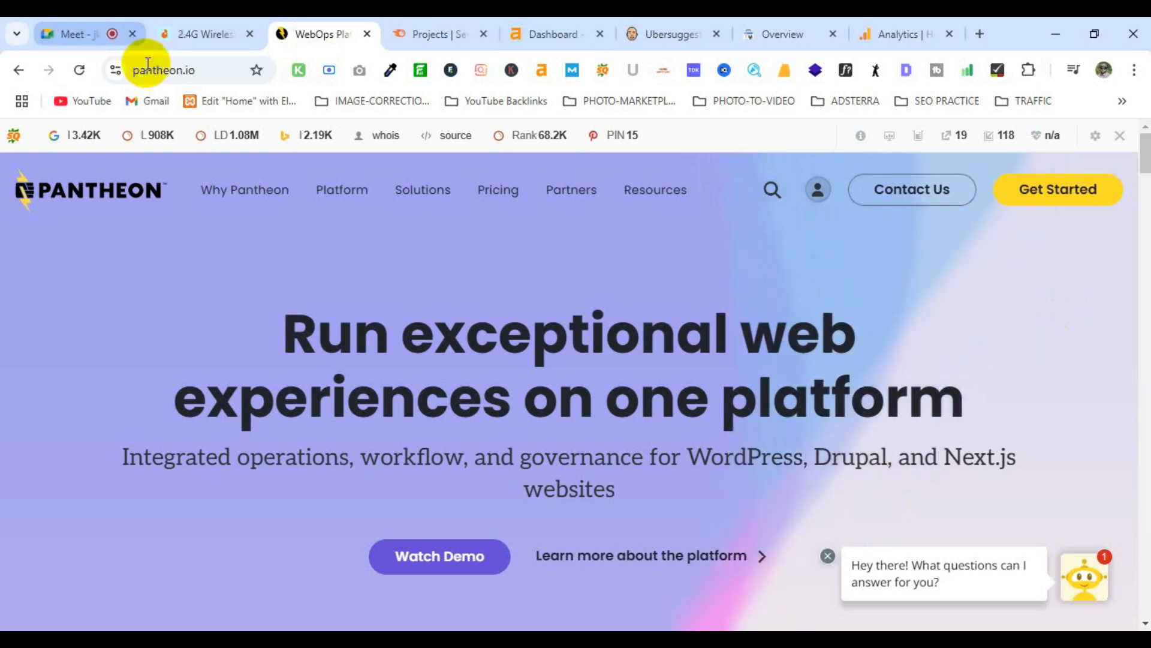
# Step: Reload pantheon.io and go to Get Started to reach the account sign-up page
pyautogui.click(203, 68)
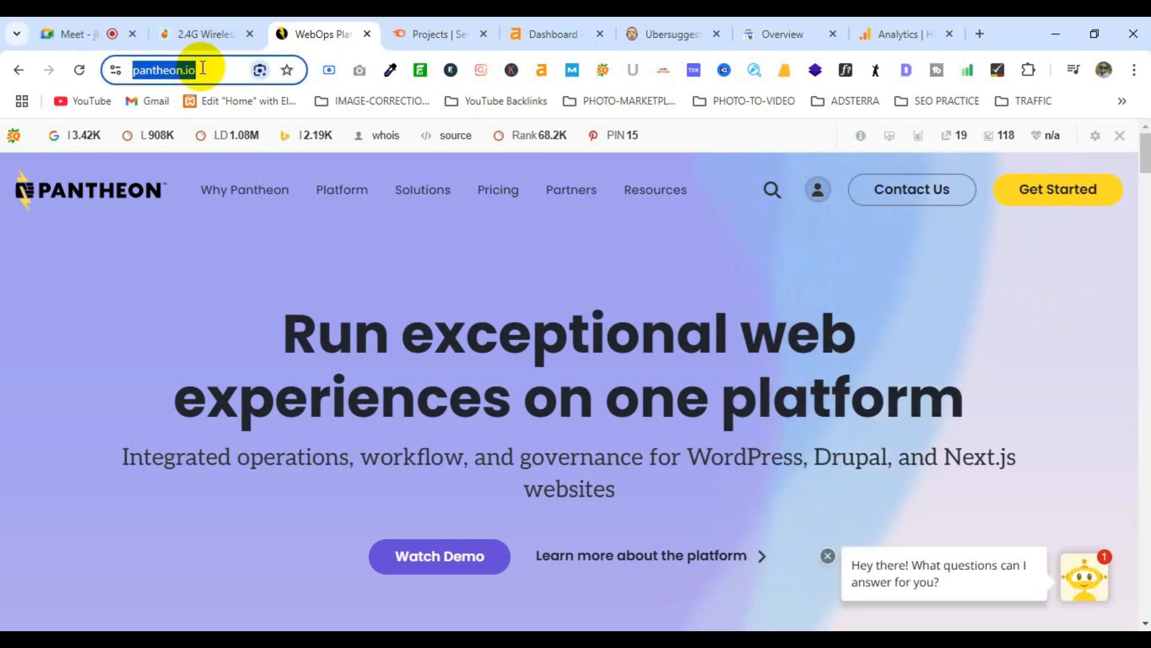
pyautogui.click(204, 67)
pyautogui.press('Return')
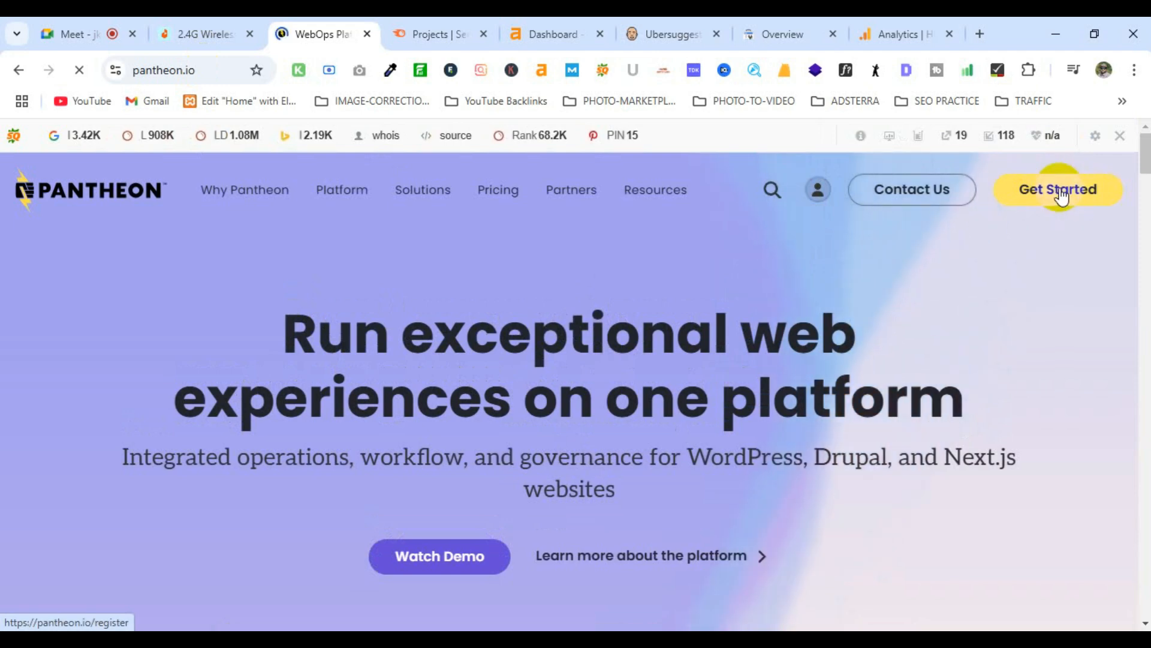
pyautogui.click(1062, 195)
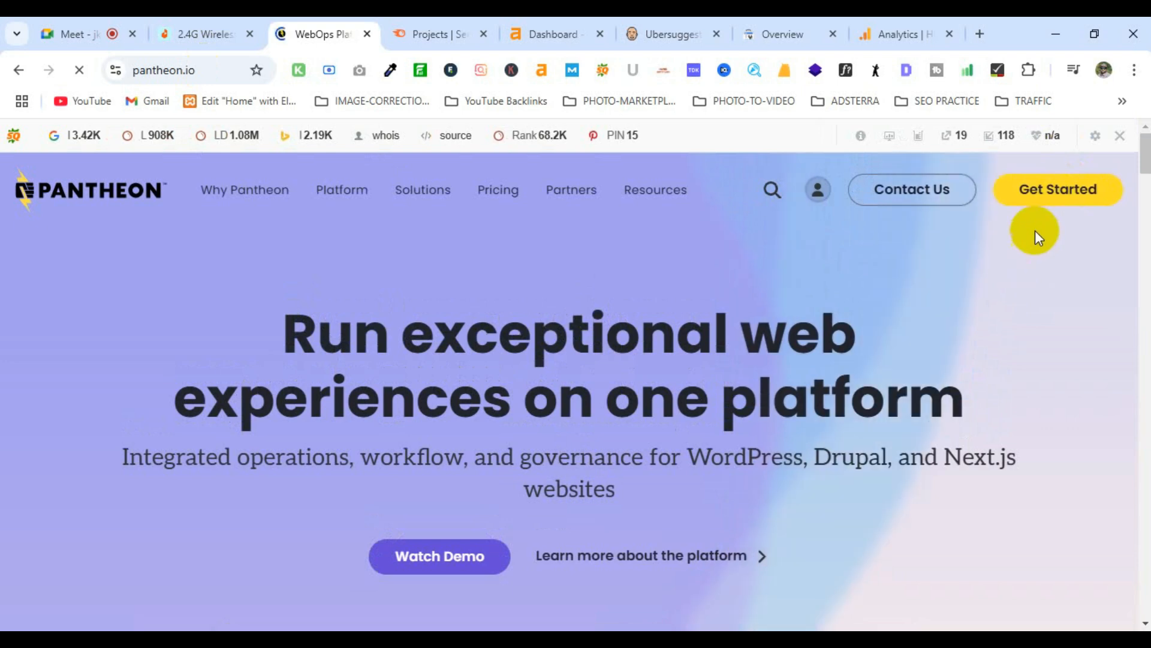
pyautogui.click(1050, 192)
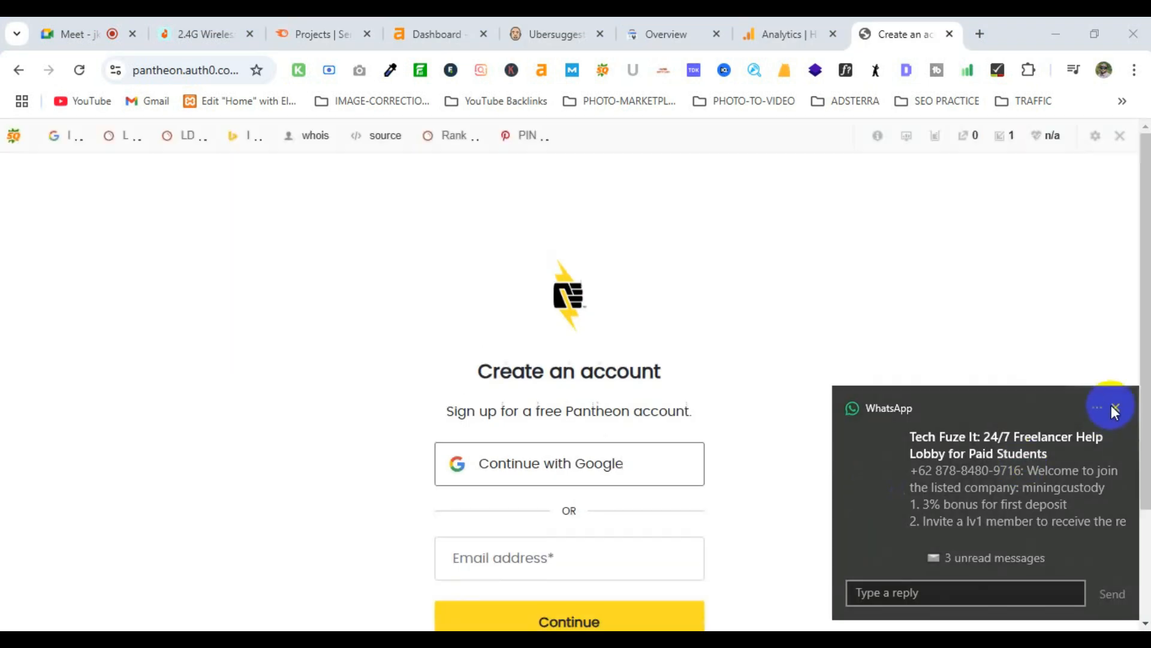
# Step: Close the WhatsApp notification and scroll through the Create an account page
pyautogui.click(1113, 408)
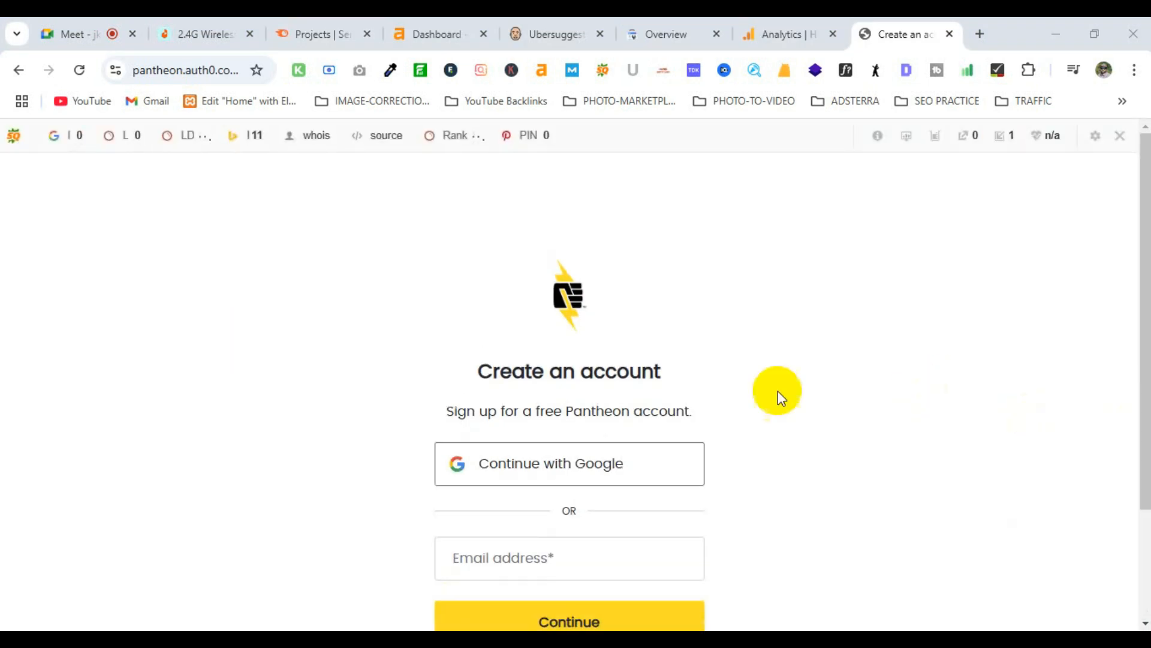
pyautogui.scroll(-3, 853, 377)
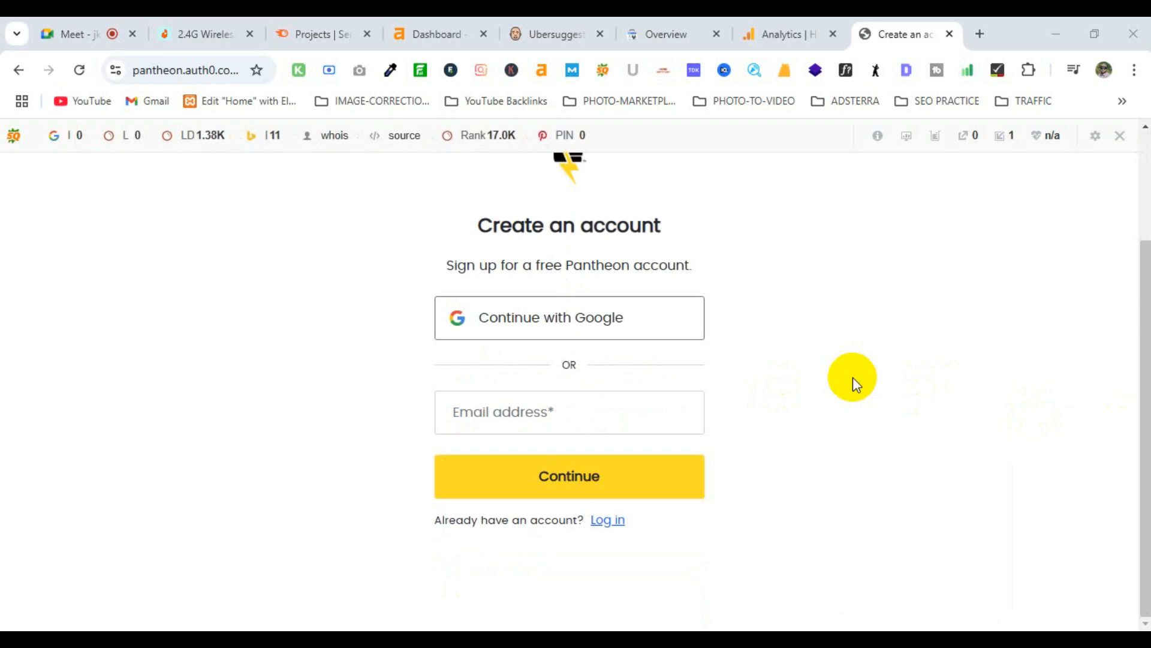
pyautogui.scroll(3, 853, 377)
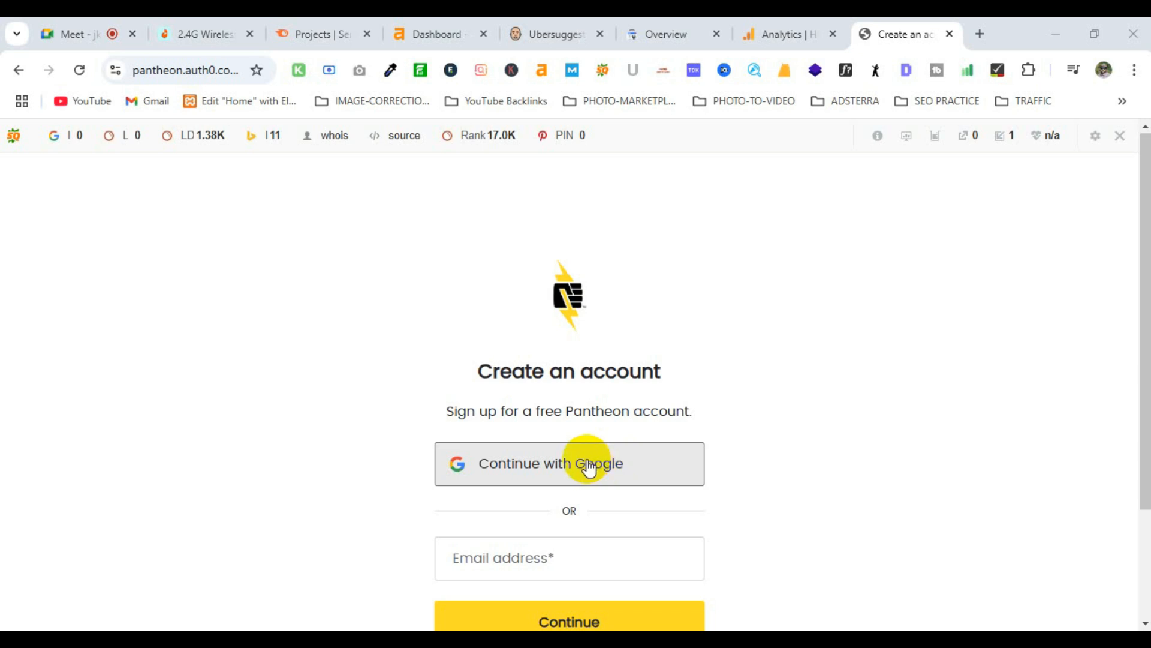
# Step: Sign up with Google, landing on the dashboard with 2 sites and Silver tier
pyautogui.click(590, 469)
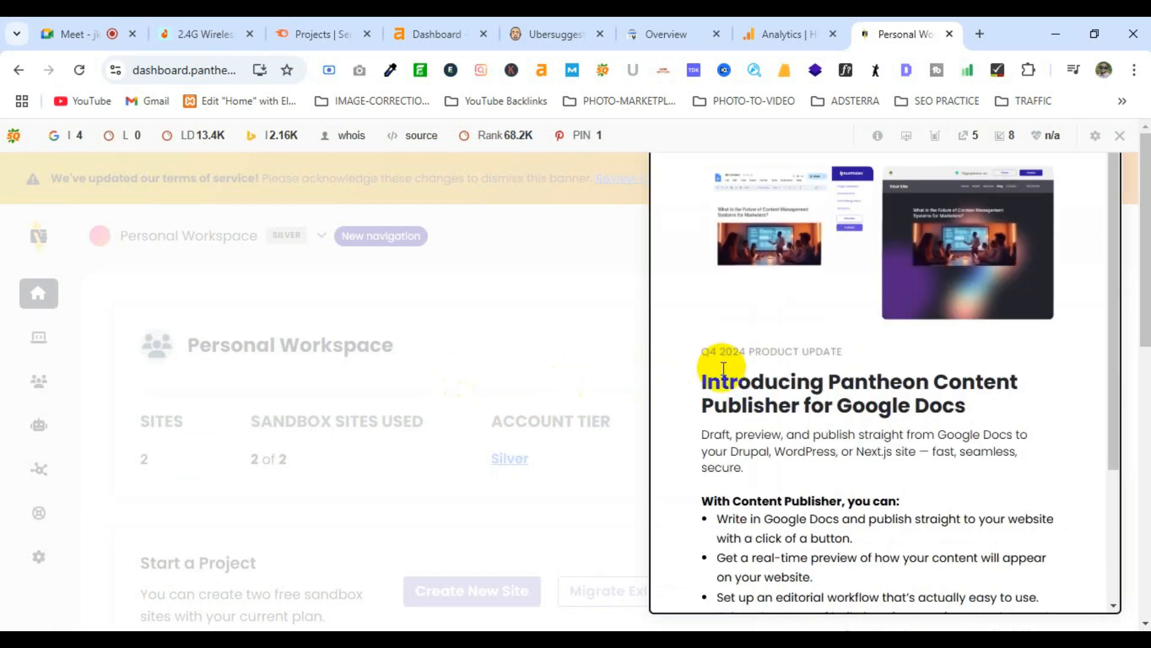
# Step: Hide the SEObar for this domain and close the Q4 2024 product update panel
pyautogui.click(1119, 135)
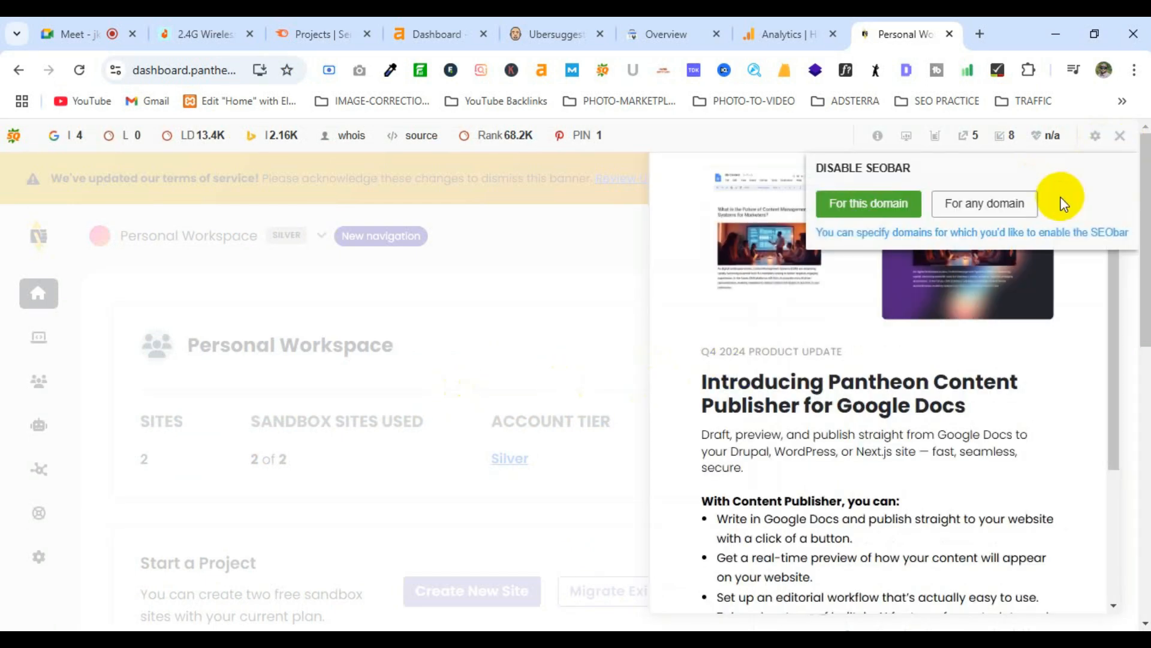
pyautogui.click(895, 202)
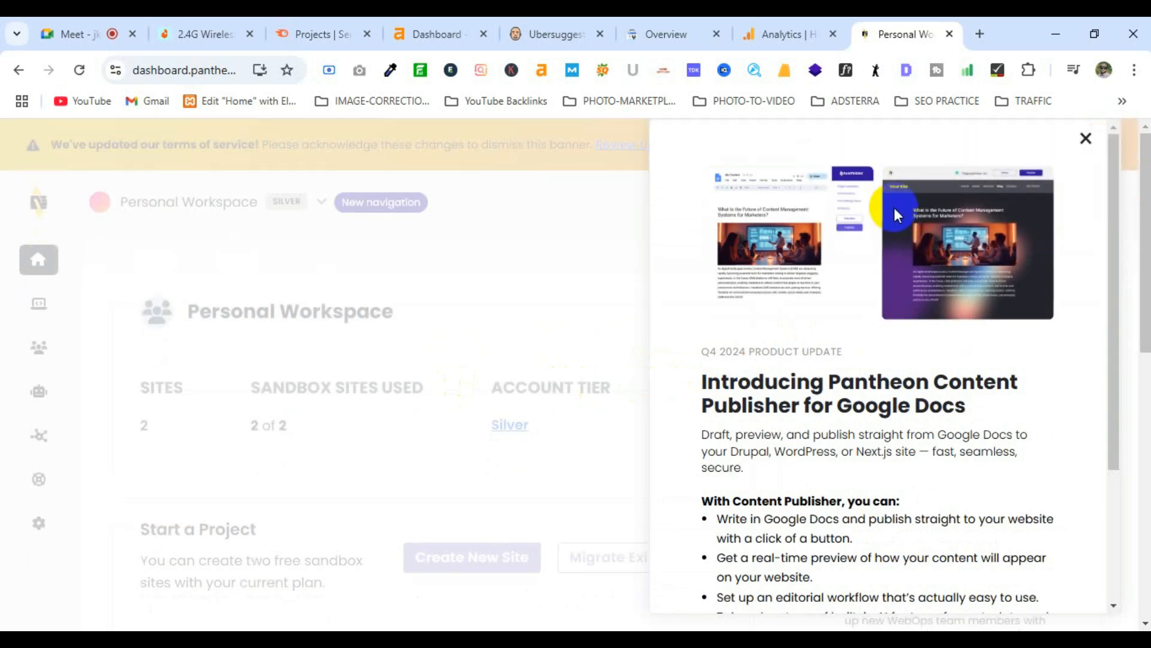
pyautogui.click(1085, 138)
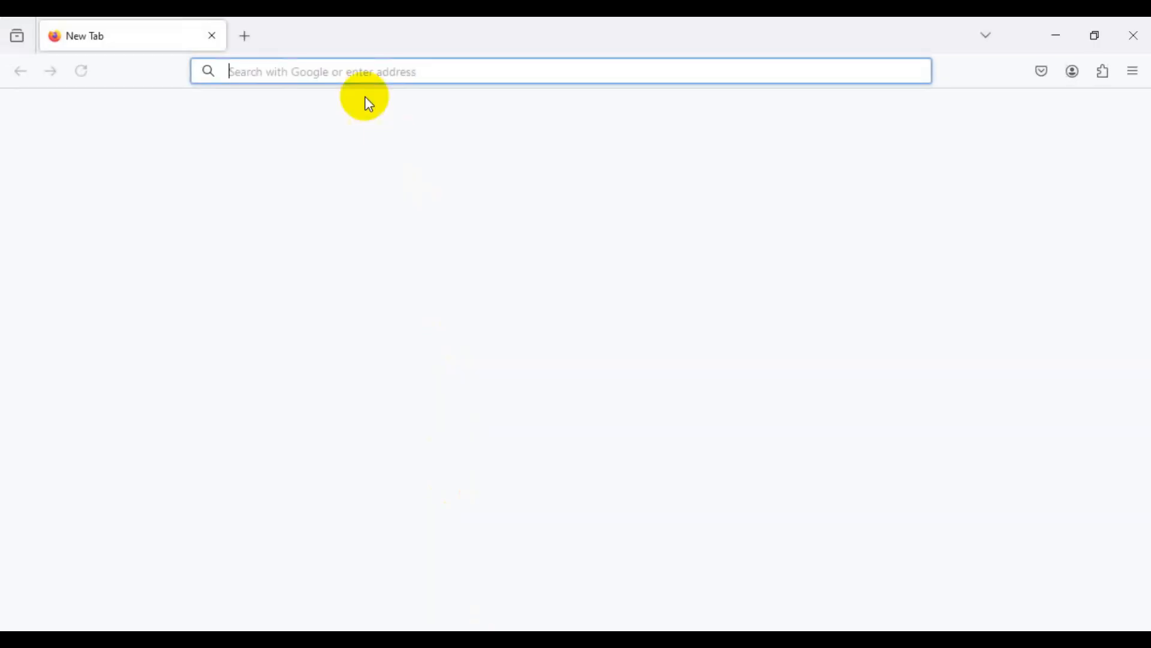
# Step: Go to pantheon.io in the new Firefox window
pyautogui.write('p')
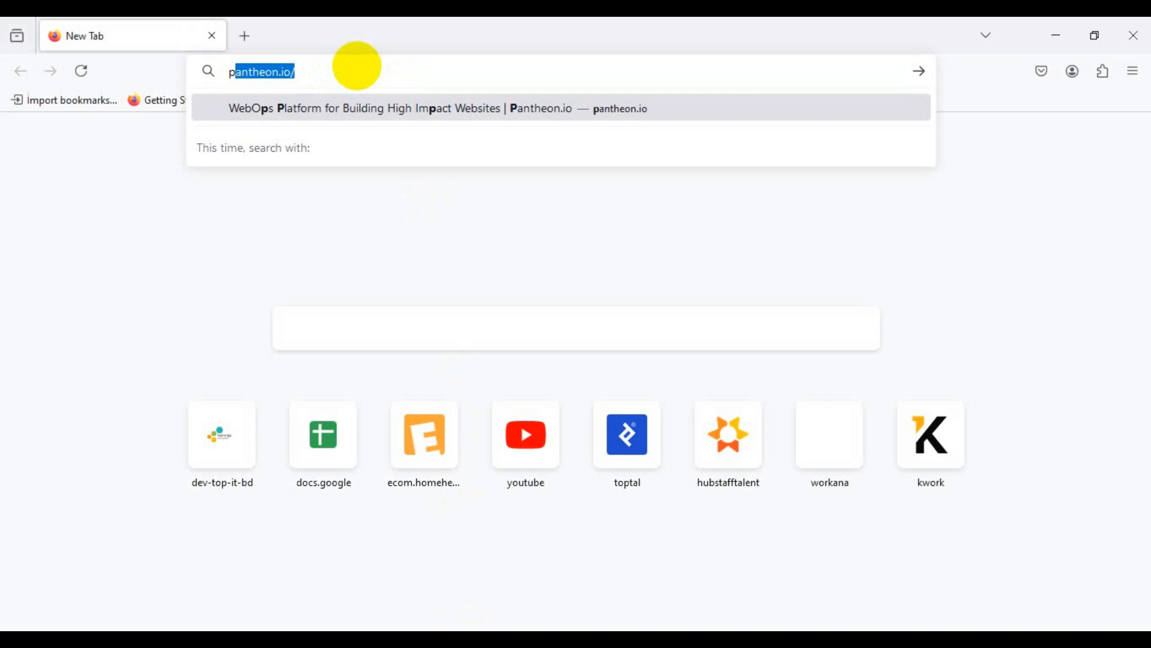
pyautogui.write('antheon.io')
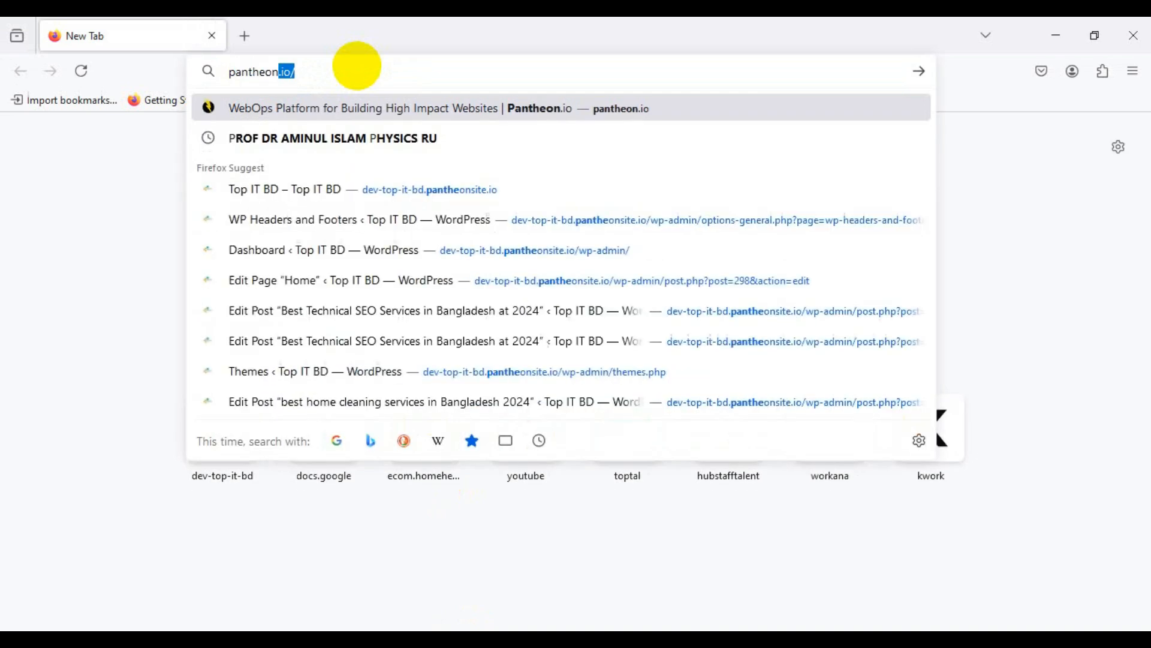
pyautogui.press('Return')
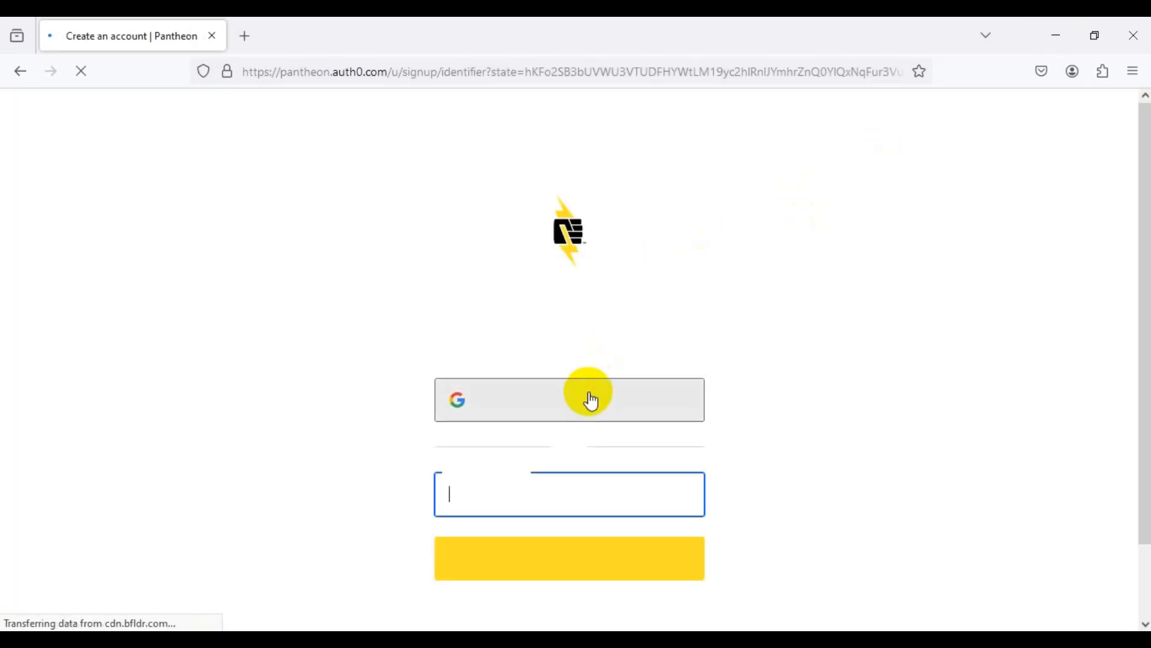
# Step: Start Google sign-up in Firefox, then minimize Firefox to return to the dashboard
pyautogui.click(591, 403)
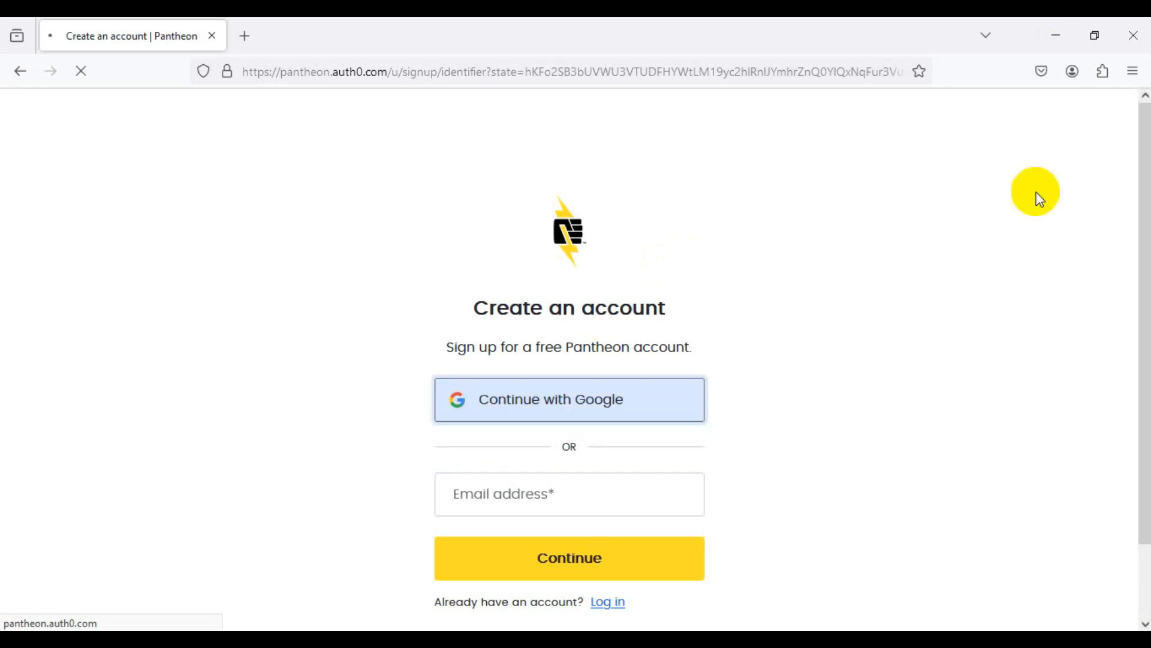
pyautogui.click(1058, 27)
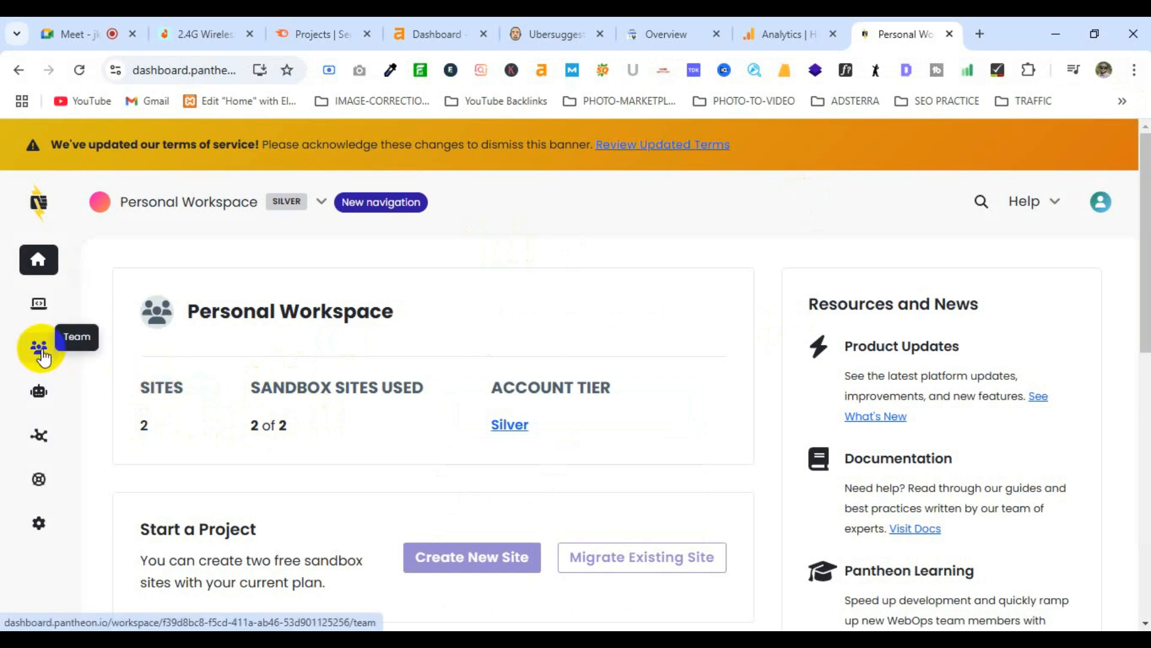
# Step: Open the workspace Site list and select washbd's Frozen status text
pyautogui.moveTo(39, 309)
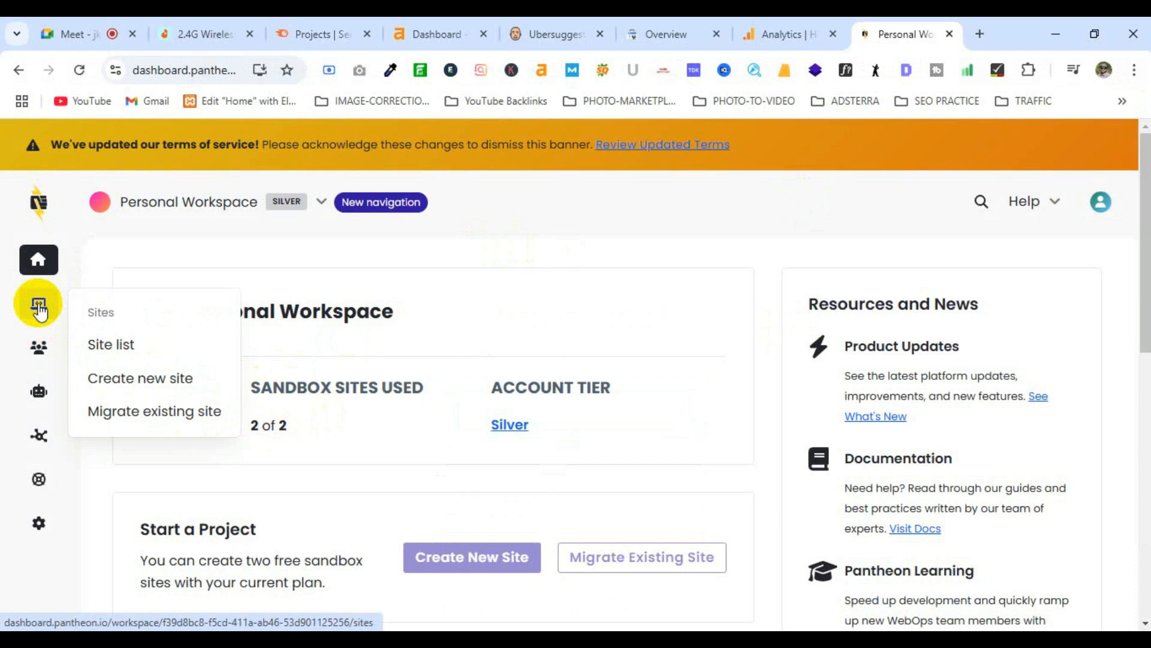
pyautogui.click(114, 347)
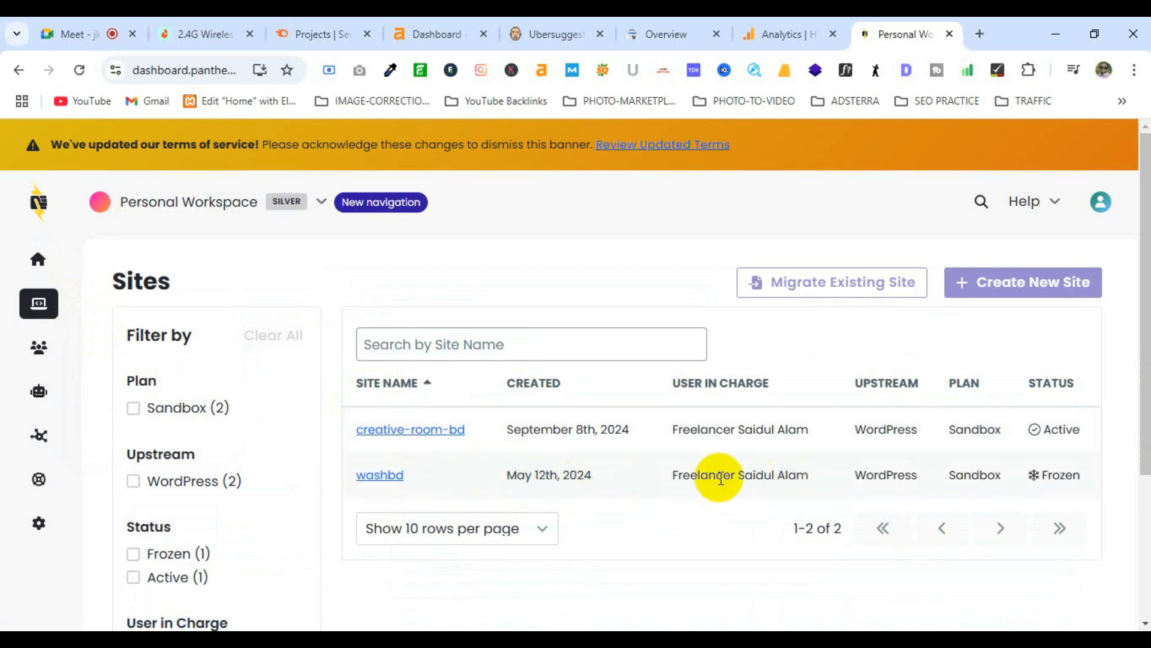
pyautogui.click(1047, 474)
pyautogui.moveTo(1047, 473); pyautogui.dragTo(1080, 476)
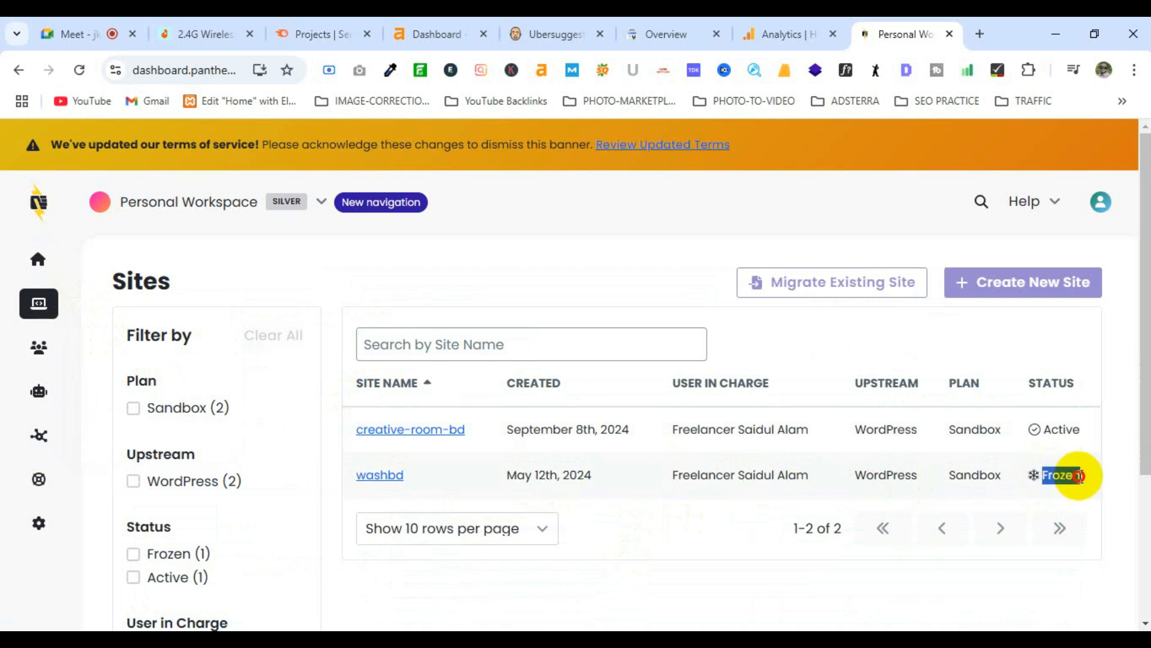
pyautogui.click(1080, 476)
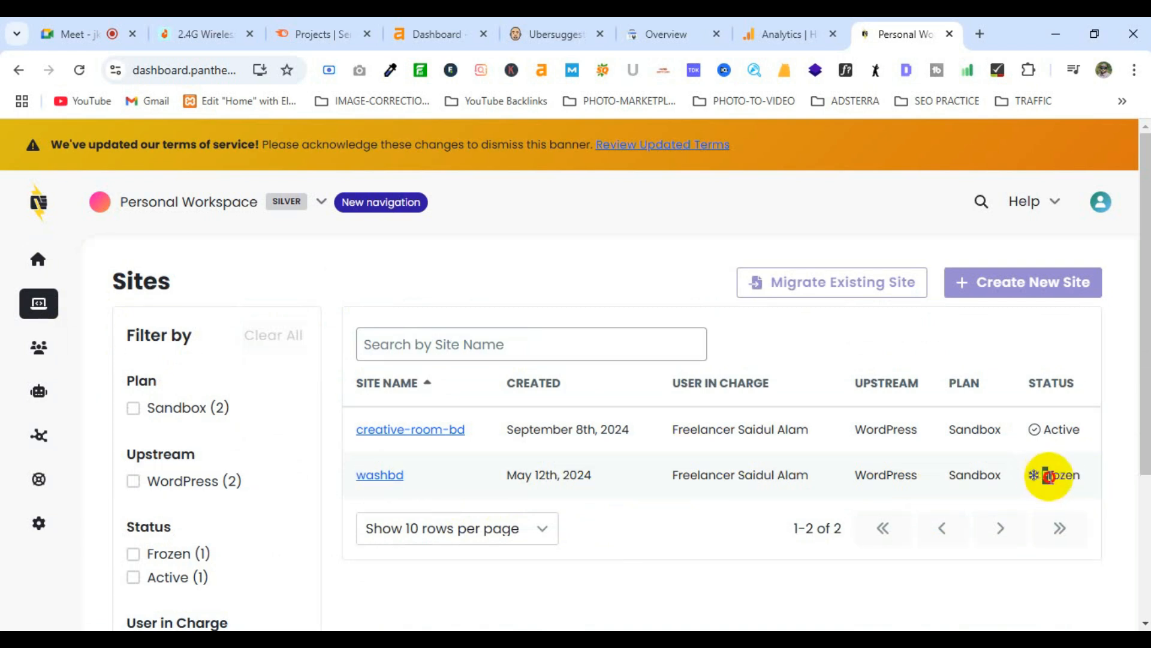
pyautogui.doubleClick(1080, 479)
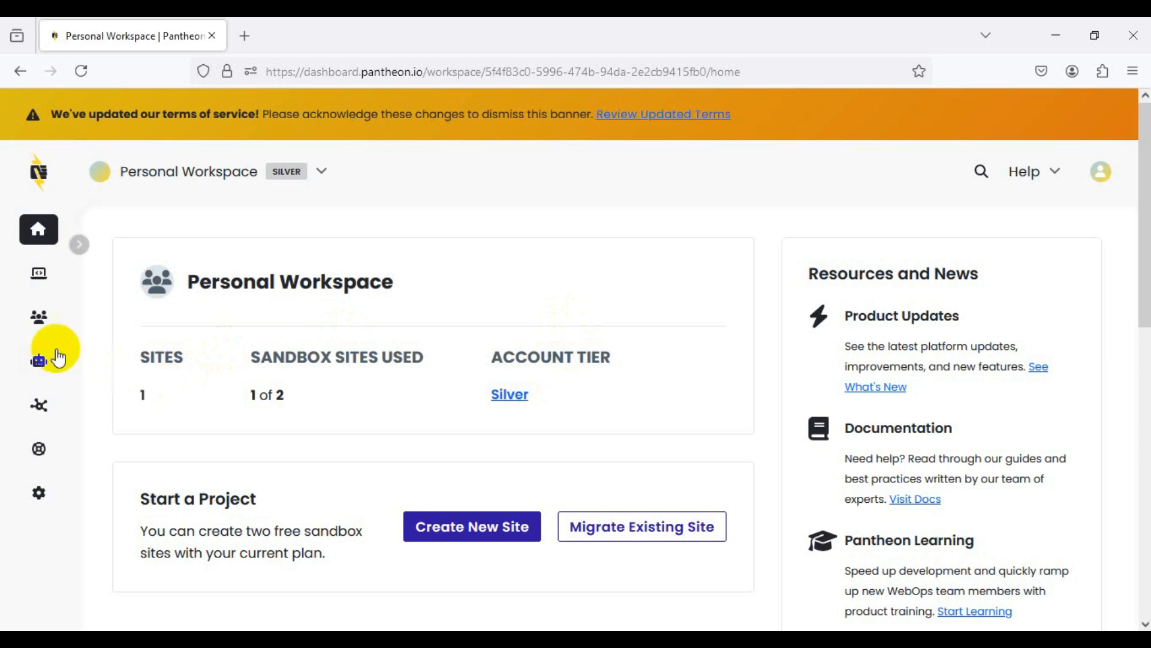
# Step: From the Sites list, choose Create New Site
pyautogui.click(46, 280)
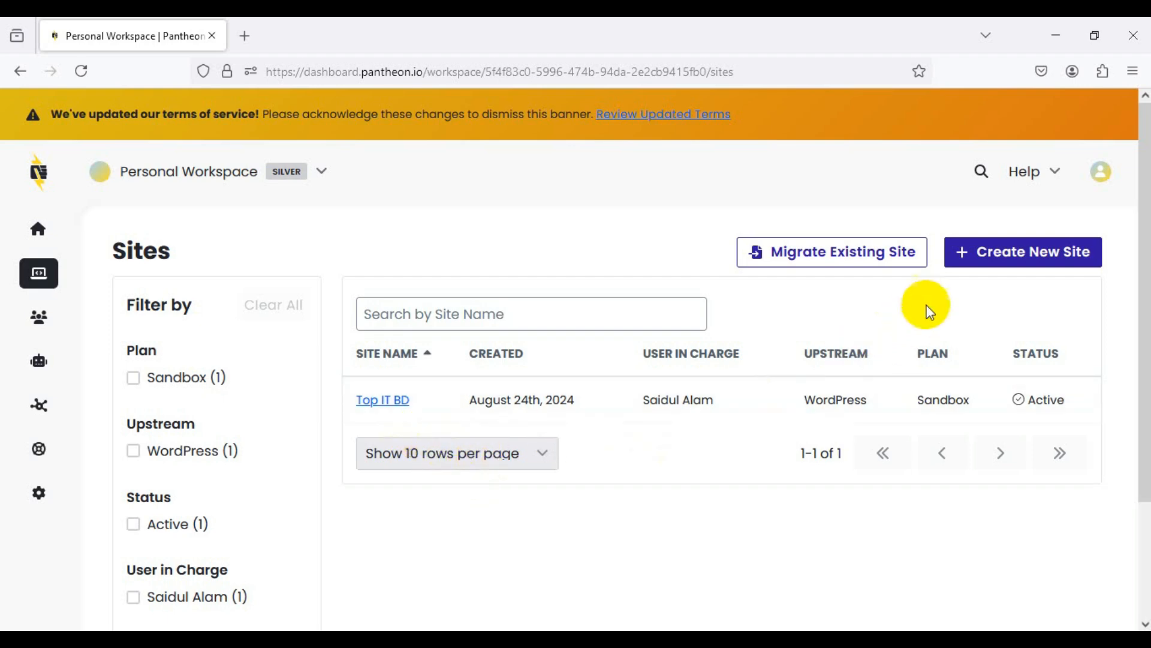
pyautogui.click(1023, 258)
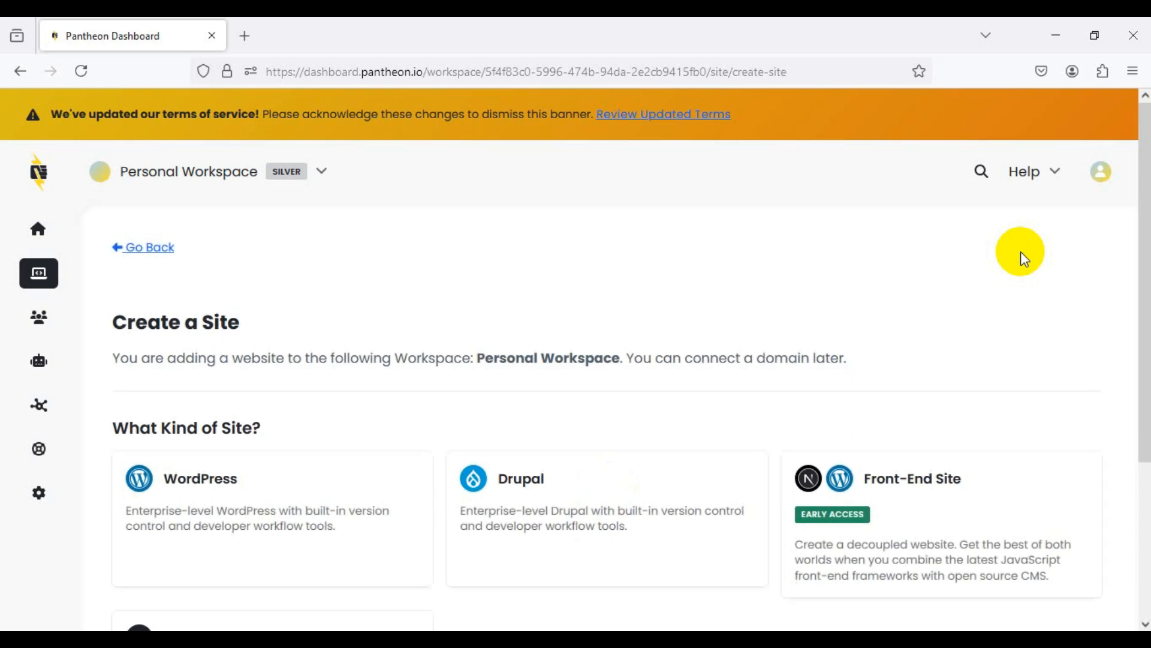
# Step: Choose WordPress as the new site's type
pyautogui.scroll(-3, 797, 297)
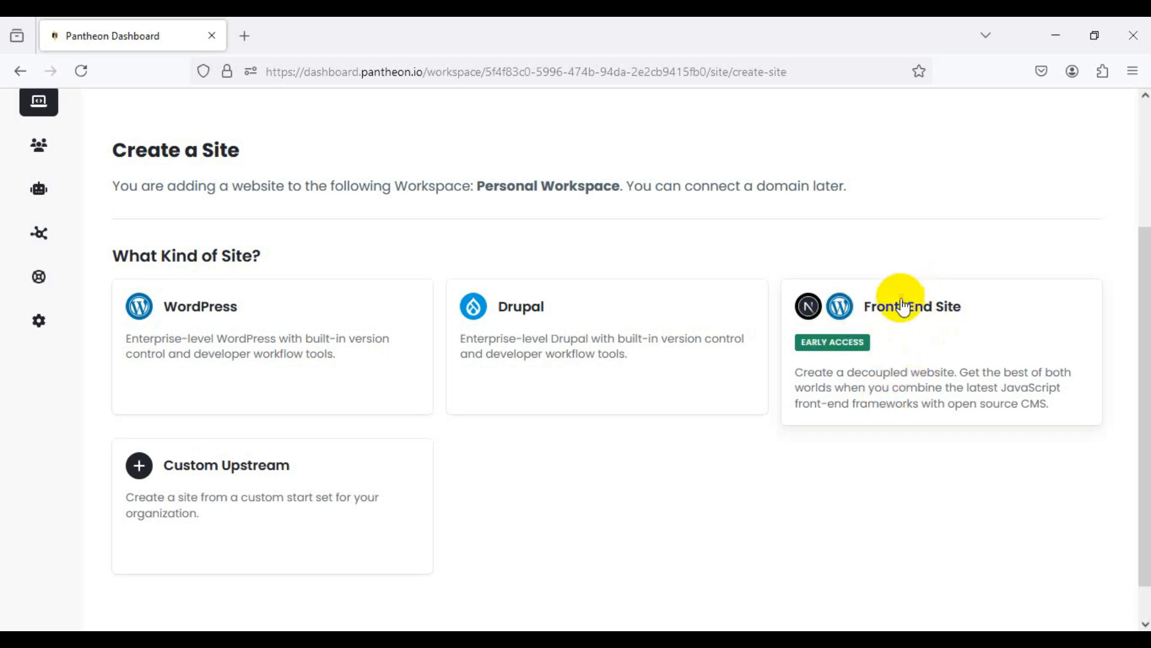
pyautogui.click(223, 313)
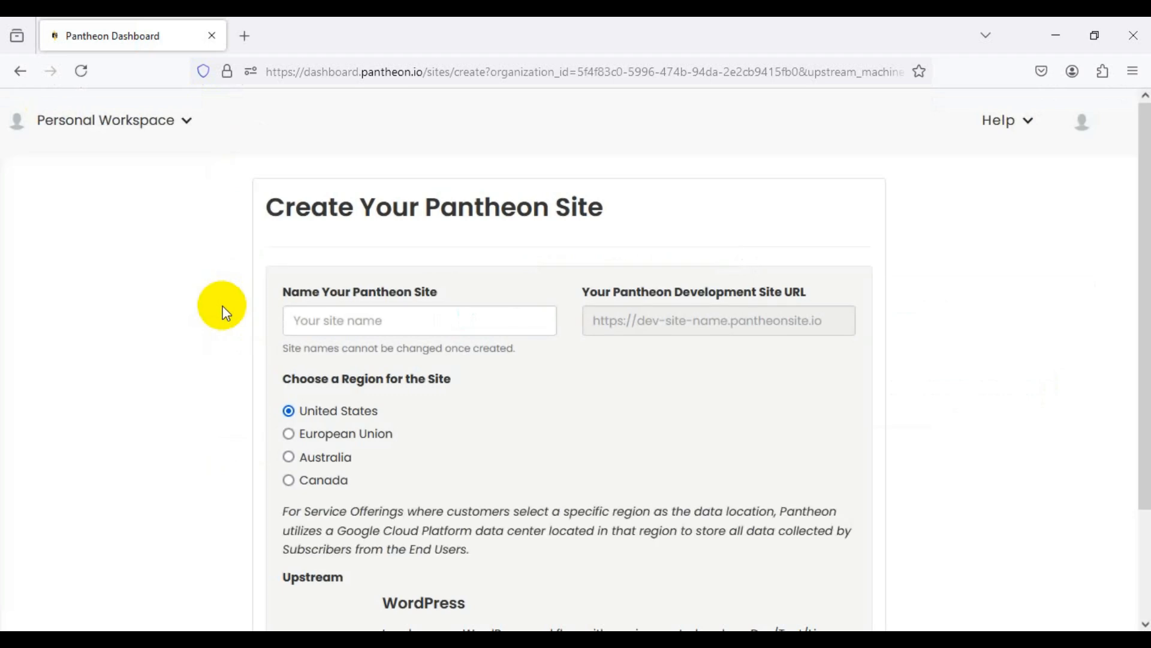
# Step: Enter MWSEO-PRACTICE as the site name, keeping the United States region
pyautogui.click(307, 322)
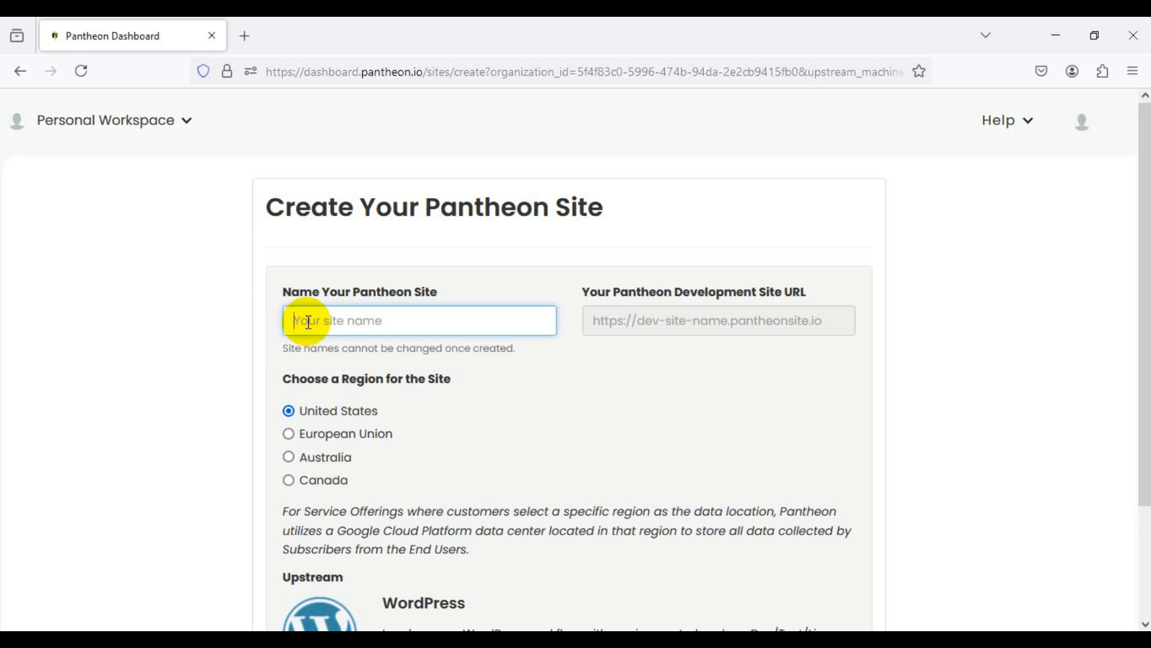
pyautogui.write('MW')
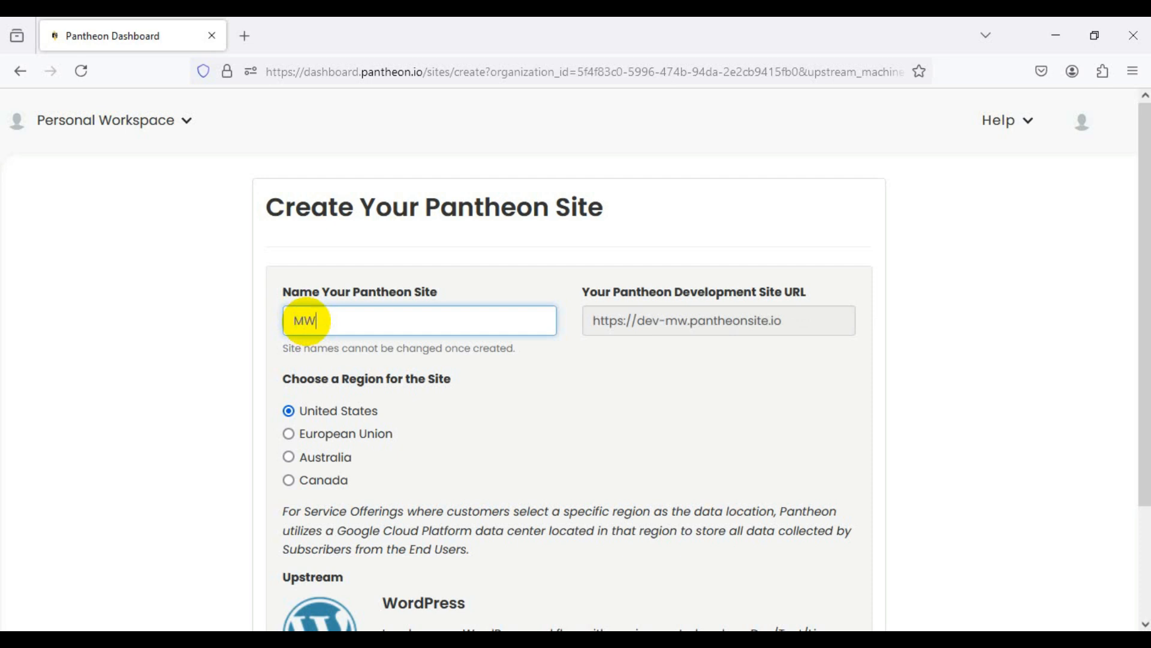
pyautogui.write('SEO')
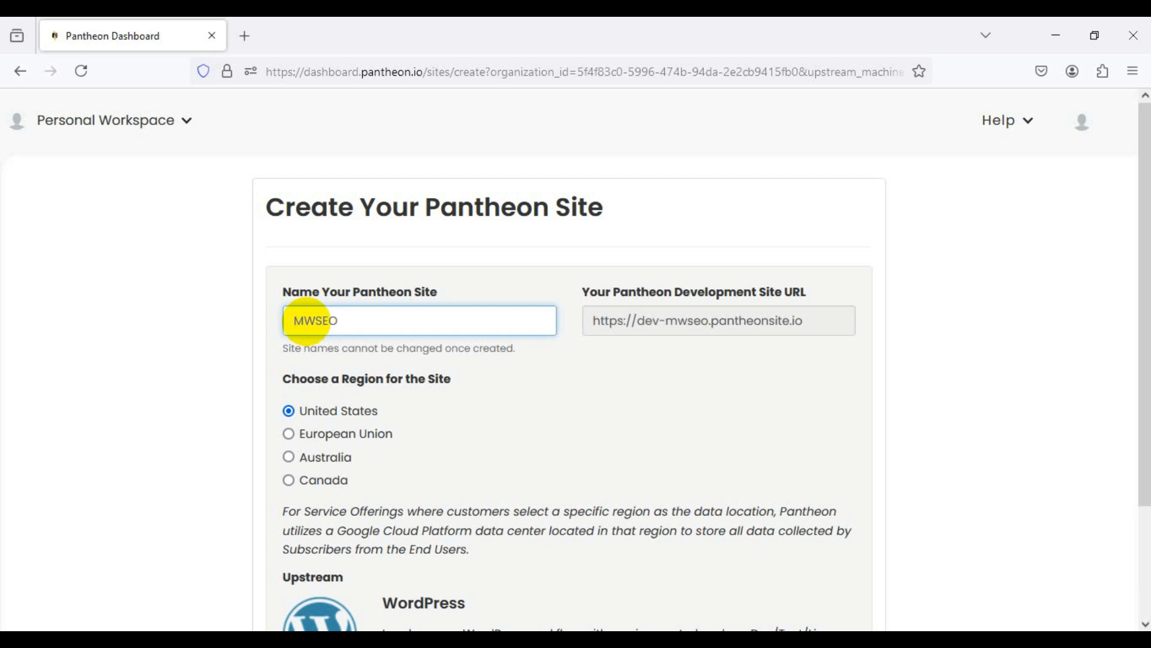
pyautogui.write('-P')
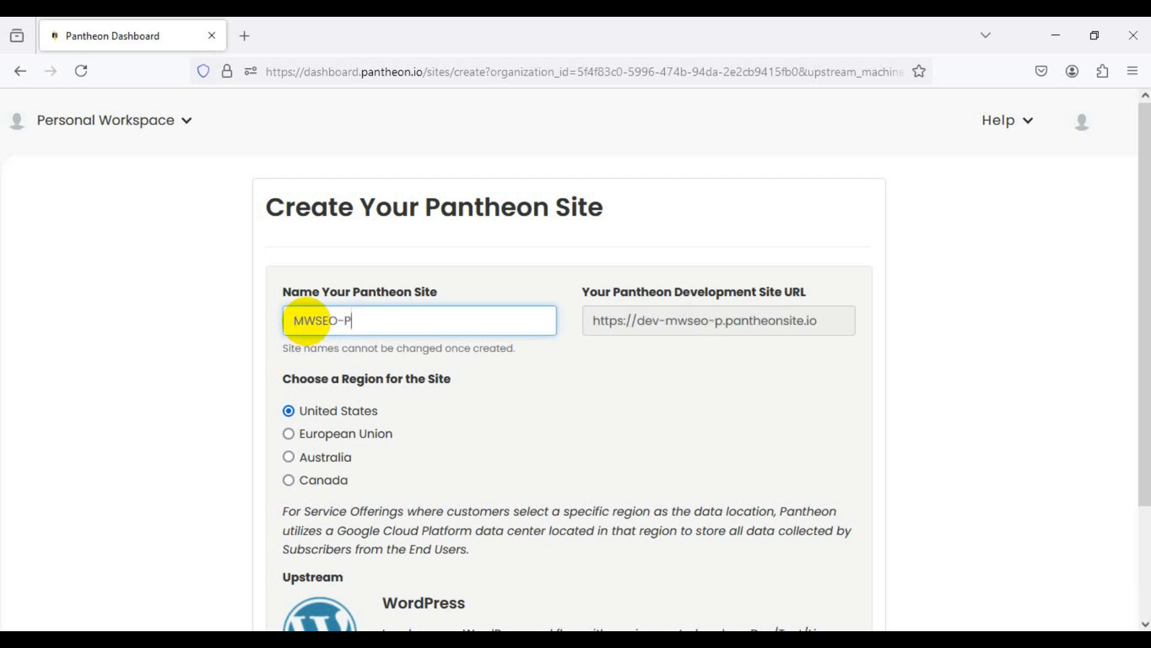
pyautogui.write('RACT')
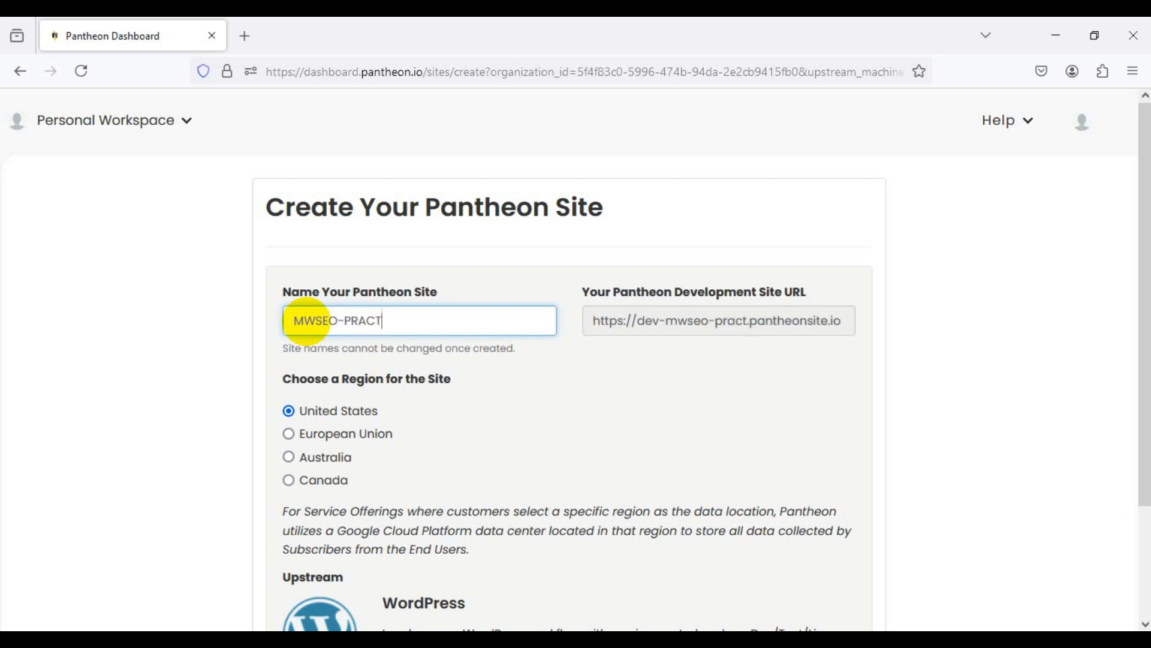
pyautogui.write('ICE')
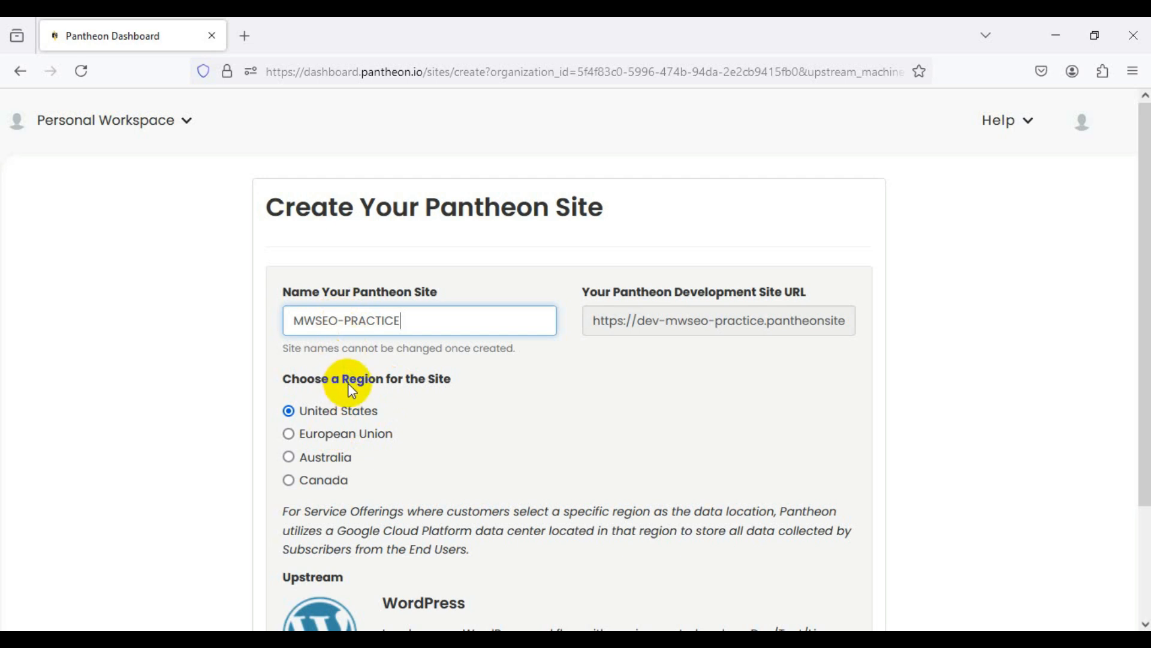
pyautogui.scroll(-2, 354, 408)
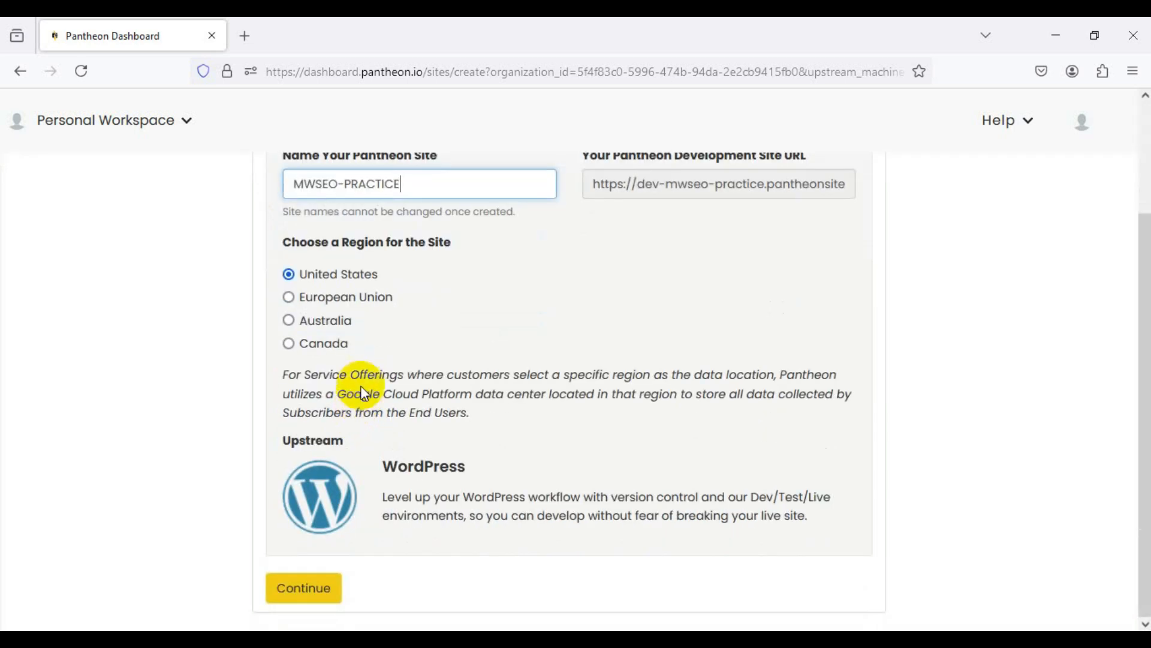
# Step: Submit the MWSEO-PRACTICE site settings, select the Overview on WordPress Plugins slide, then minimize PowerPoint
pyautogui.click(313, 590)
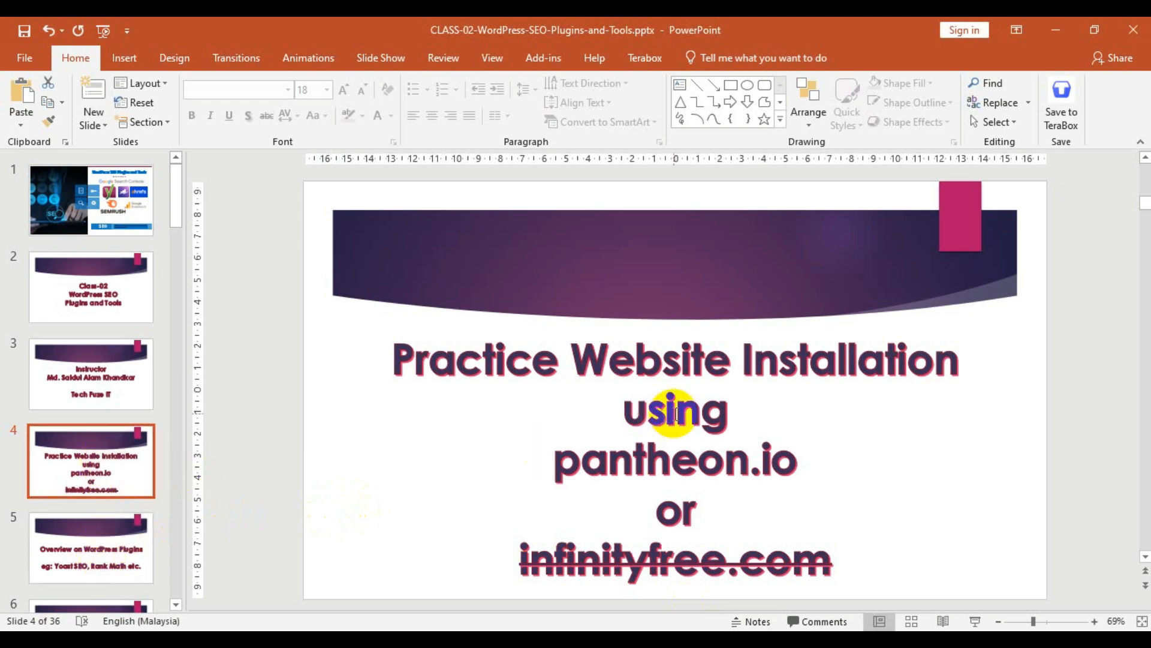
pyautogui.click(99, 549)
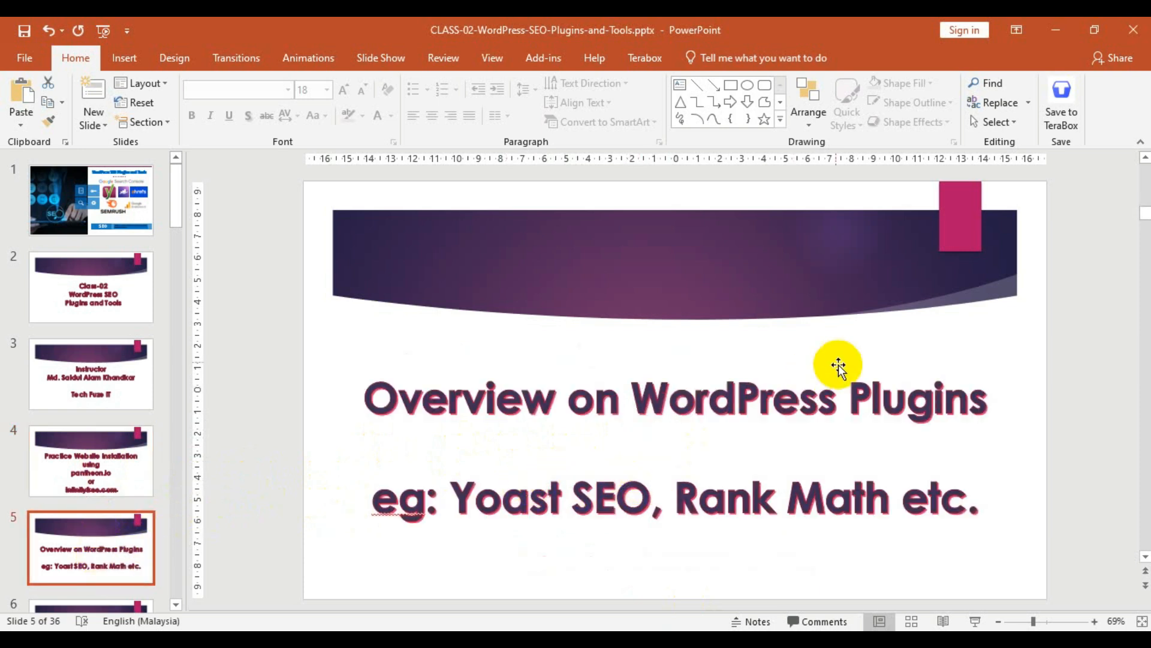
pyautogui.click(1050, 27)
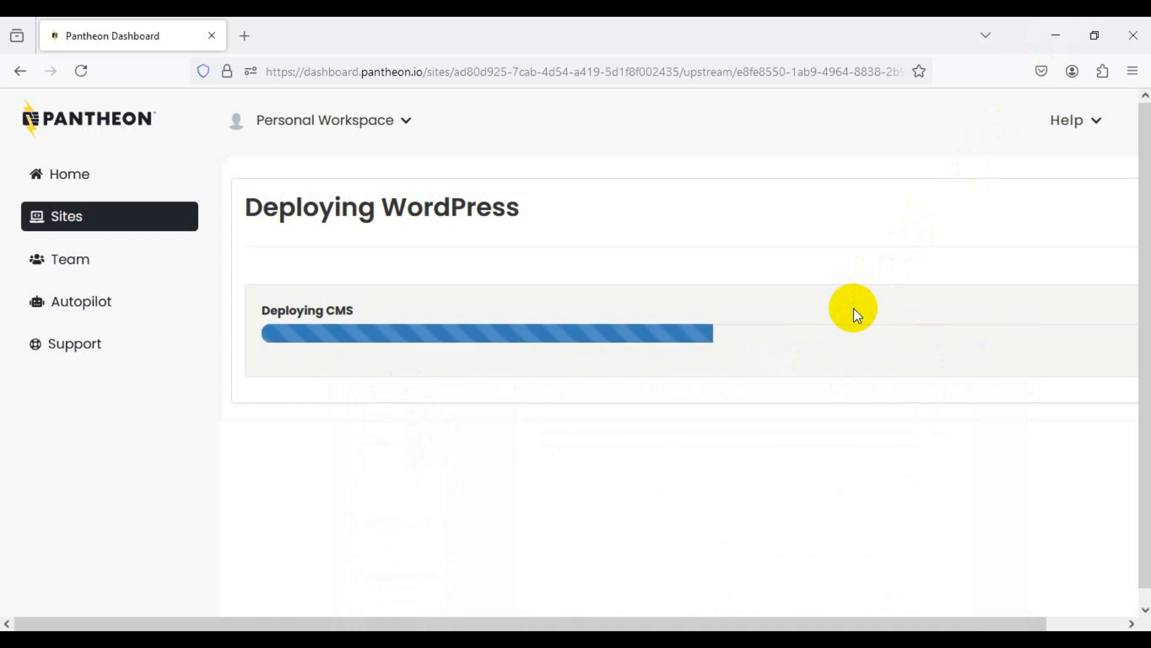
# Step: Wait until the WordPress deployment for MWSEO-PRACTICE reports Complete, then follow the dashboard link
pyautogui.hscroll(2, 603, 533)
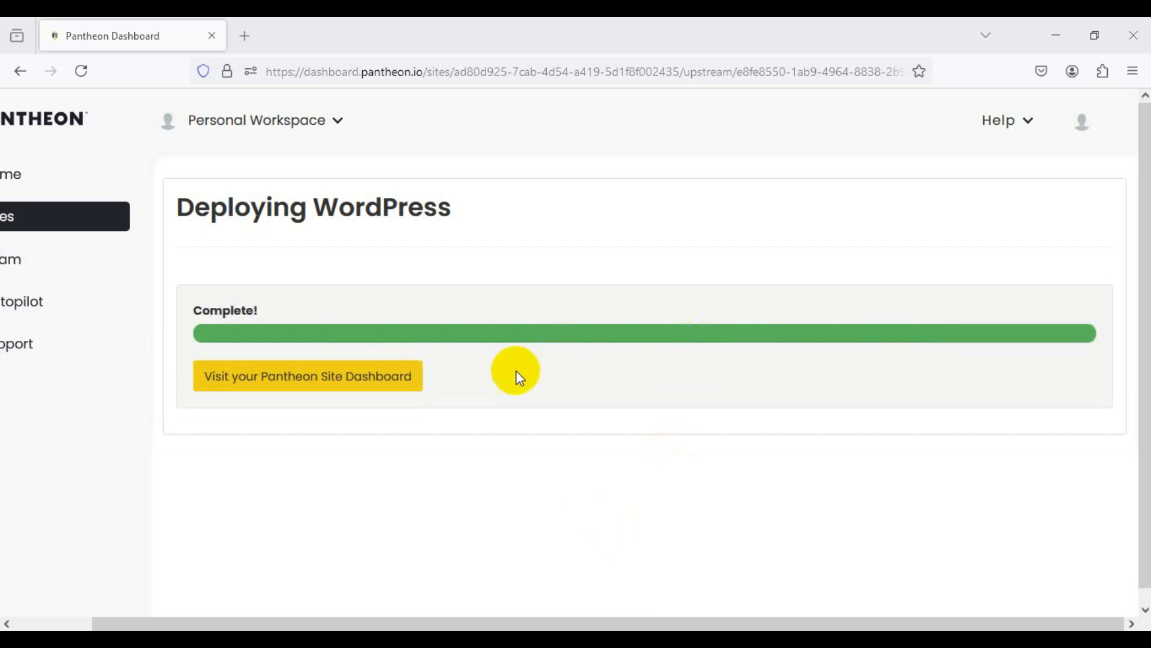
pyautogui.click(318, 382)
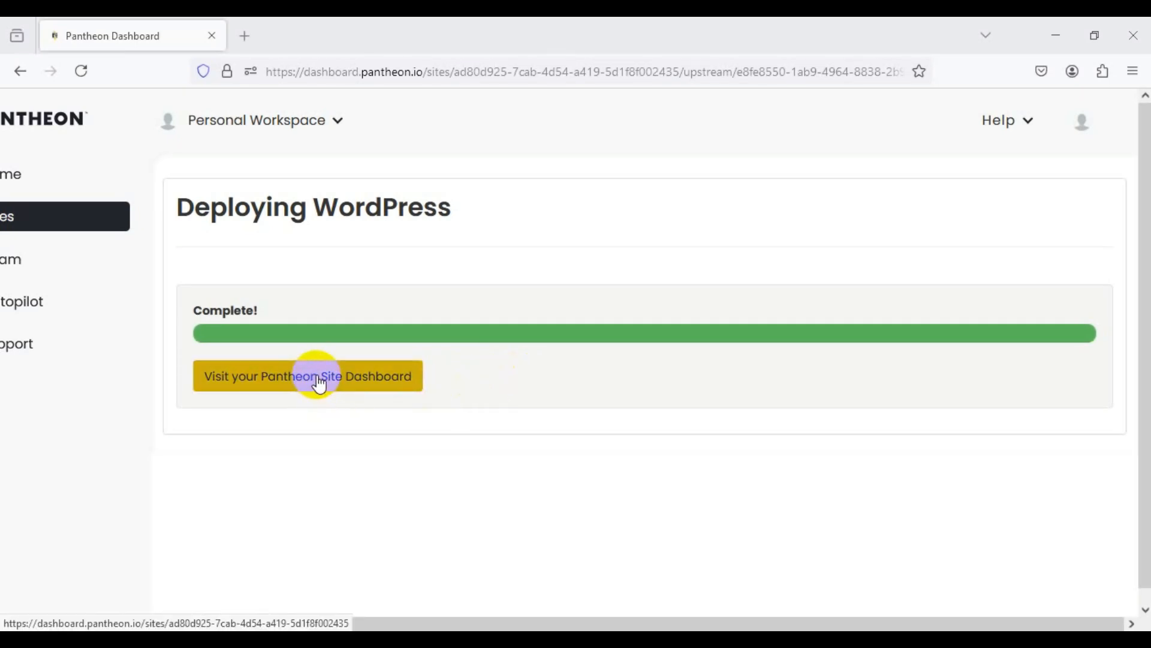
# Step: Open the MWSEO-PRACTICE site dashboard and bring its Dev environment into view
pyautogui.click(317, 382)
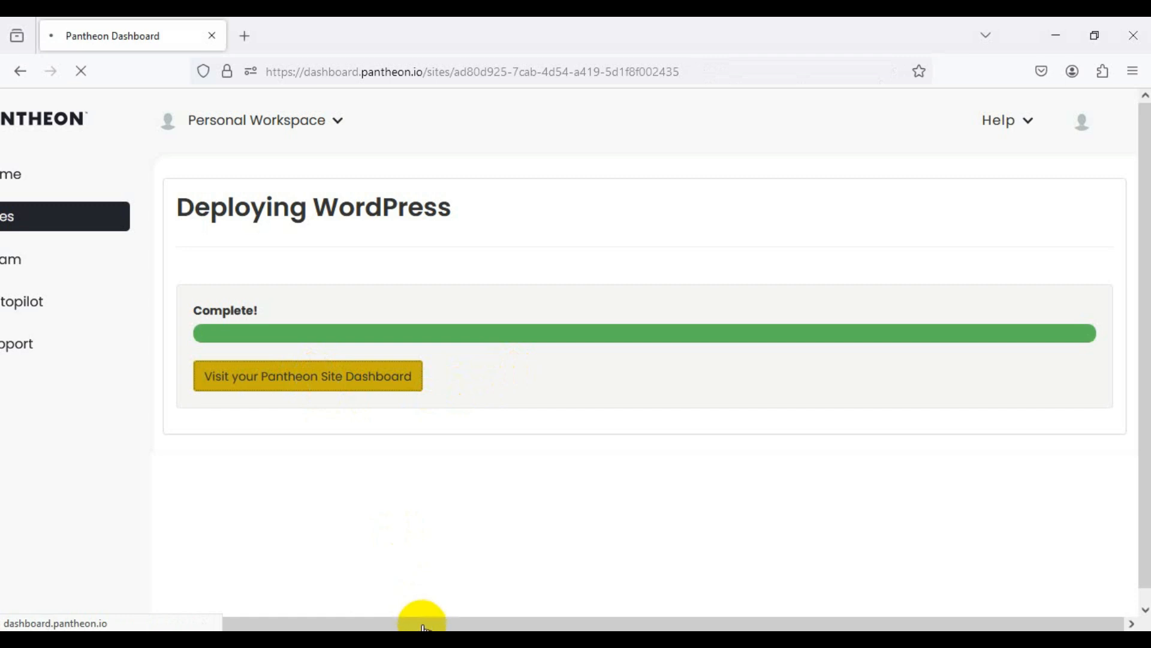
pyautogui.moveTo(419, 619); pyautogui.dragTo(324, 621)
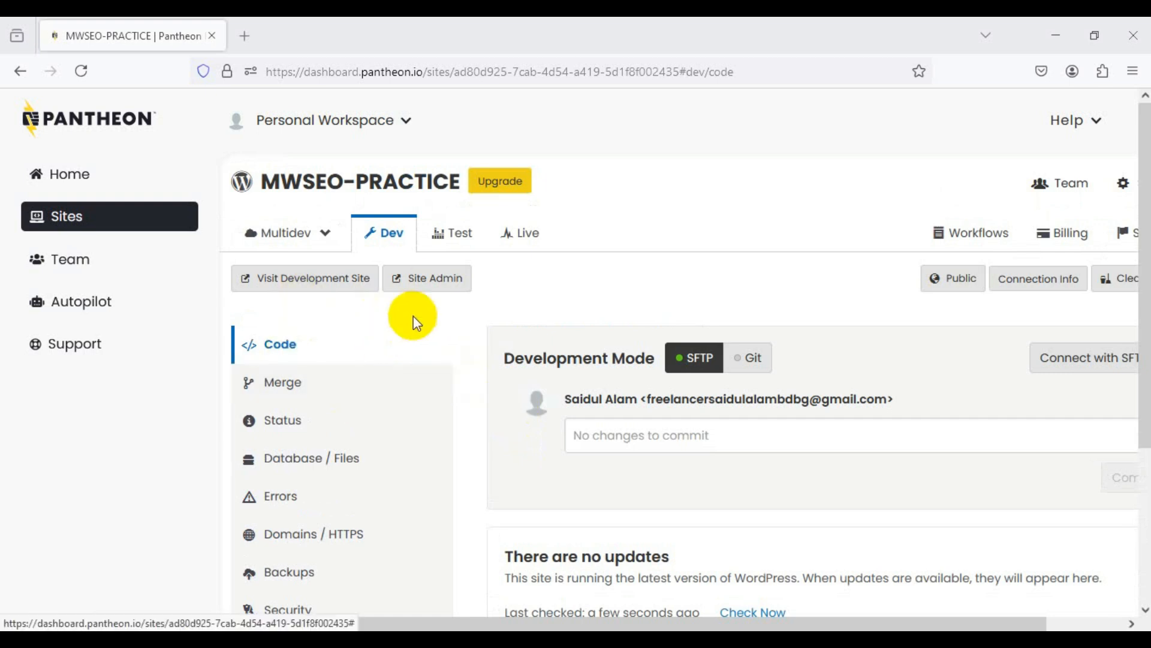
# Step: Open the dev site's WordPress admin in a new tab and switch to the installer page
pyautogui.click(431, 284)
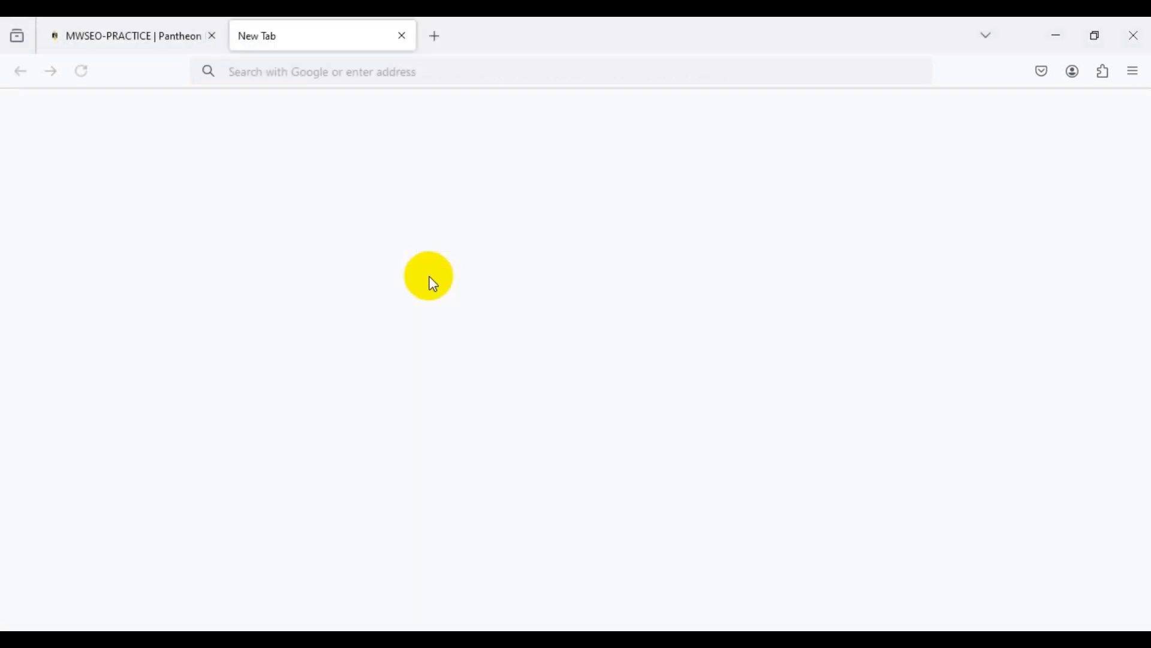
pyautogui.click(147, 36)
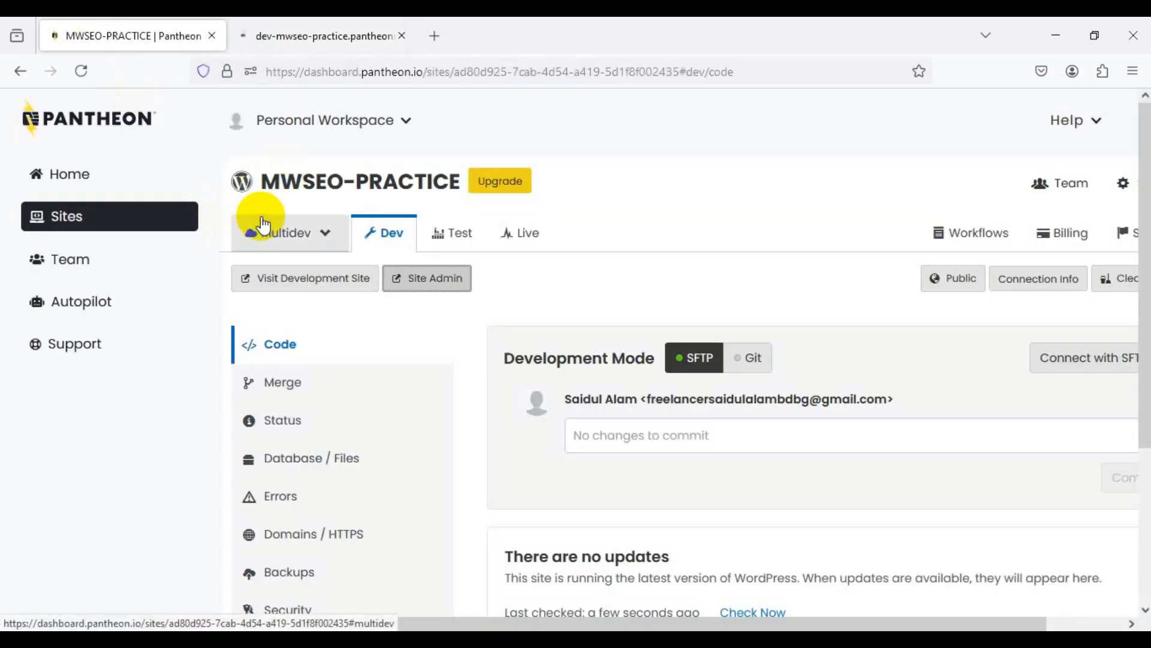
pyautogui.click(297, 31)
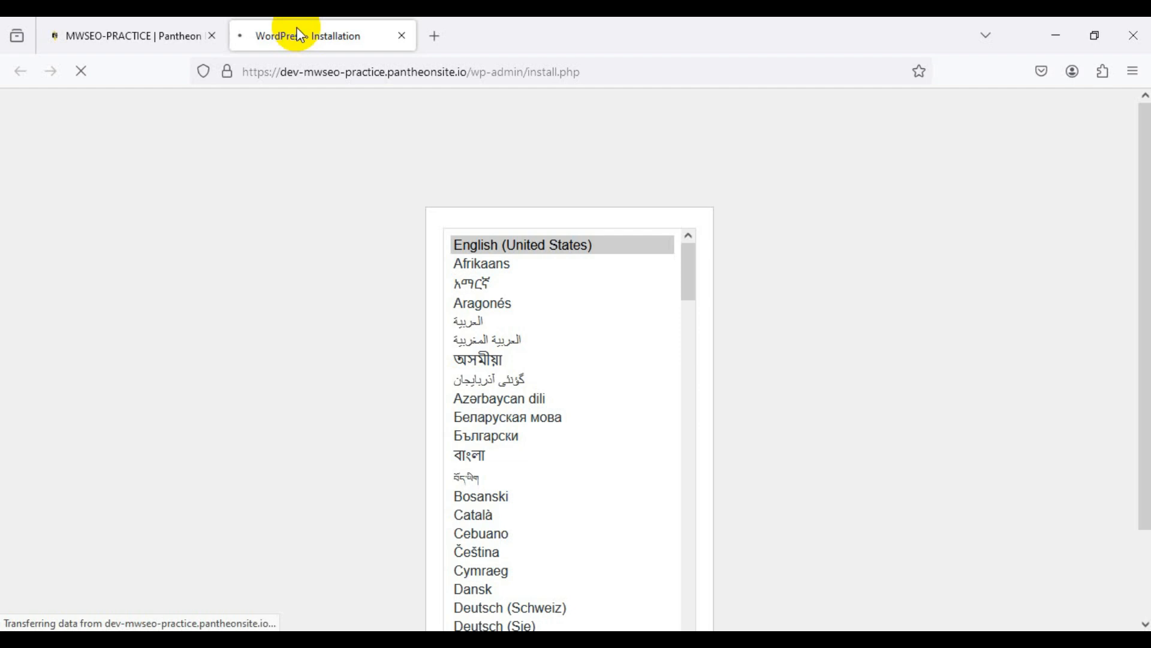
# Step: Continue the WordPress installer with English (United States), then bring the presentation back
pyautogui.scroll(-1, 1148, 259)
pyautogui.moveTo(1147, 259); pyautogui.dragTo(1136, 211)
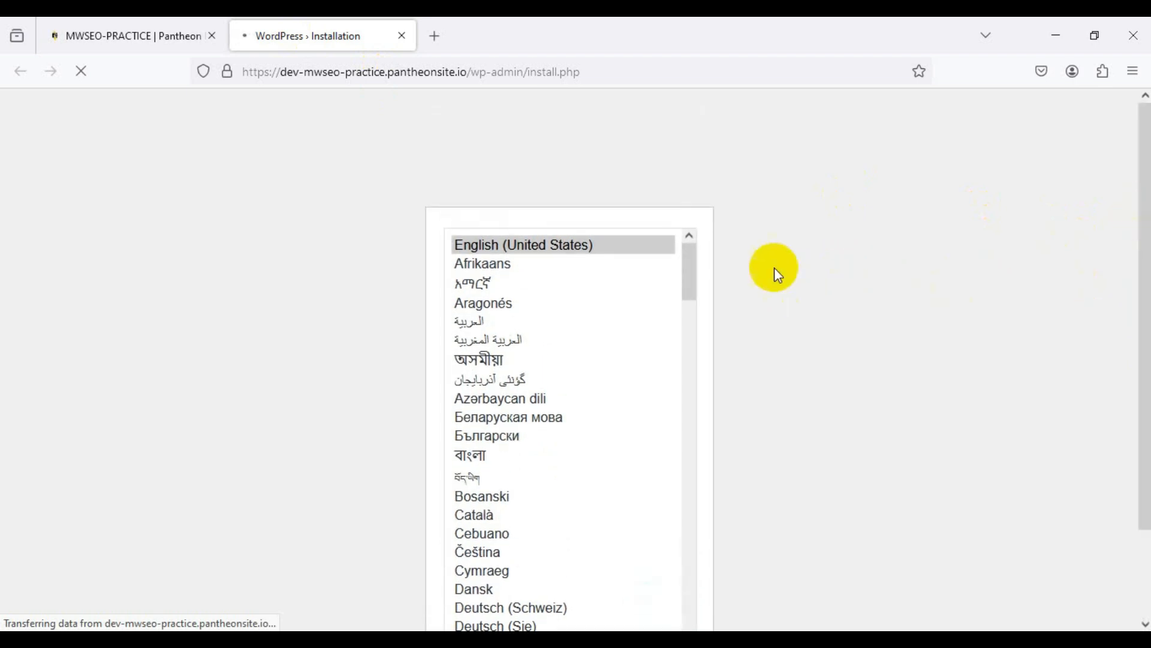
pyautogui.moveTo(1133, 256); pyautogui.dragTo(1134, 343)
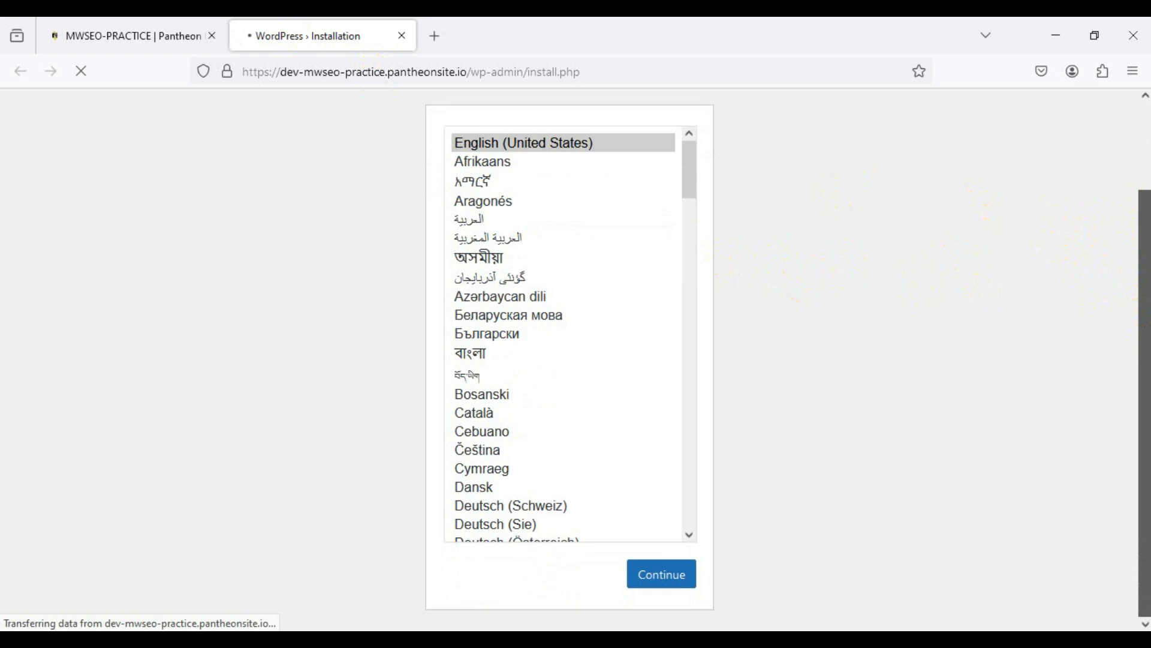
pyautogui.moveTo(689, 193); pyautogui.dragTo(701, 172)
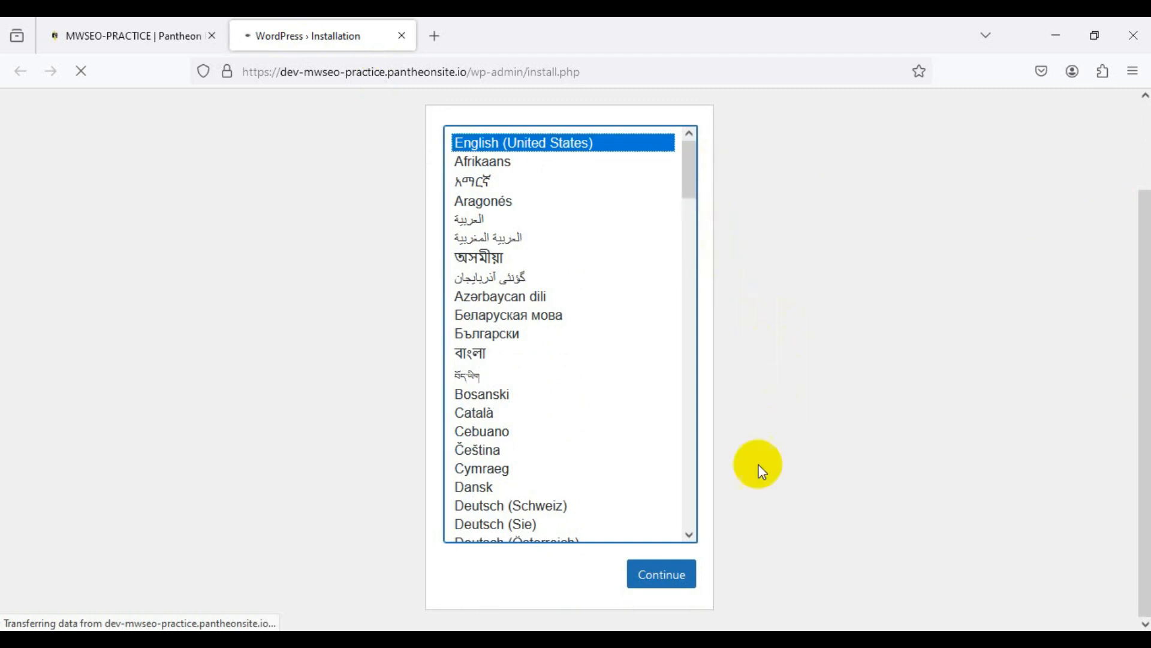
pyautogui.click(675, 577)
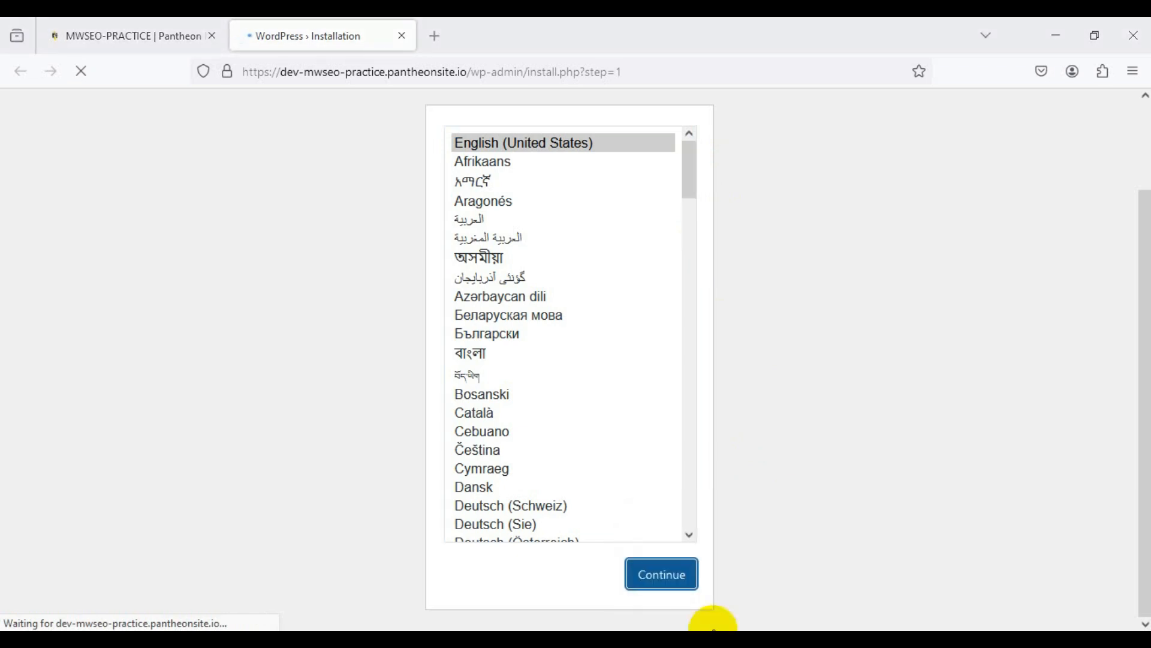
pyautogui.click(715, 634)
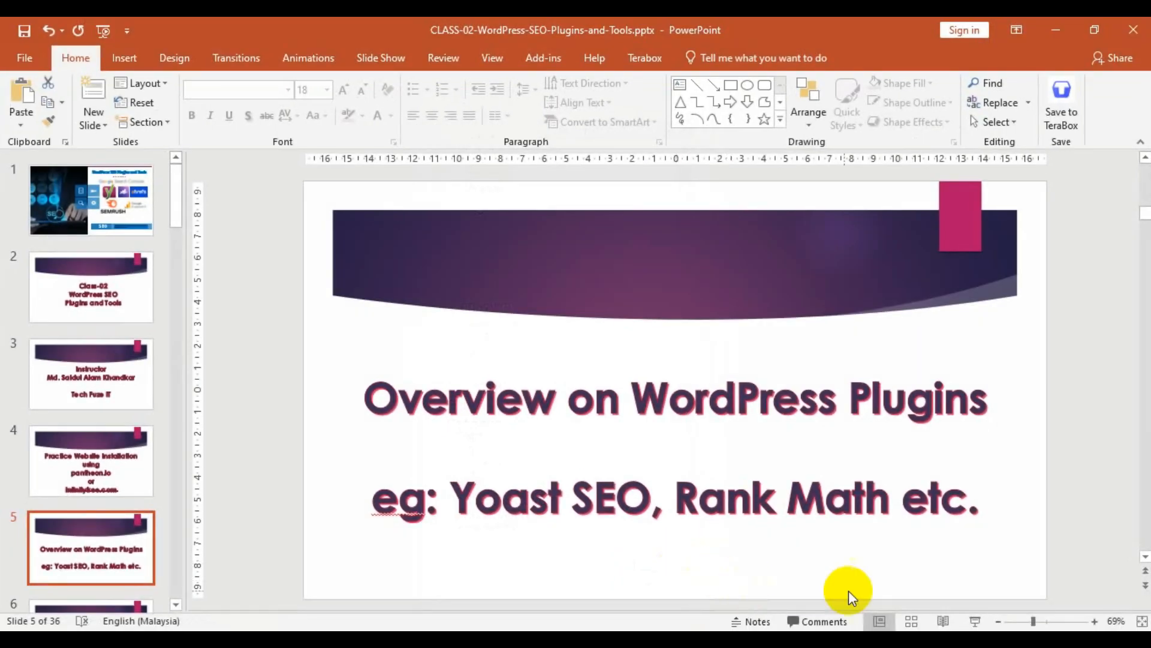
# Step: Run the slide show from Overview on WordPress Plugins, stepping forward once and back again
pyautogui.click(975, 621)
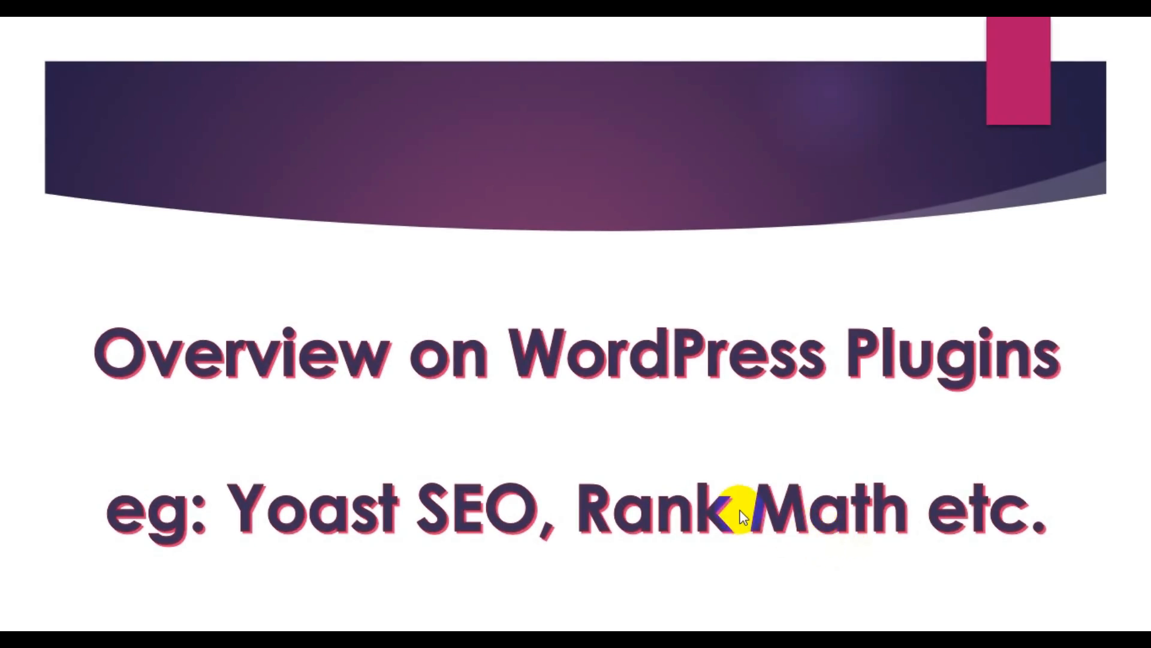
pyautogui.click(743, 517)
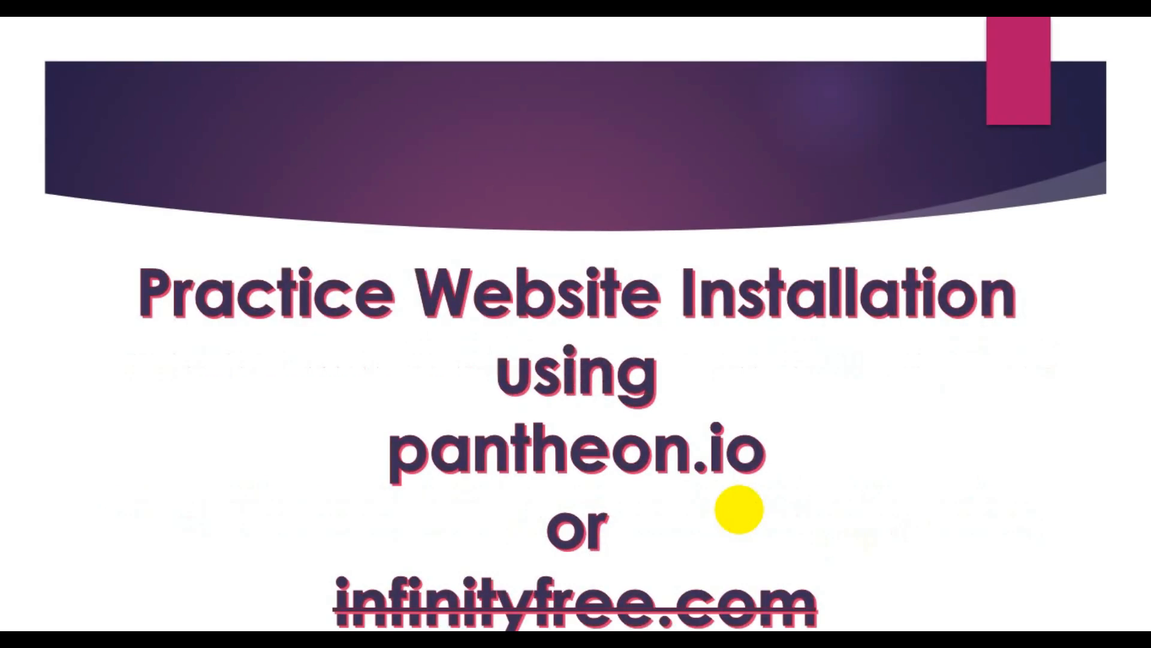
pyautogui.press('Left')
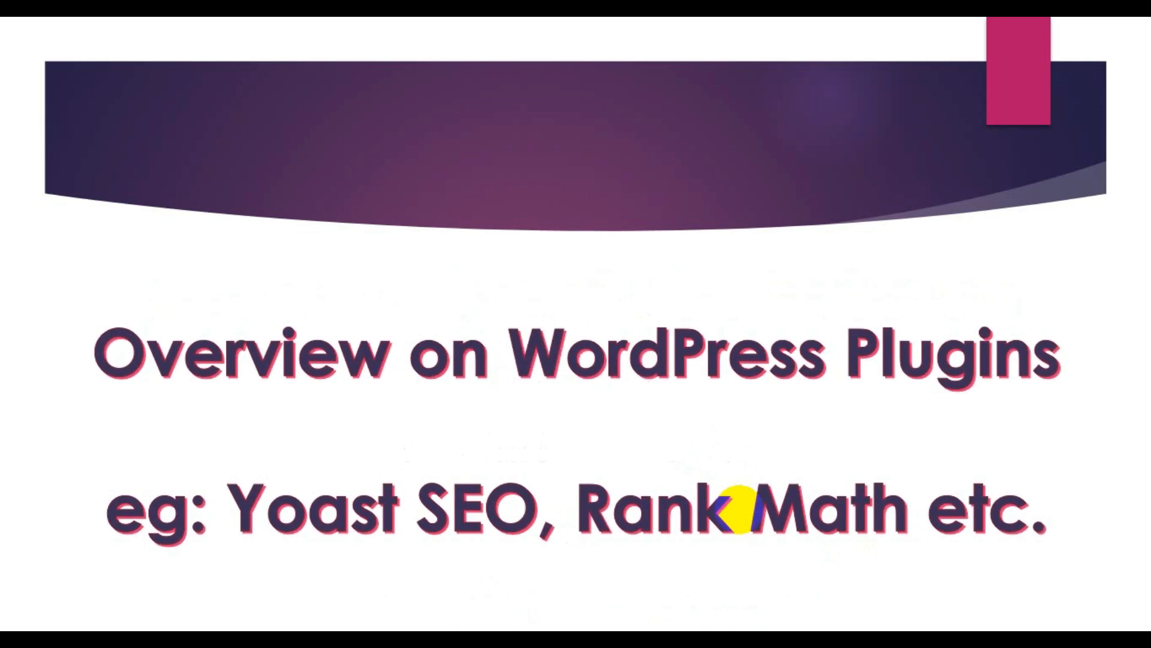
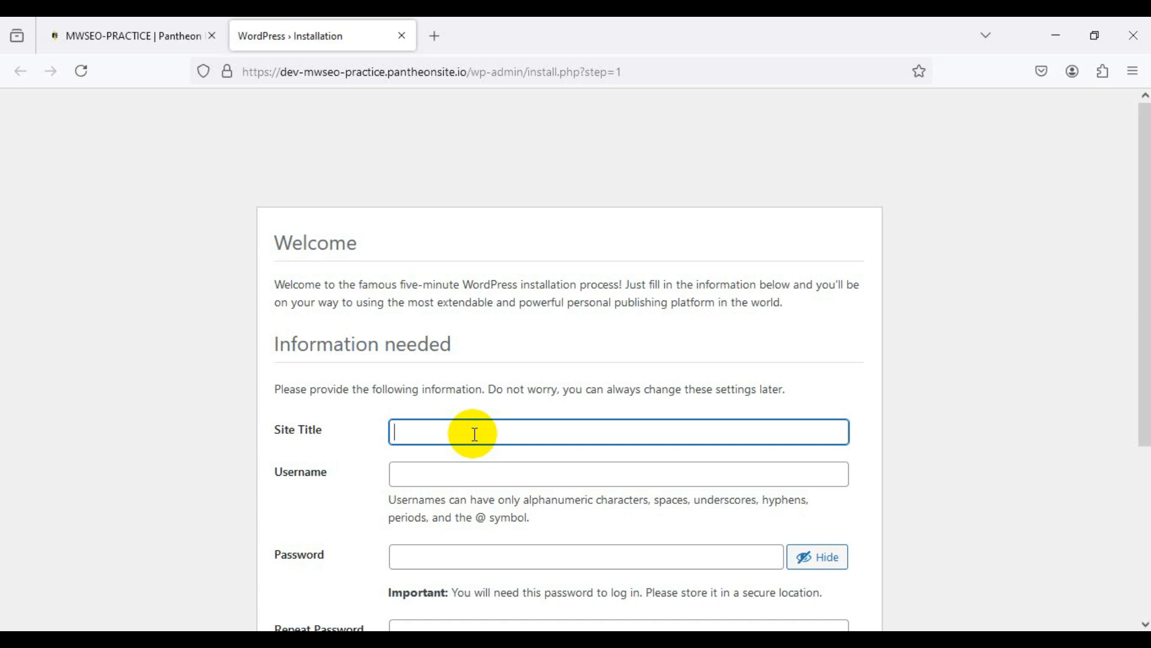
# Step: Enter MWSEO PRACTICE as the new site's title
pyautogui.write('MWSEO')
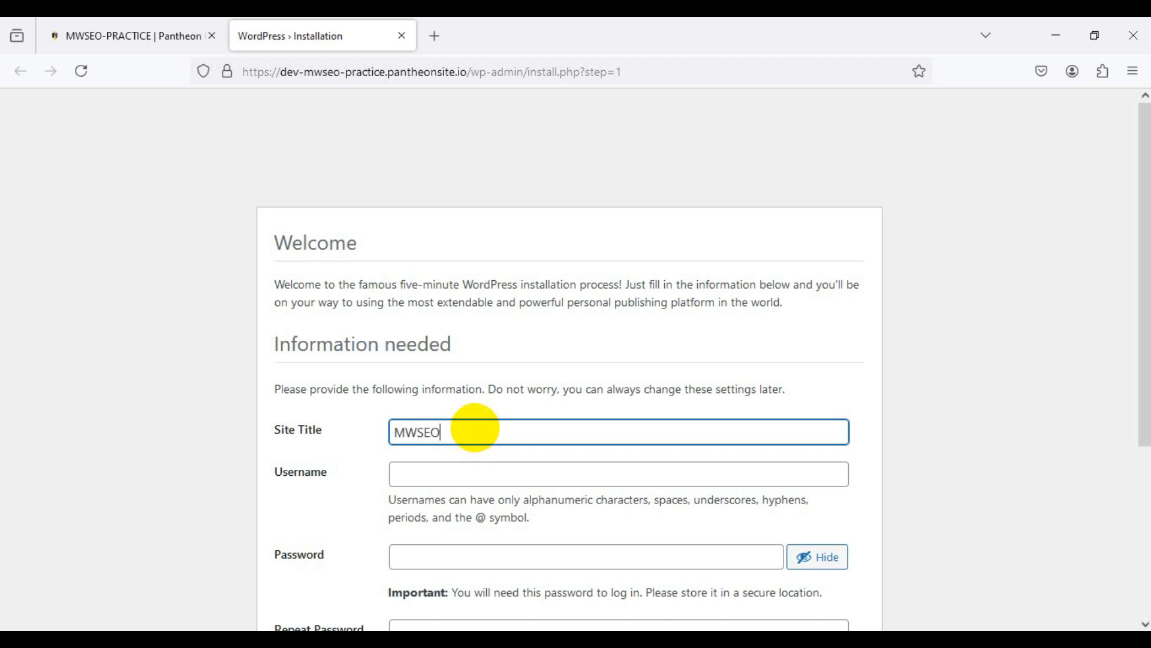
pyautogui.write(' PRACTICE')
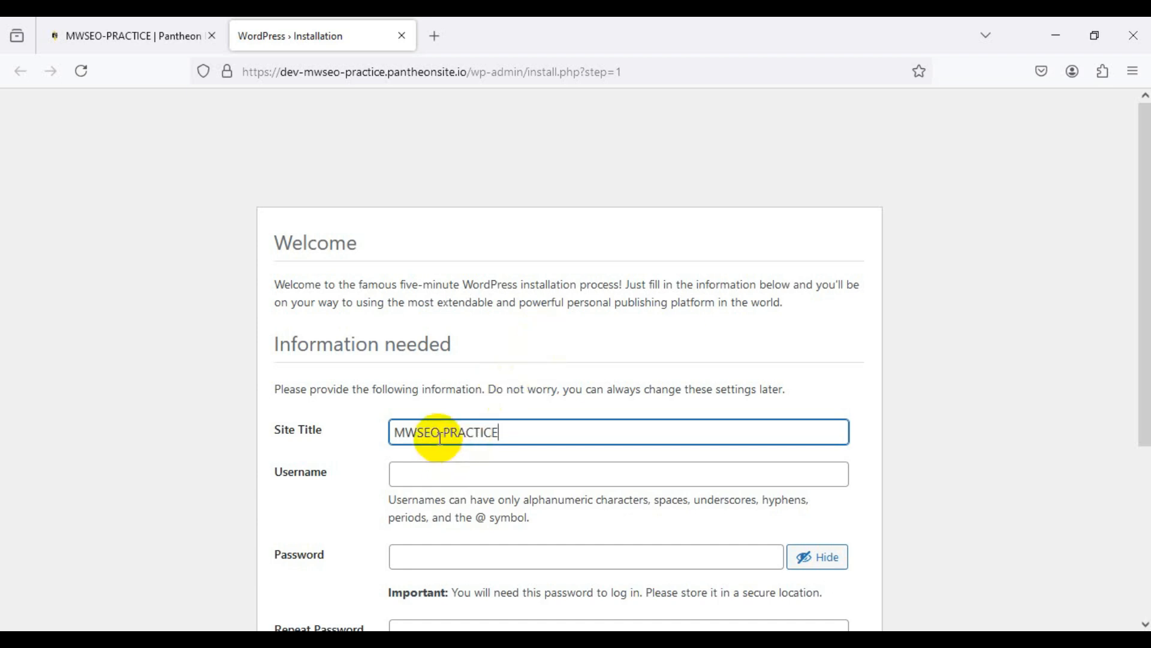
pyautogui.moveTo(444, 435); pyautogui.dragTo(439, 435)
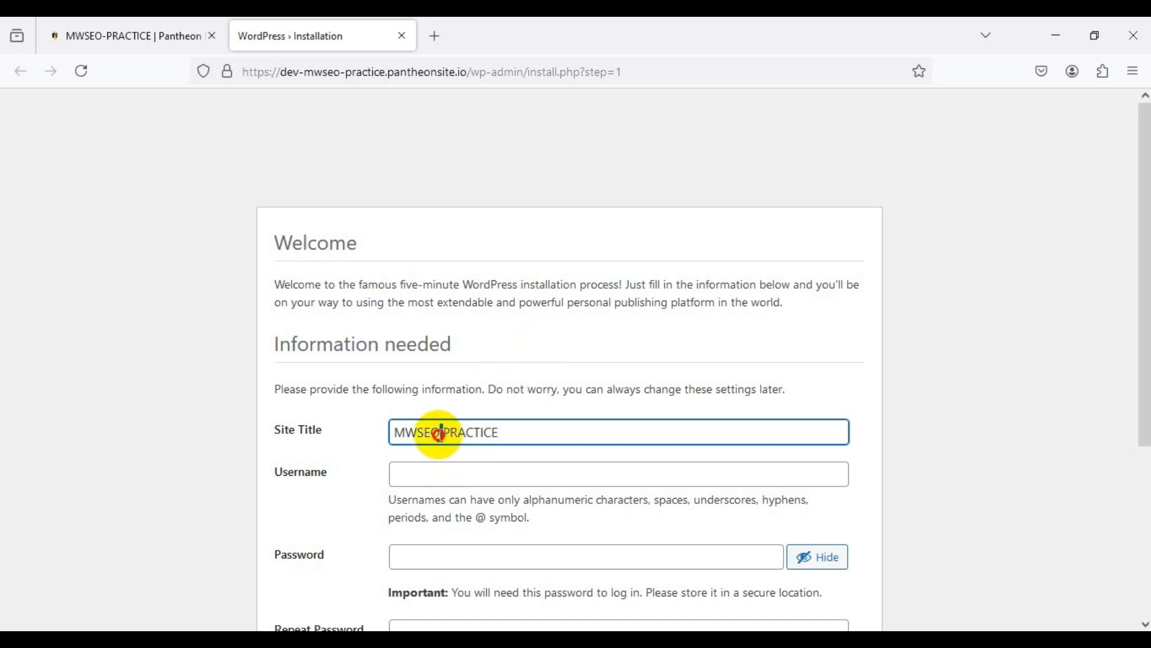
pyautogui.click(502, 431)
pyautogui.moveTo(504, 432); pyautogui.dragTo(396, 433)
pyautogui.click(397, 432)
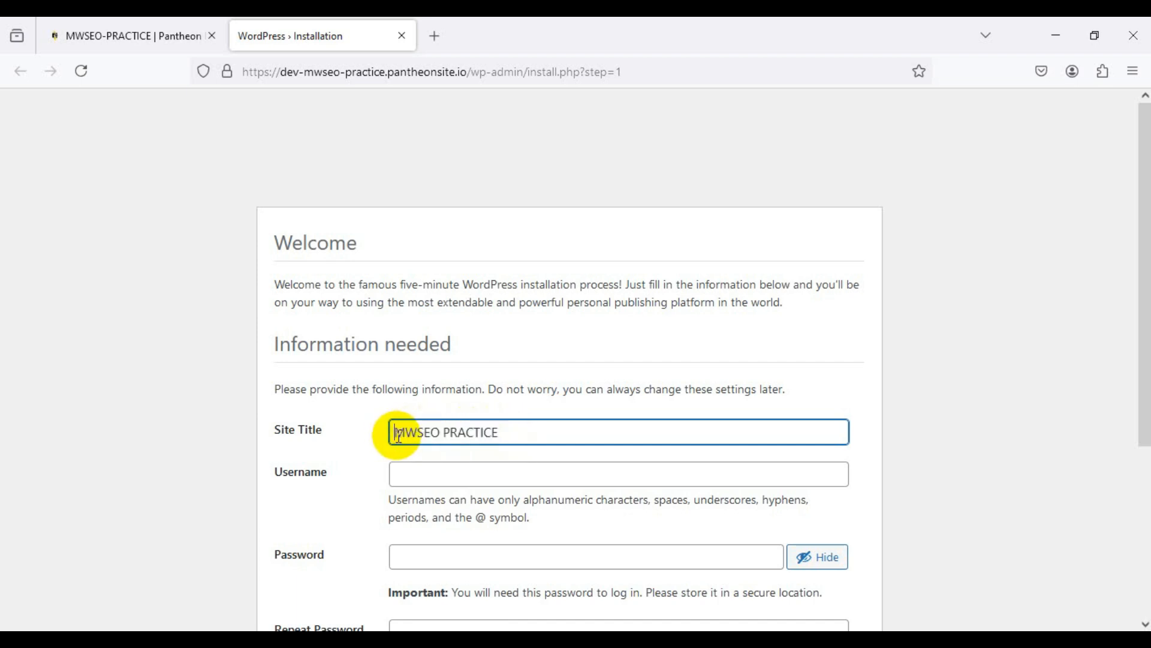
pyautogui.click(511, 433)
pyautogui.moveTo(511, 433); pyautogui.dragTo(393, 430)
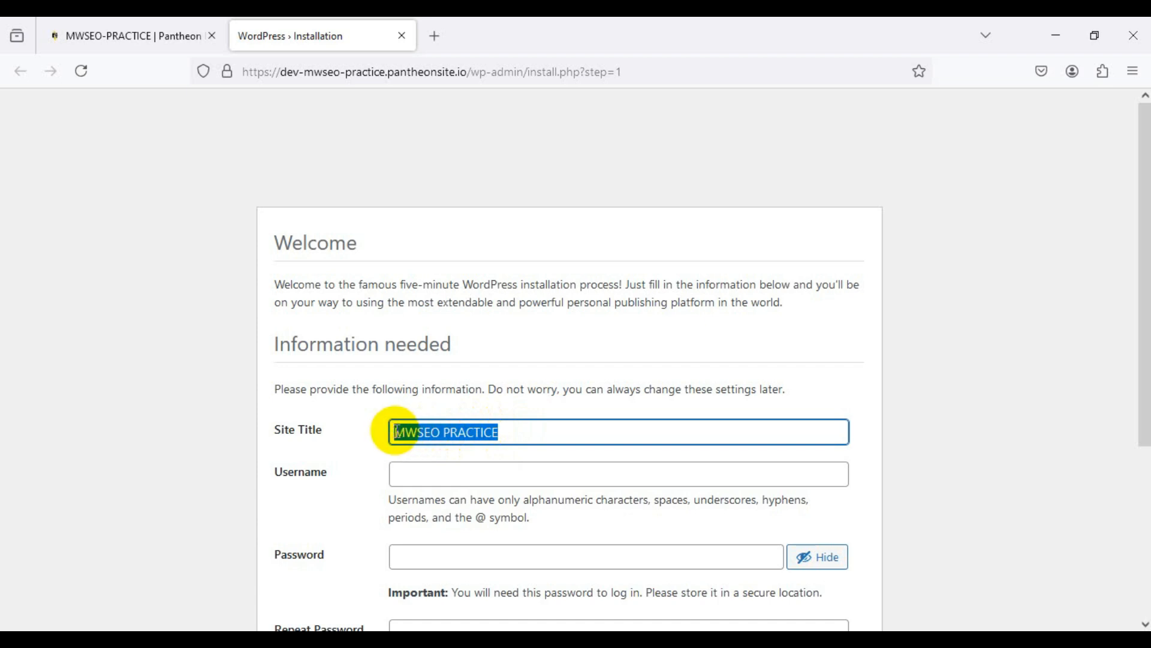
pyautogui.click(438, 433)
pyautogui.moveTo(395, 433); pyautogui.dragTo(512, 433)
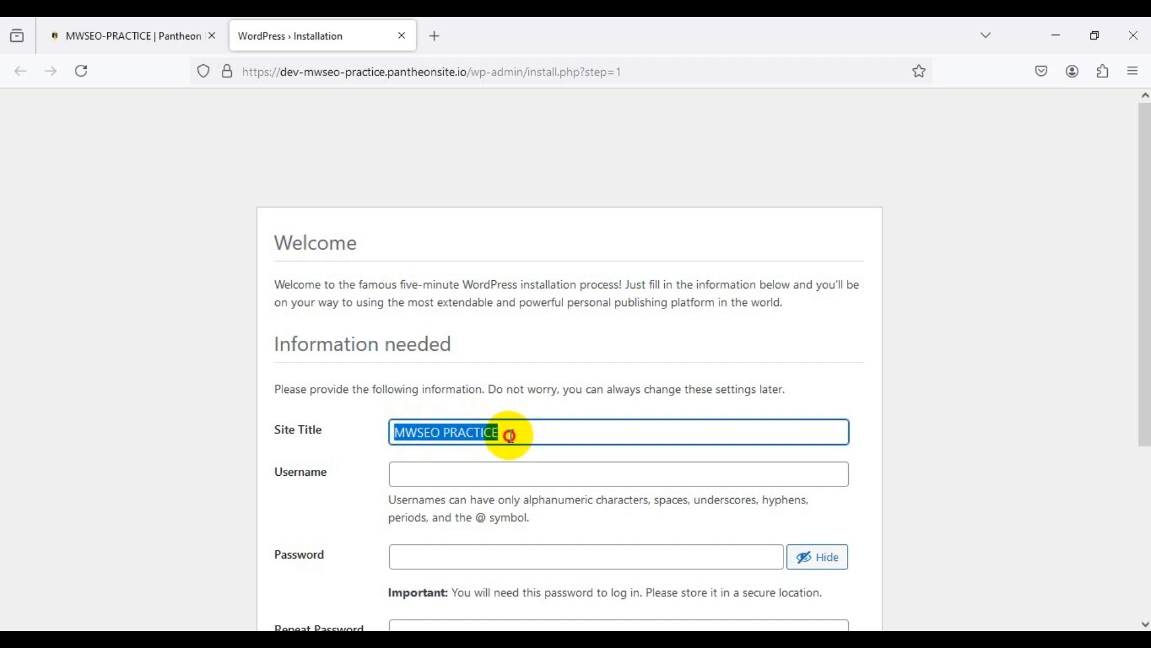
pyautogui.click(512, 435)
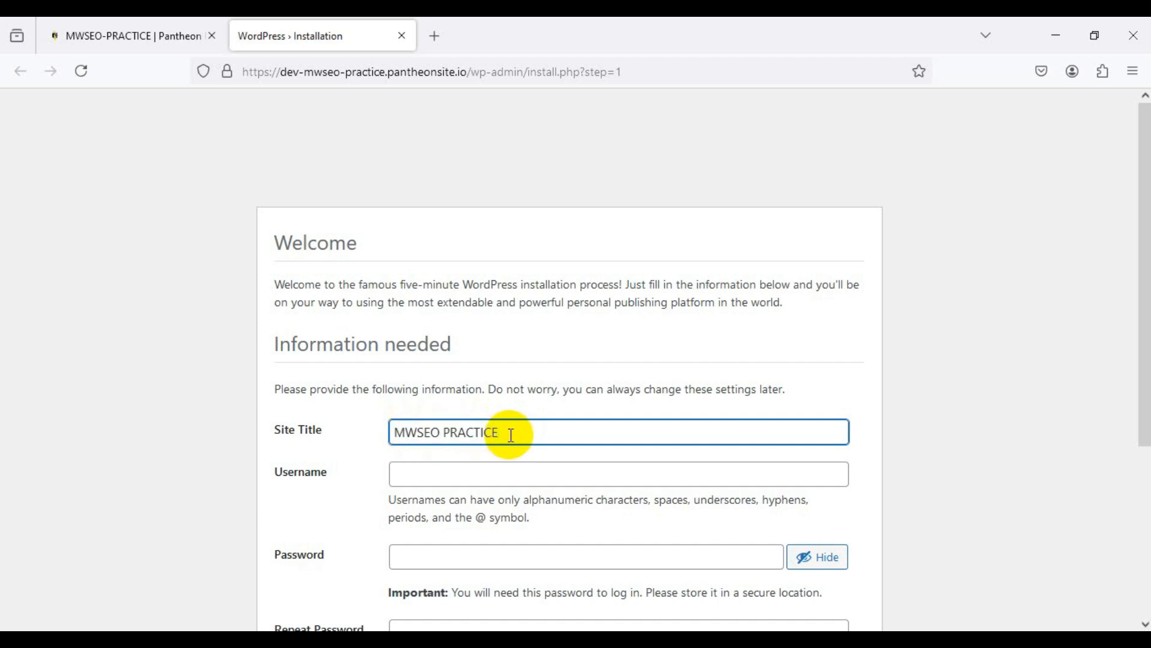
pyautogui.moveTo(511, 434)
pyautogui.mouseDown()
pyautogui.moveTo(399, 431)
pyautogui.moveTo(521, 438)
pyautogui.mouseUp()
pyautogui.click(394, 432)
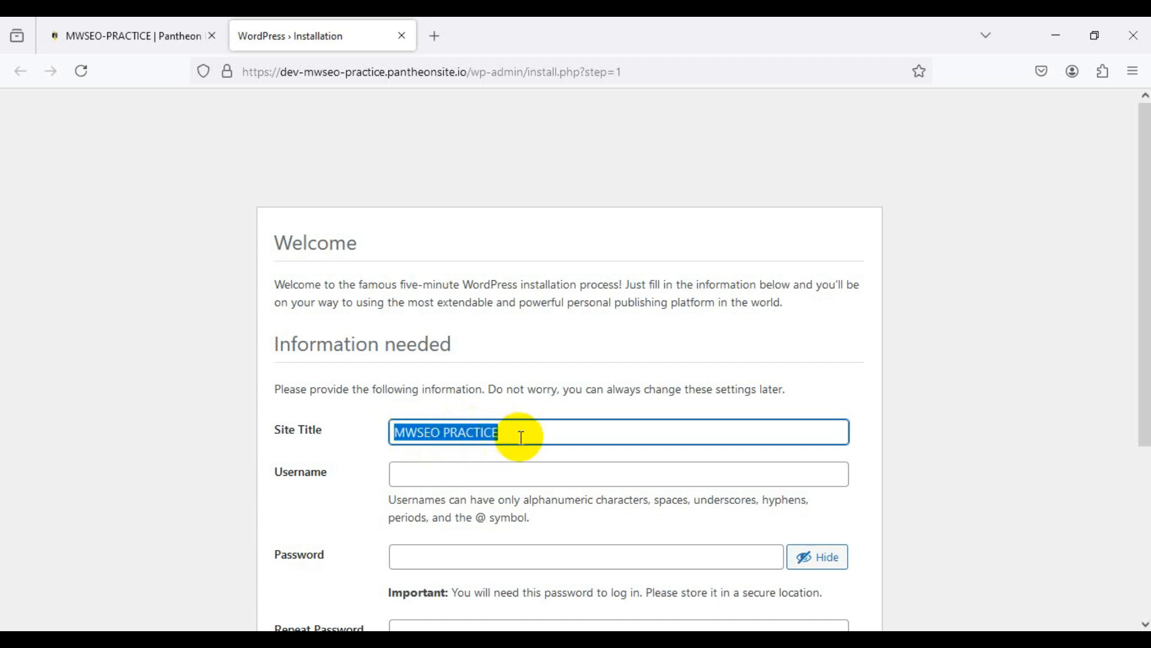
# Step: Copy the title into Username and remove the space to get MWSEOPRACTICE
pyautogui.click(462, 474)
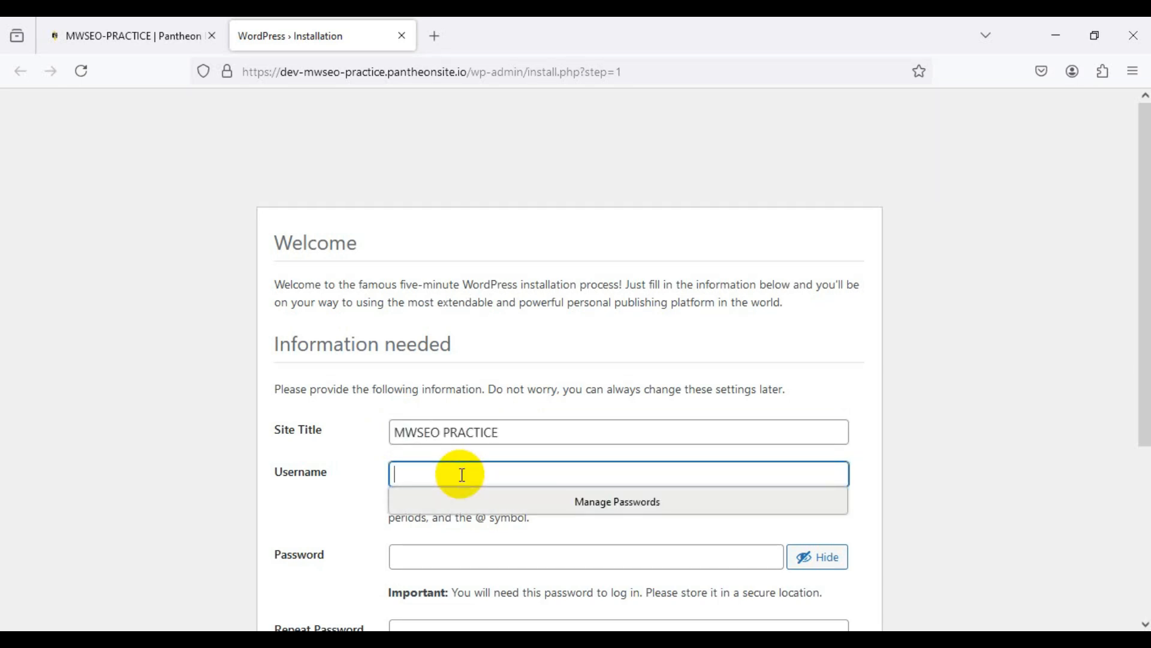
pyautogui.click(501, 432)
pyautogui.moveTo(502, 432); pyautogui.dragTo(396, 432)
pyautogui.hotkey('ctrl', 'c')
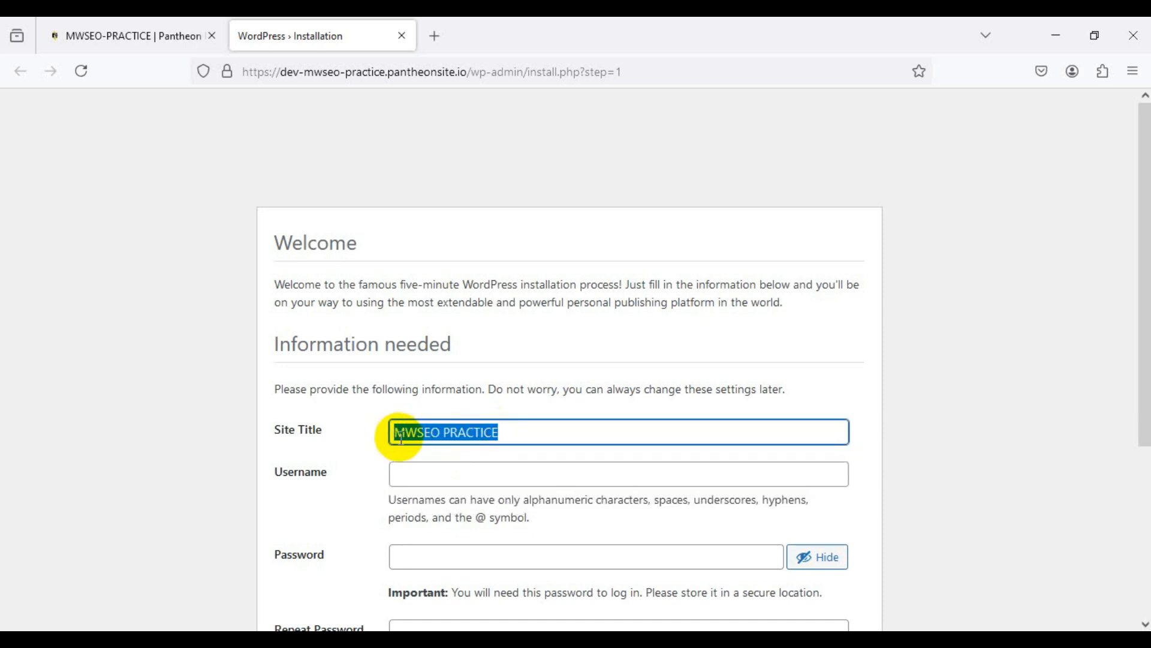
pyautogui.click(418, 470)
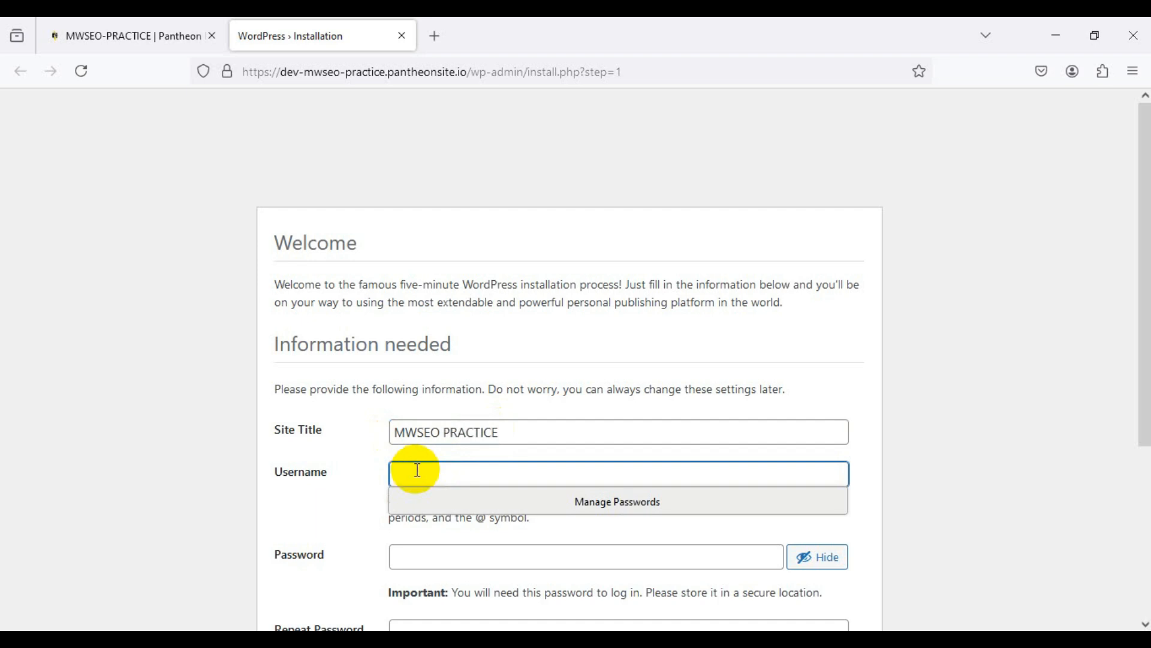
pyautogui.hotkey('ctrl', 'v')
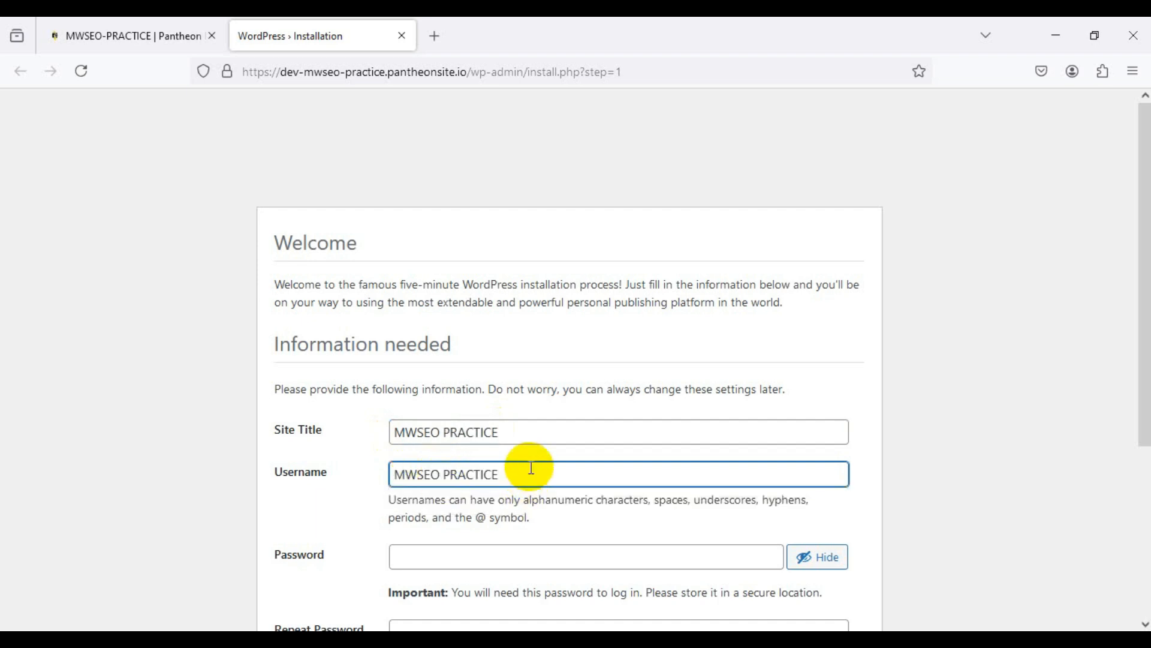
pyautogui.press('BackSpace')
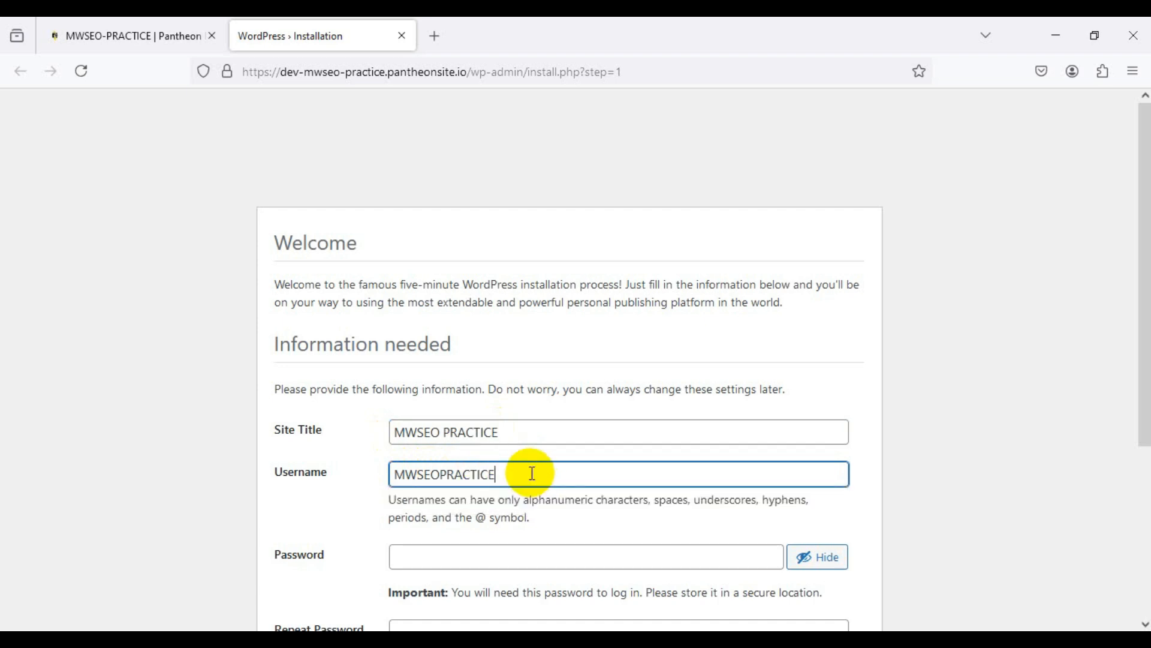
pyautogui.moveTo(527, 474); pyautogui.dragTo(395, 479)
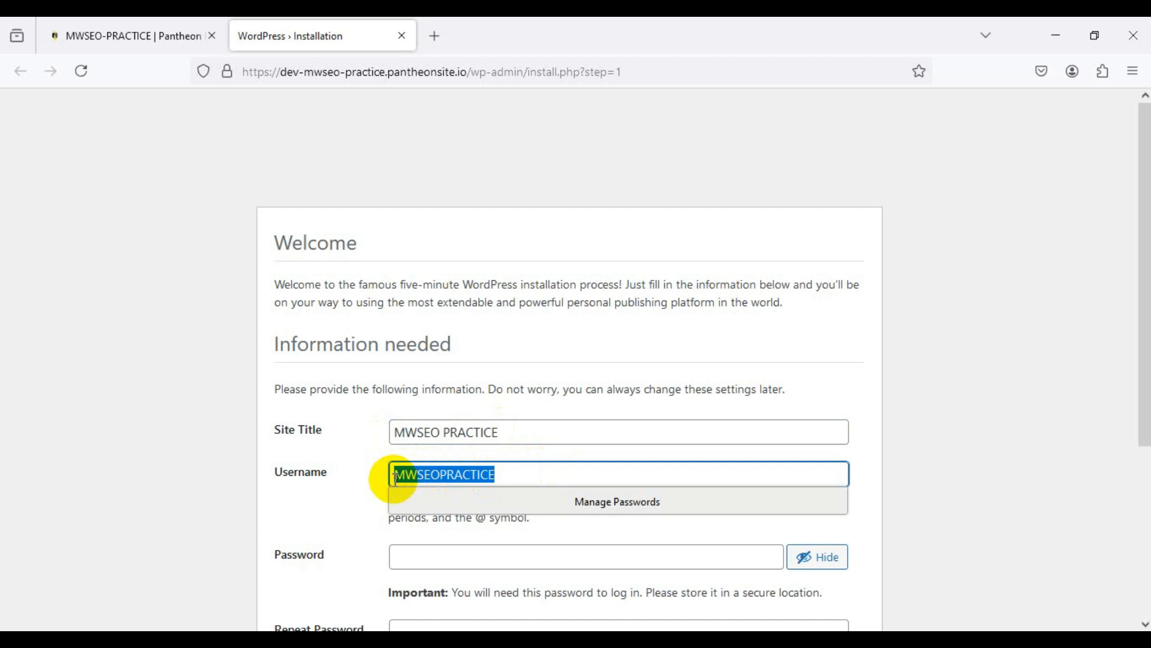
pyautogui.click(516, 471)
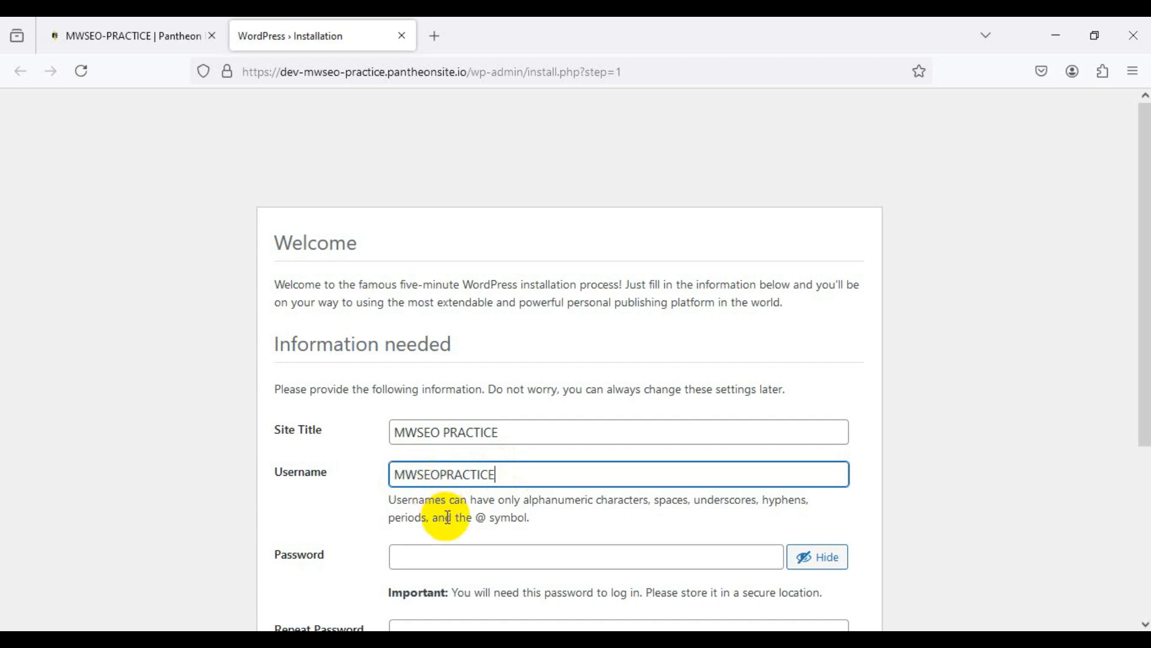
pyautogui.click(450, 559)
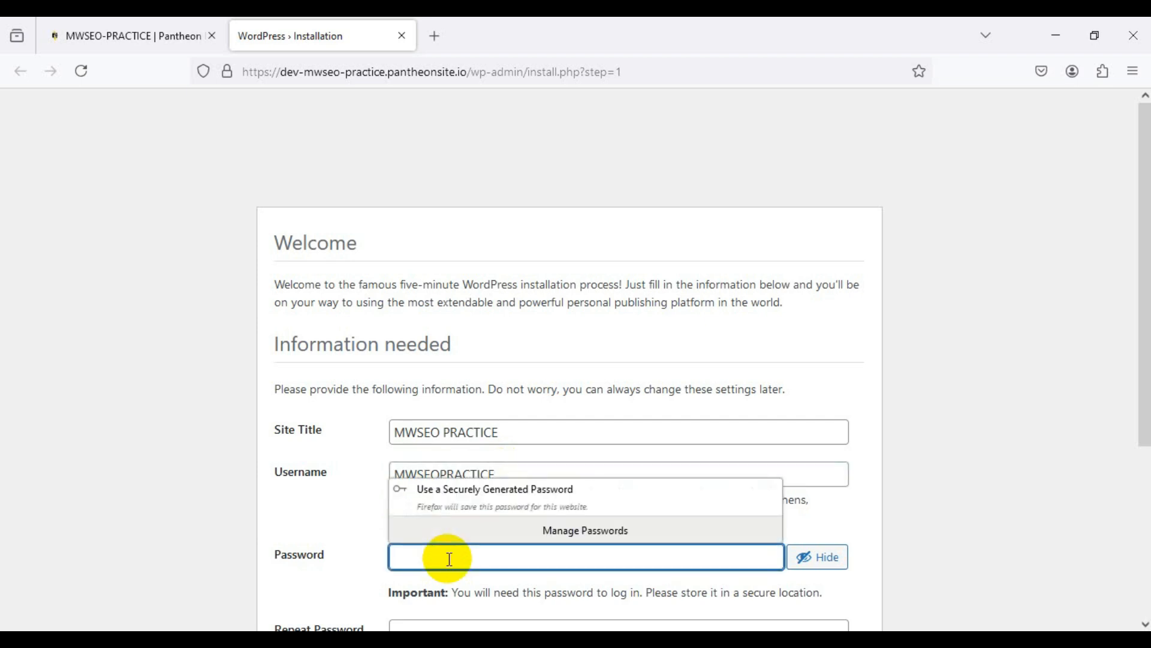
# Step: Fill in the admin password and its confirmation, then start typing in the email field
pyautogui.hotkey('ctrl', 'v')
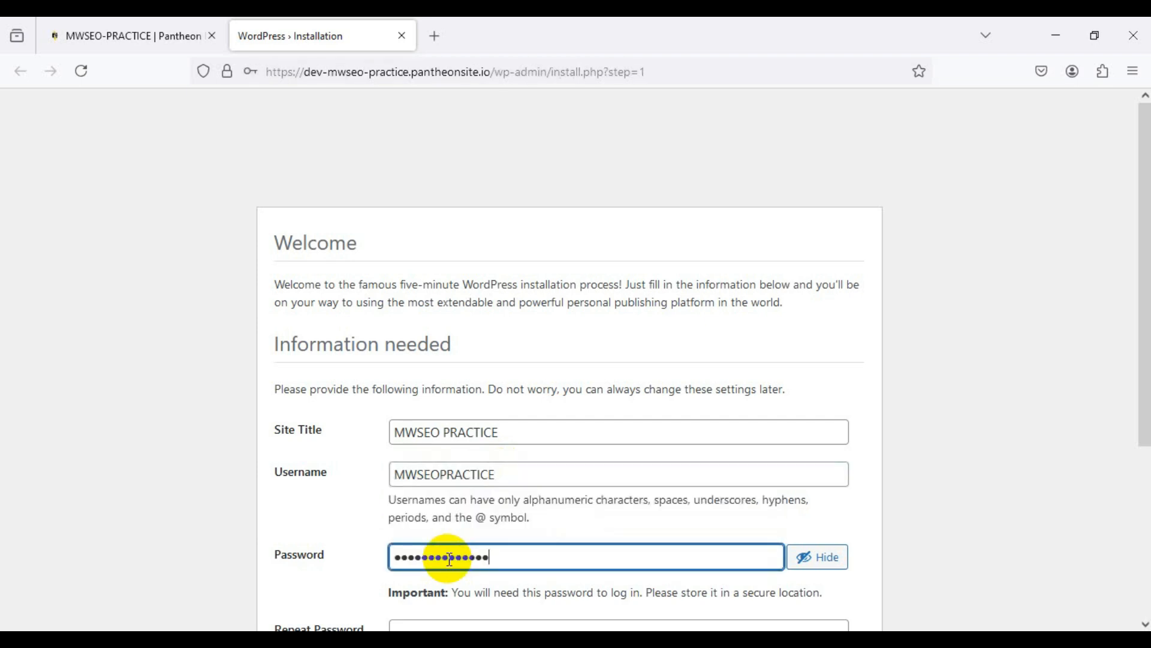
pyautogui.scroll(-2, 528, 565)
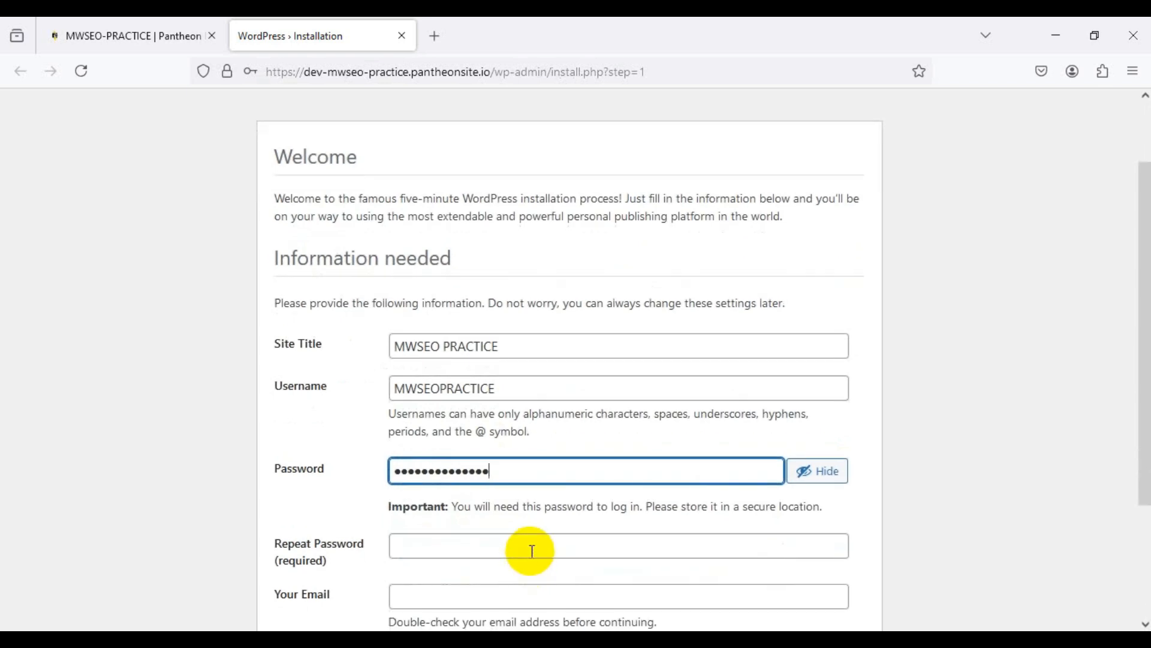
pyautogui.write('123')
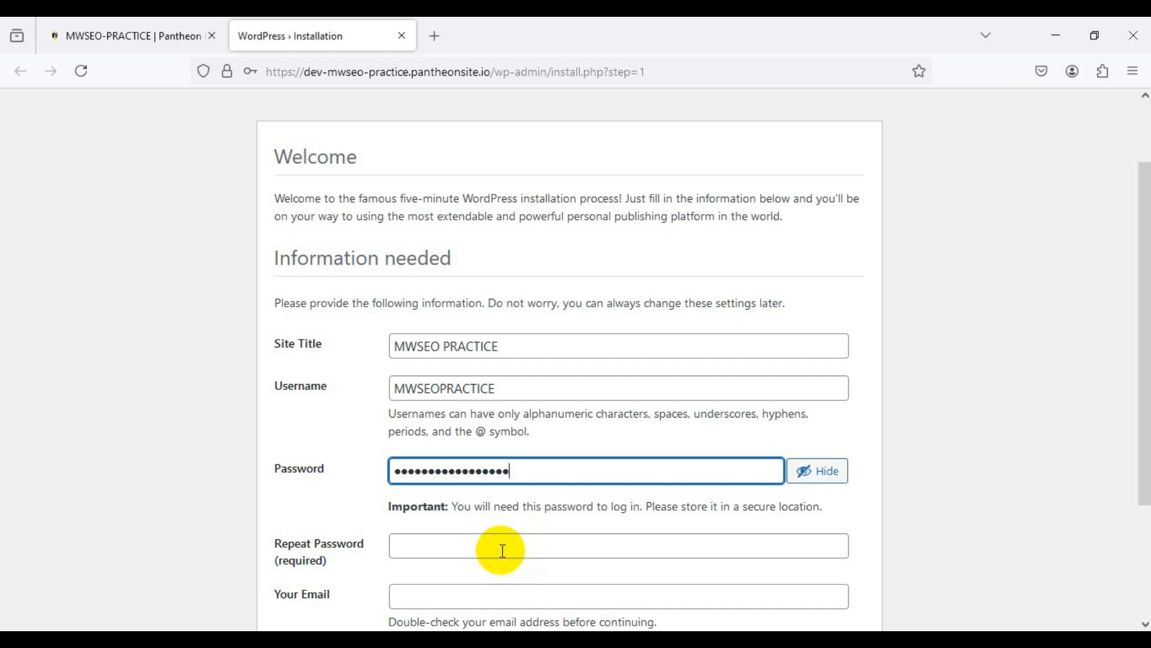
pyautogui.click(502, 550)
pyautogui.hotkey('ctrl', 'v')
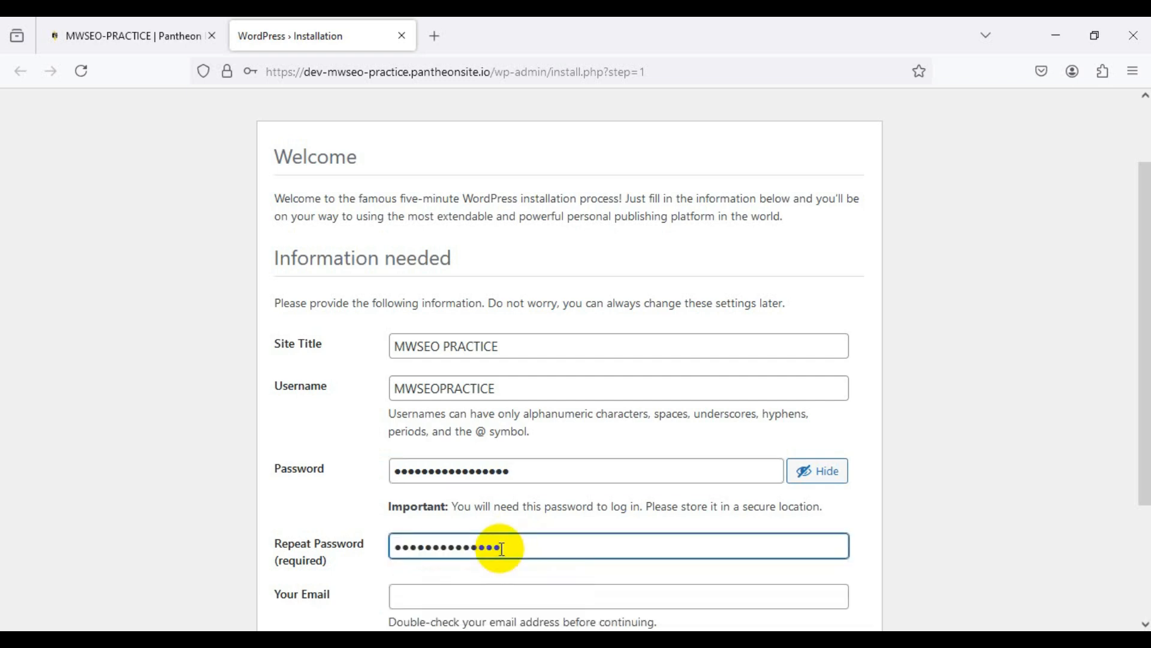
pyautogui.write('123')
pyautogui.scroll(-1, 507, 543)
pyautogui.scroll(-1, 505, 551)
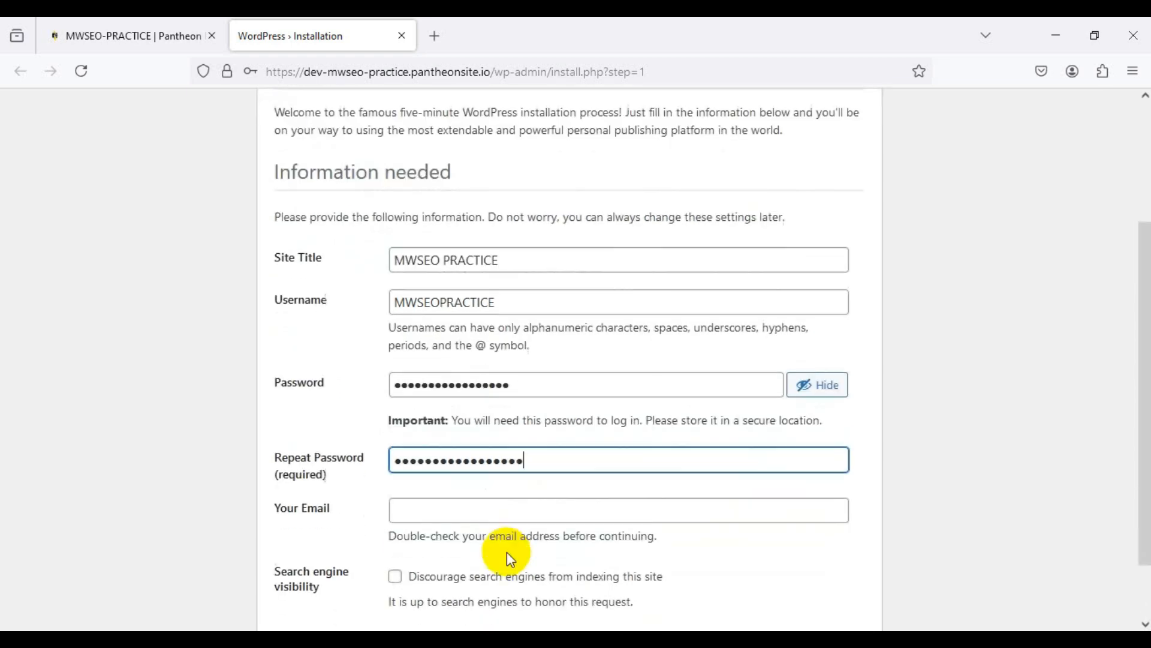
pyautogui.click(472, 505)
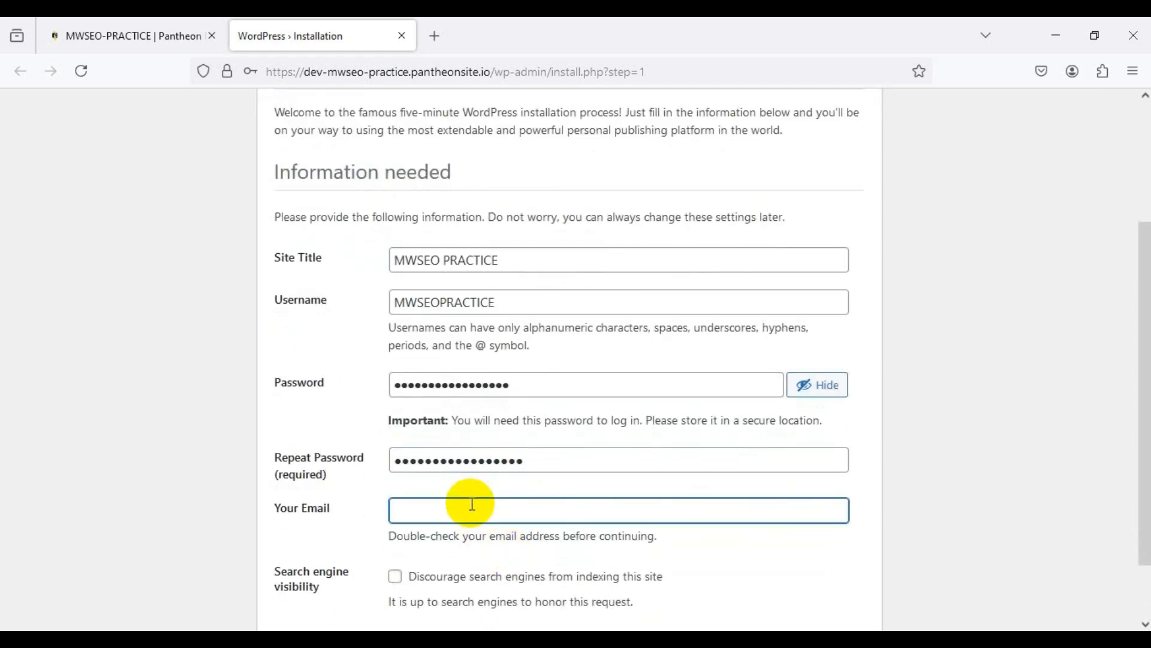
pyautogui.scroll(-1, 474, 507)
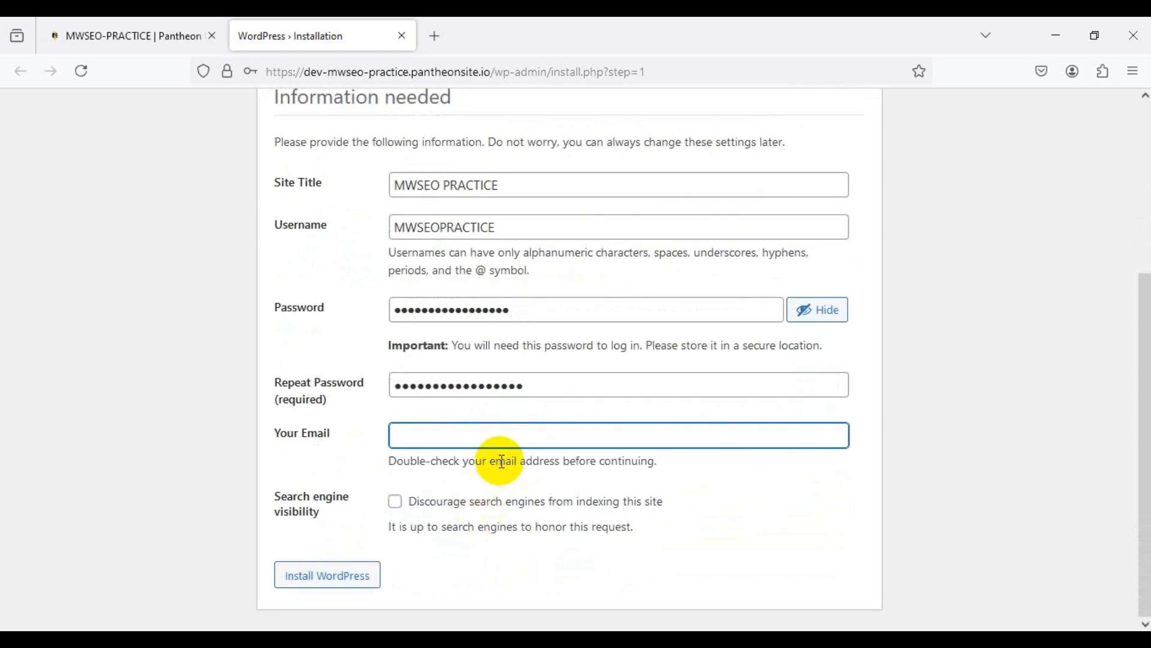
pyautogui.write('FREE')
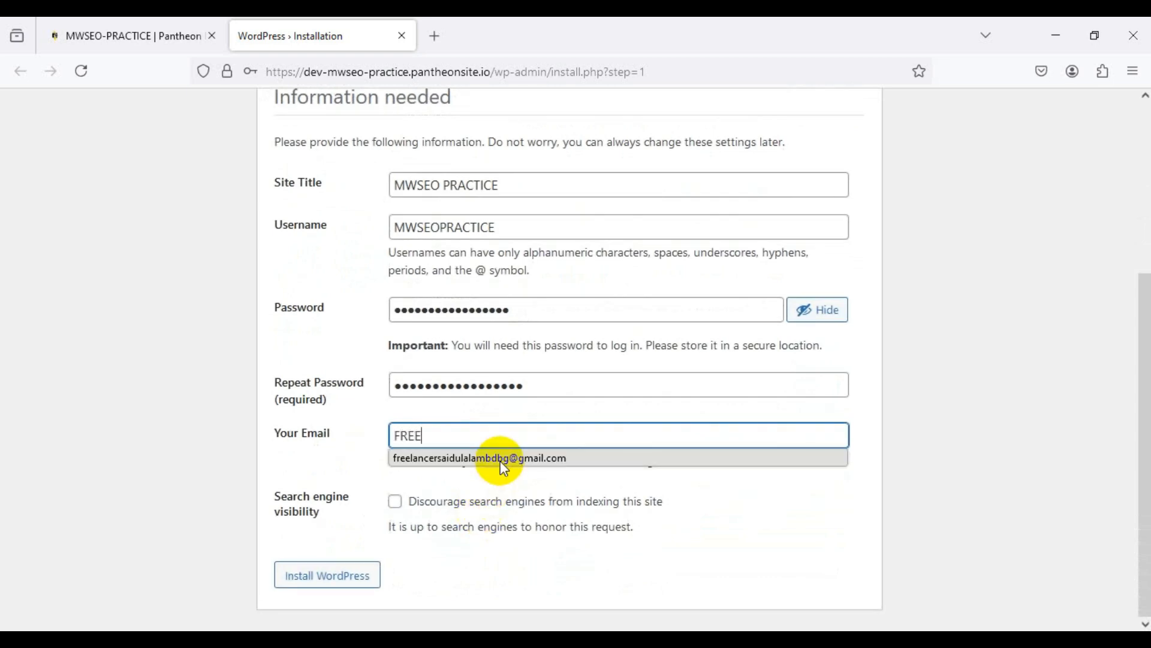
pyautogui.press('BackSpace')
pyautogui.press('BackSpace')
pyautogui.press('BackSpace')
pyautogui.press('BackSpace')
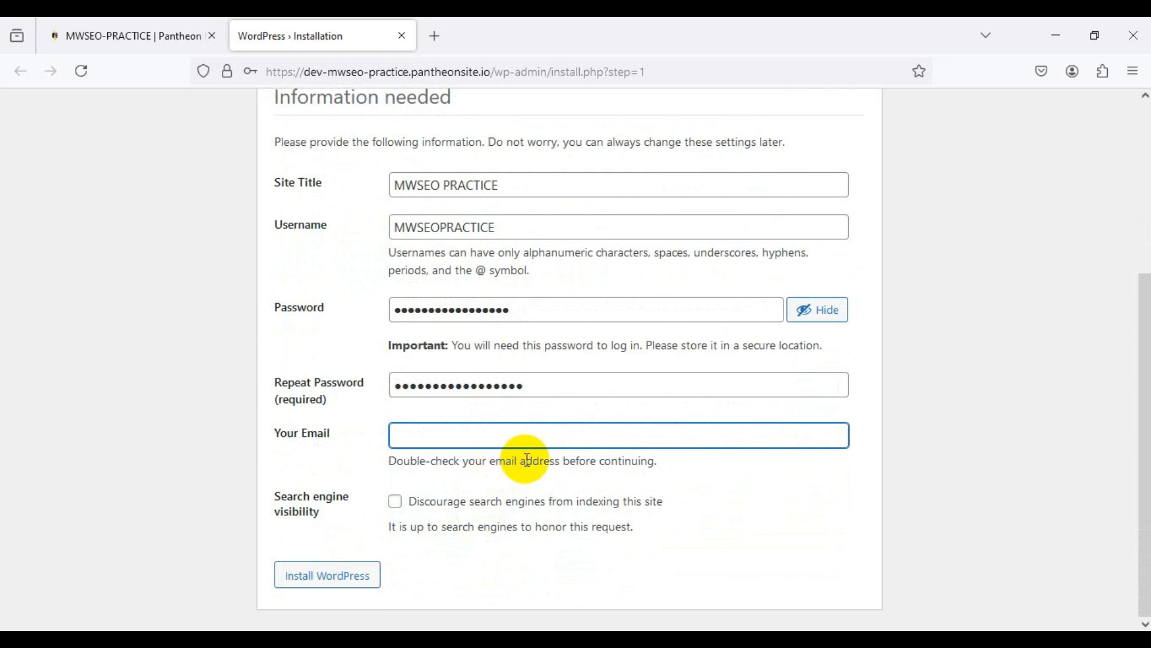
# Step: Replace both Password and Repeat Password entries with a freshly pasted password
pyautogui.click(533, 385)
pyautogui.moveTo(533, 385); pyautogui.dragTo(380, 393)
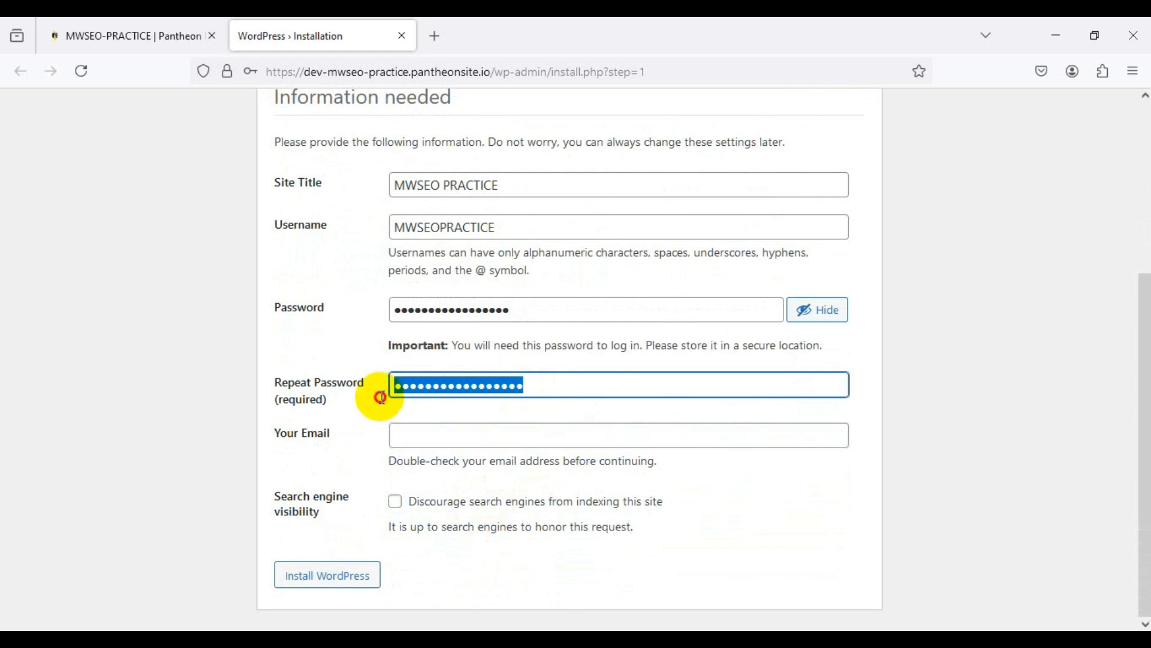
pyautogui.hotkey('ctrl', 'v')
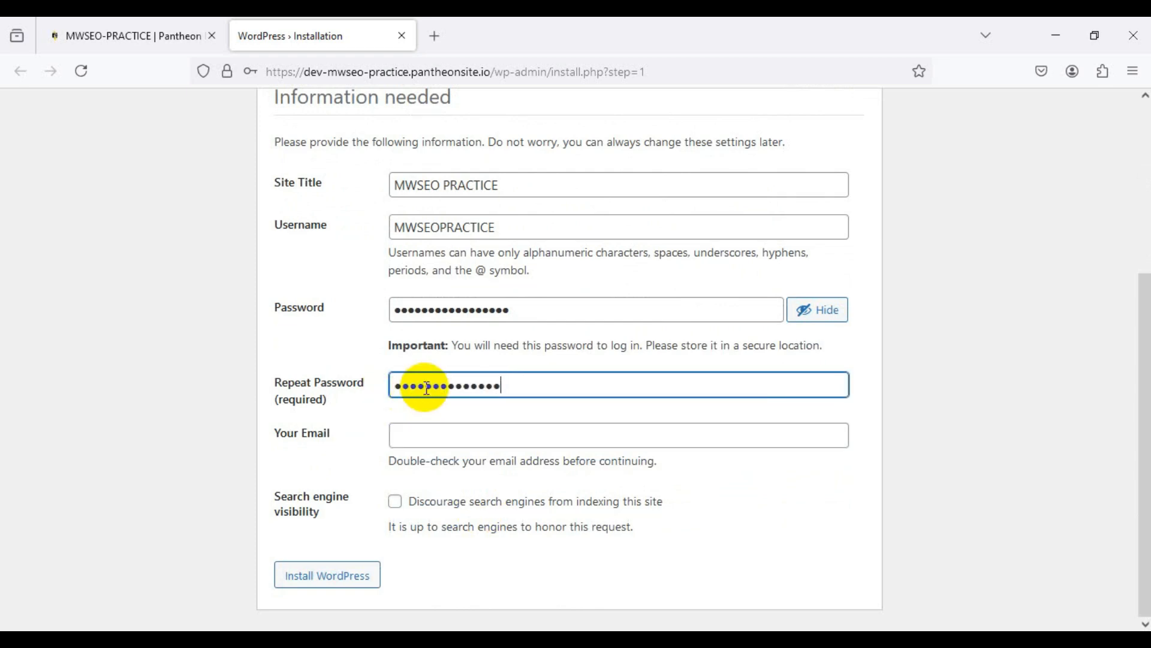
pyautogui.write('•••')
pyautogui.click(513, 309)
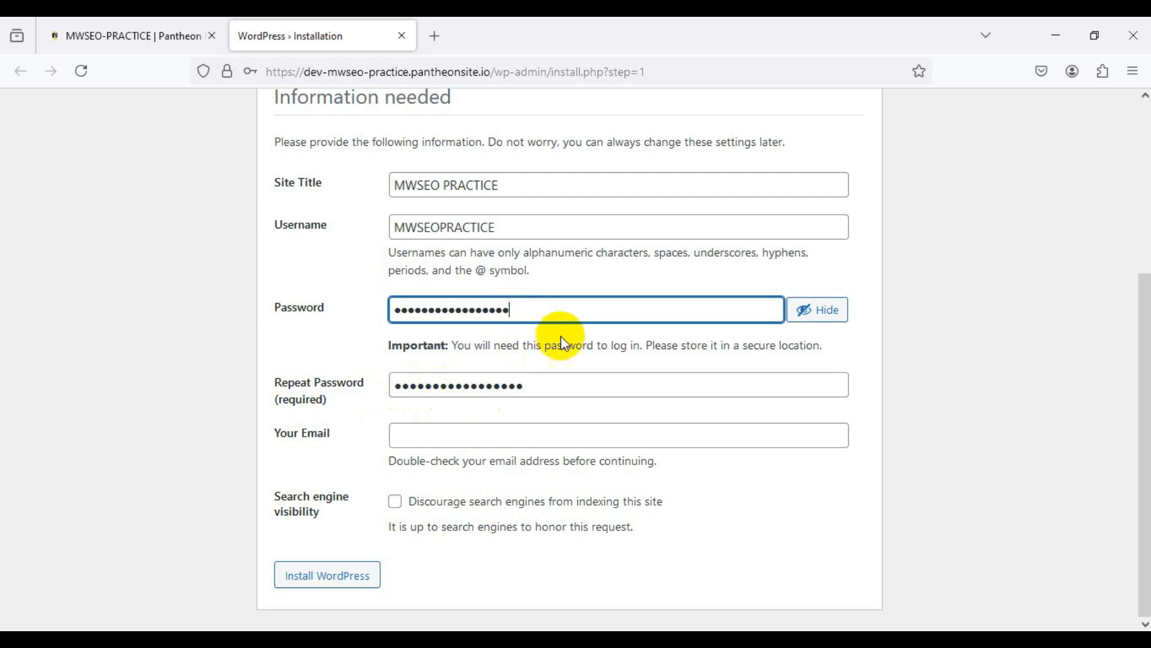
pyautogui.write('•')
pyautogui.moveTo(535, 308); pyautogui.dragTo(363, 326)
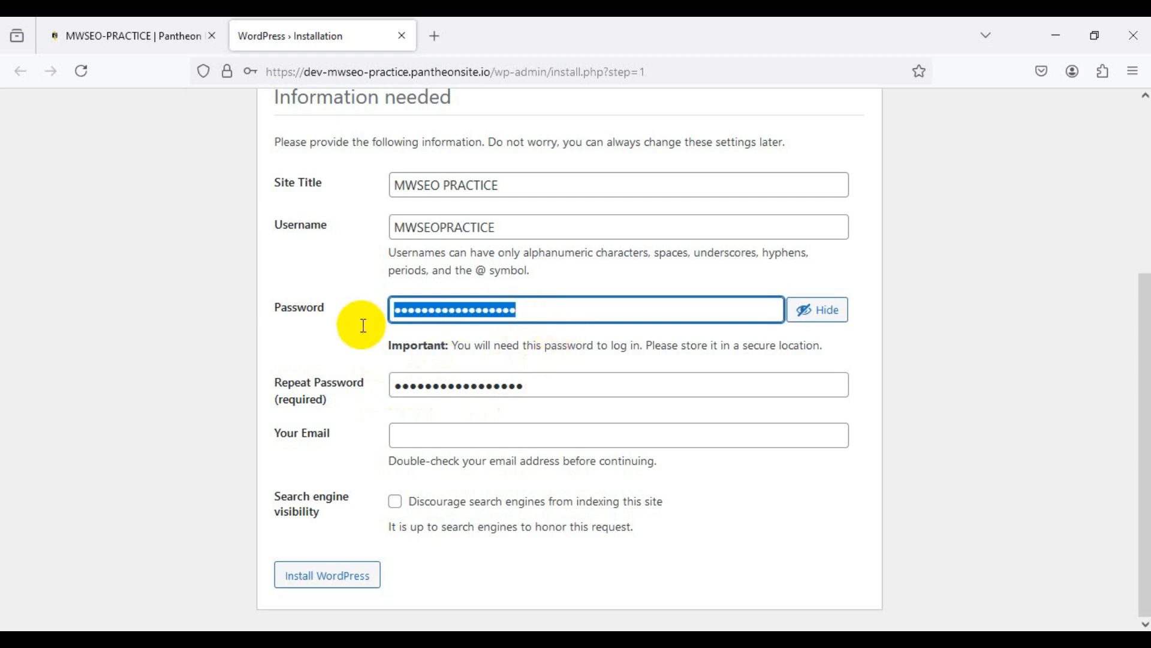
pyautogui.hotkey('ctrl', 'v')
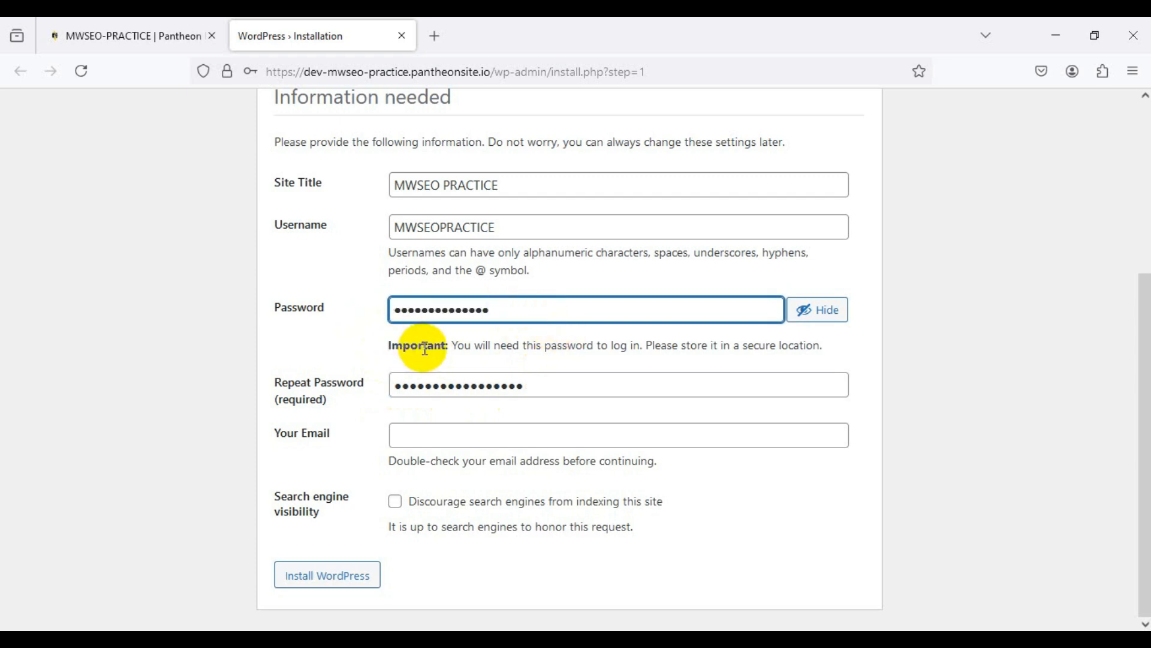
pyautogui.write('•')
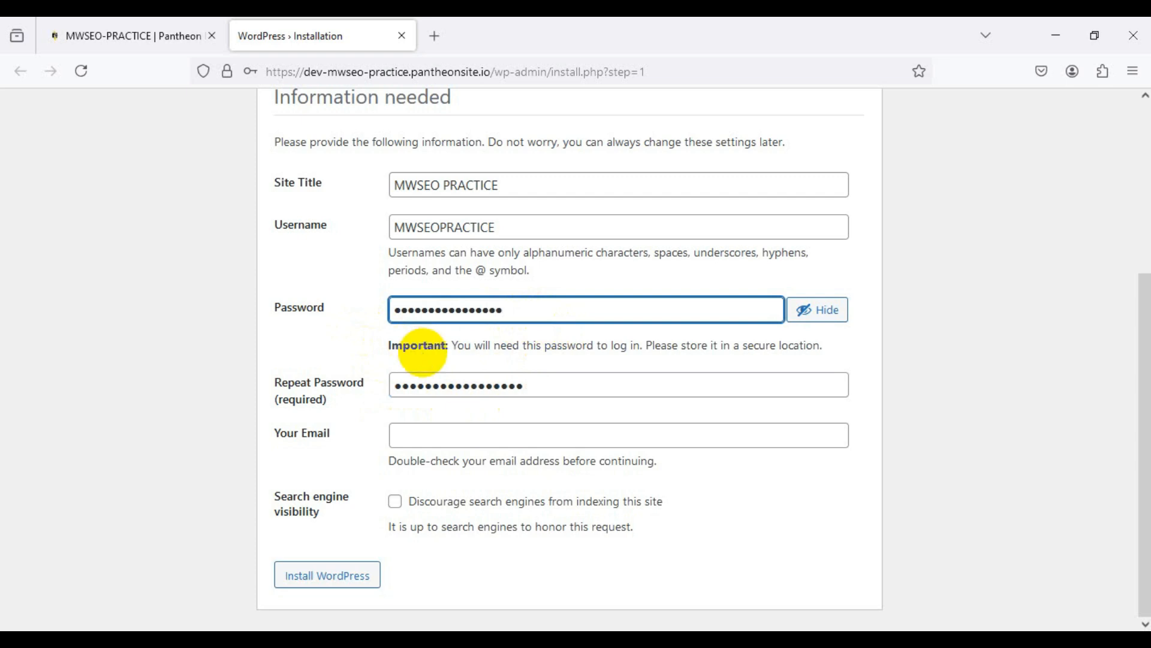
pyautogui.write('•')
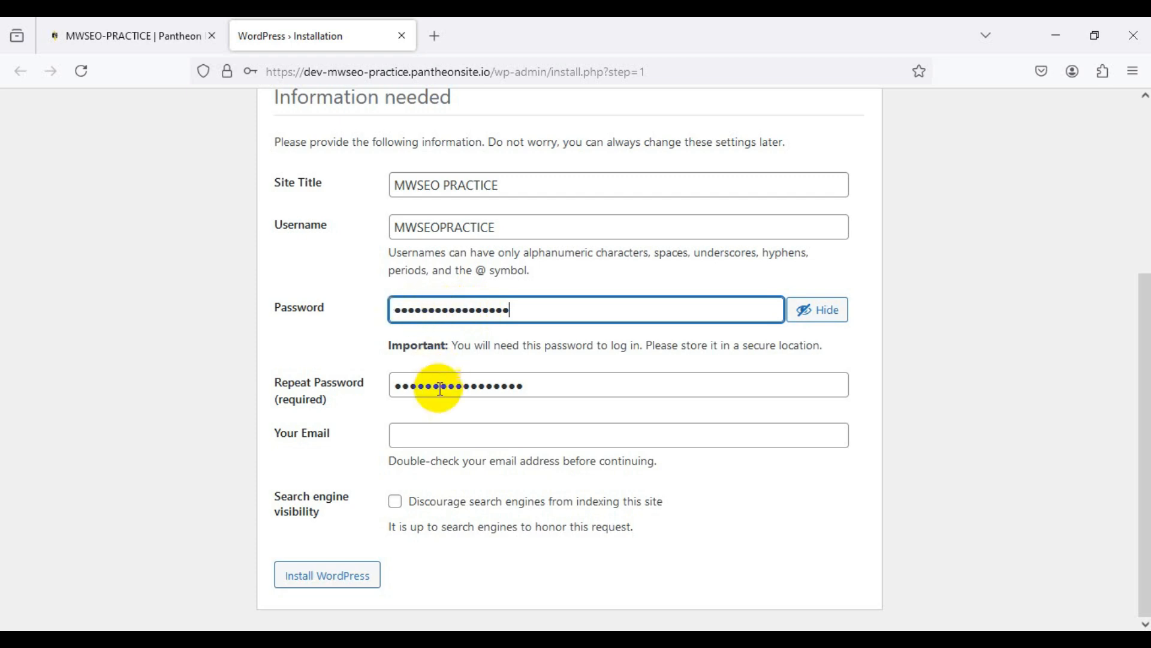
pyautogui.click(398, 386)
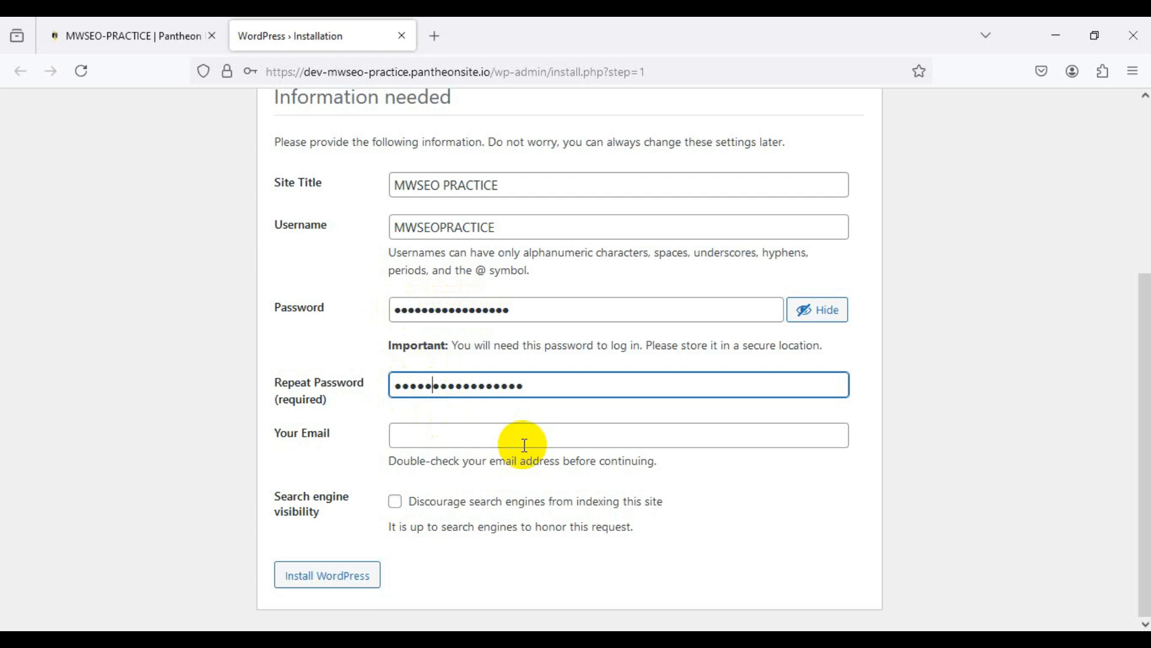
pyautogui.press('Right')
pyautogui.click(525, 445)
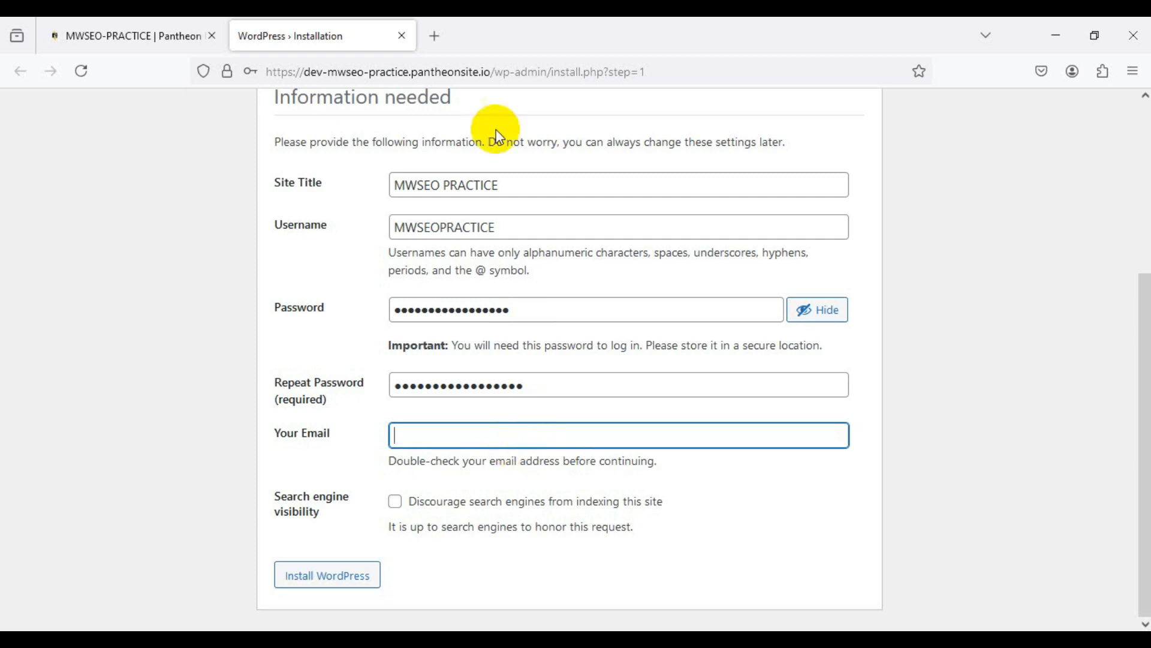
pyautogui.click(442, 37)
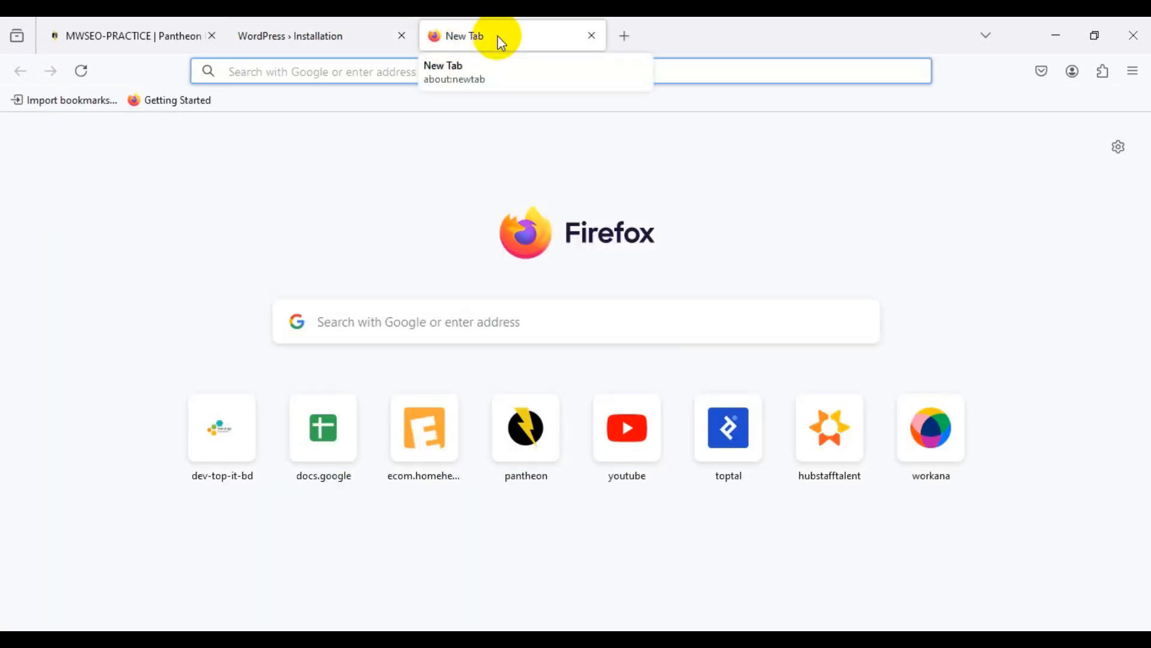
# Step: Go to gmail.com in the new tab, correcting typos in the address
pyautogui.write('m')
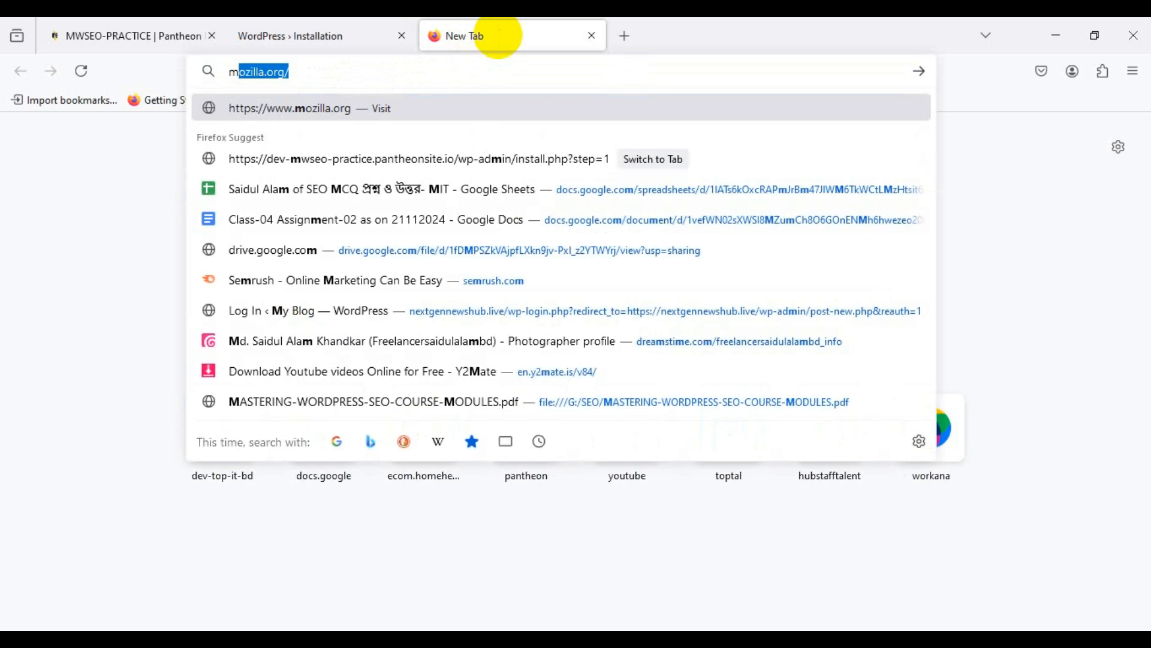
pyautogui.press('BackSpace')
pyautogui.press('BackSpace')
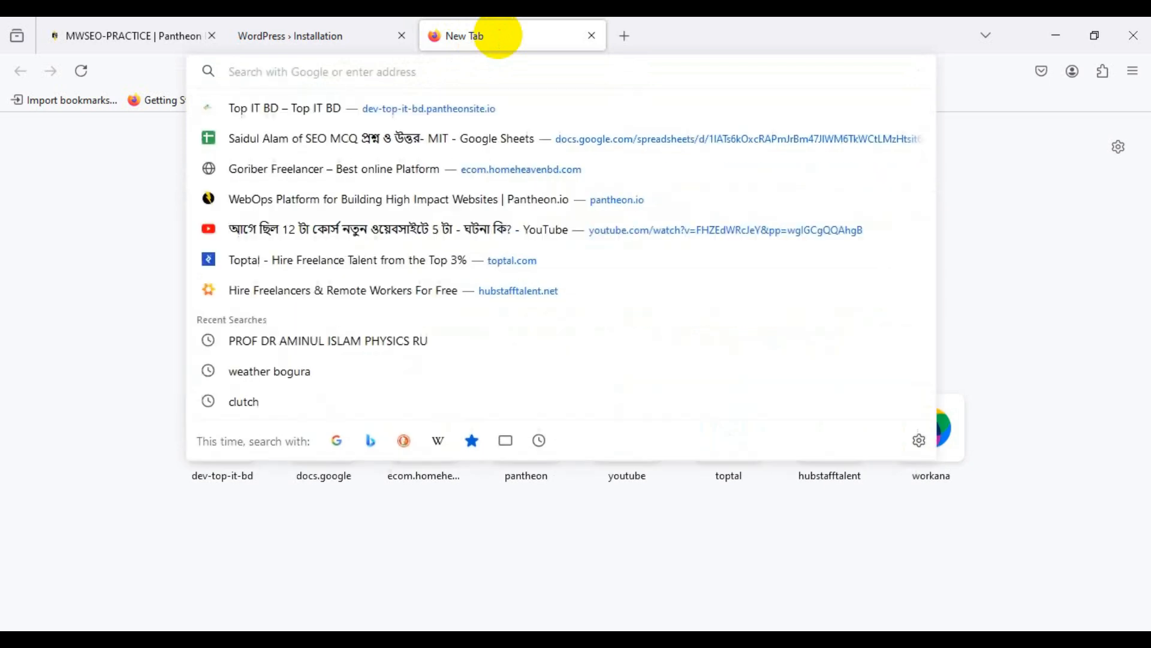
pyautogui.write('gnail')
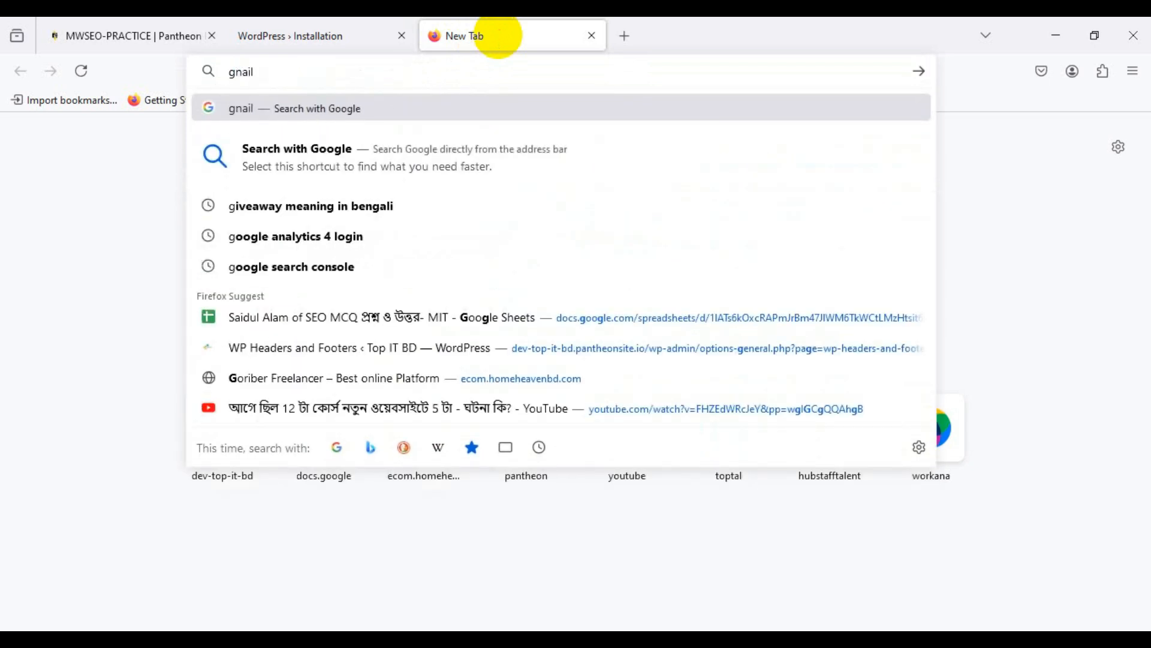
pyautogui.press('BackSpace')
pyautogui.press('BackSpace')
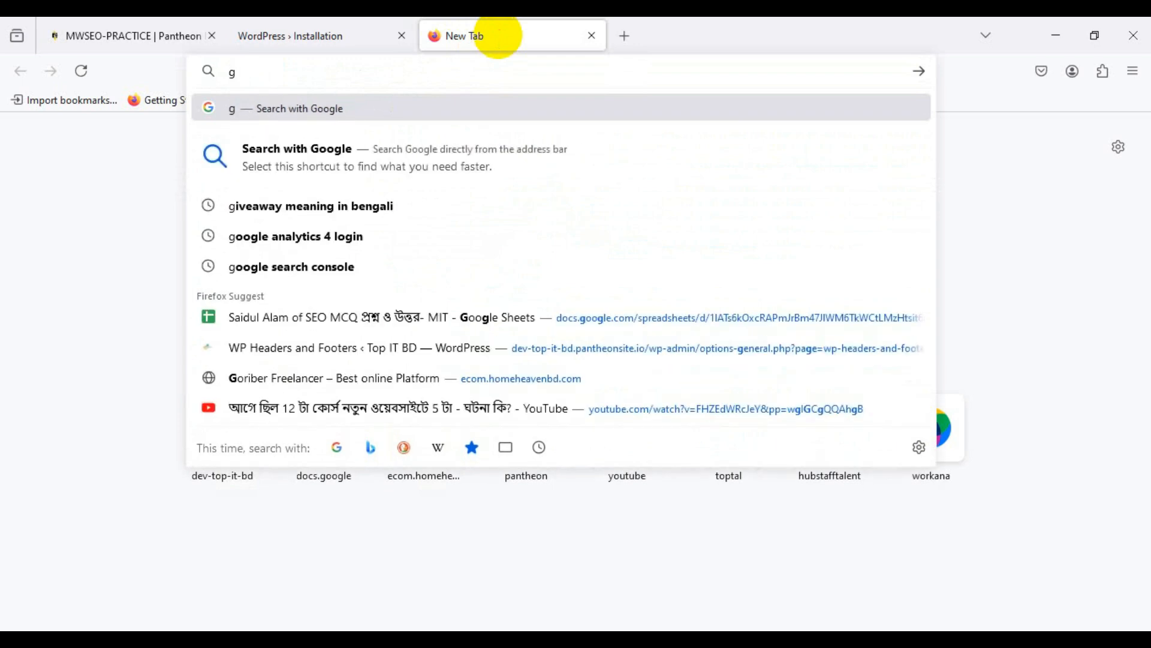
pyautogui.write('mail')
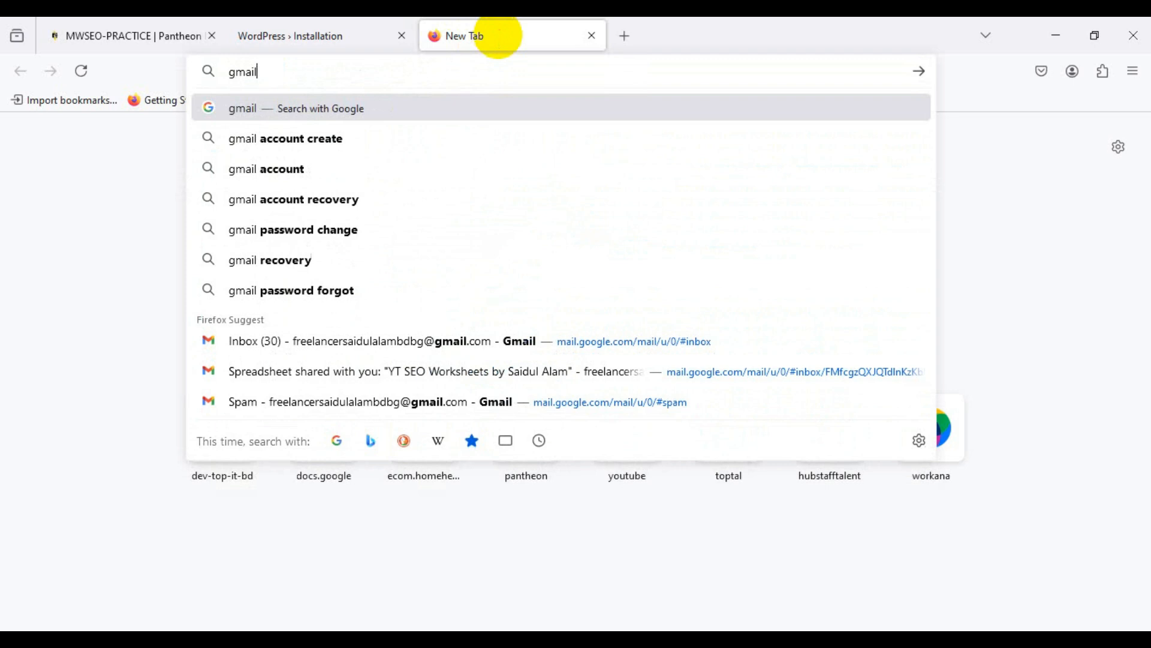
pyautogui.write('.com')
pyautogui.press('Return')
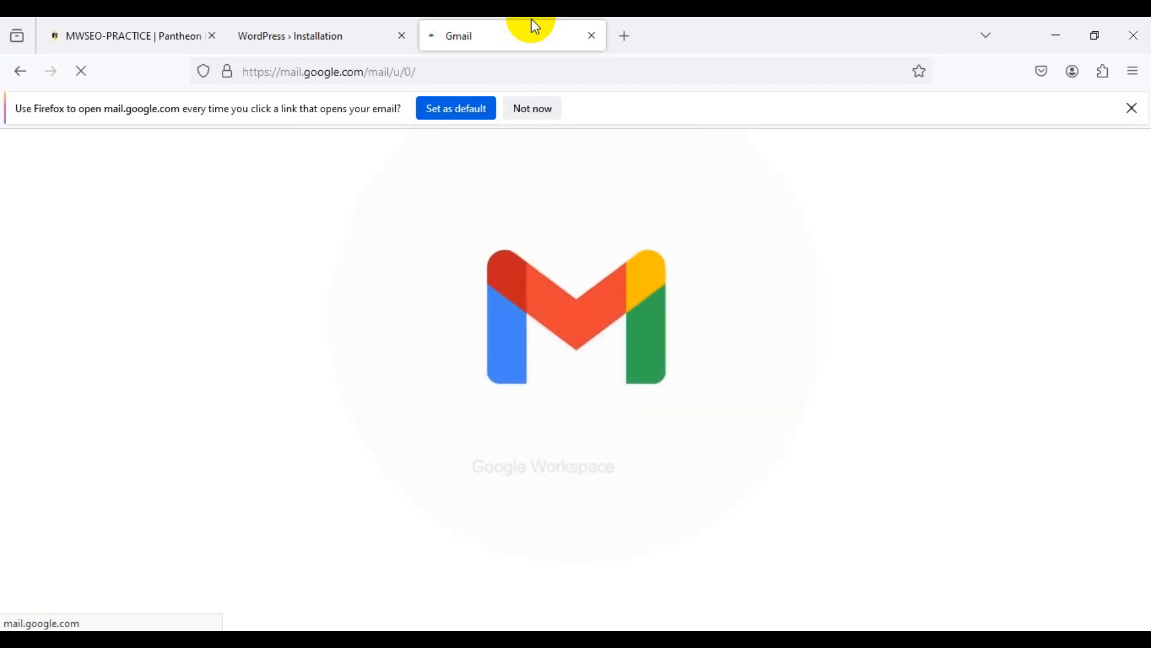
# Step: Dismiss Gmail's default-mail notice and copy the account's e-mail from the avatar panel
pyautogui.click(1132, 108)
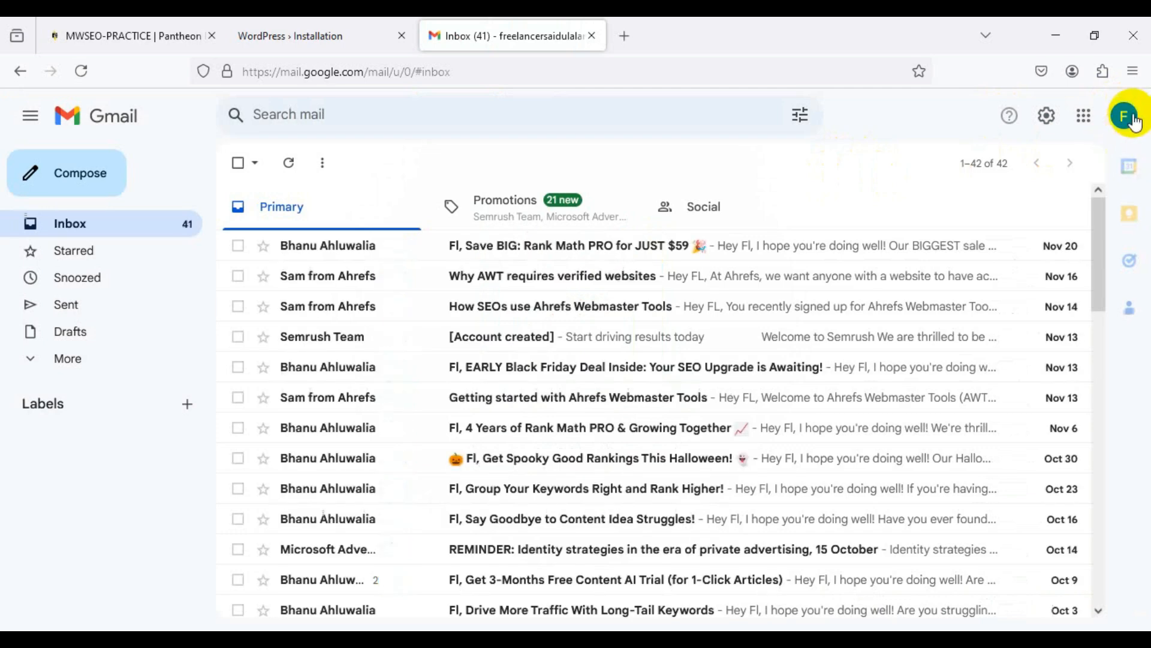
pyautogui.click(1127, 117)
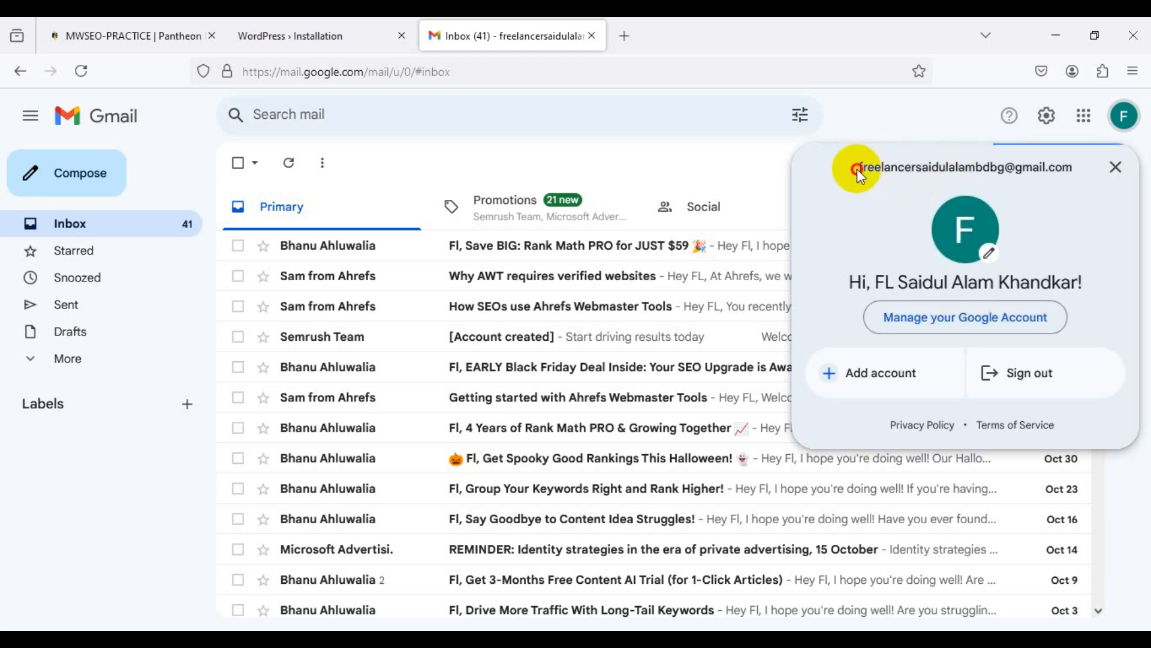
pyautogui.moveTo(858, 168); pyautogui.dragTo(1075, 173)
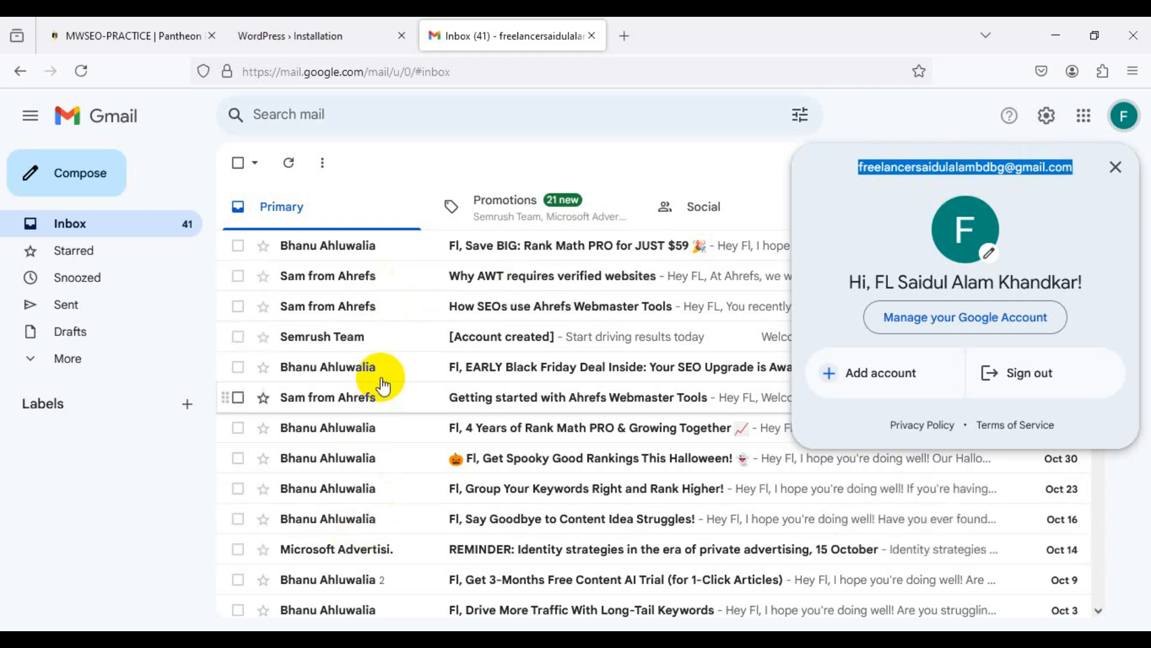
pyautogui.click(421, 337)
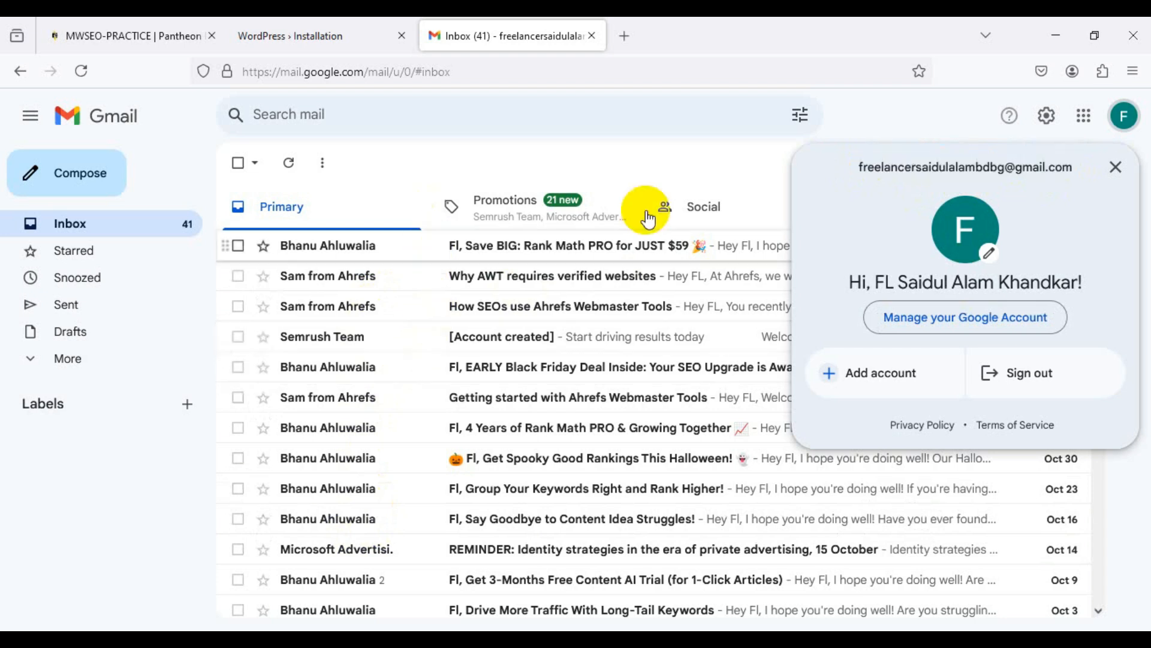
pyautogui.moveTo(856, 167)
pyautogui.mouseDown()
pyautogui.moveTo(930, 180)
pyautogui.moveTo(1071, 167)
pyautogui.moveTo(861, 179)
pyautogui.mouseUp()
pyautogui.hotkey('ctrl', 'c')
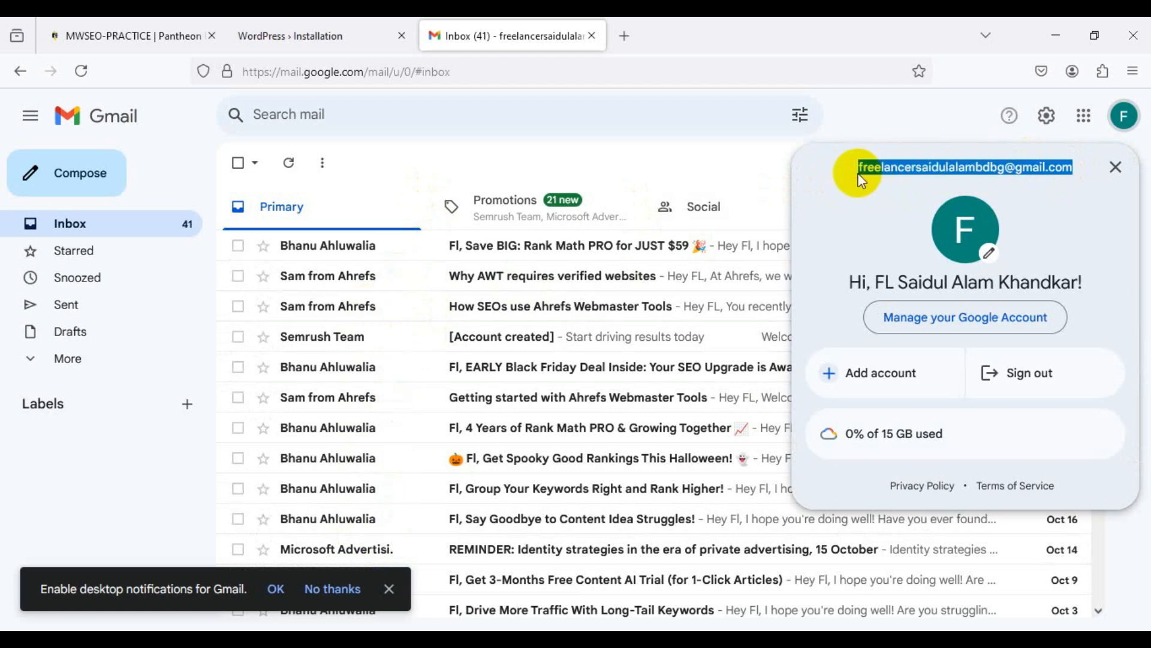
pyautogui.click(341, 35)
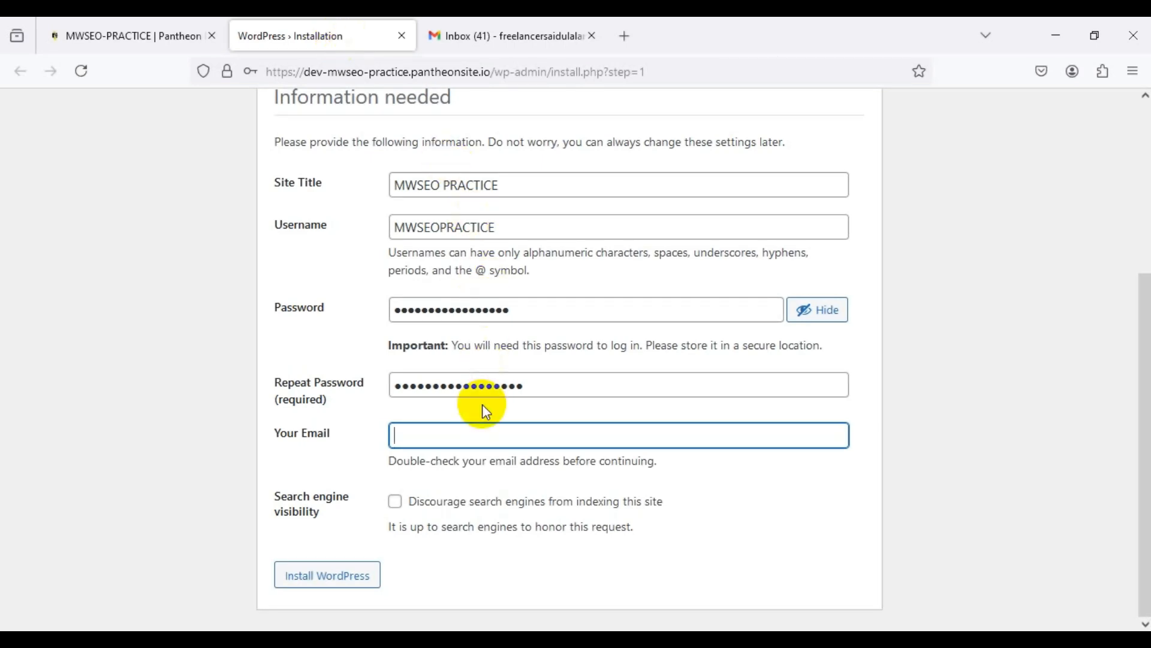
# Step: Paste the account e-mail, run Install WordPress, and save the login in Firefox
pyautogui.hotkey('ctrl', 'v')
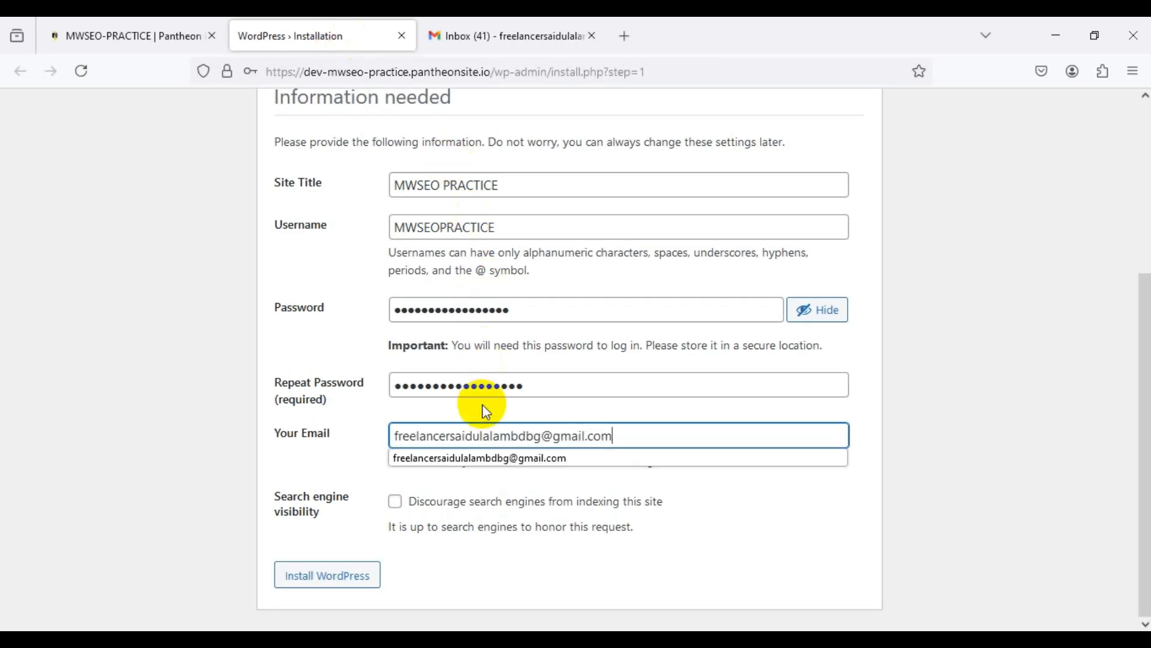
pyautogui.click(504, 460)
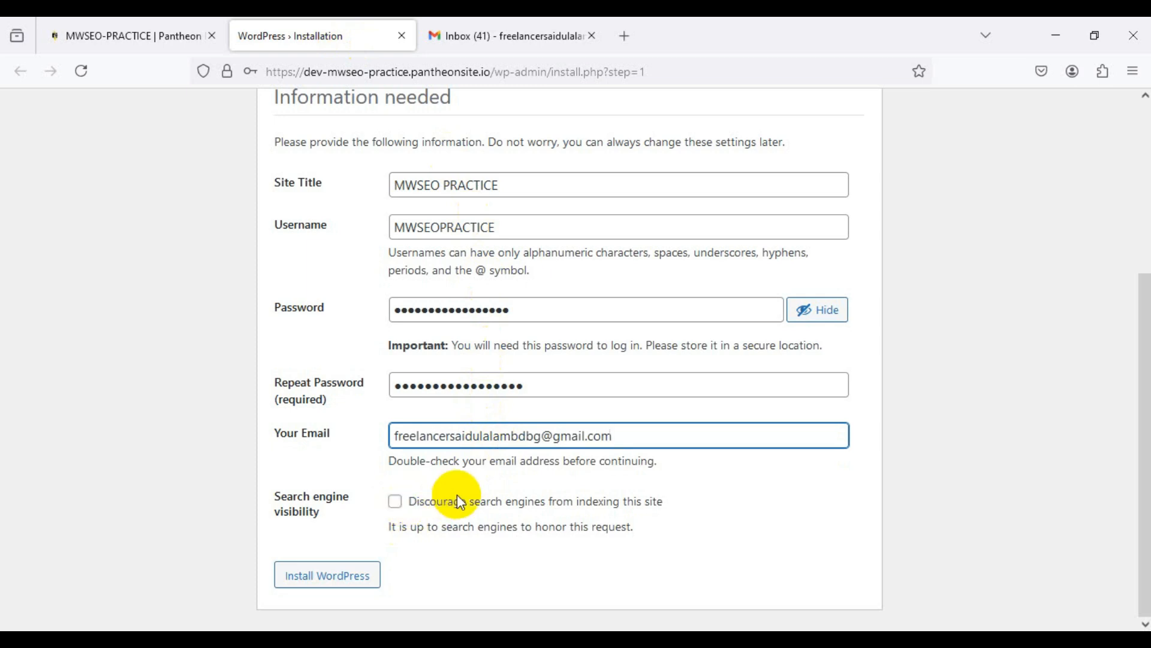
pyautogui.click(337, 578)
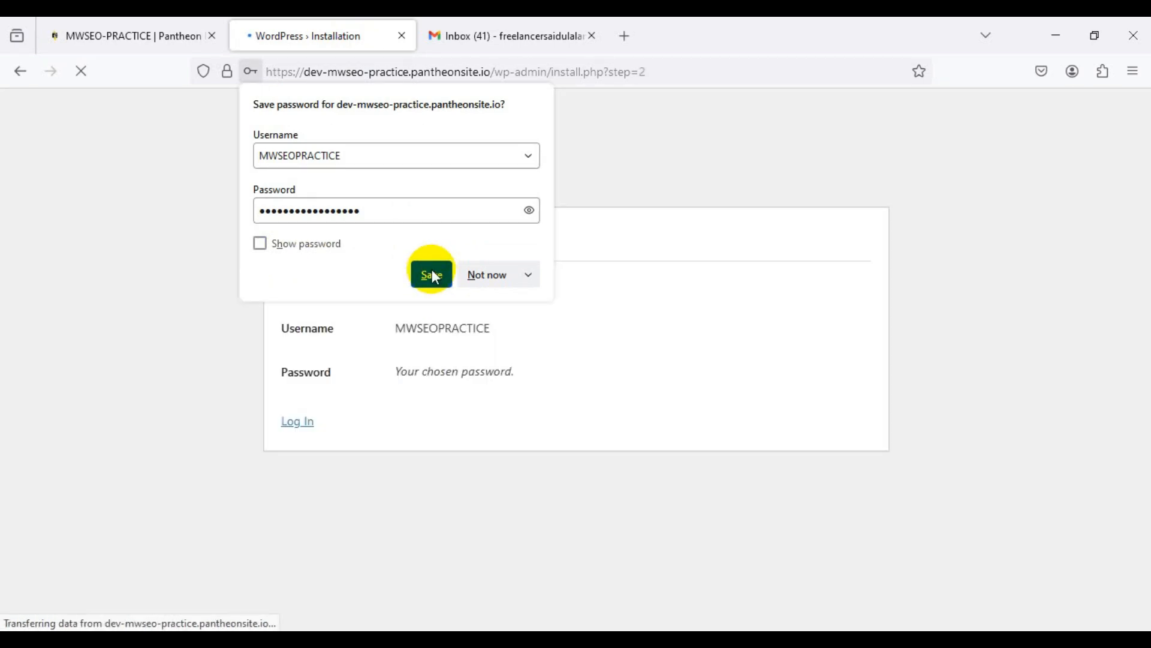
pyautogui.click(433, 275)
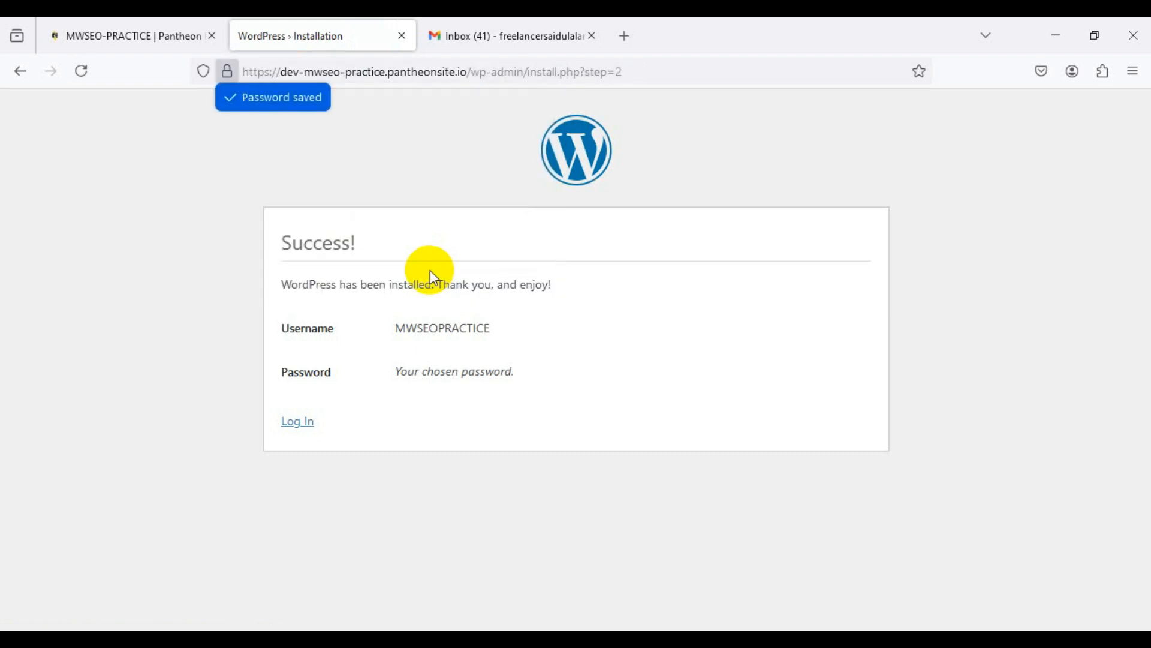
# Step: Log in to the MWSEO PRACTICE dashboard, then return to the Overview on SEO Tools slide
pyautogui.click(299, 426)
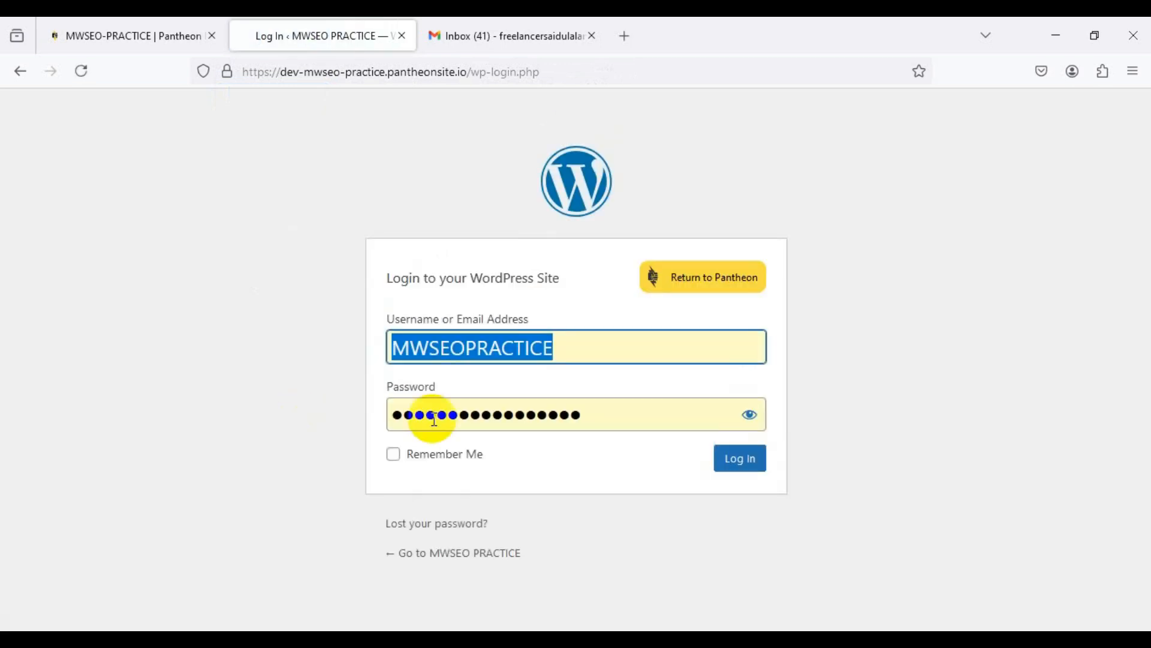
pyautogui.click(734, 464)
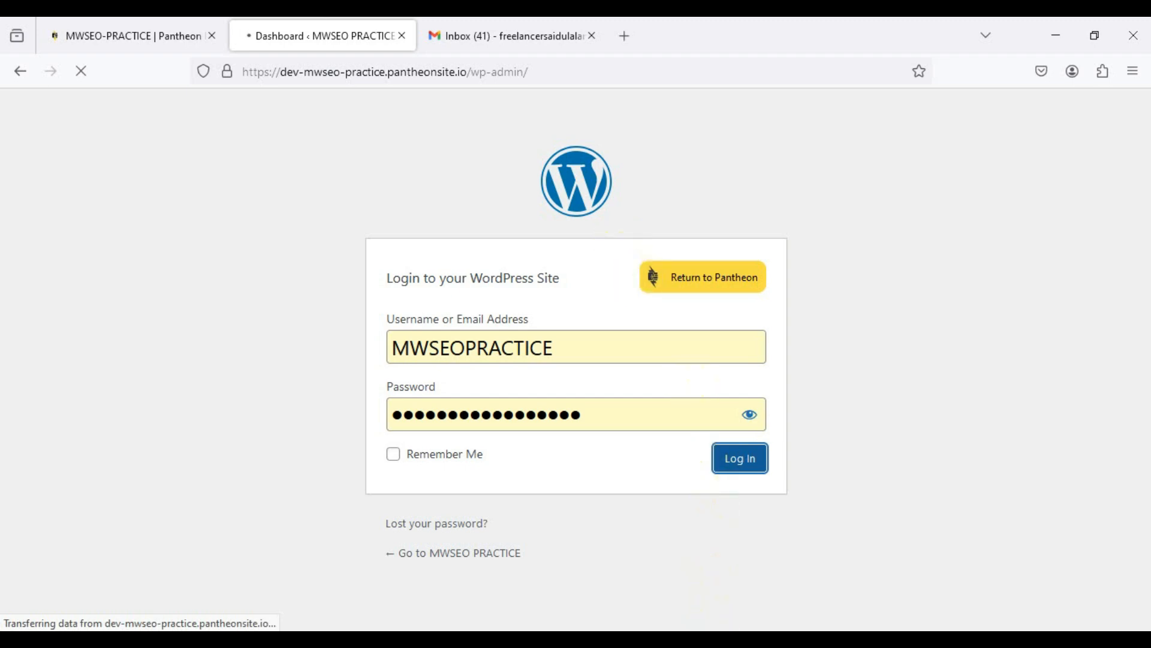
pyautogui.moveTo(719, 639)
pyautogui.click(719, 575)
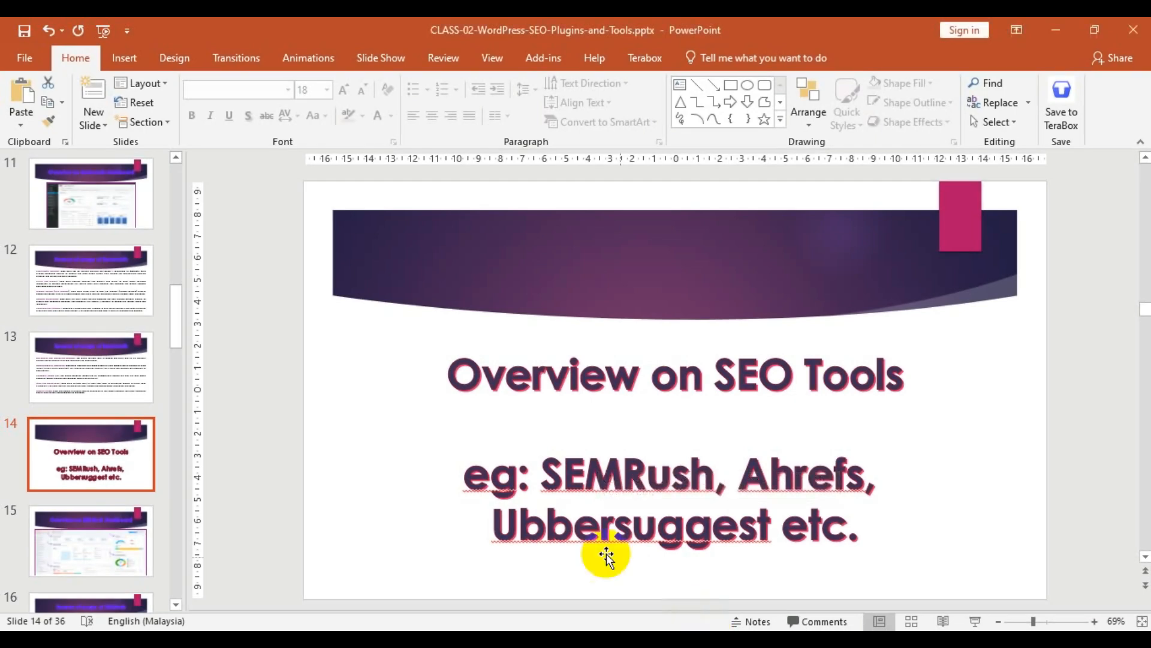
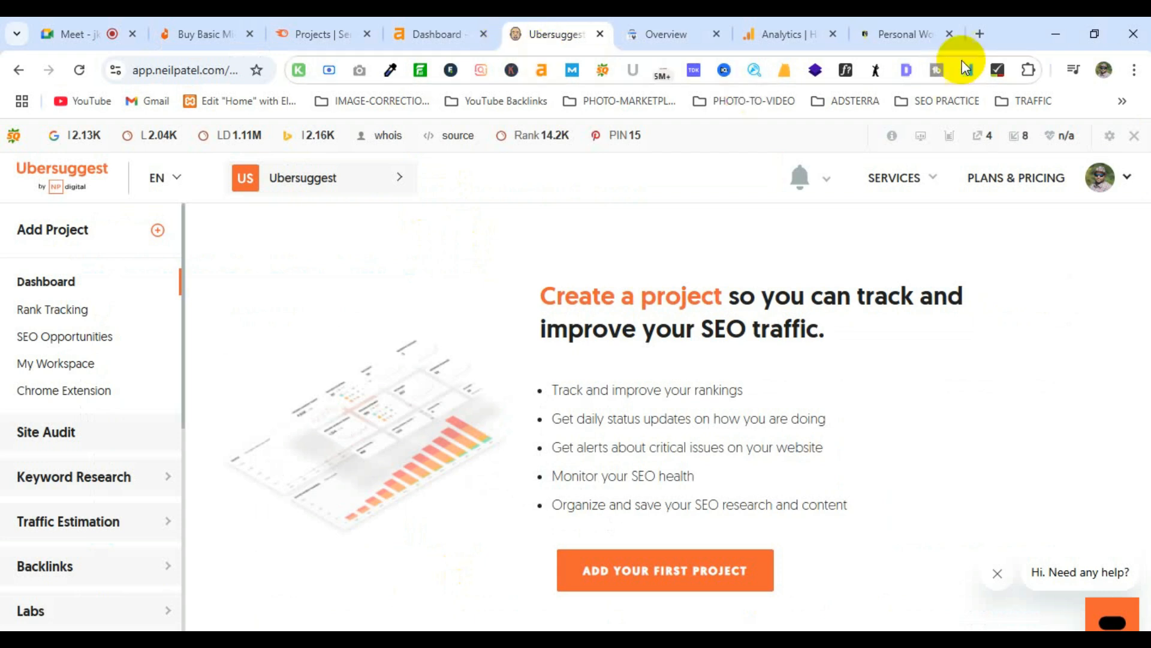
# Step: Search Google in a new tab for the Ubersuggest founder's name and scroll through the results
pyautogui.click(980, 34)
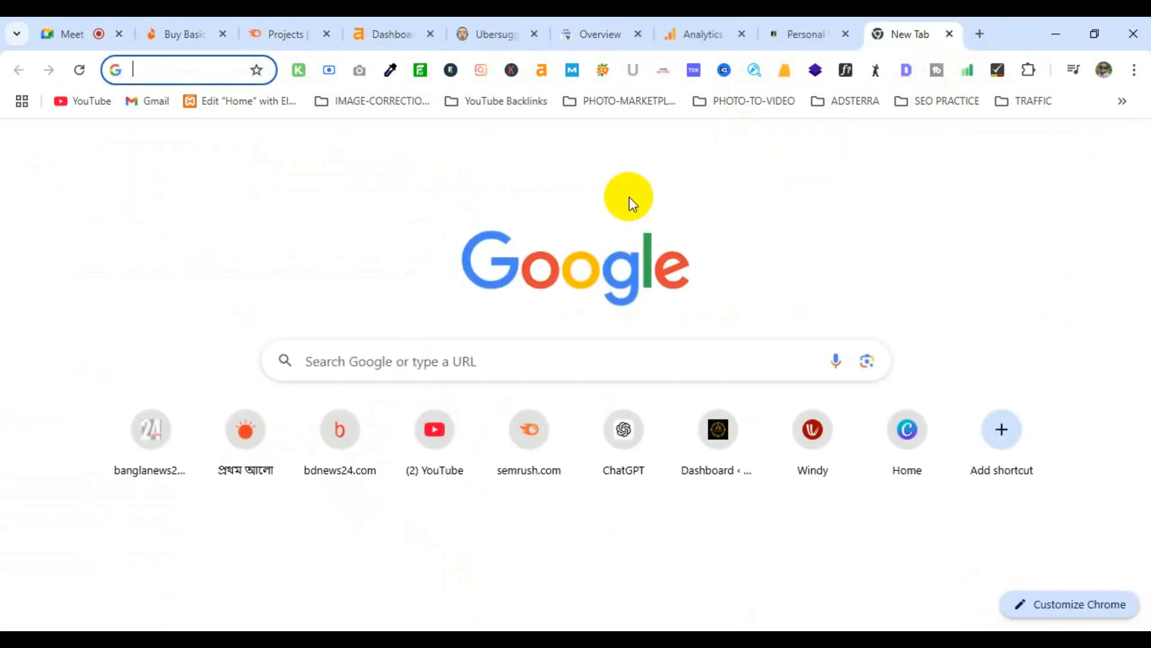
pyautogui.write('neil')
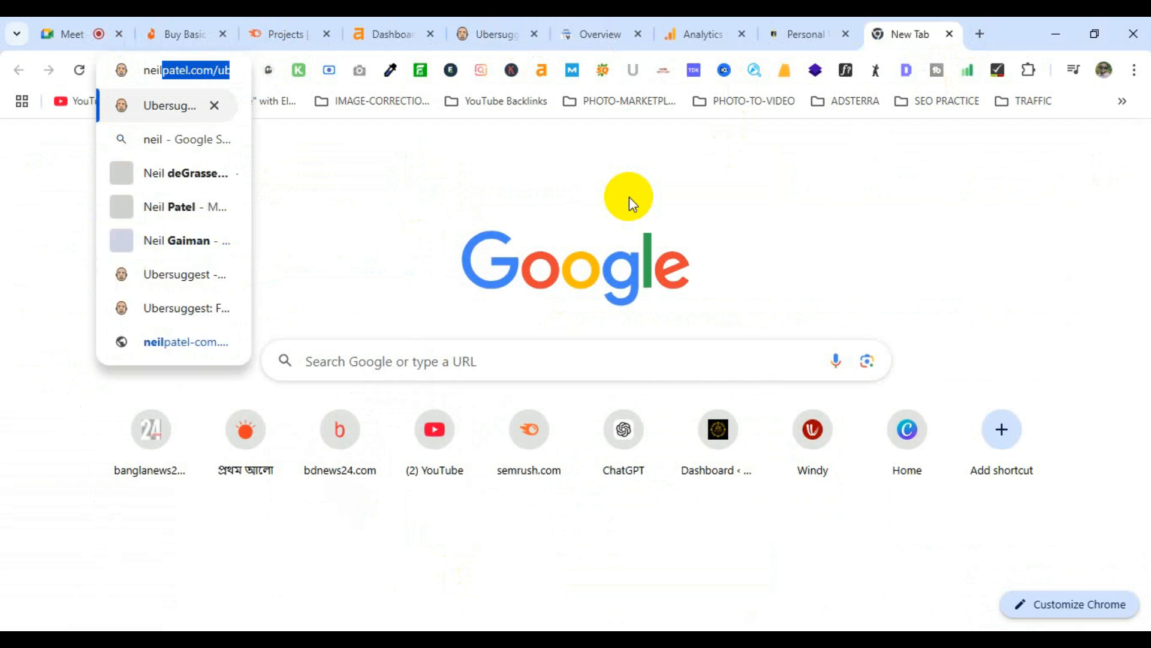
pyautogui.write(' patel')
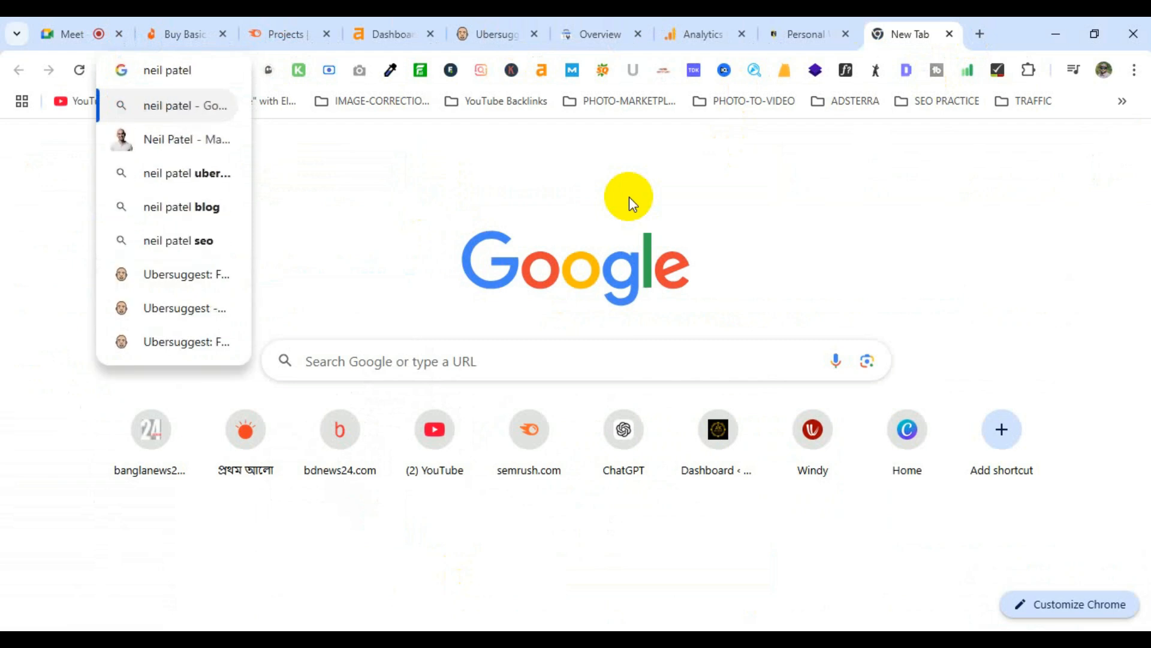
pyautogui.press('Return')
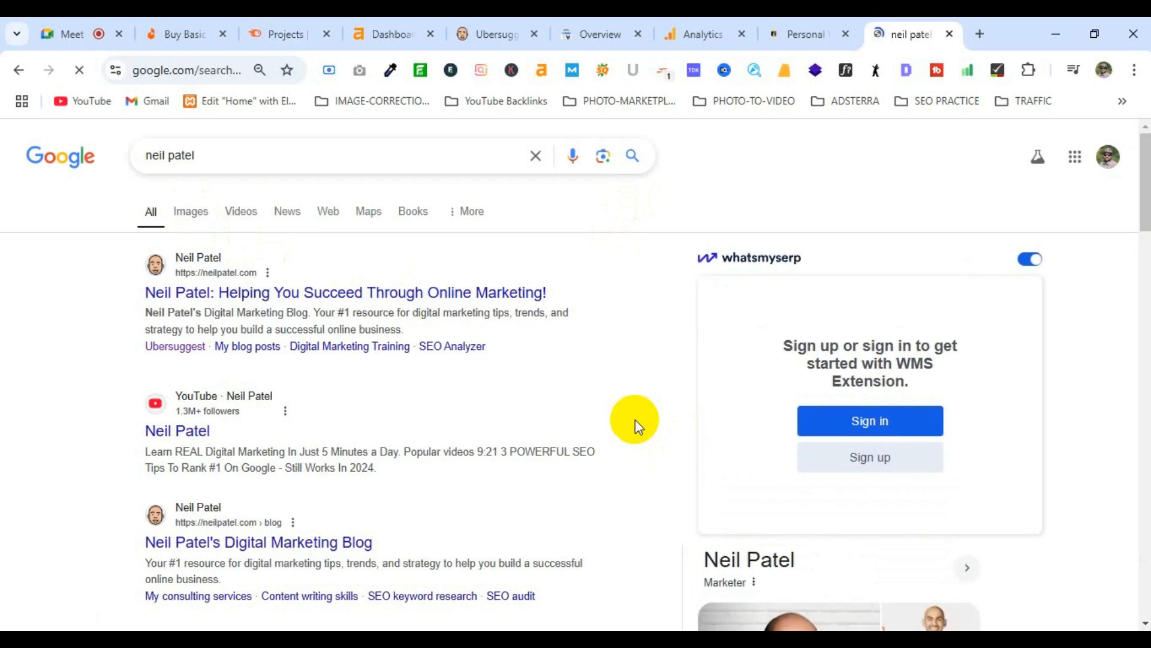
pyautogui.scroll(-6, 956, 270)
pyautogui.scroll(-1, 955, 300)
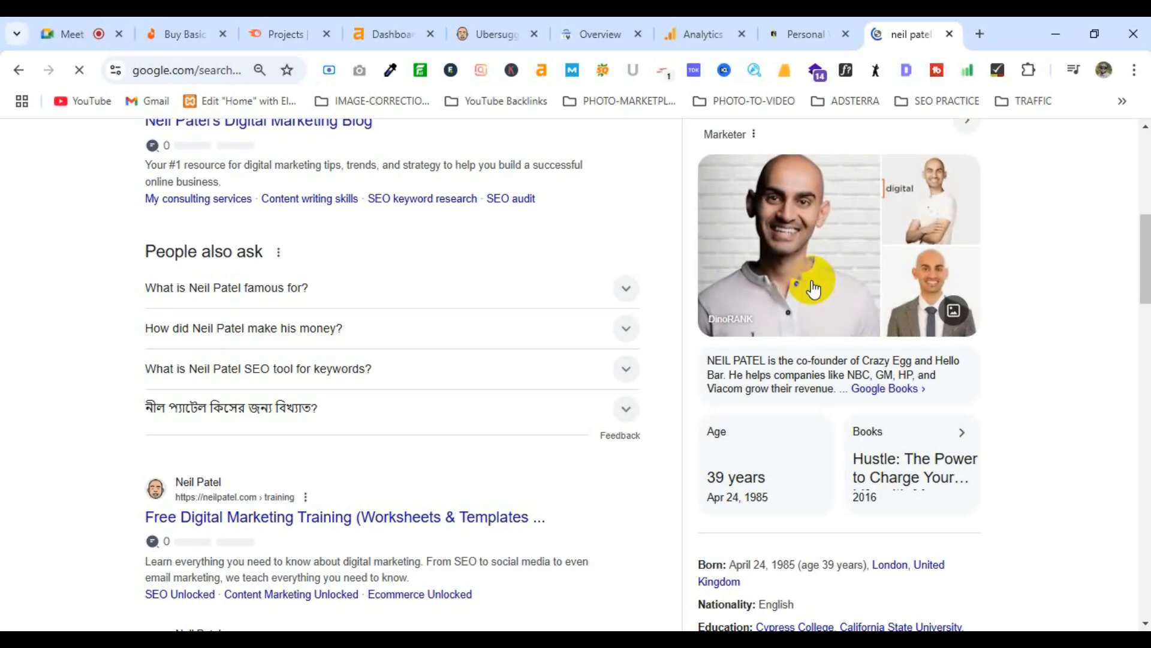
pyautogui.scroll(-3, 828, 327)
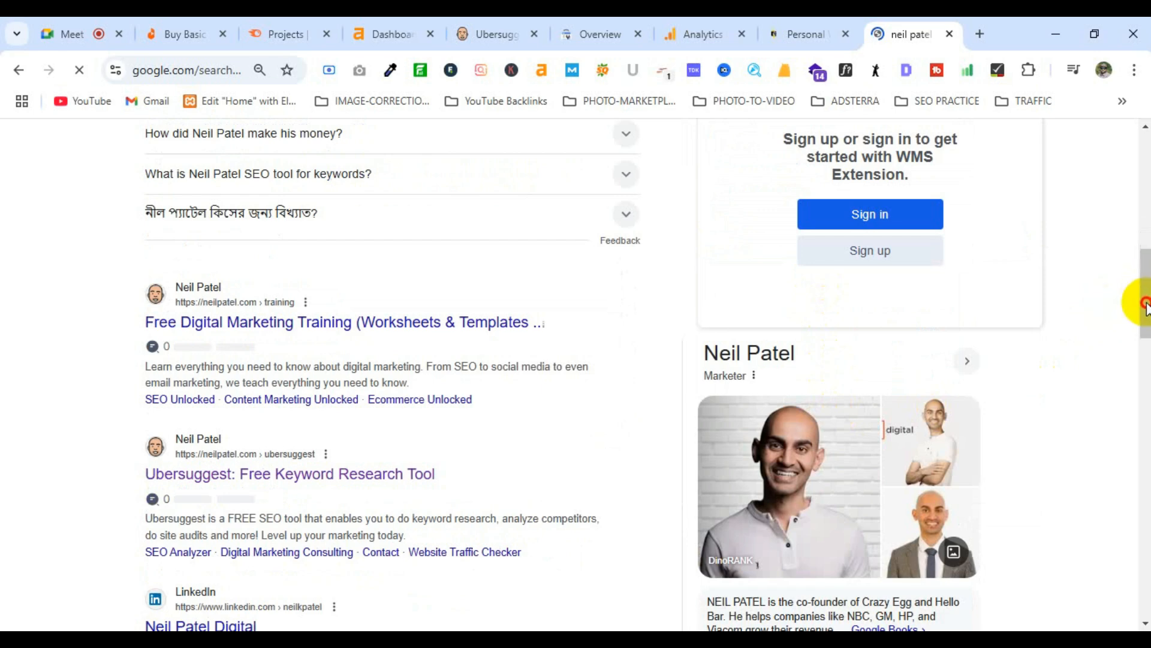
pyautogui.scroll(-3, 1145, 318)
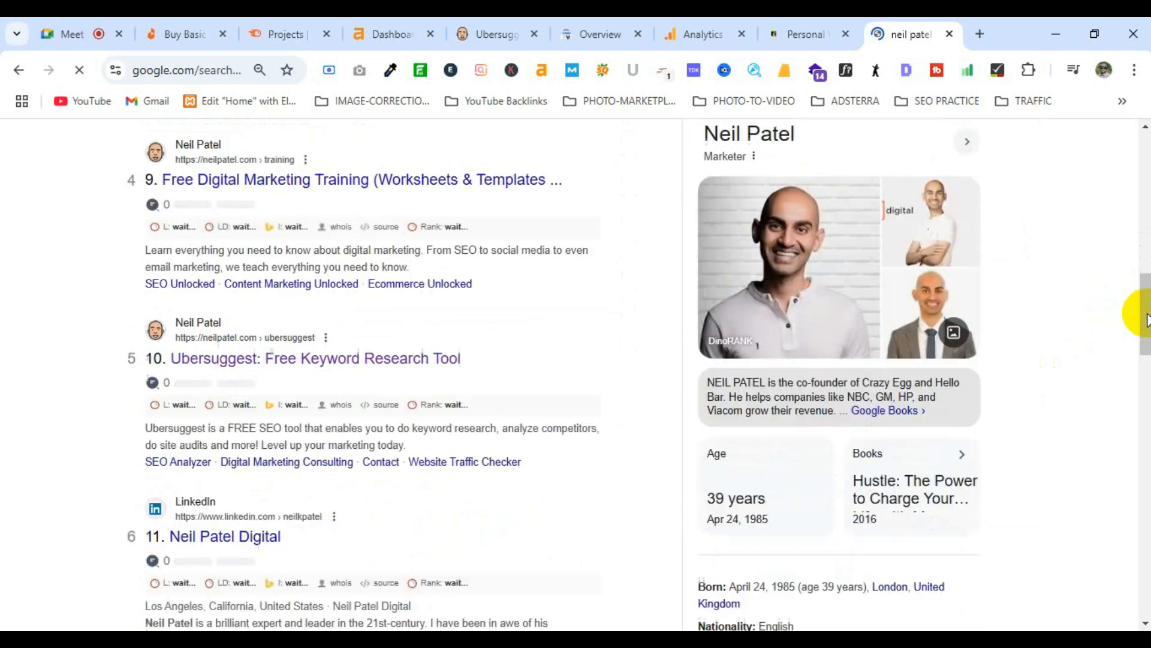
pyautogui.scroll(-1, 1146, 318)
pyautogui.moveTo(1146, 318); pyautogui.dragTo(1147, 283)
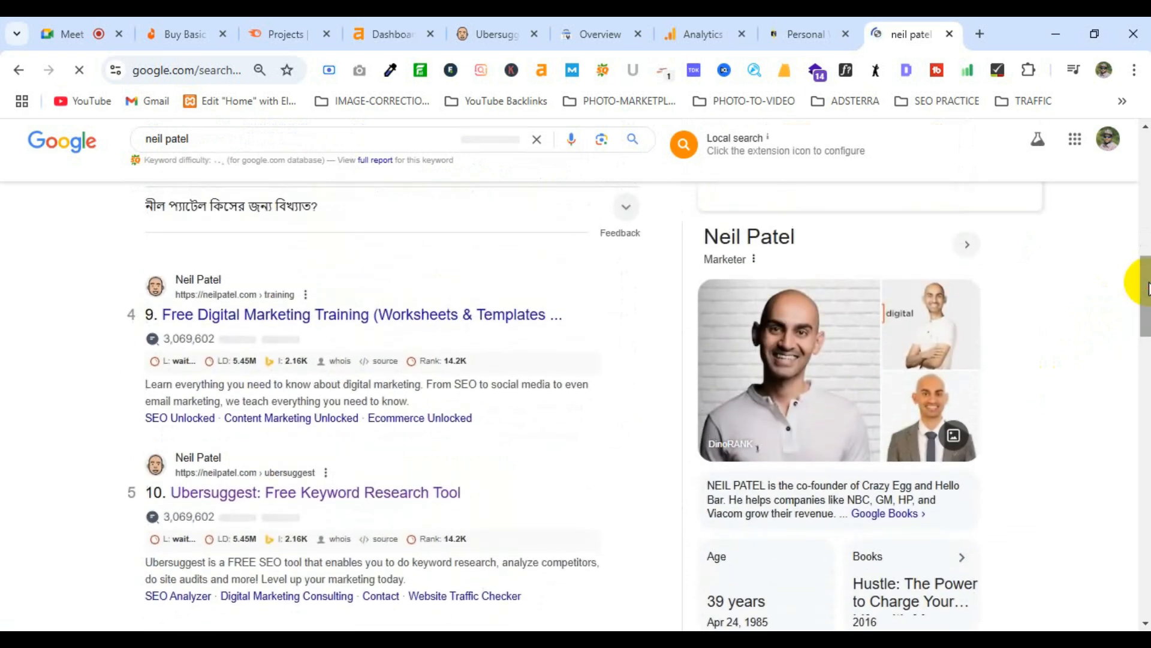
pyautogui.moveTo(1149, 283); pyautogui.dragTo(1149, 298)
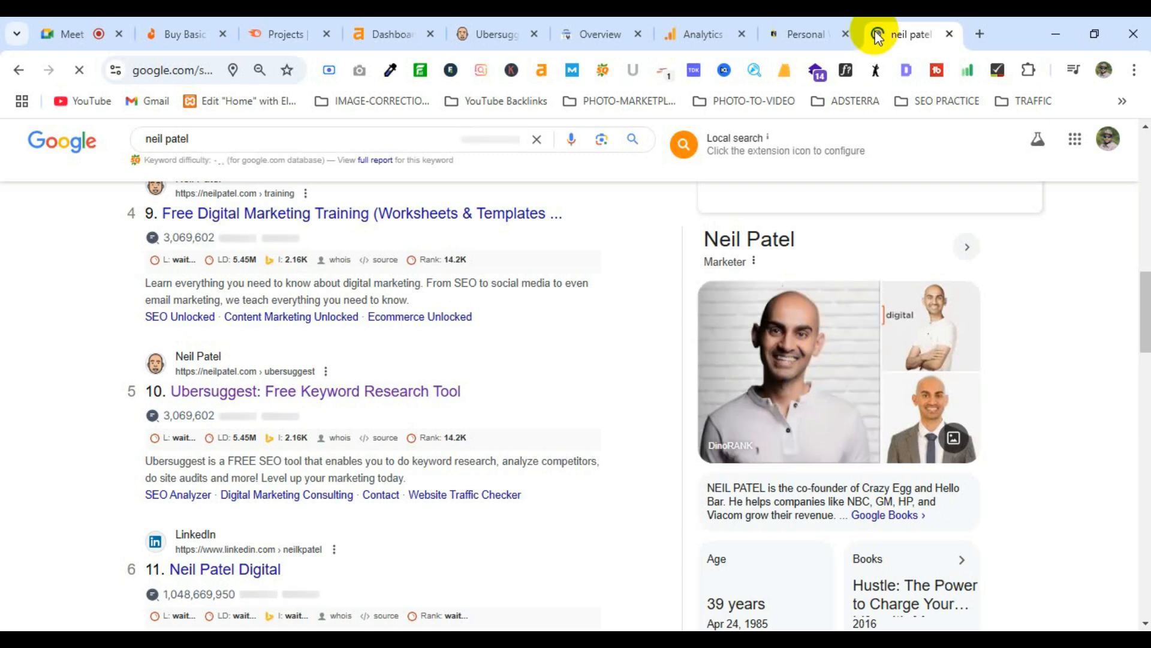
# Step: Close the Google results and expand Ubersuggest's Keyword Research tools list
pyautogui.click(949, 34)
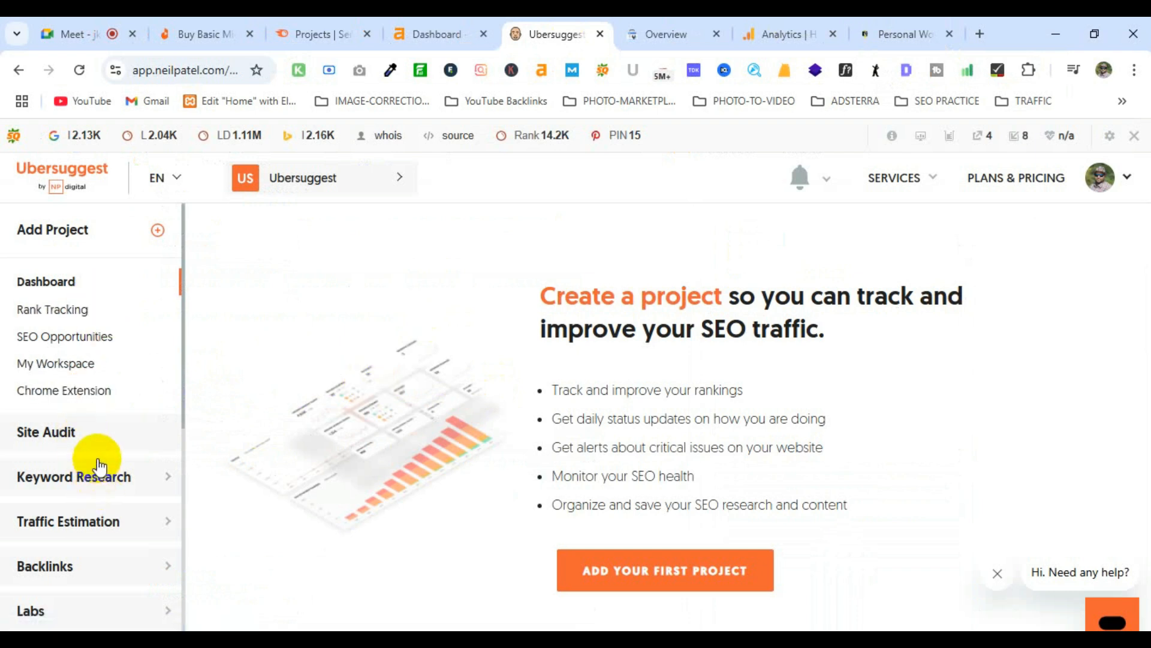
pyautogui.click(138, 487)
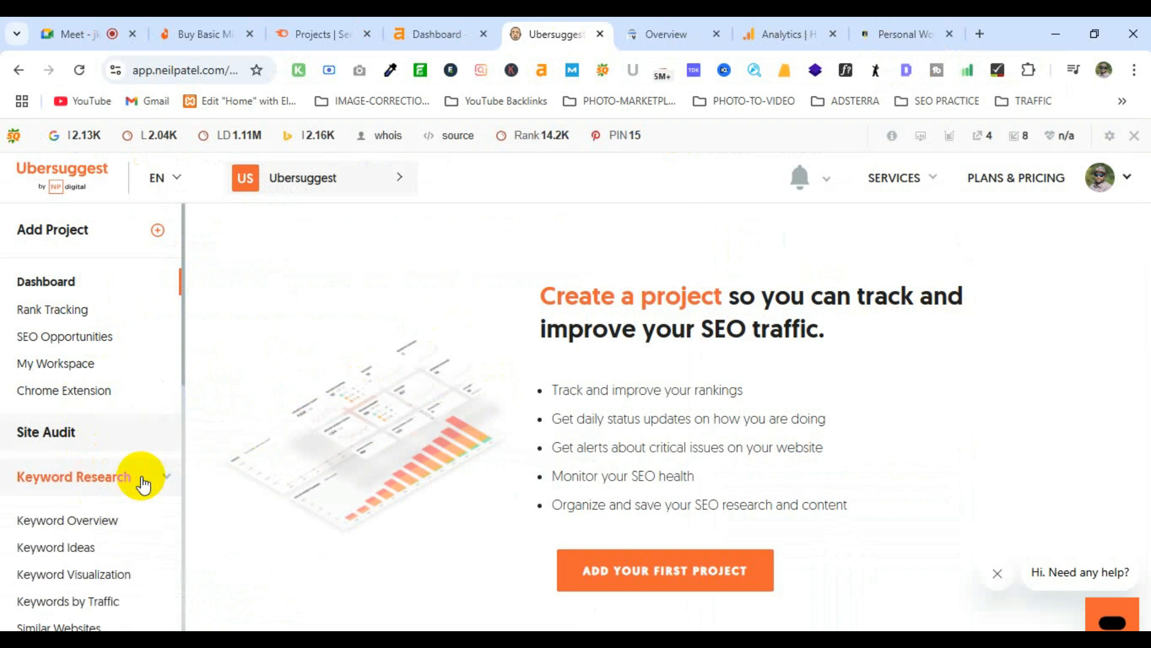
pyautogui.scroll(-4, 147, 482)
pyautogui.scroll(2, 150, 481)
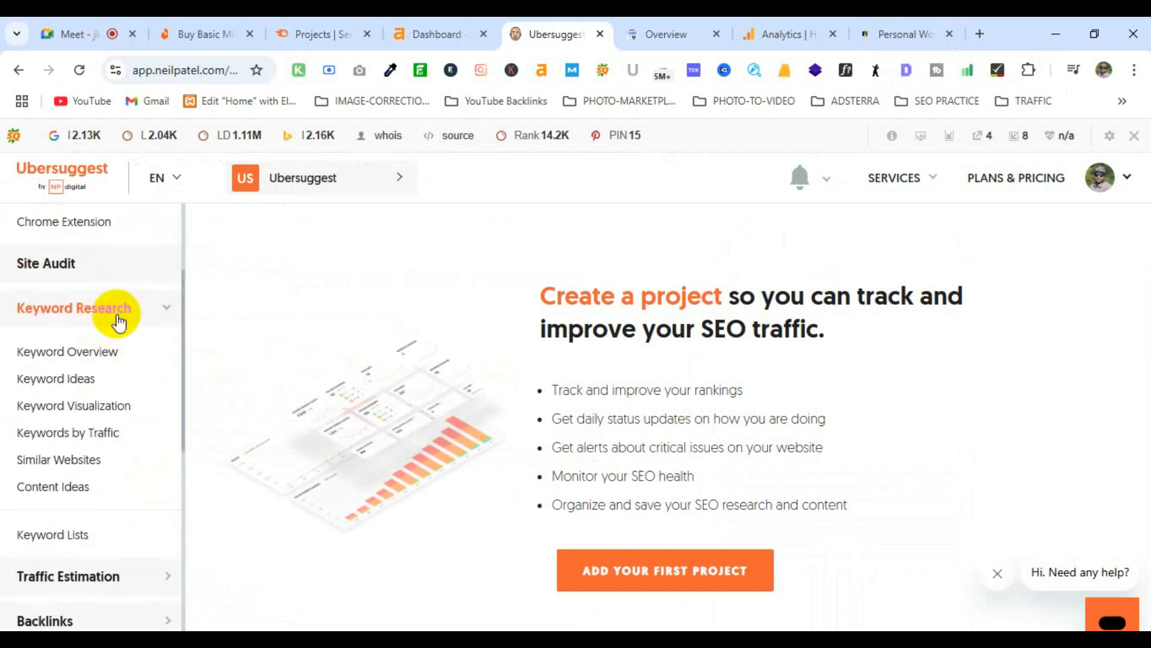
pyautogui.scroll(-3, 114, 424)
# Step: Expand Ubersuggest's Traffic Estimation tools, then move on to the Ahrefs dashboard
pyautogui.click(119, 414)
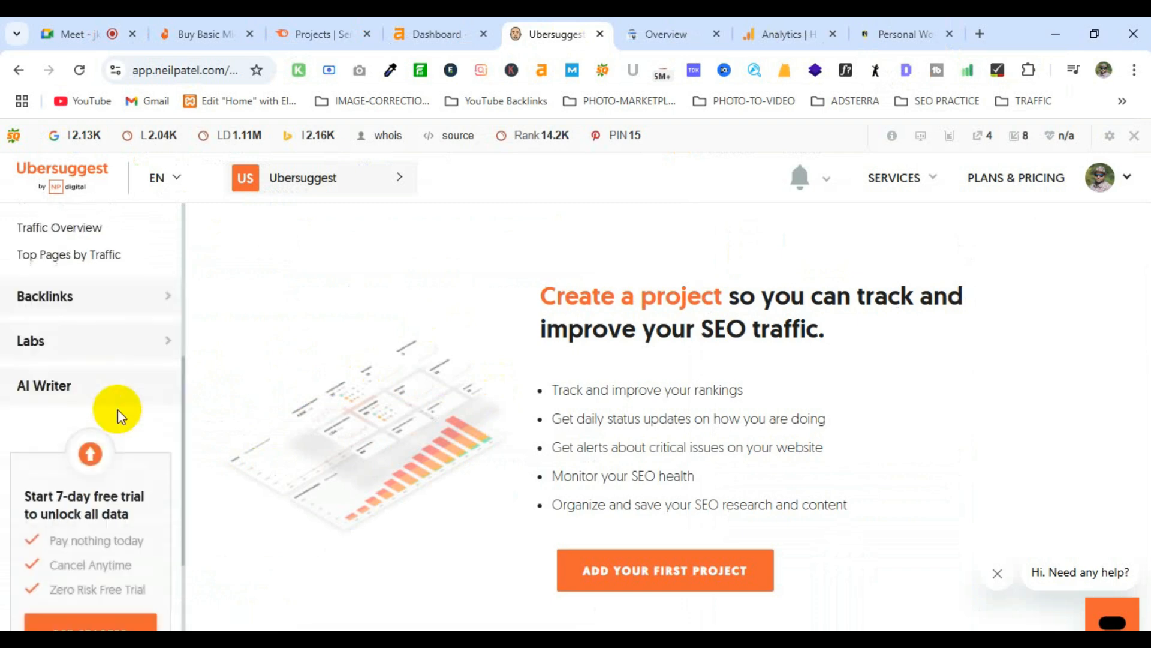
pyautogui.scroll(5, 131, 418)
pyautogui.scroll(-1, 132, 419)
pyautogui.scroll(1, 132, 418)
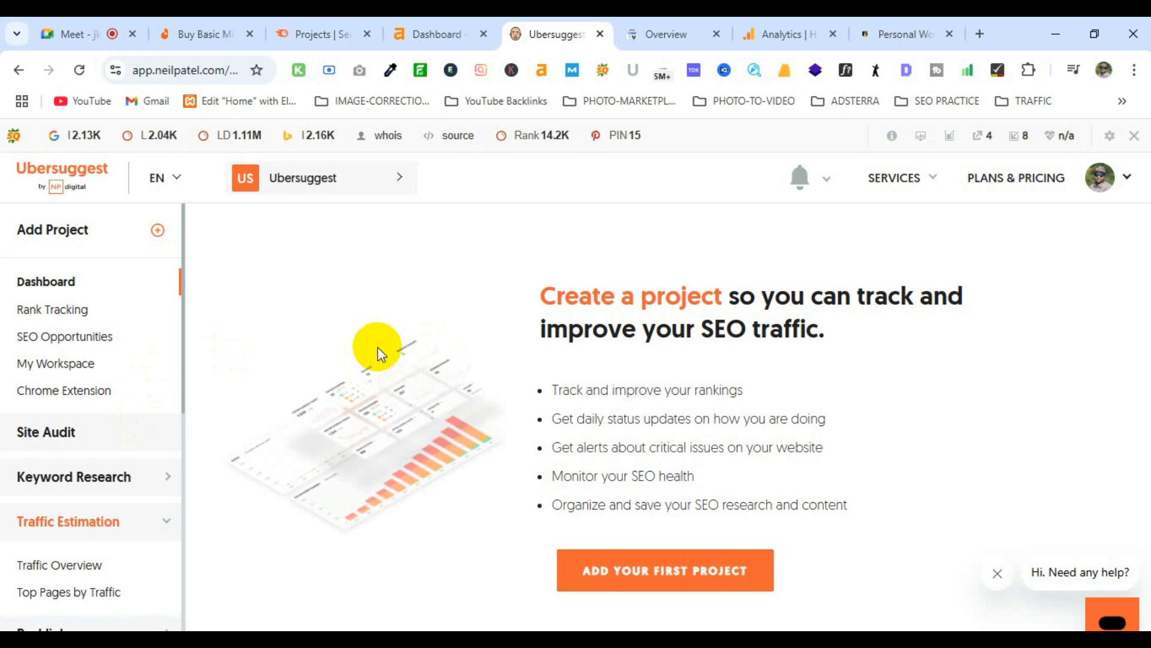
pyautogui.click(433, 34)
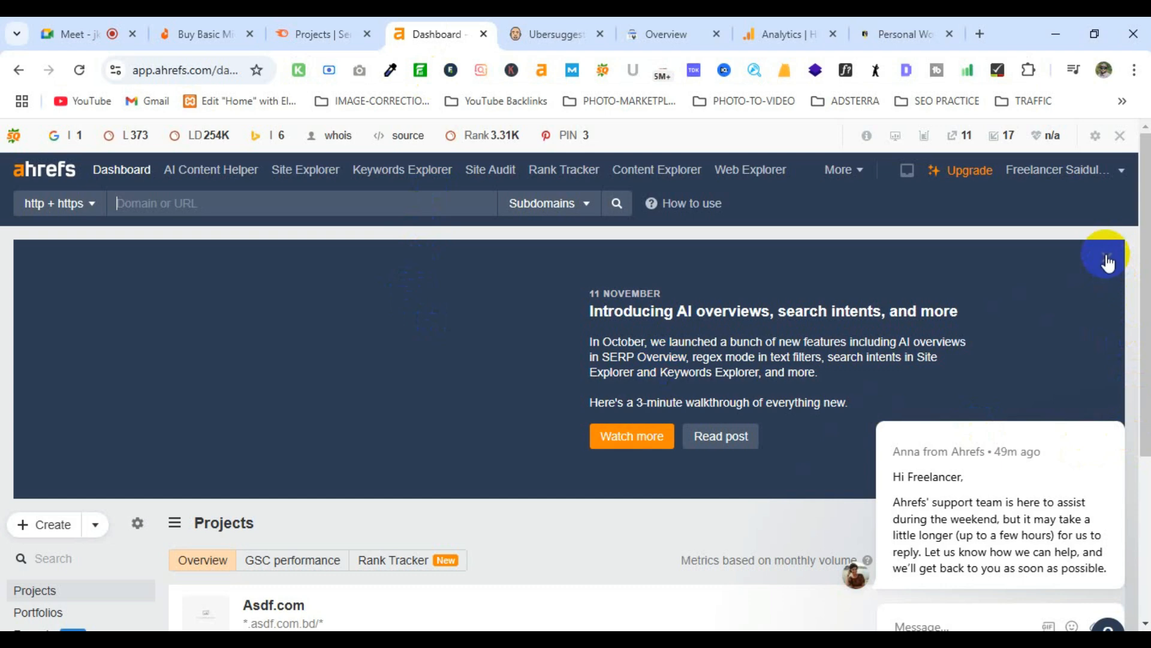
# Step: Review the frozen Asdf.com project and Keywords Explorer in Ahrefs, then go to Semrush Projects
pyautogui.scroll(-4, 588, 451)
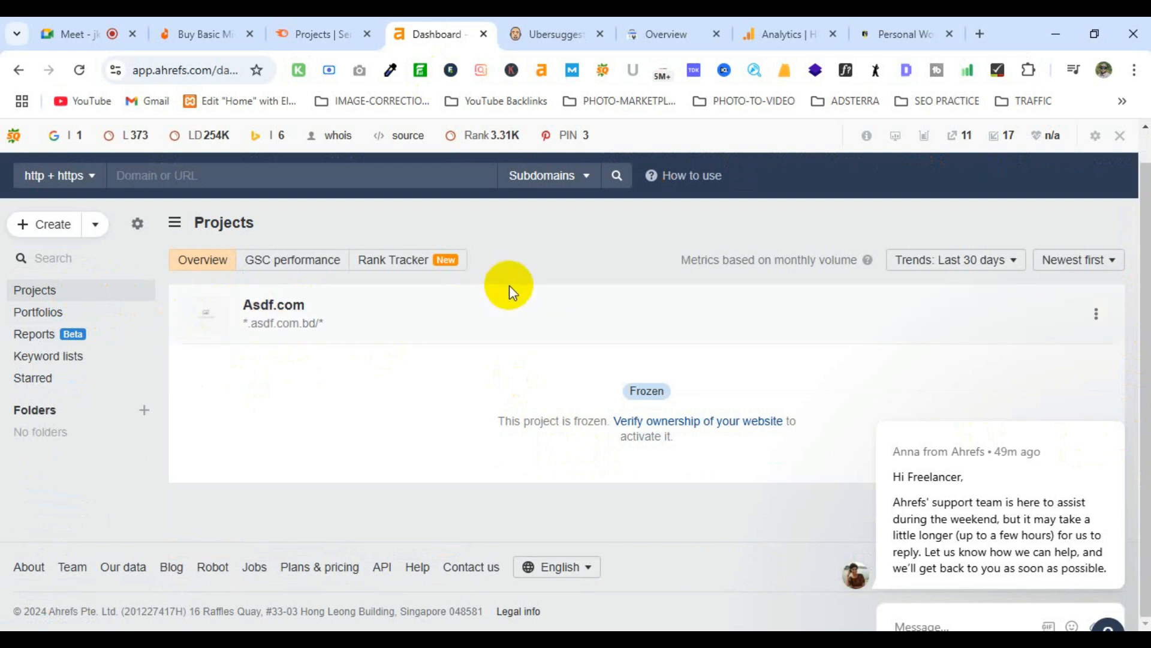
pyautogui.scroll(1, 509, 285)
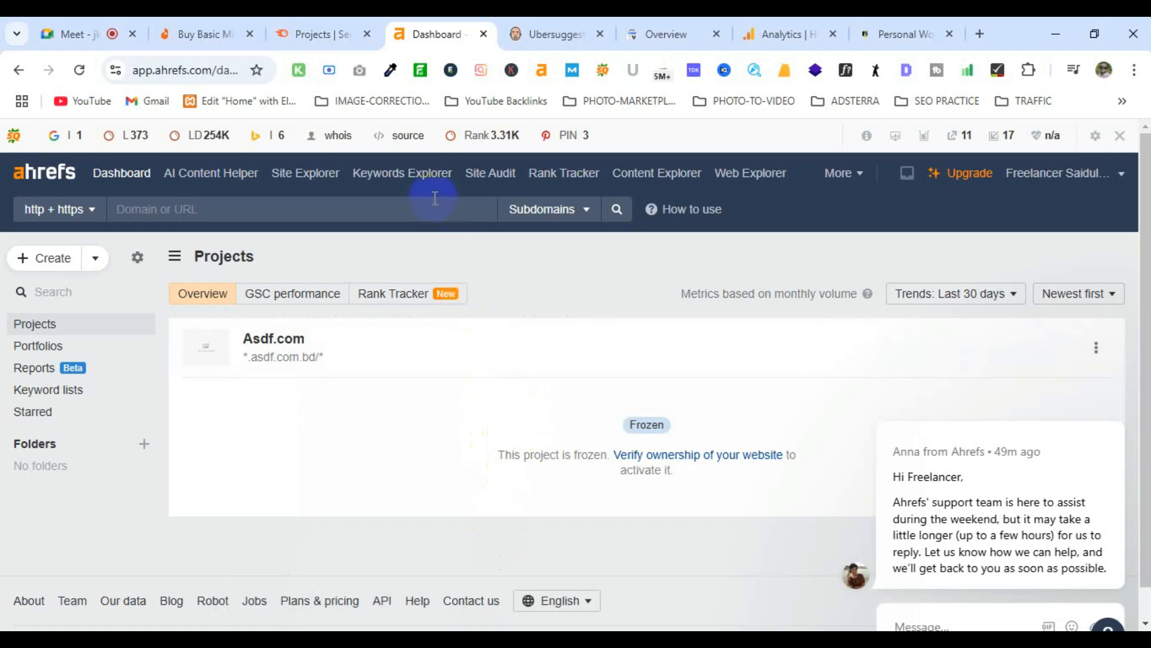
pyautogui.click(423, 179)
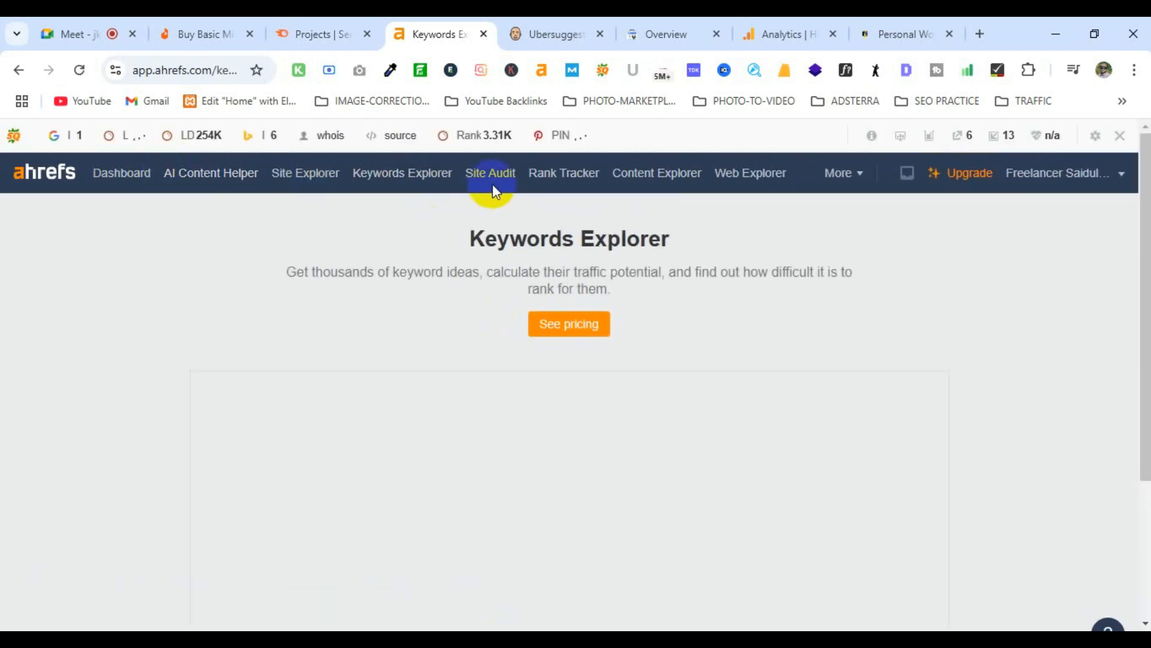
pyautogui.click(325, 34)
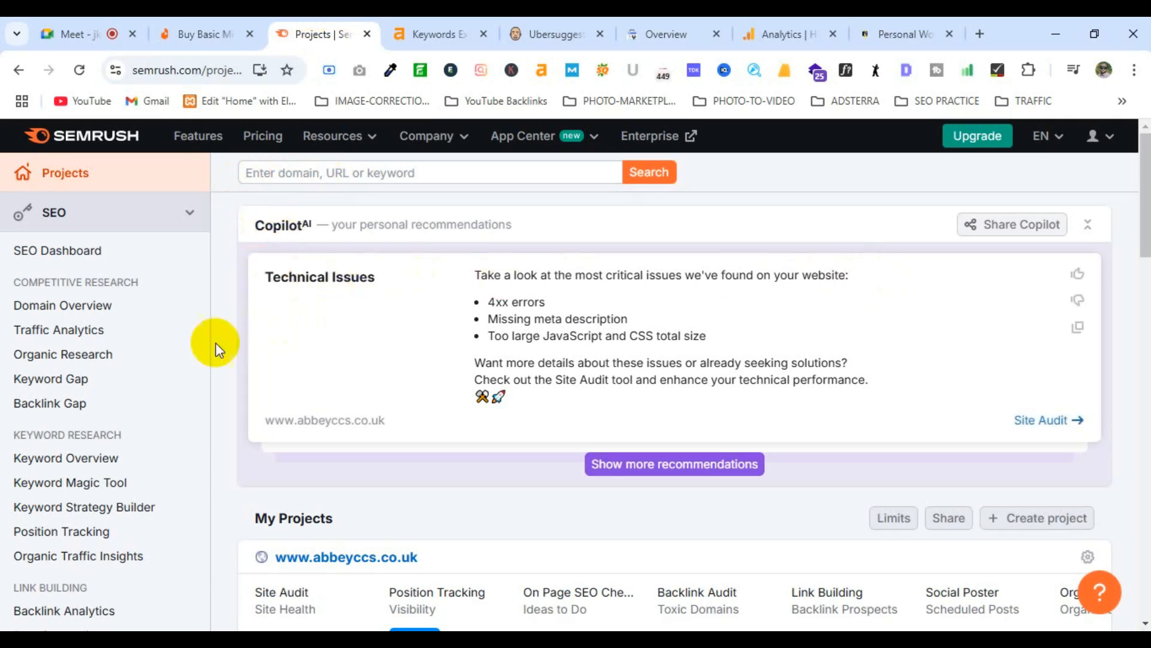
# Step: Scroll through Semrush's Projects sidebar tools and project card, briefly revisiting Ahrefs Keywords Explorer
pyautogui.scroll(-1, 188, 372)
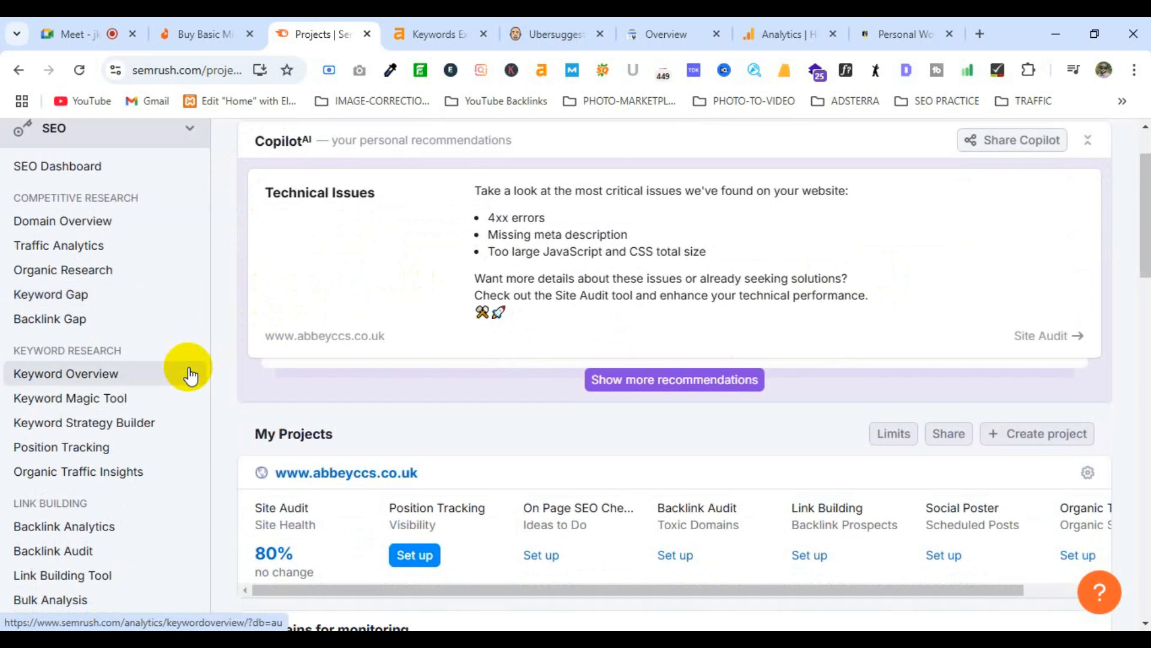
pyautogui.scroll(-6, 126, 275)
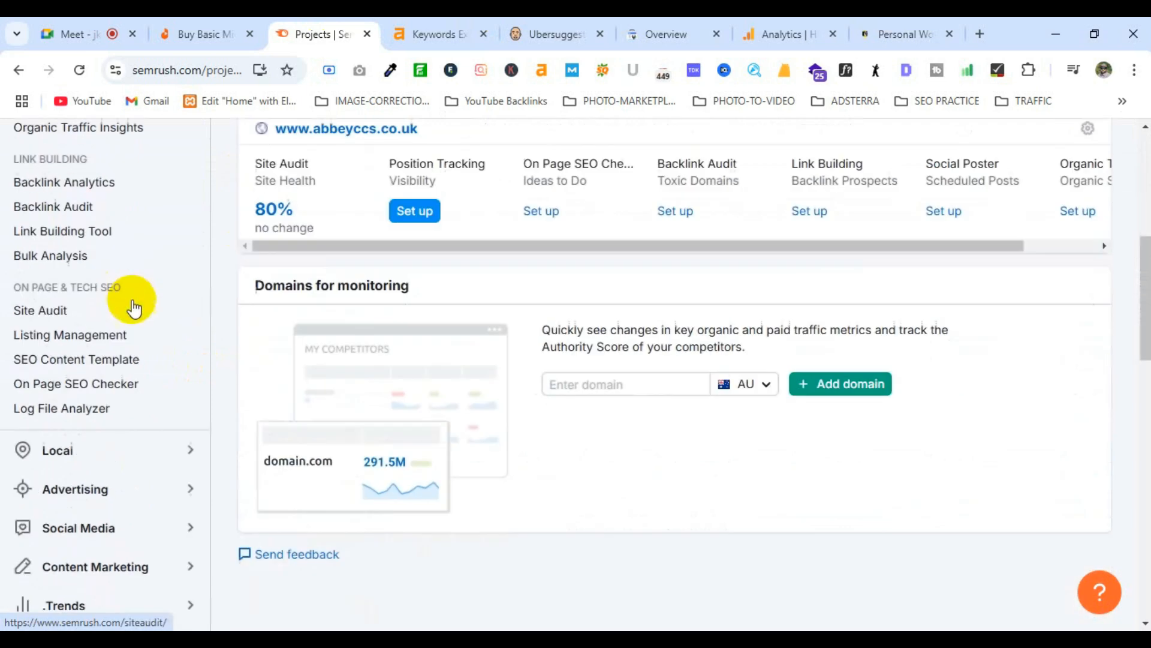
pyautogui.scroll(8, 133, 307)
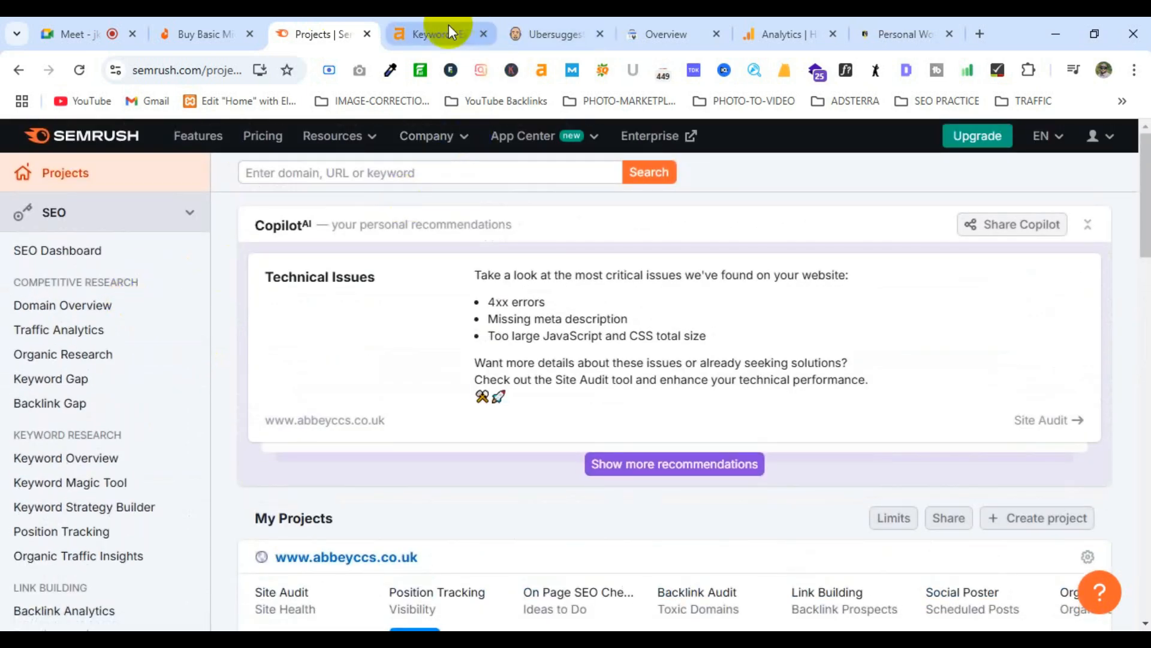
pyautogui.click(441, 34)
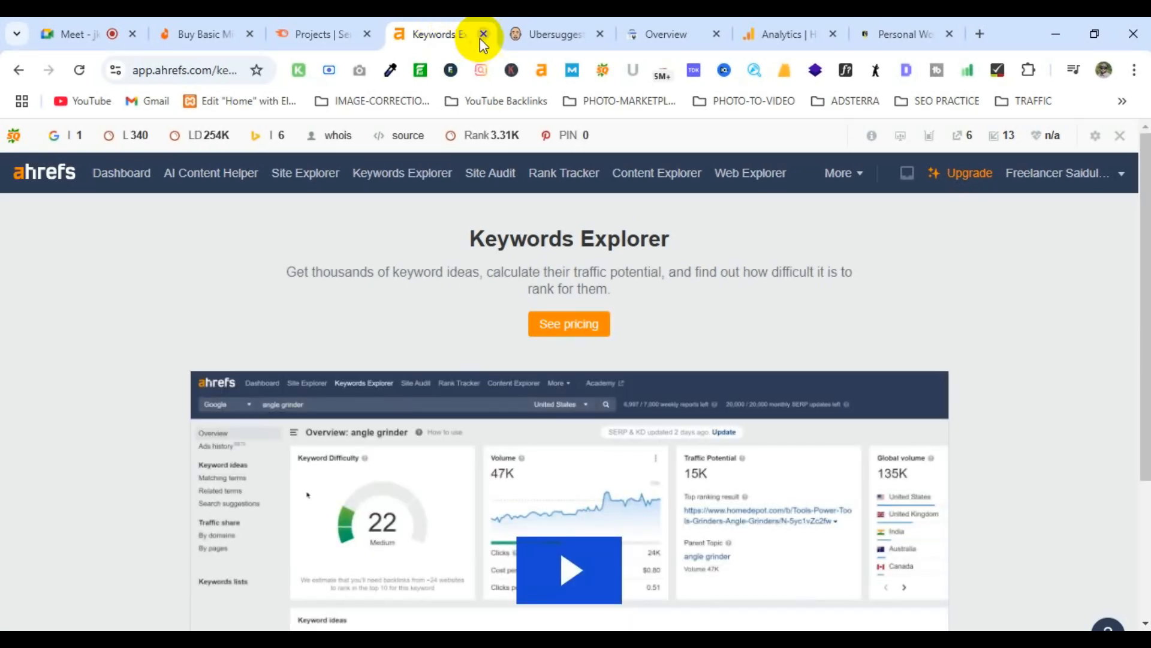
pyautogui.click(372, 41)
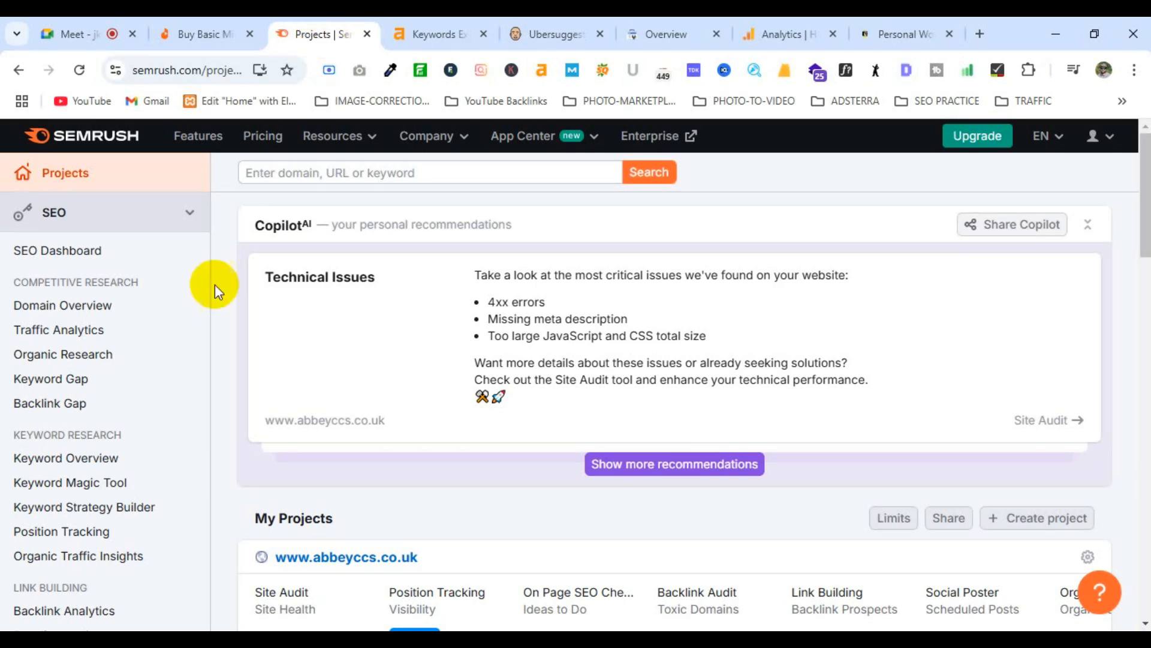
pyautogui.scroll(-1, 150, 318)
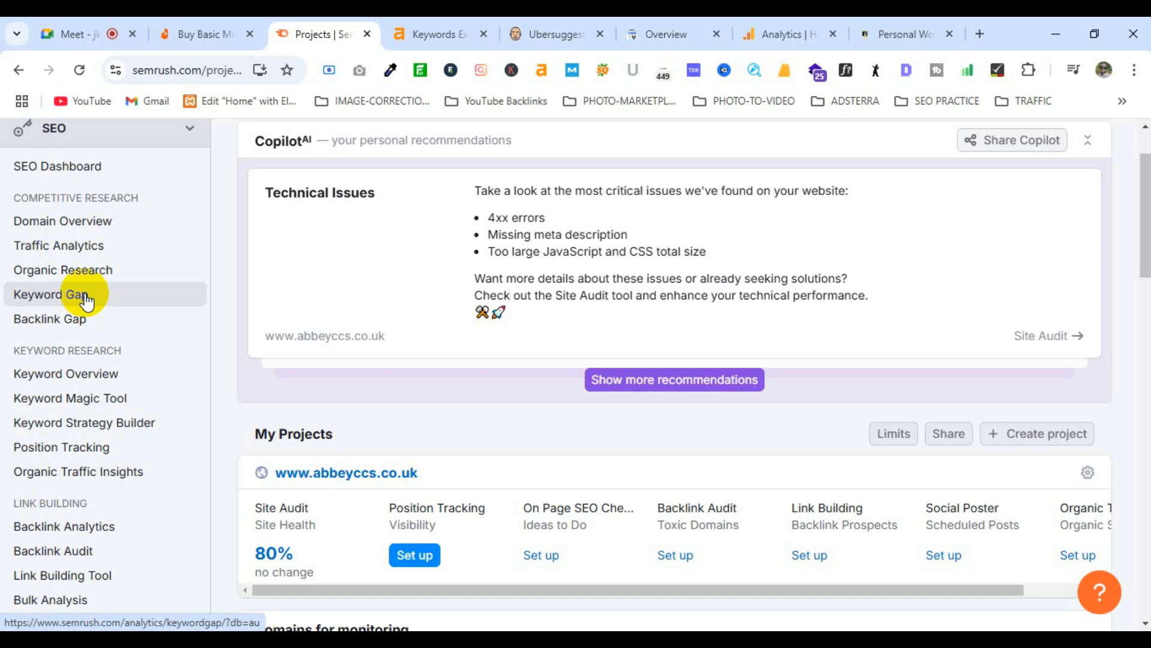
pyautogui.scroll(2, 87, 300)
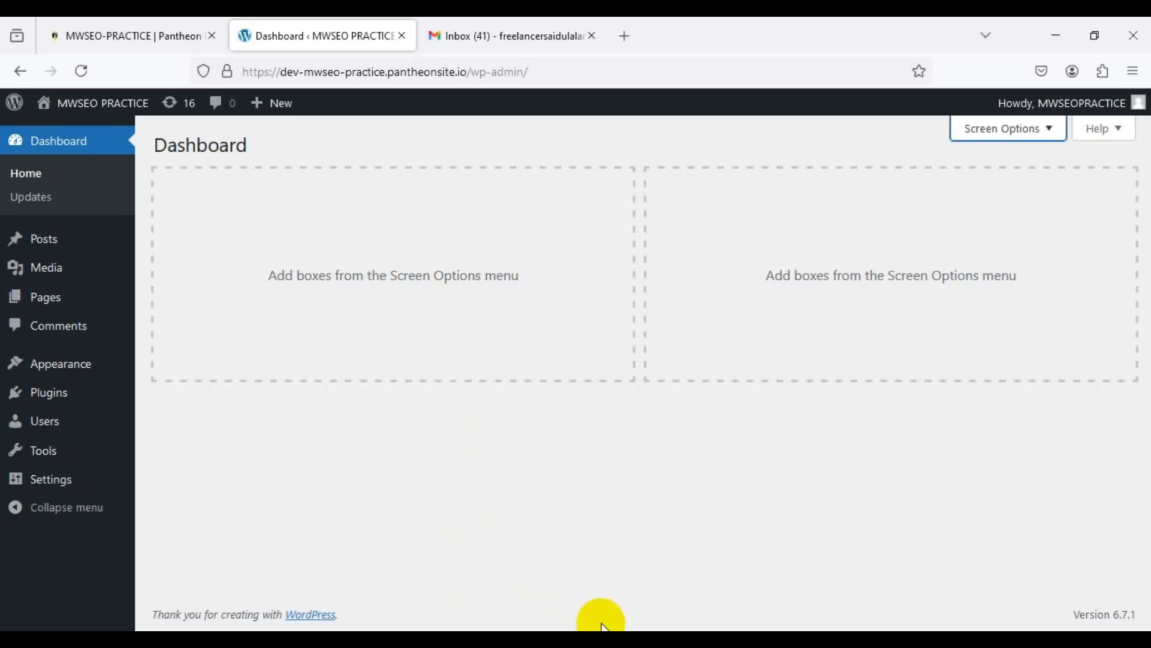
# Step: Open the live MWSEO PRACTICE site in a new tab via the admin bar's Visit Site link
pyautogui.click(600, 637)
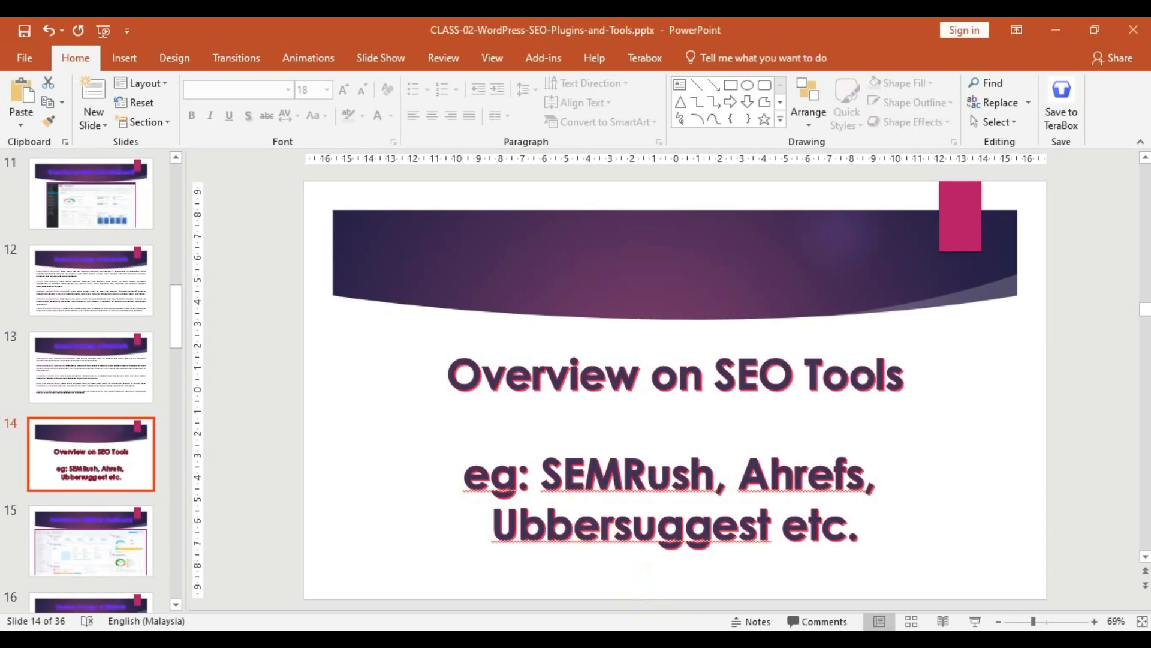
pyautogui.click(600, 638)
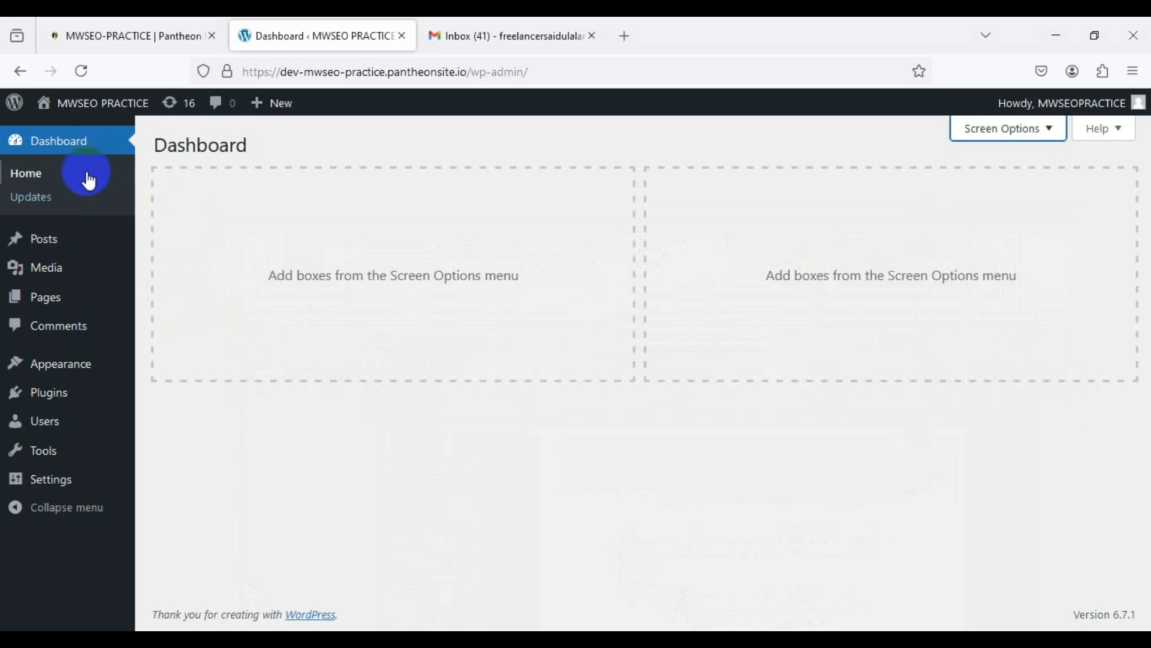
pyautogui.click(87, 113)
pyautogui.click(70, 137)
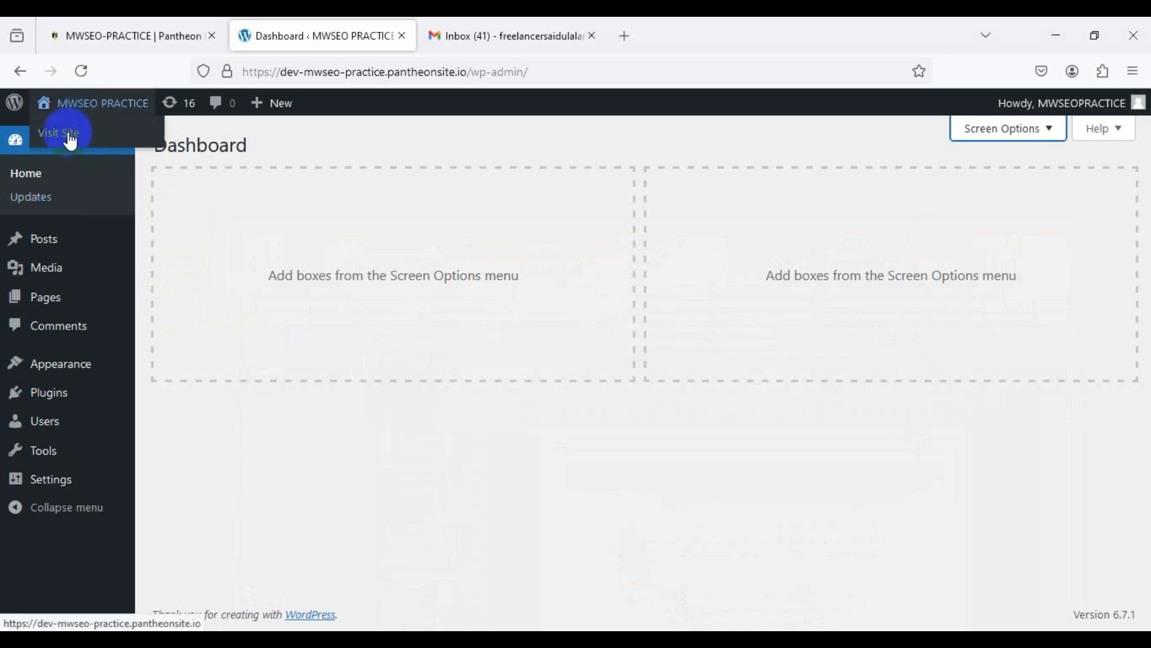
pyautogui.rightClick(70, 139)
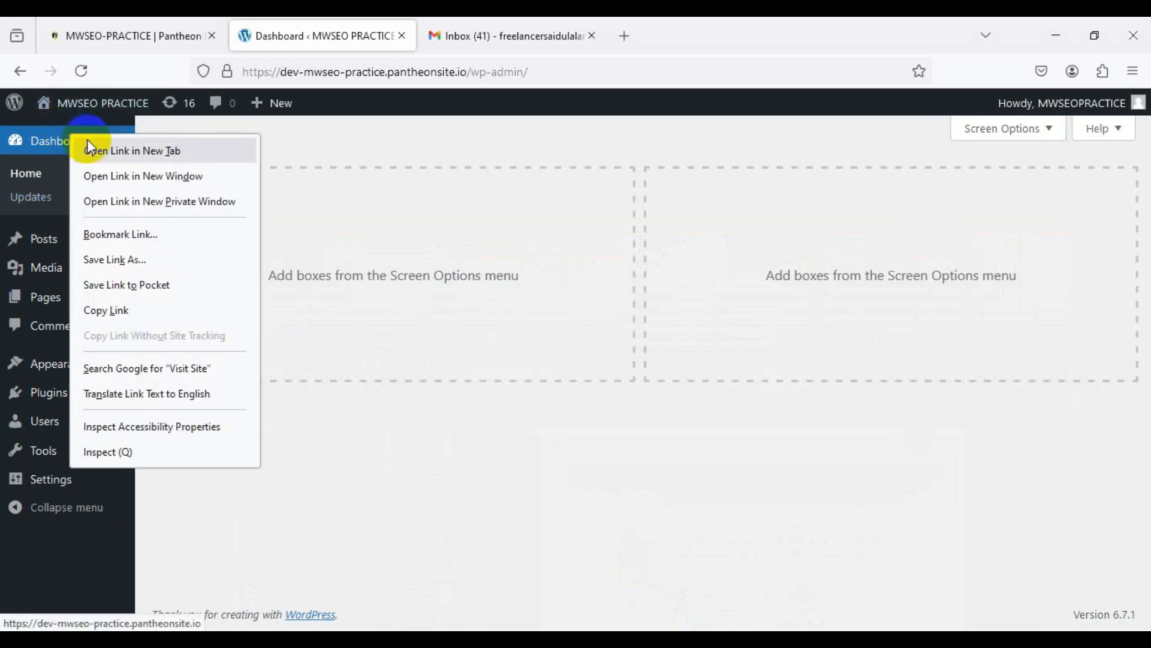
pyautogui.click(87, 139)
pyautogui.click(739, 30)
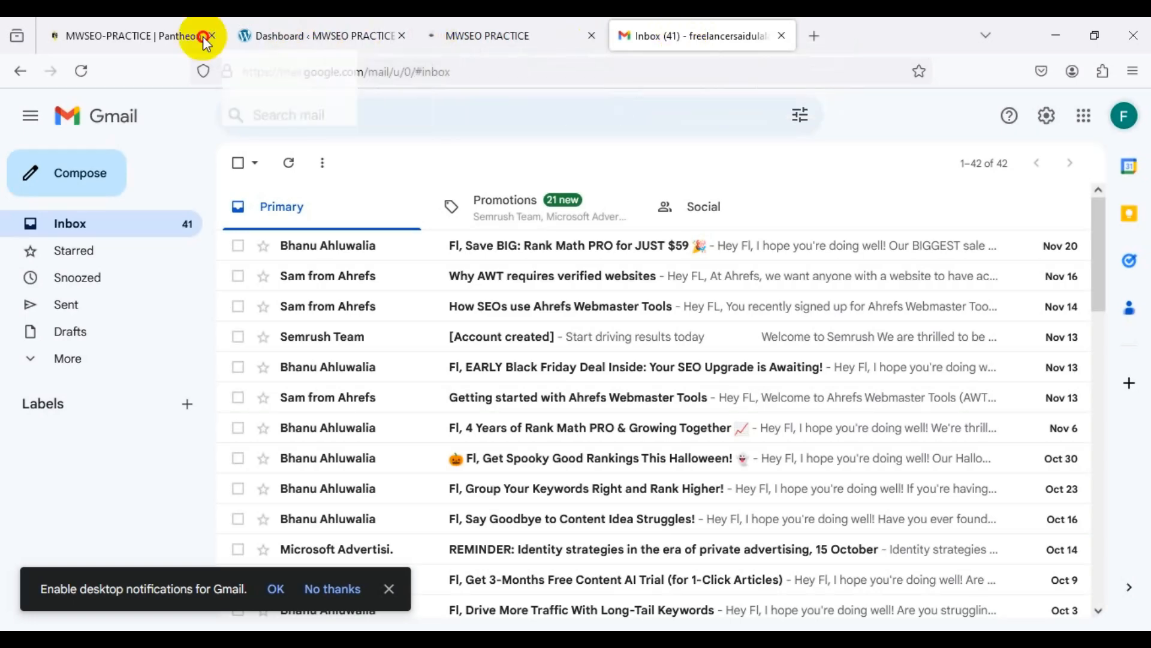
# Step: Move the Gmail inbox tab to first position and glance over the live Blog page
pyautogui.moveTo(77, 20); pyautogui.dragTo(77, 21)
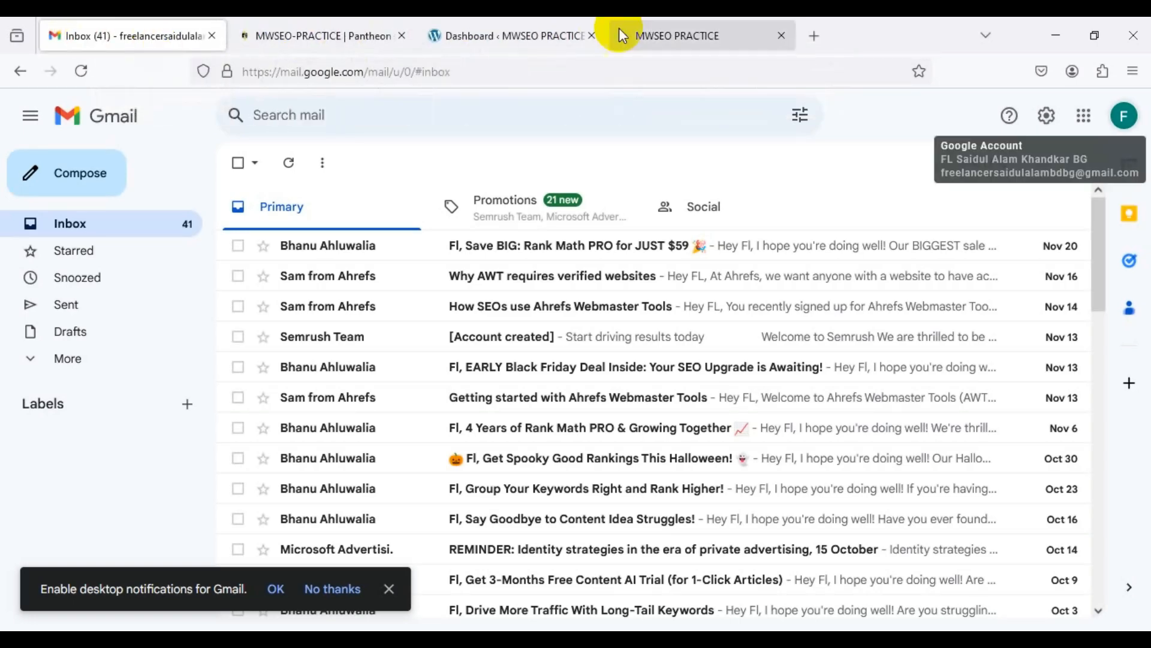
pyautogui.click(662, 36)
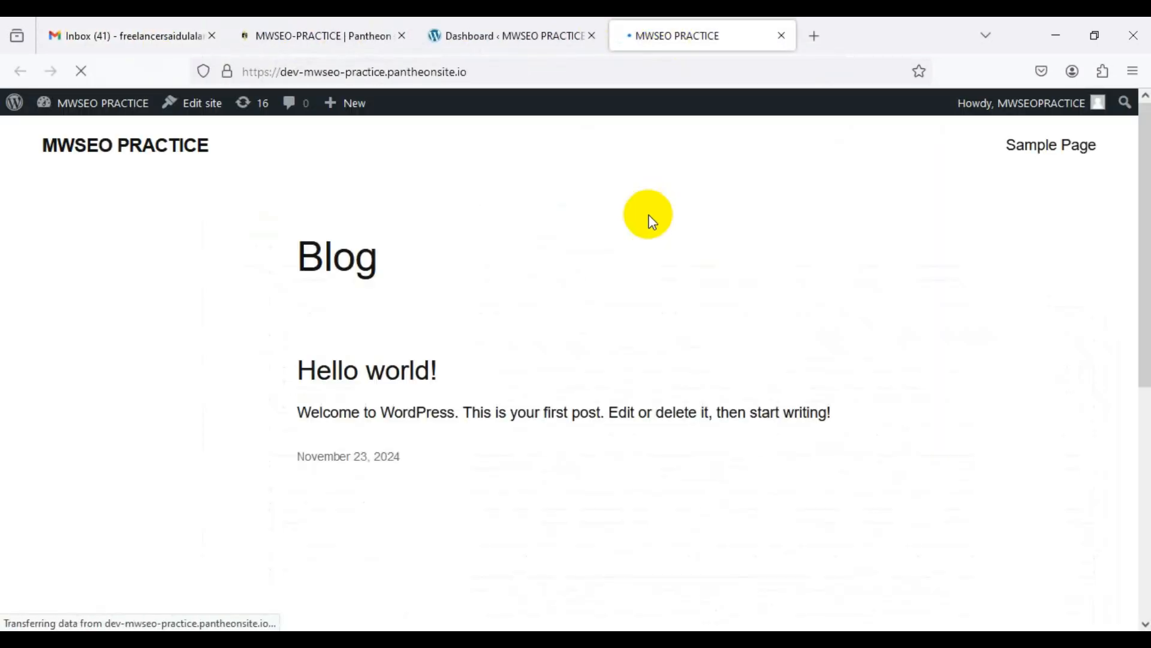
pyautogui.scroll(-5, 755, 333)
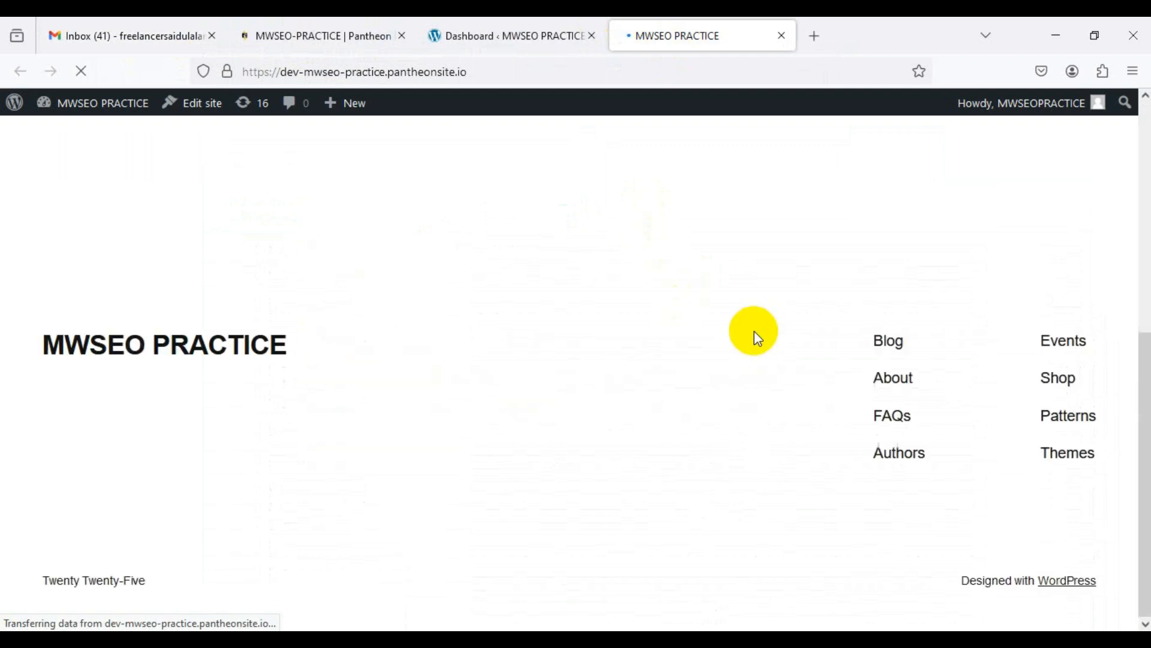
pyautogui.scroll(5, 757, 337)
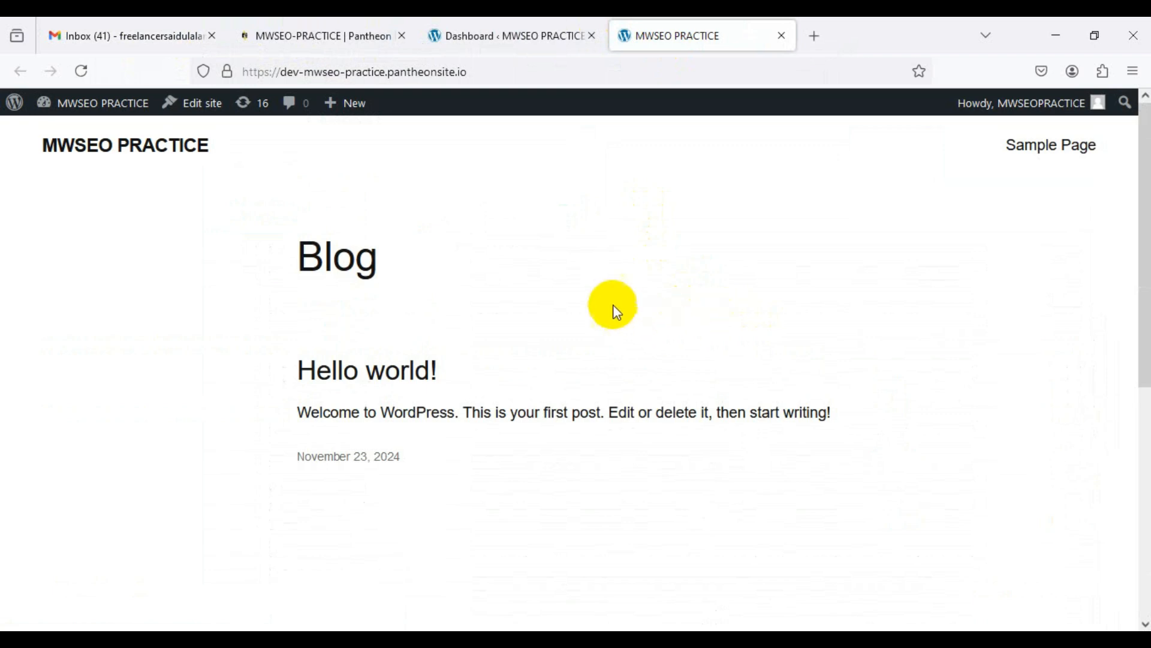
pyautogui.click(522, 31)
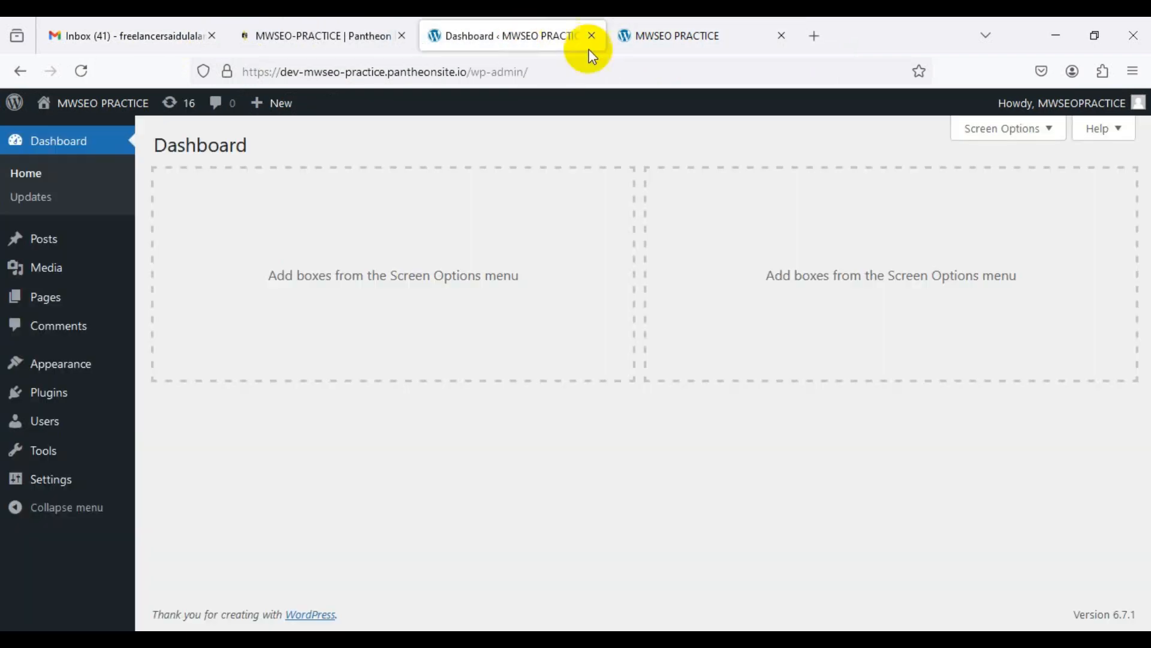
# Step: Scroll the live site down to its footer and back, then return to the dashboard
pyautogui.click(662, 33)
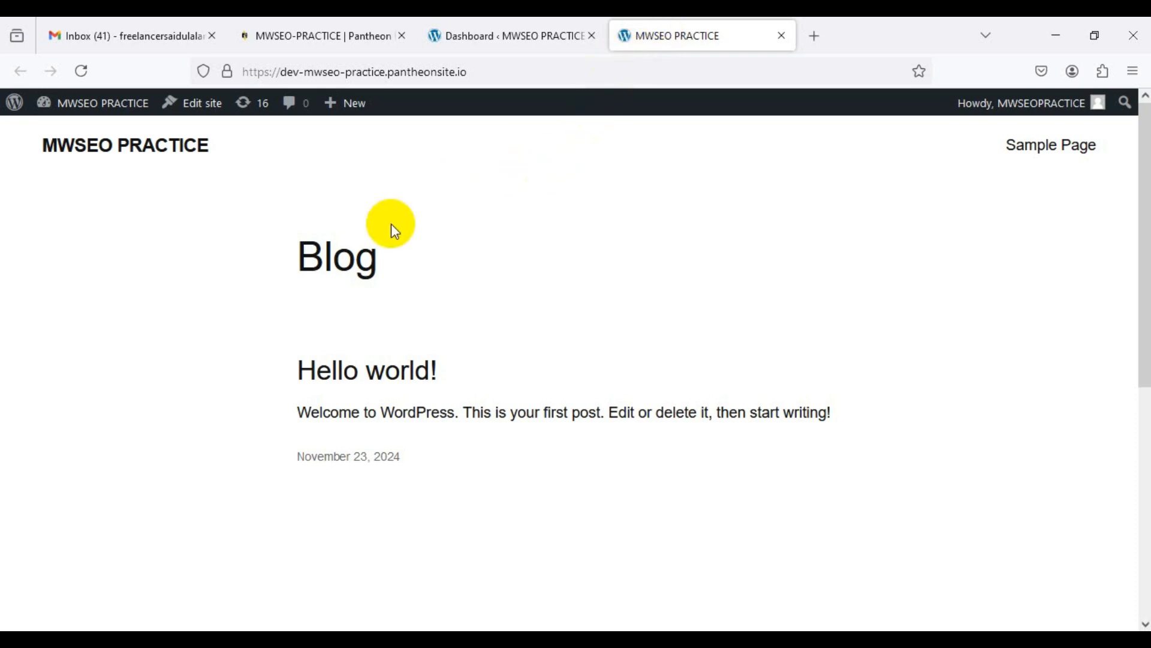
pyautogui.scroll(-4, 398, 243)
pyautogui.scroll(3, 401, 244)
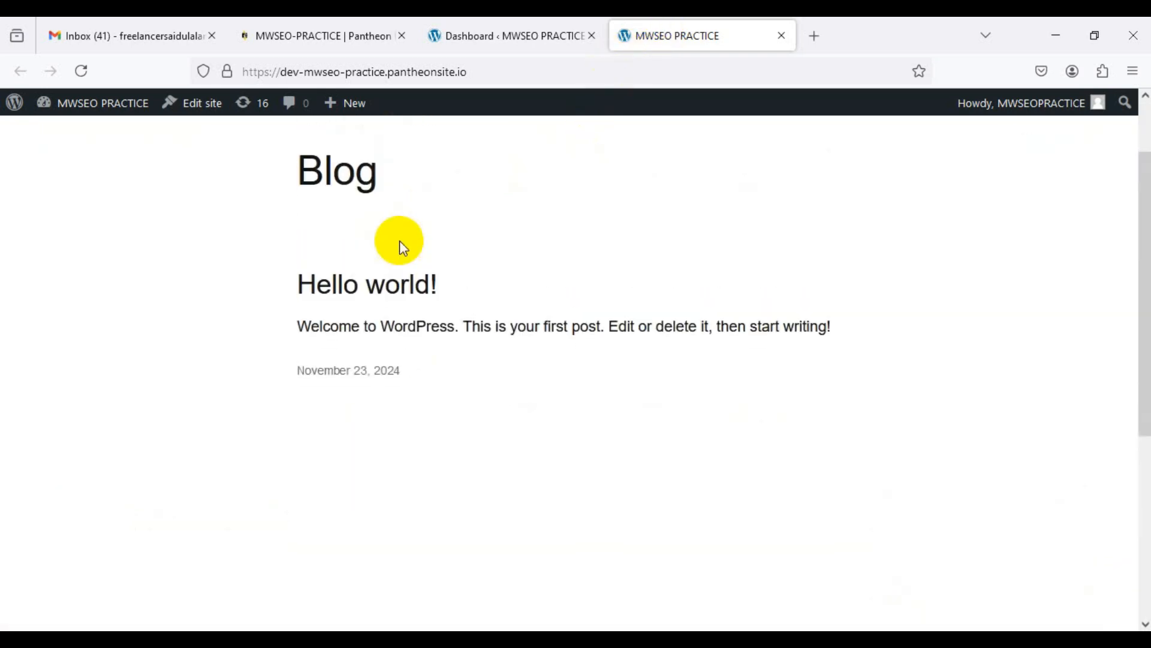
pyautogui.scroll(-3, 402, 246)
pyautogui.scroll(4, 402, 246)
pyautogui.scroll(2, 399, 241)
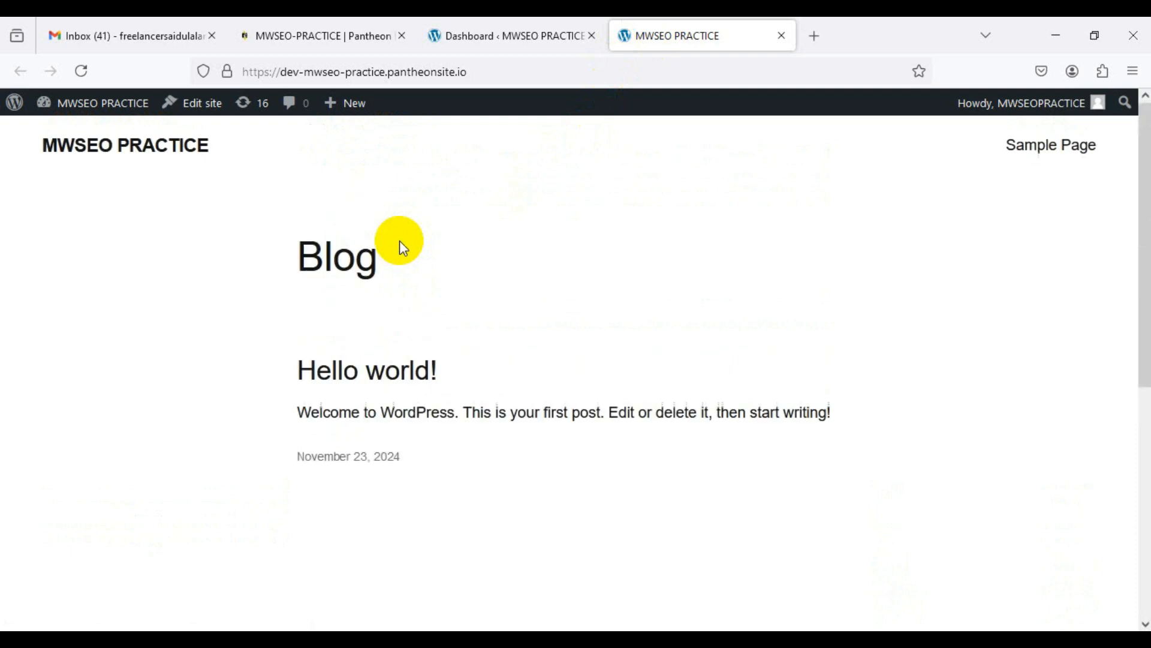
pyautogui.click(464, 35)
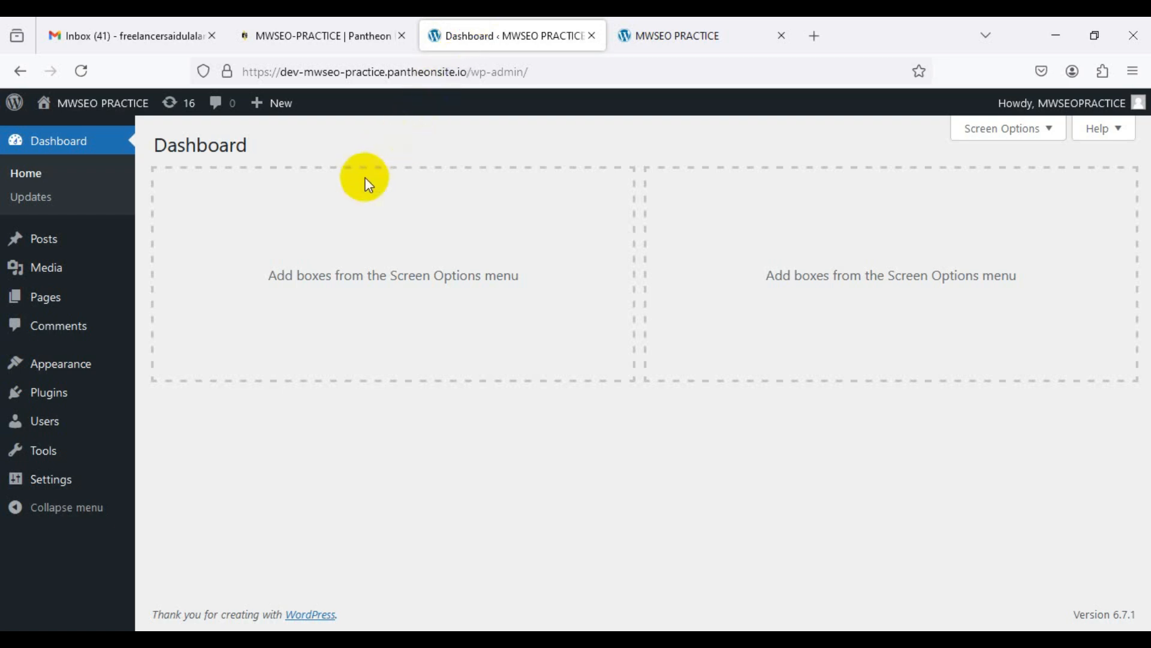
# Step: Open Appearance › Themes to view the installed themes, then bring PowerPoint forward
pyautogui.click(78, 370)
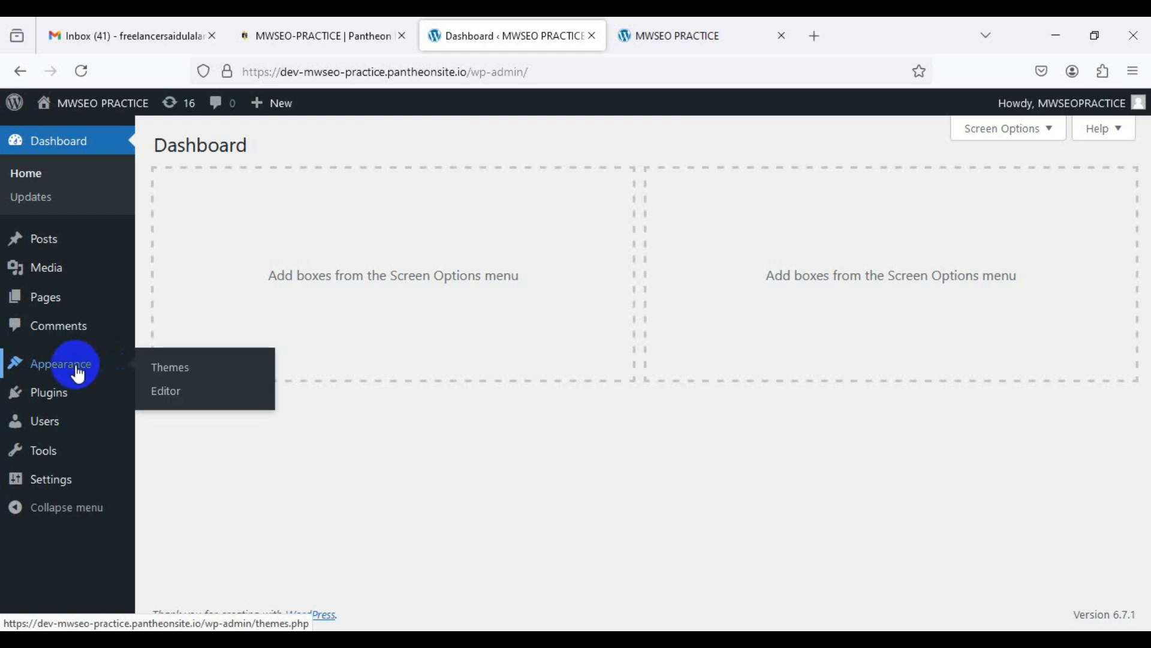
pyautogui.click(190, 371)
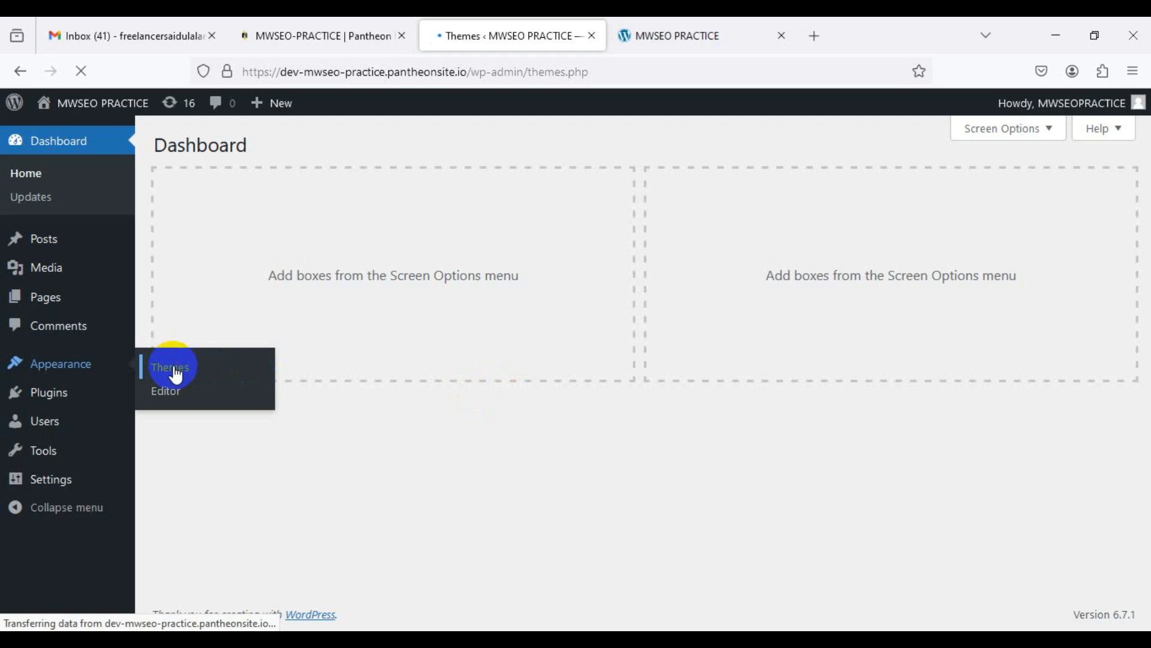
pyautogui.click(721, 639)
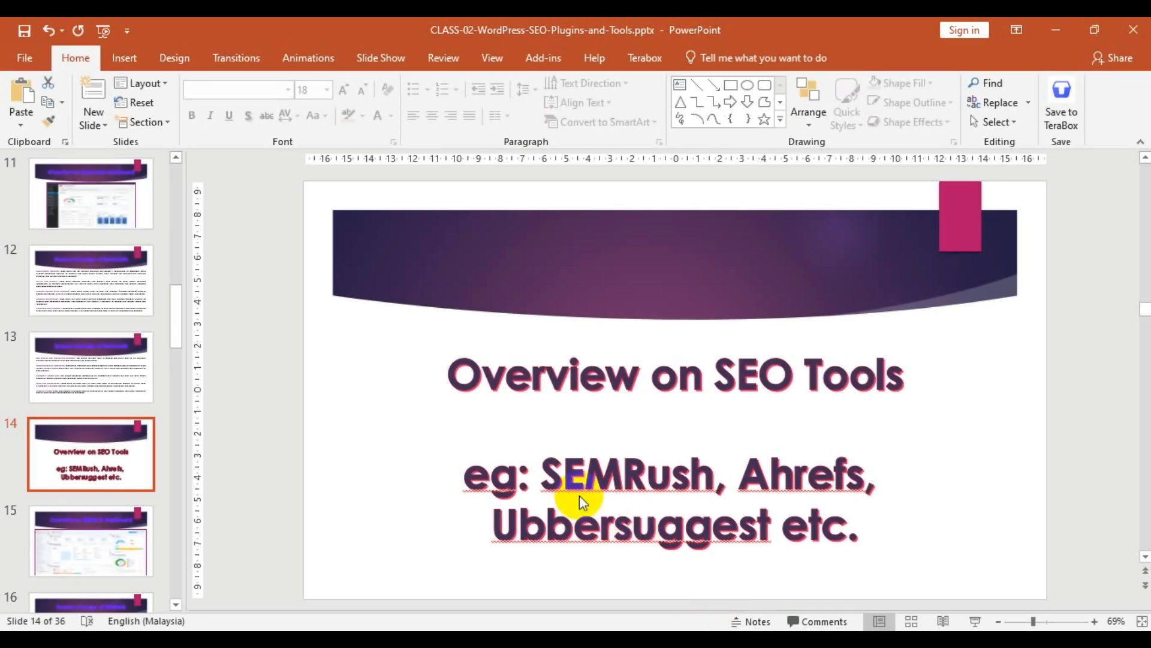
# Step: Start the slide show from slide 14 and advance to 'Overview on SEMRush Dashboard'
pyautogui.click(975, 622)
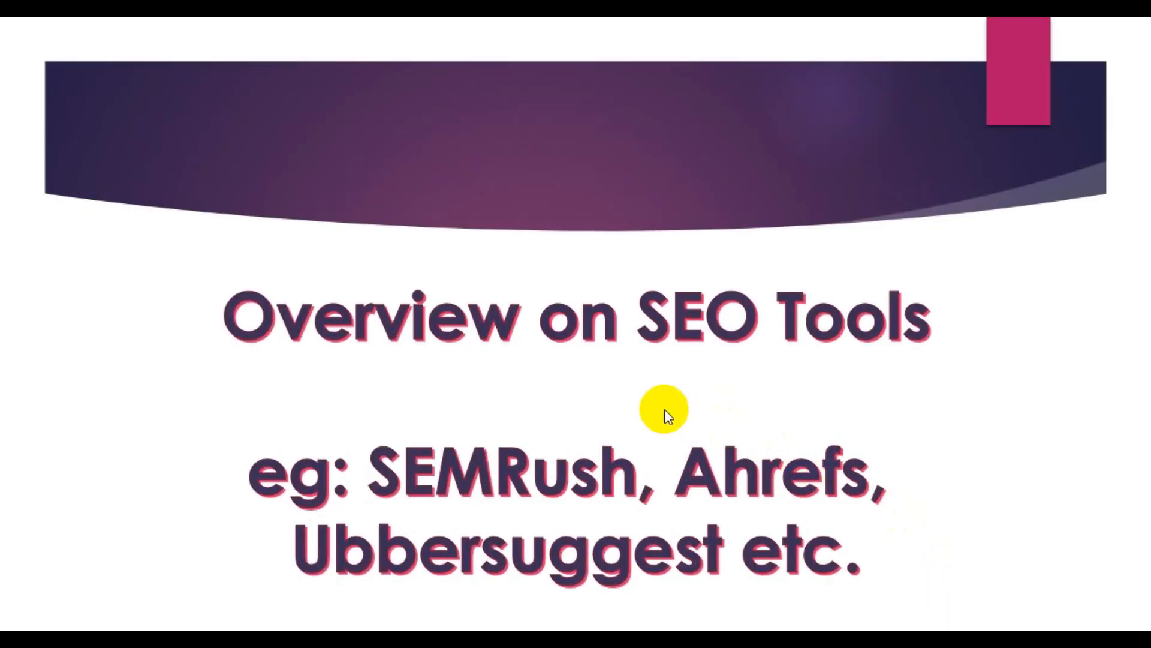
pyautogui.click(665, 411)
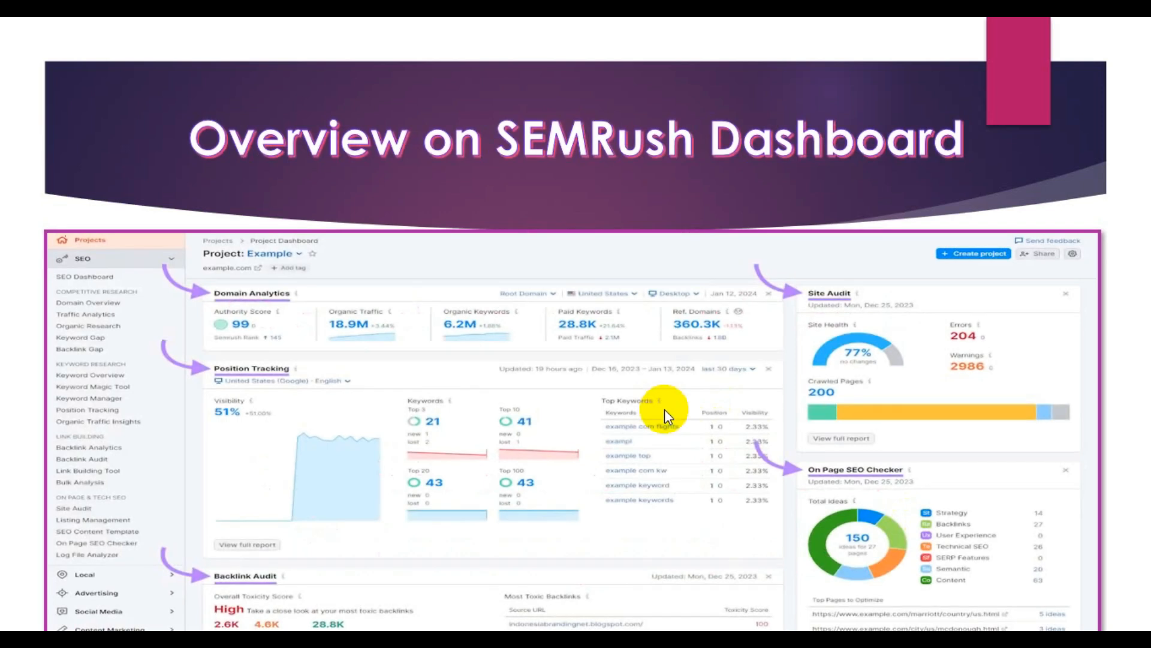
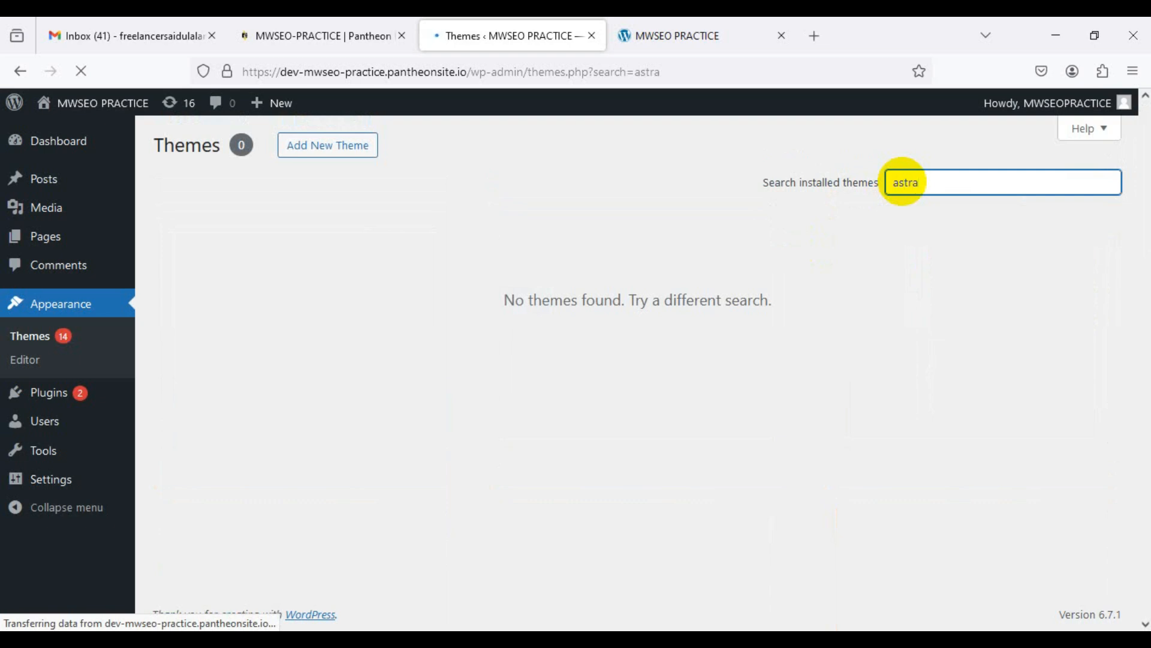
# Step: Delete the 'astra' term from the installed-themes search box
pyautogui.moveTo(920, 185); pyautogui.dragTo(886, 182)
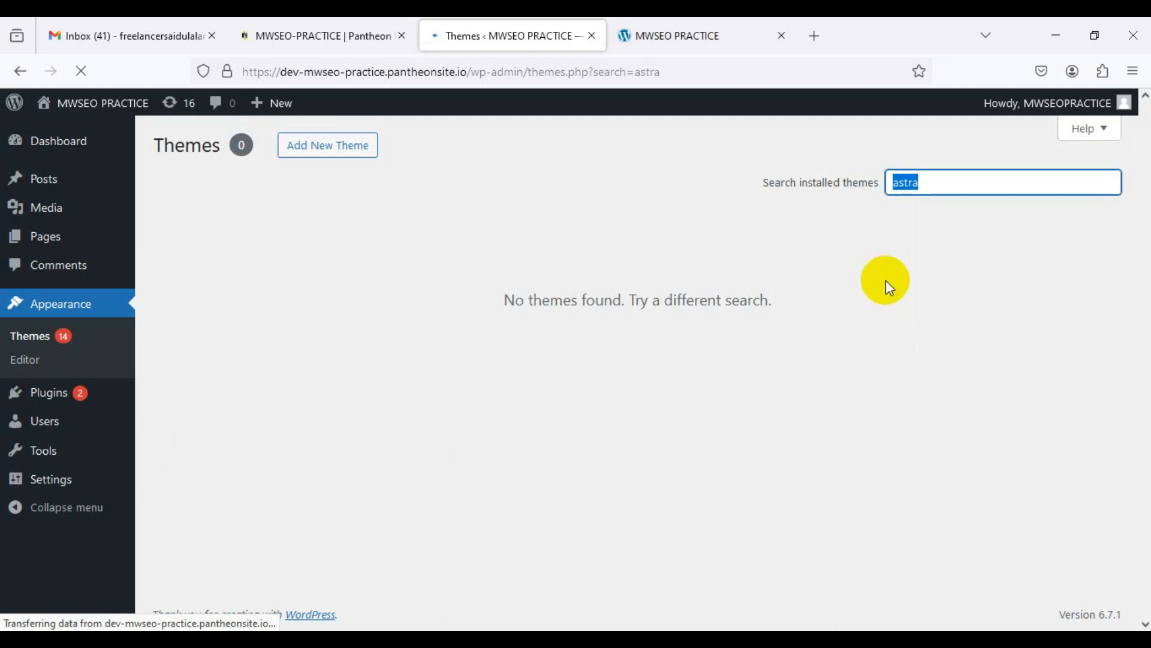
pyautogui.press('BackSpace')
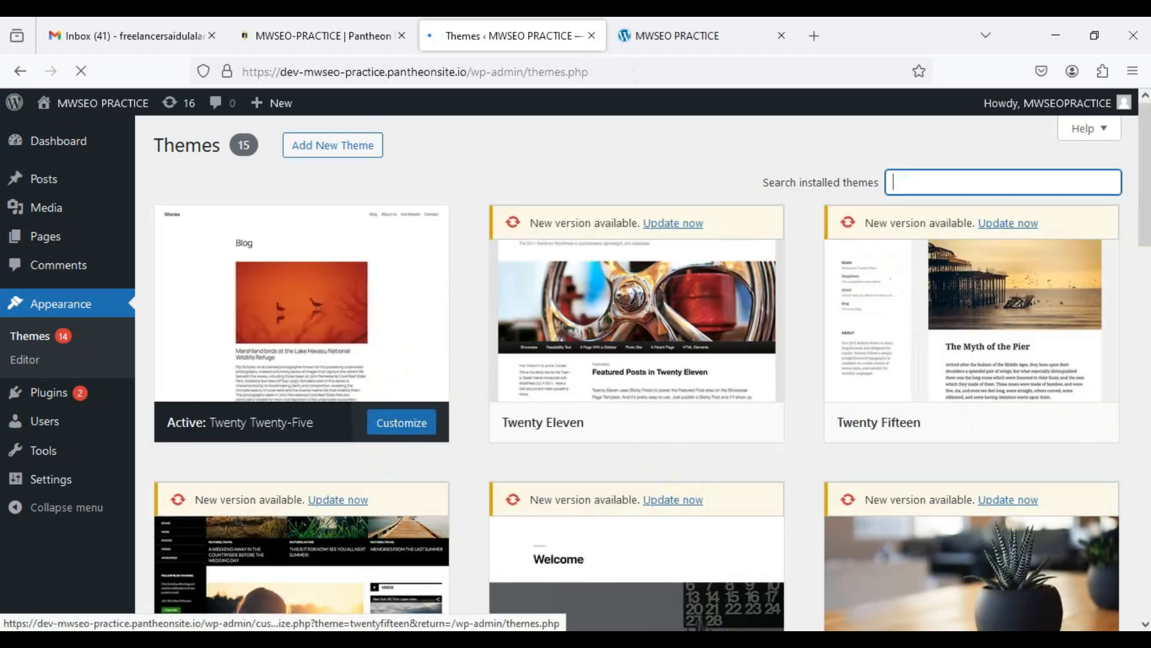
pyautogui.scroll(-20, 667, 460)
pyautogui.scroll(20, 1142, 197)
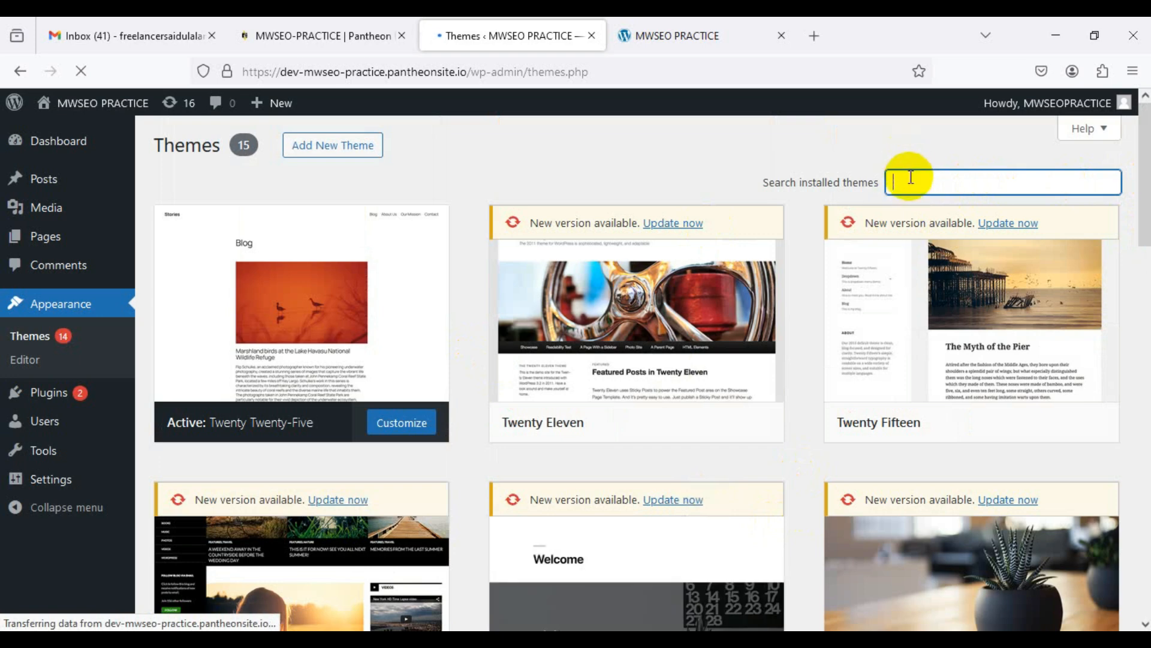
# Step: Filter installed themes by 'twenty', then erase it so all 15 themes show
pyautogui.write('twenty')
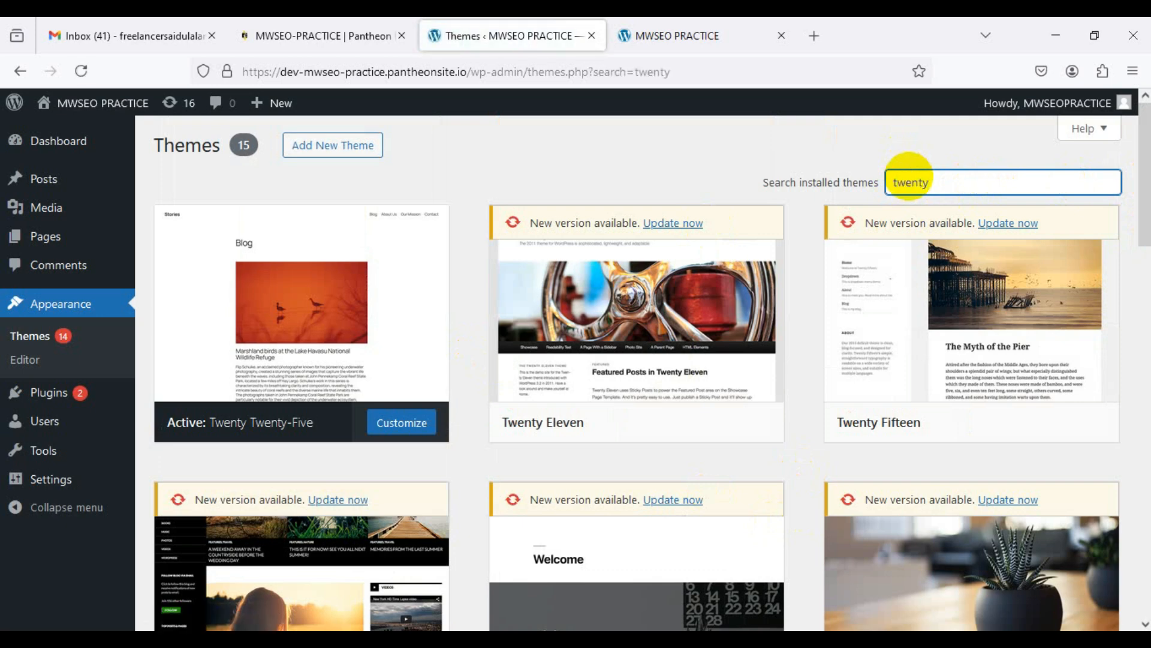
pyautogui.moveTo(745, 385)
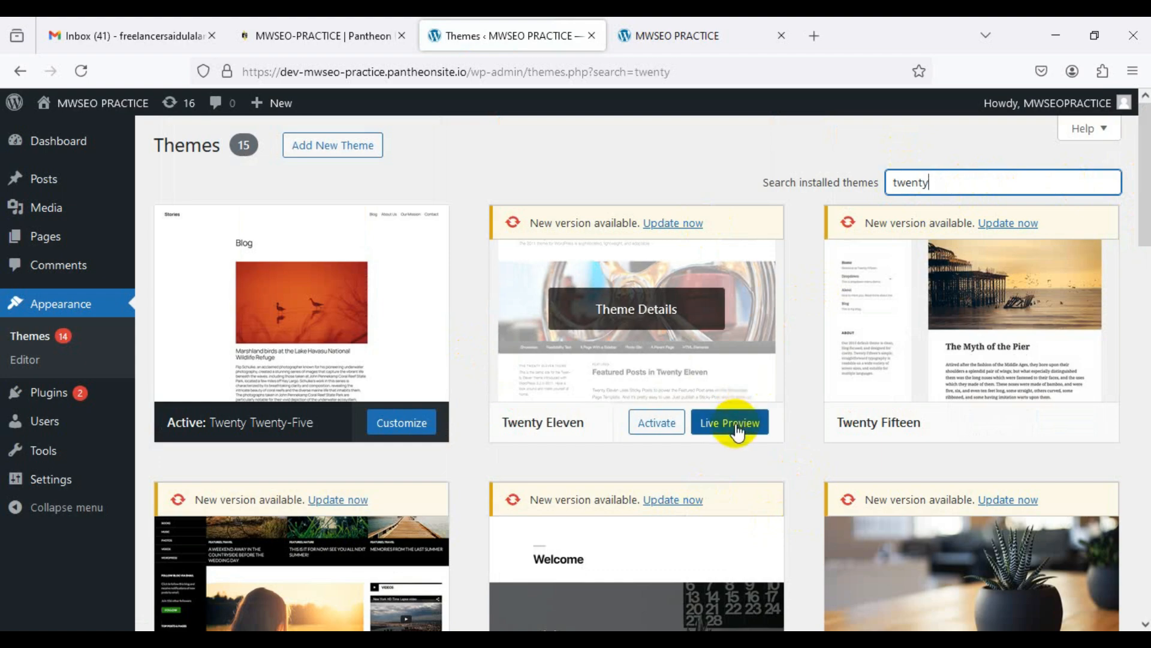
pyautogui.scroll(-4, 658, 435)
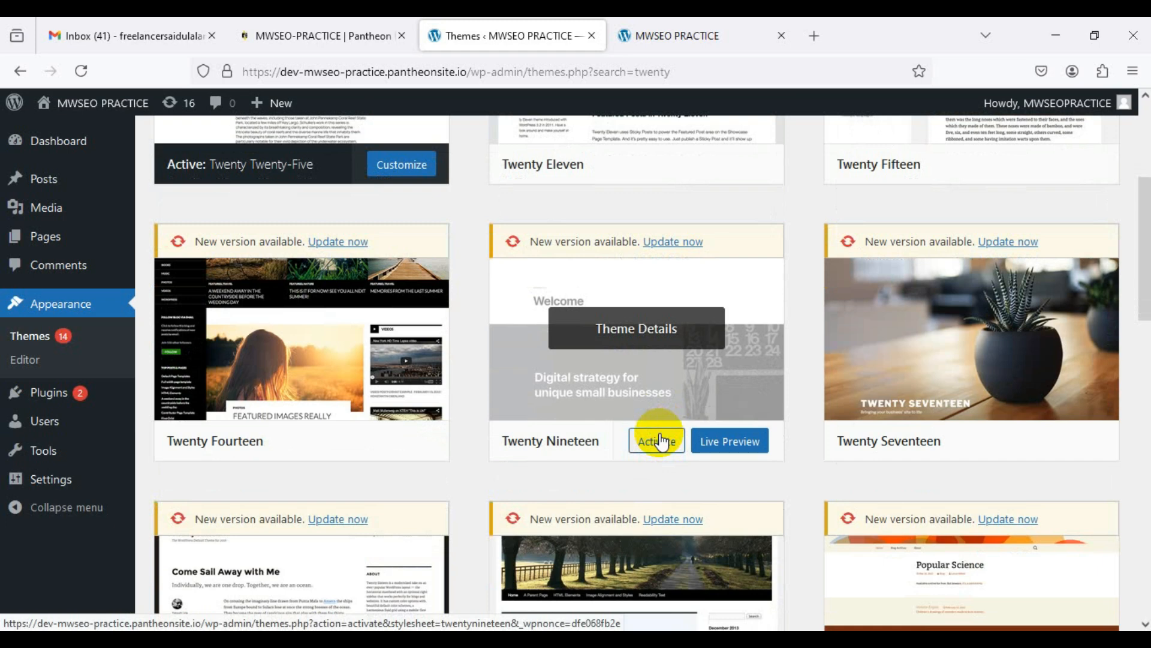
pyautogui.scroll(-5, 660, 441)
pyautogui.scroll(9, 660, 441)
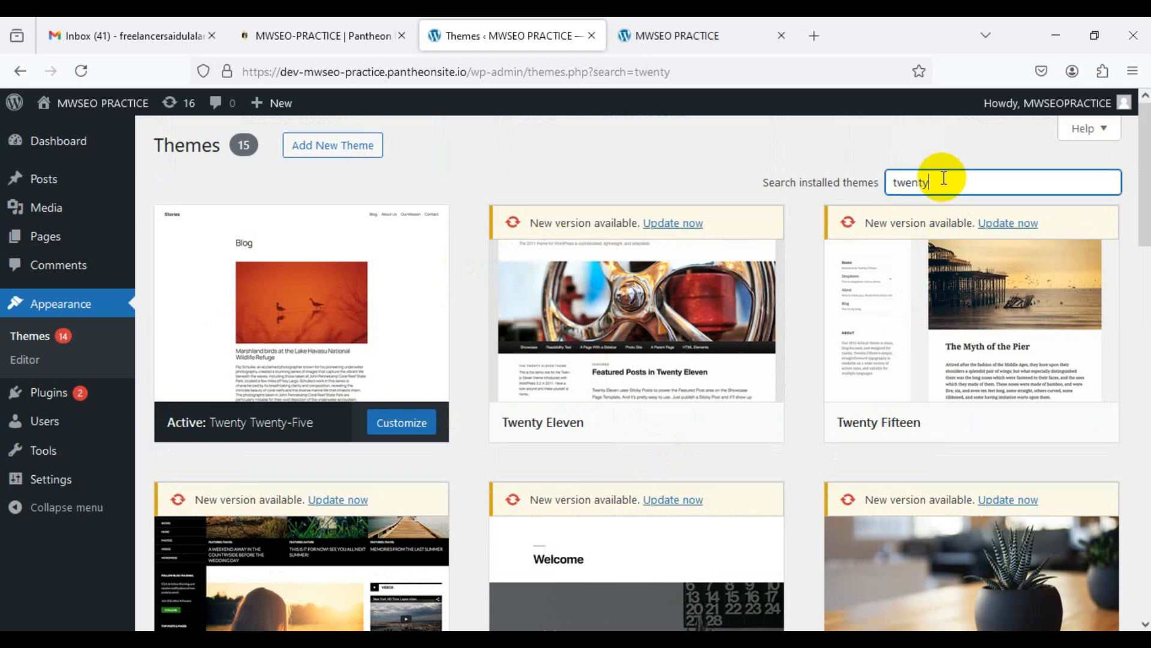
pyautogui.press('BackSpace')
pyautogui.press('BackSpace')
pyautogui.press('BackSpace')
pyautogui.press('BackSpace')
pyautogui.press('BackSpace')
pyautogui.press('BackSpace')
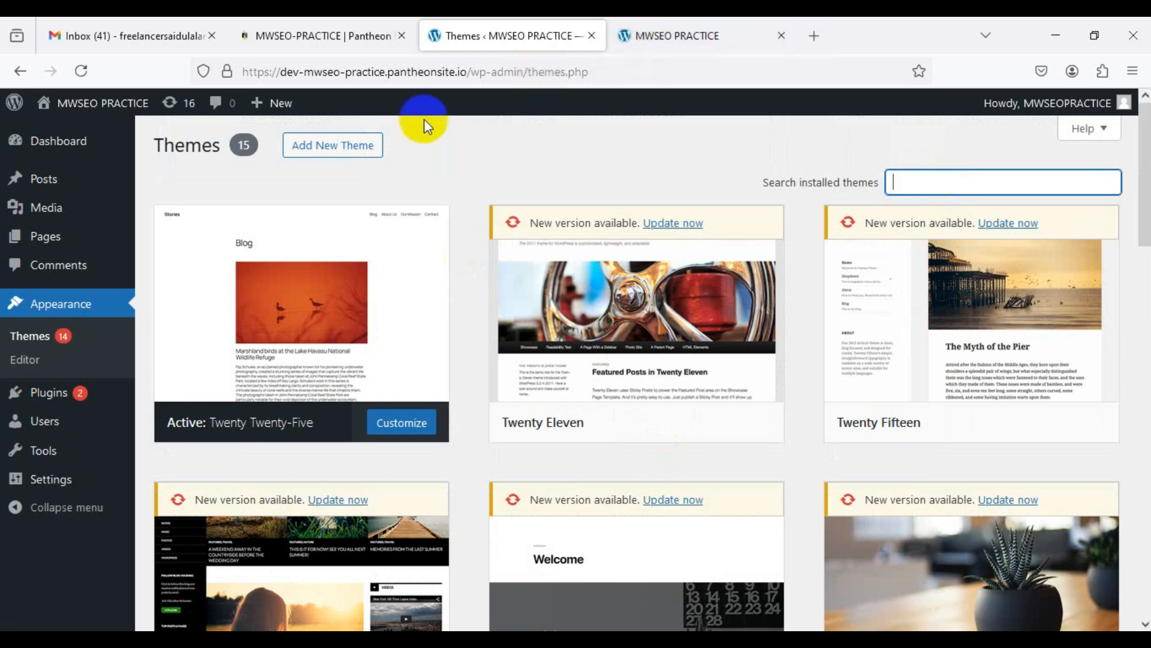
# Step: Go to Add New Theme, try a search for 'astr', then clear it
pyautogui.click(338, 147)
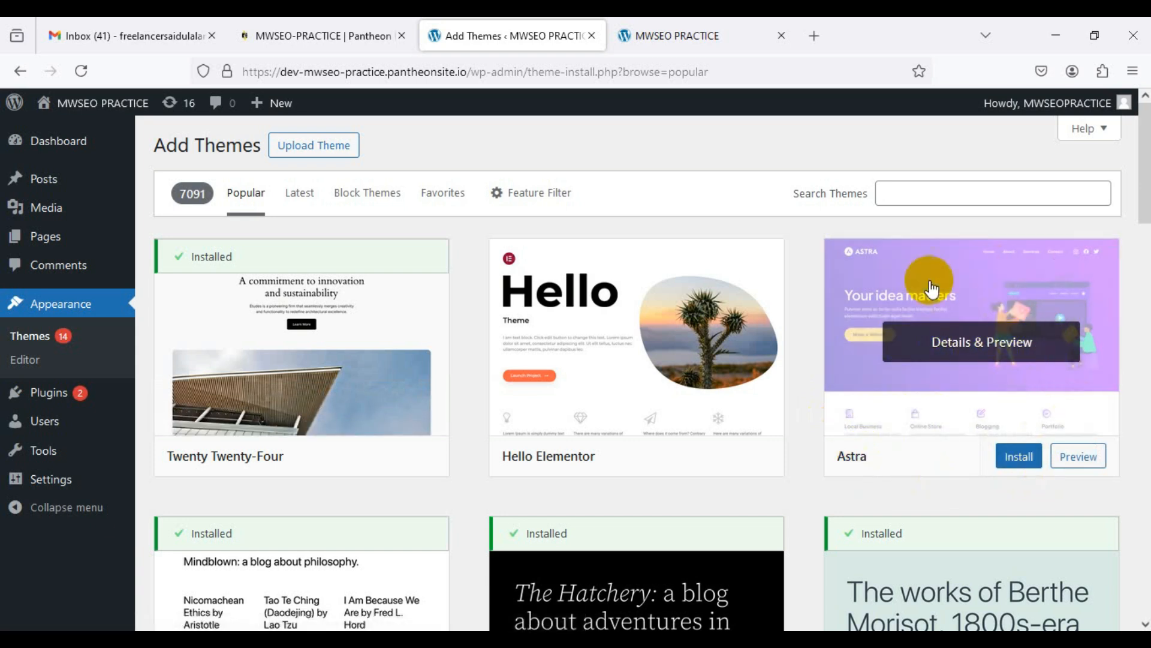
pyautogui.click(905, 192)
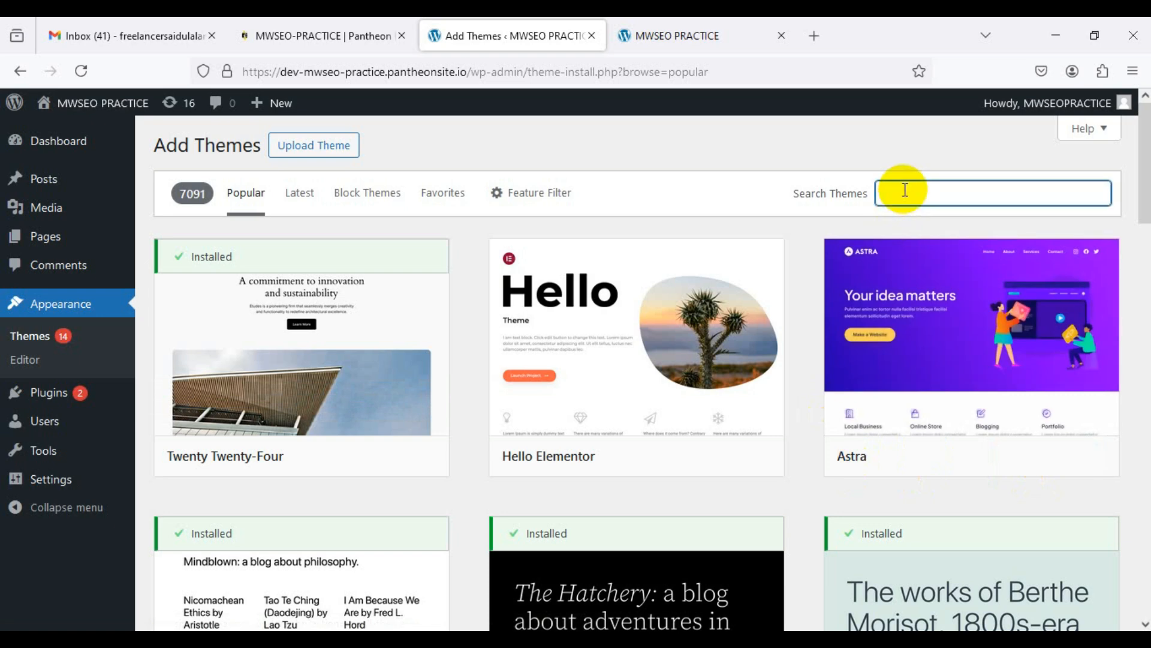
pyautogui.write('astra')
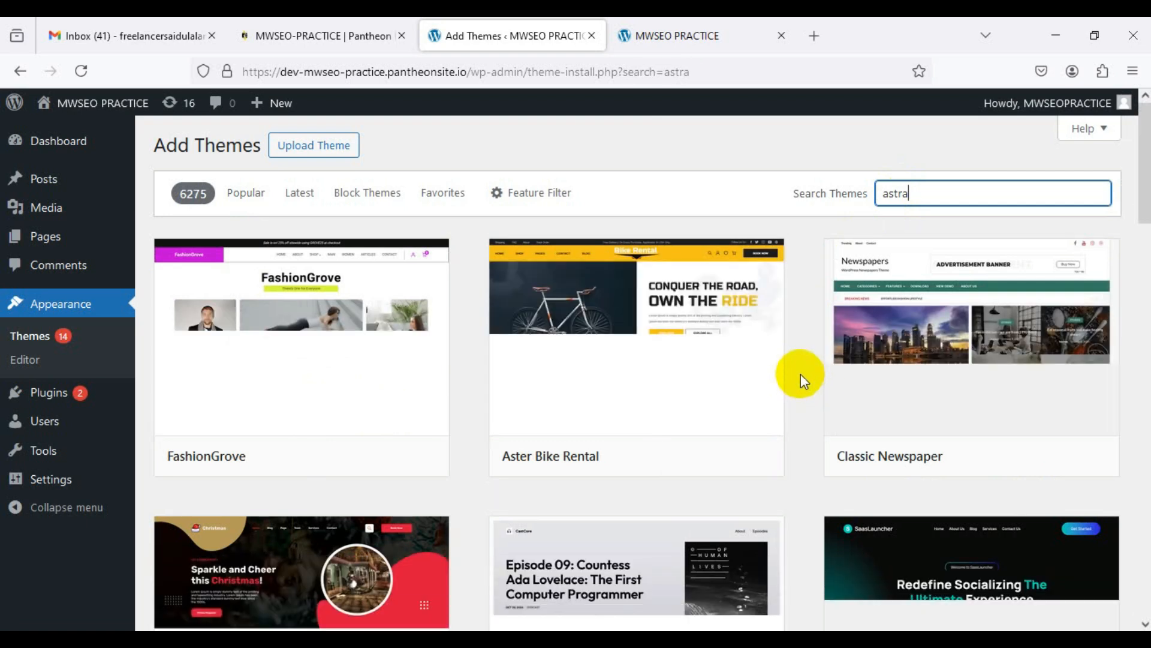
pyautogui.press('BackSpace')
pyautogui.press('BackSpace')
pyautogui.press('BackSpace')
pyautogui.press('BackSpace')
pyautogui.press('BackSpace')
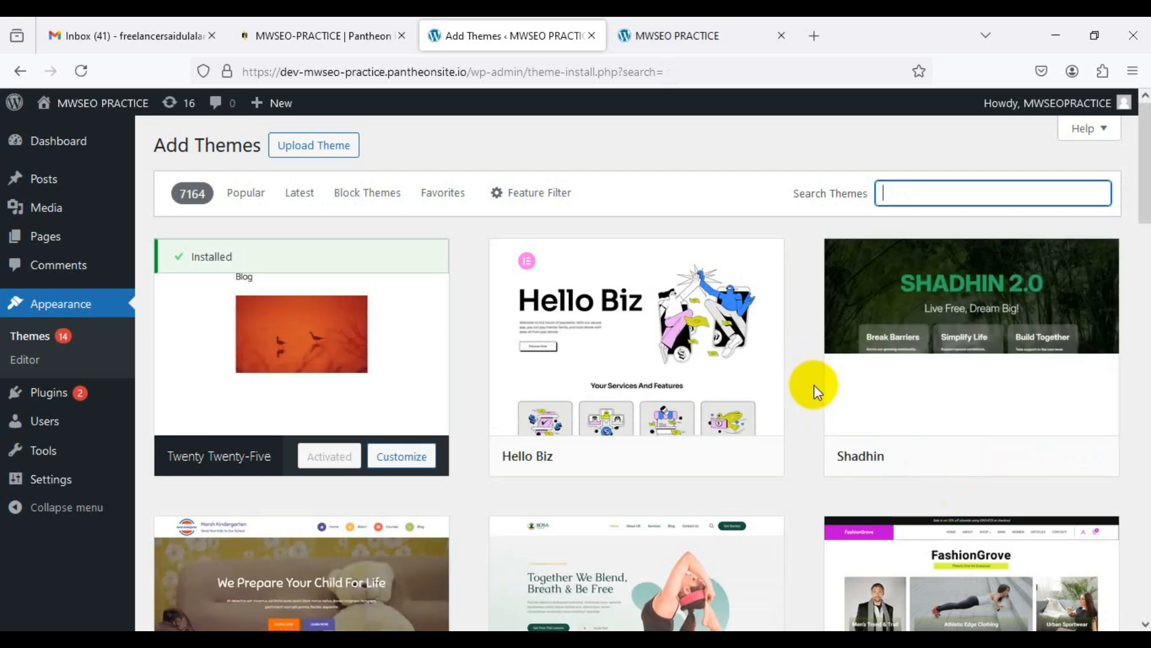
# Step: Browse the theme directory, then search 'Astra' to list 26 matching themes
pyautogui.moveTo(639, 361)
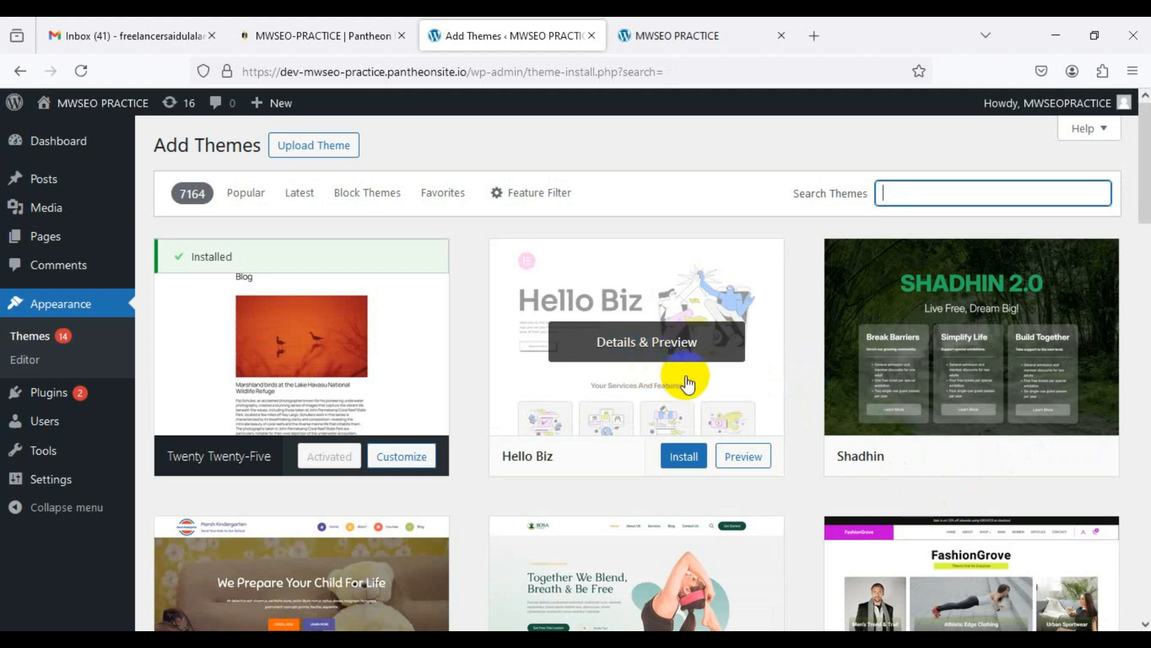
pyautogui.scroll(-5, 689, 383)
pyautogui.scroll(4, 688, 383)
pyautogui.scroll(-4, 689, 384)
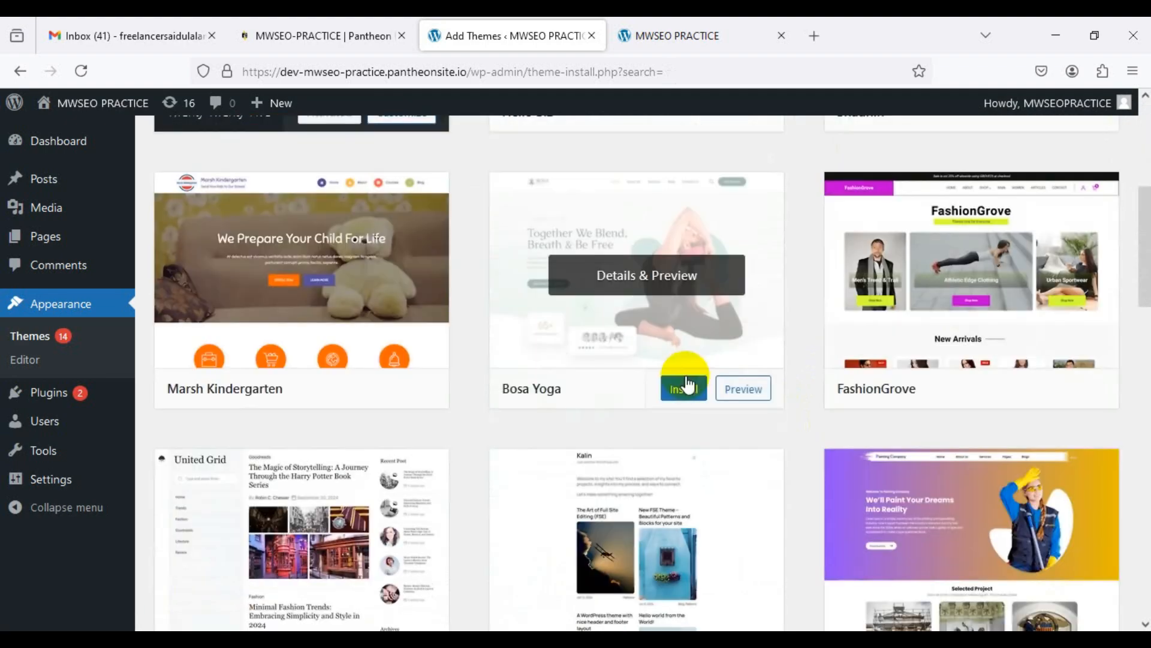
pyautogui.scroll(-5, 688, 383)
pyautogui.scroll(10, 688, 384)
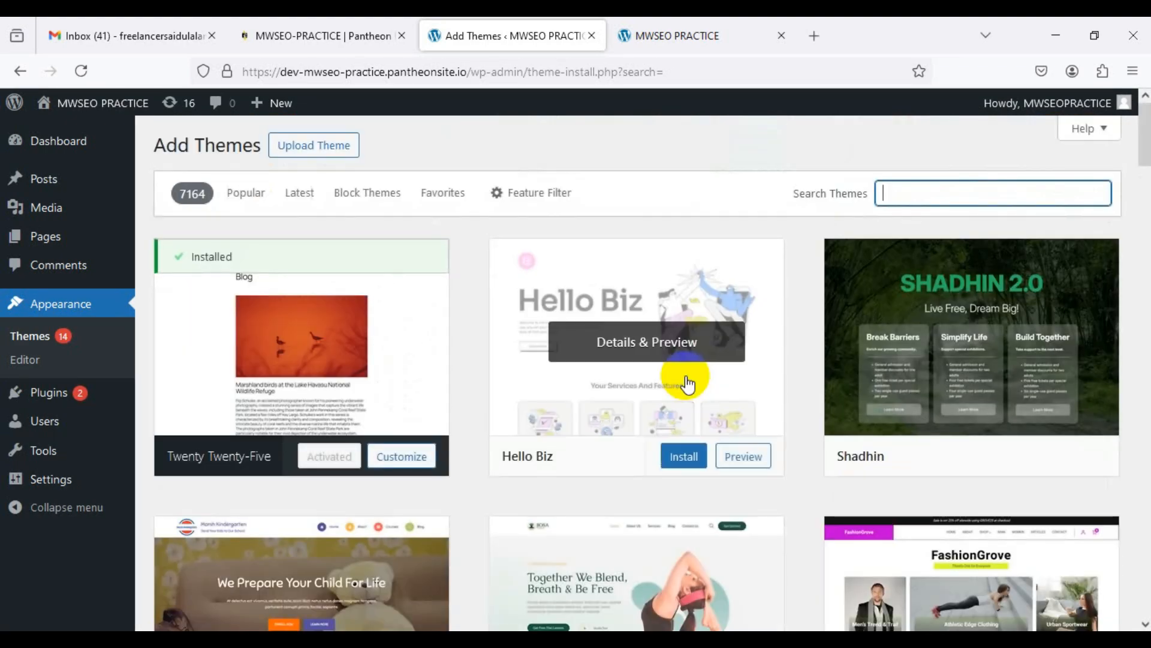
pyautogui.scroll(-3, 804, 242)
pyautogui.scroll(1, 836, 249)
pyautogui.moveTo(886, 242)
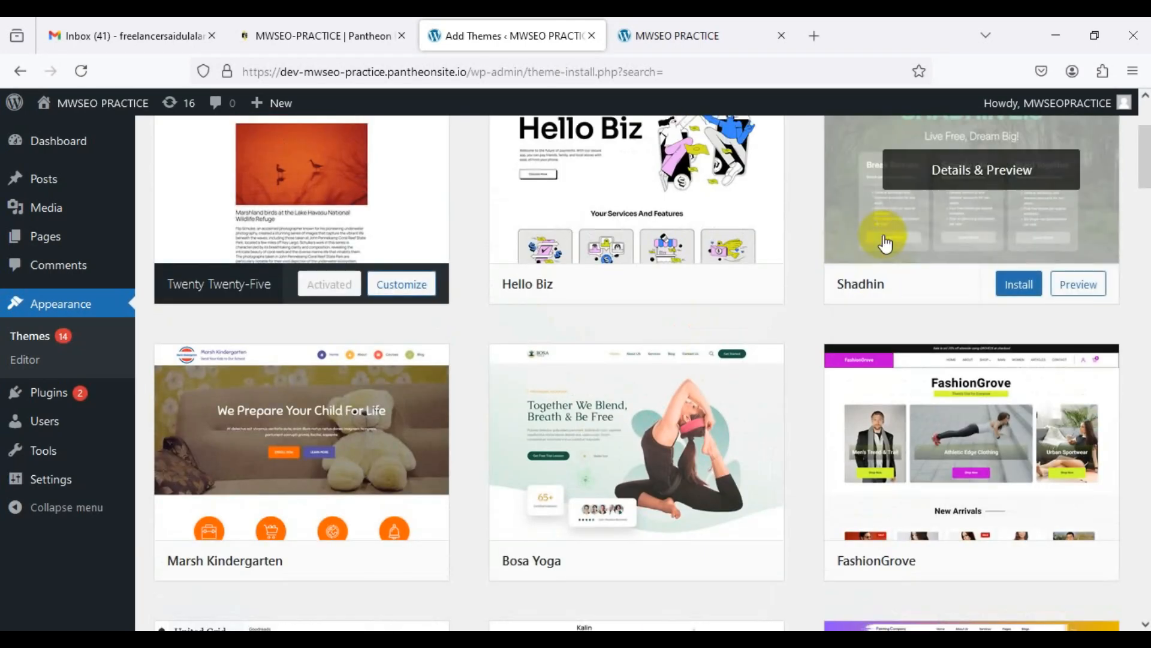
pyautogui.scroll(3, 1127, 213)
pyautogui.click(971, 193)
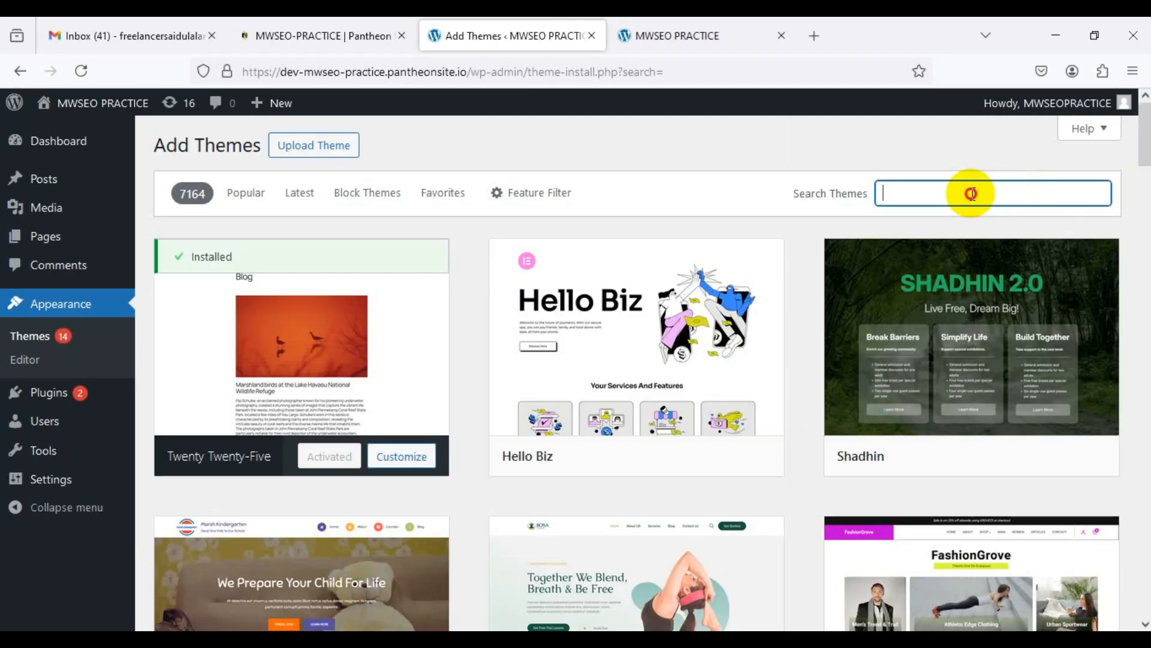
pyautogui.write('Astra')
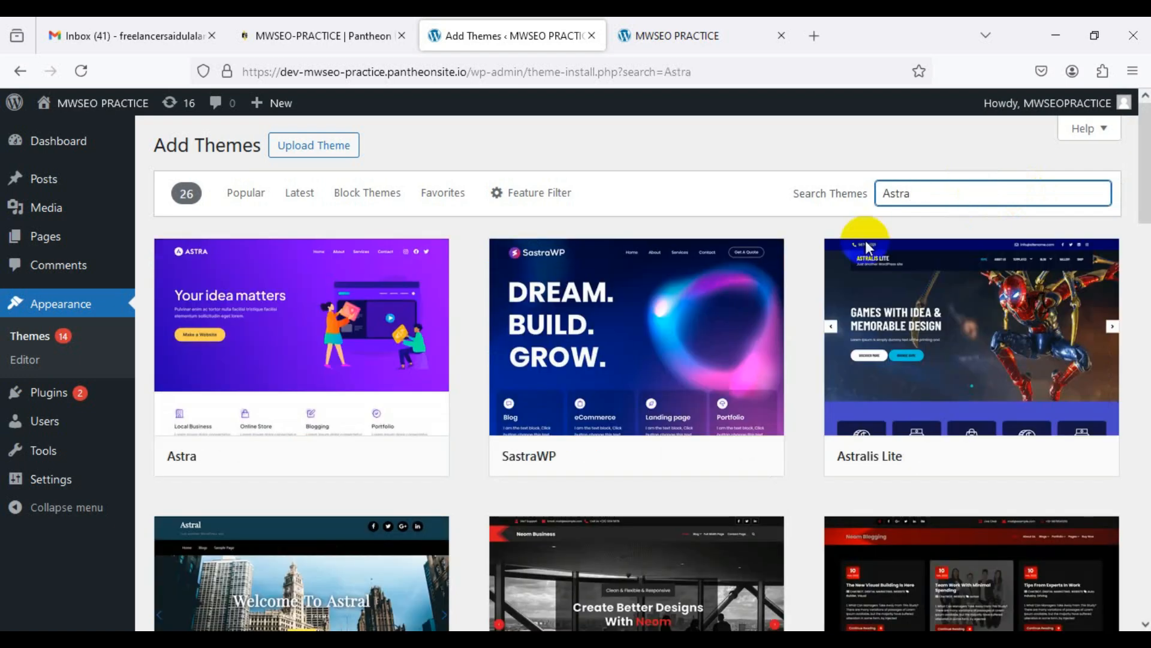
pyautogui.moveTo(268, 345)
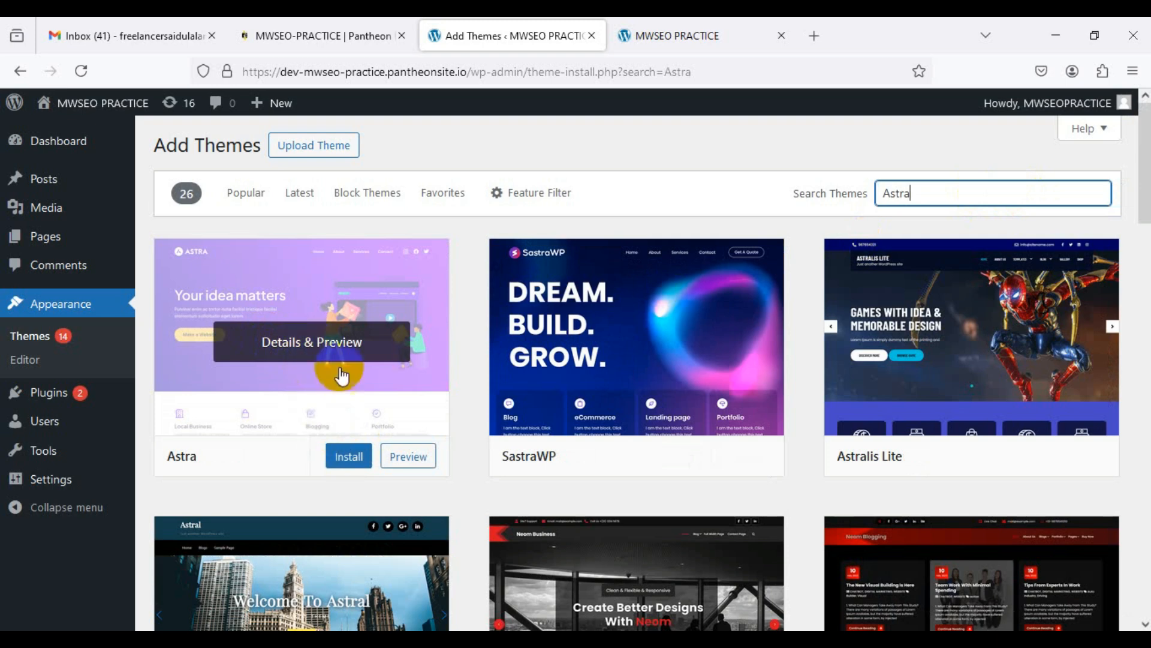
# Step: Install the Astra theme from its card and activate it
pyautogui.click(346, 459)
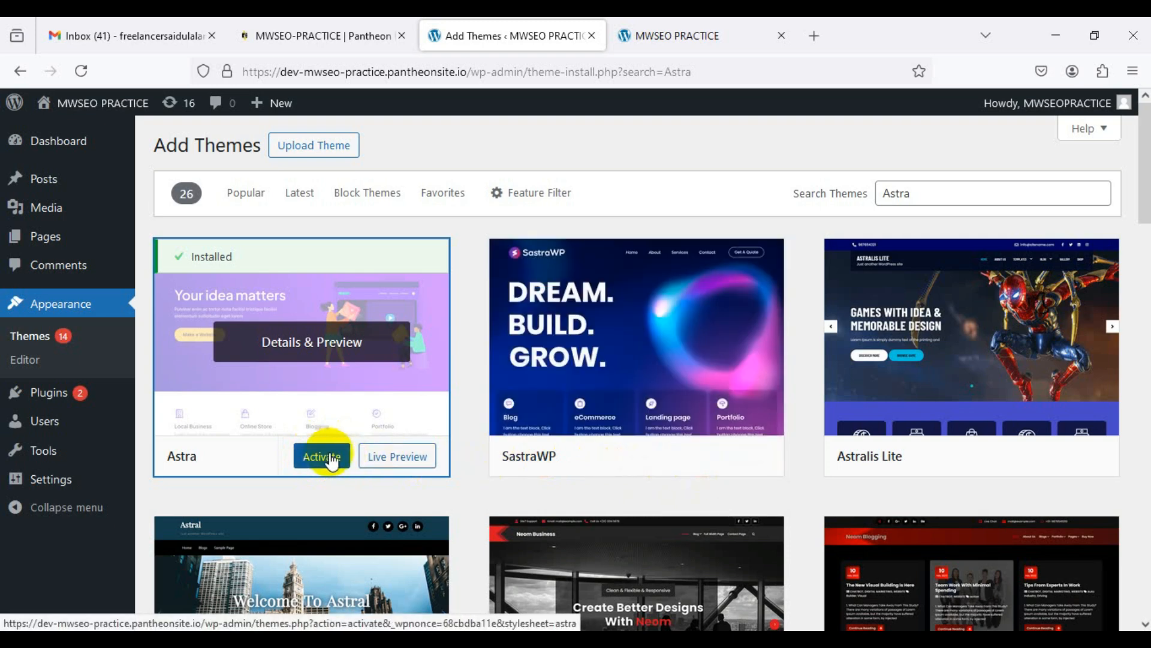
pyautogui.click(308, 462)
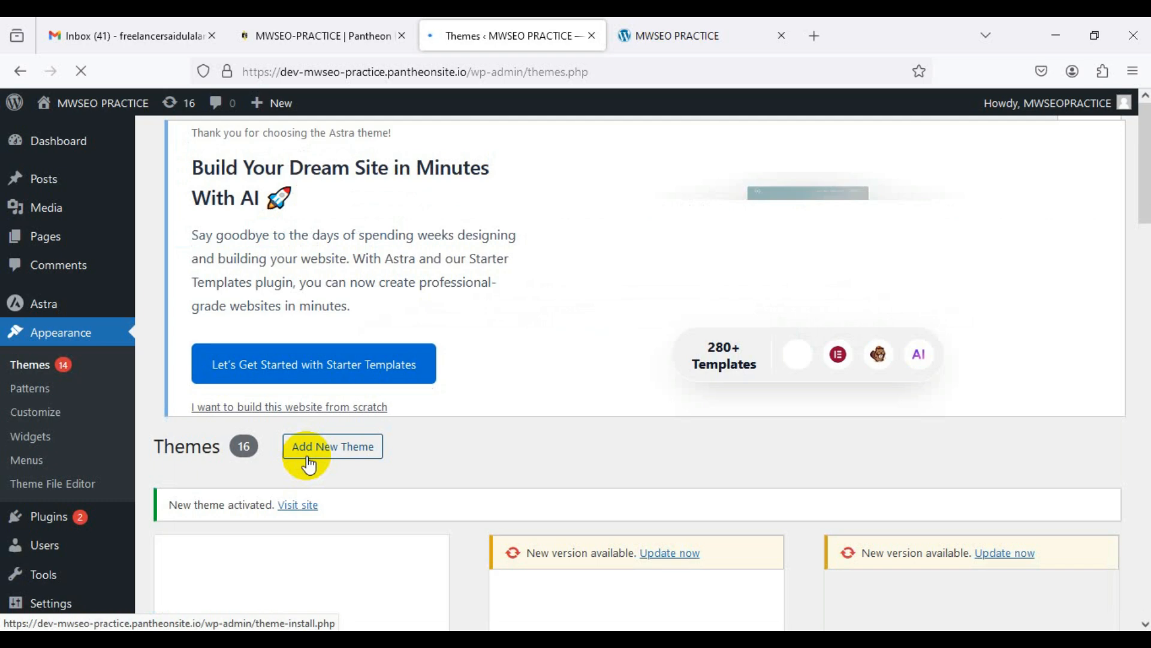
# Step: Reload the MWSEO PRACTICE live site in Astra's design, comparing it with the Themes page
pyautogui.click(726, 34)
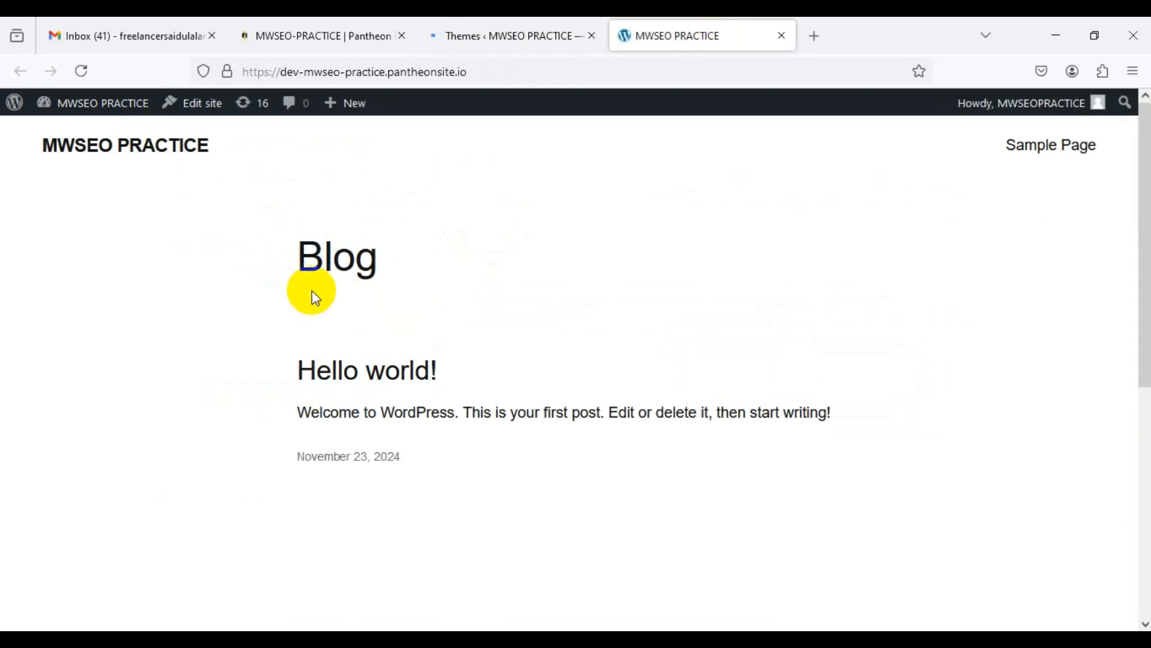
pyautogui.click(82, 70)
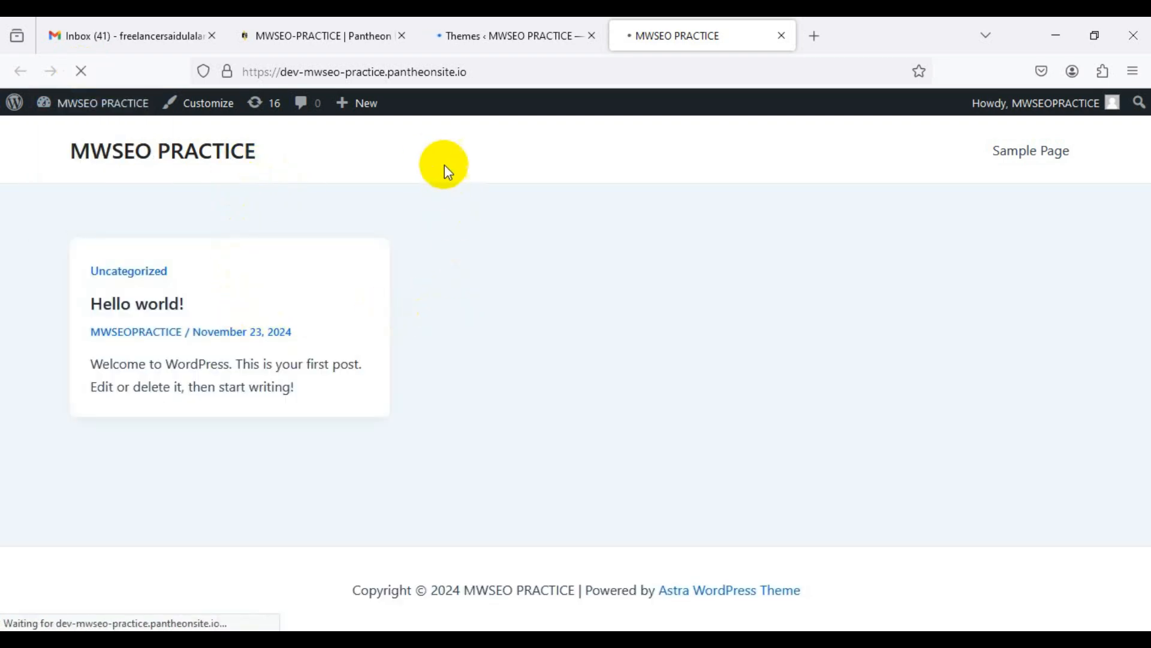
pyautogui.click(501, 30)
pyautogui.click(642, 35)
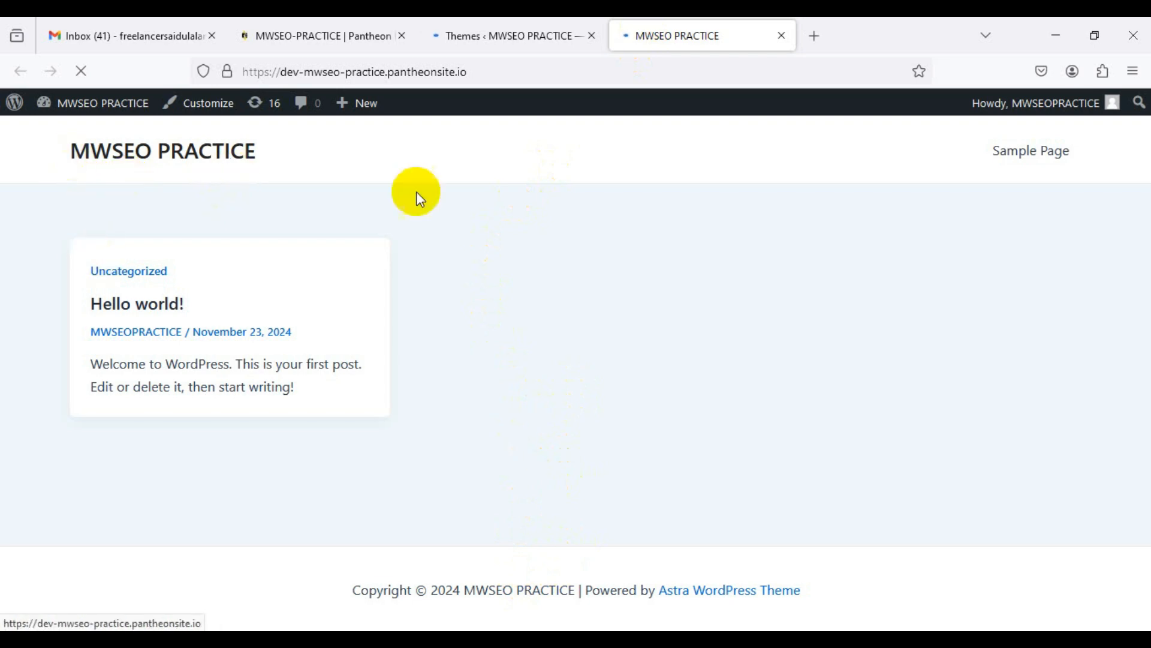
pyautogui.click(485, 34)
pyautogui.click(680, 35)
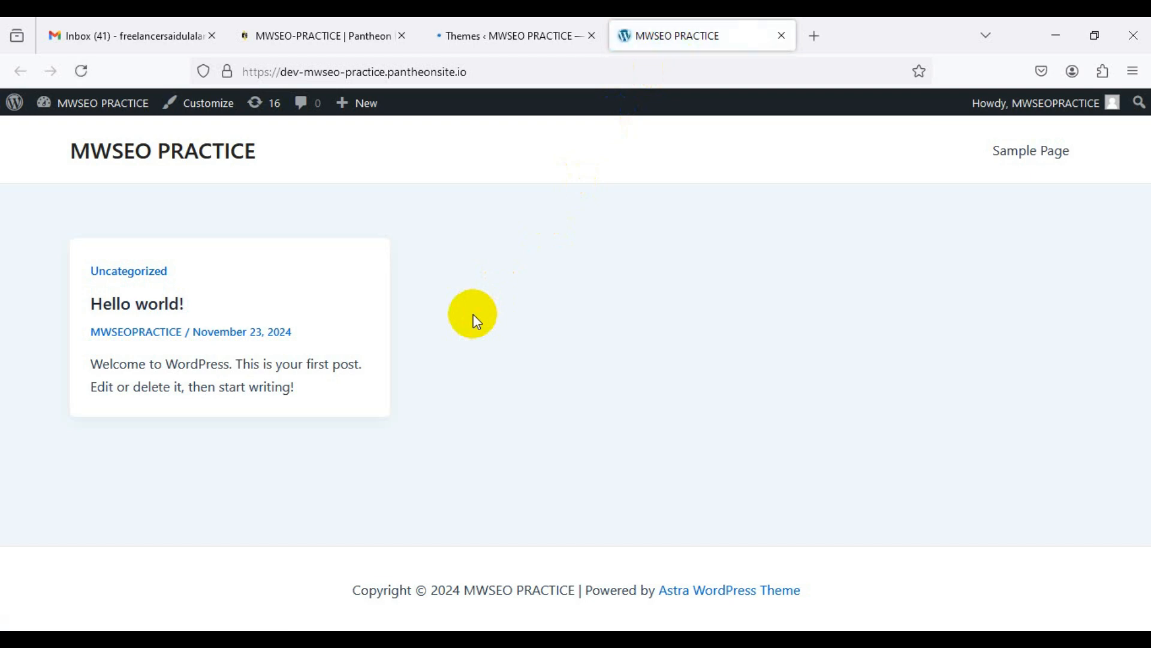
pyautogui.click(486, 36)
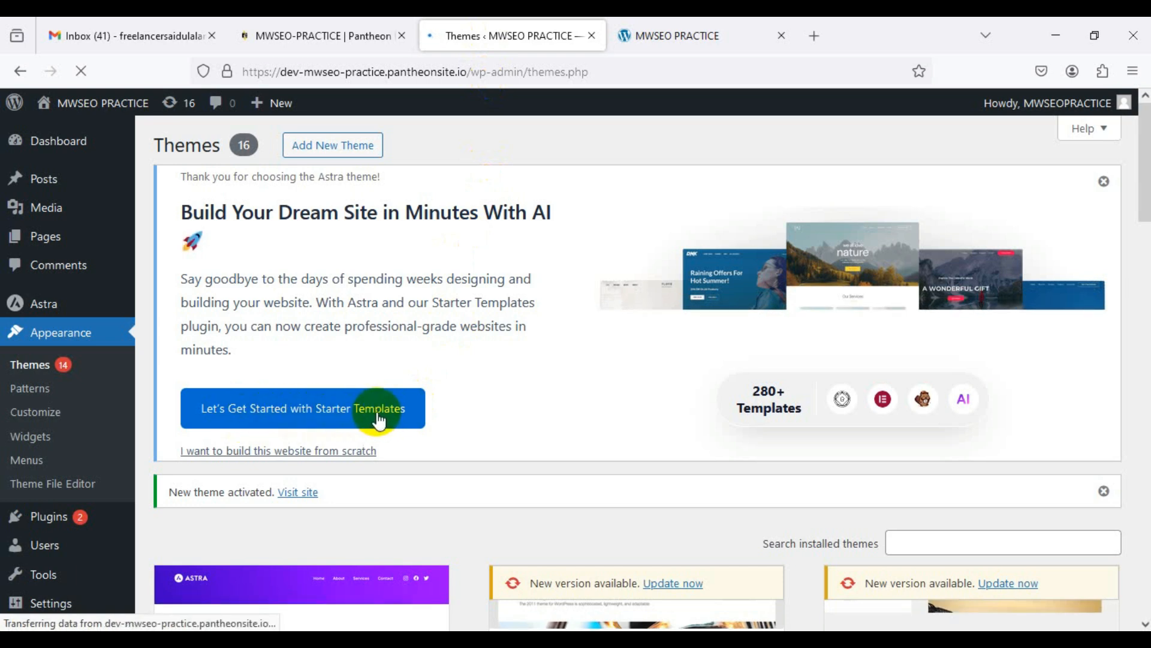
# Step: Launch Astra Starter Templates, then present slide 24 on Google Search Console full screen
pyautogui.click(319, 411)
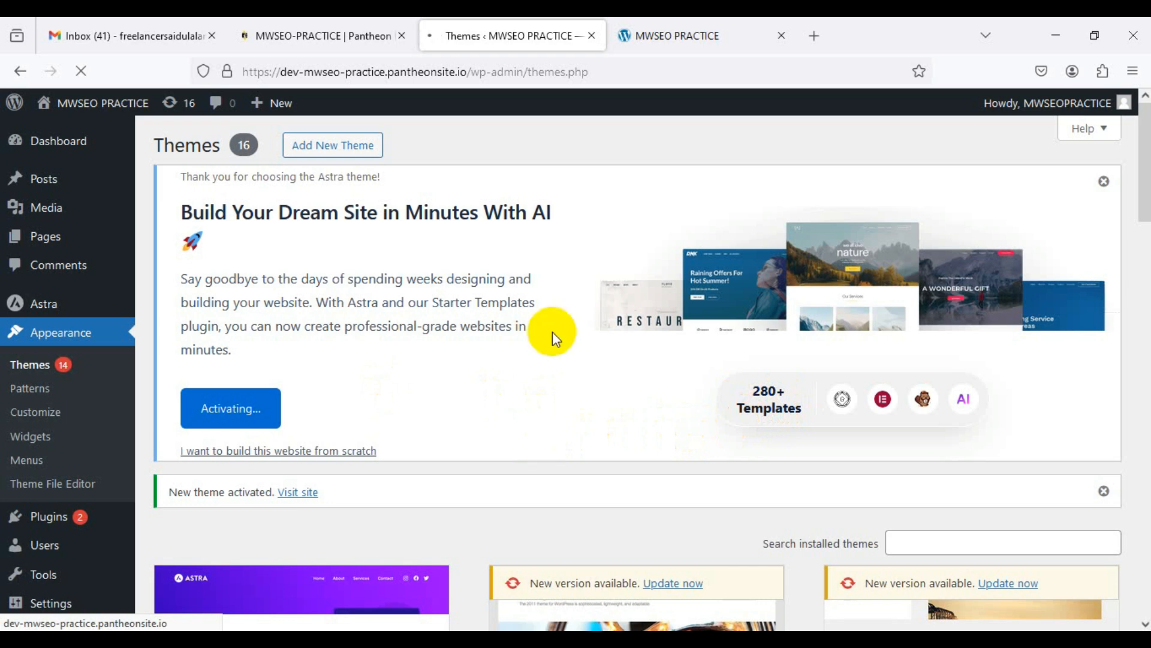
pyautogui.click(651, 38)
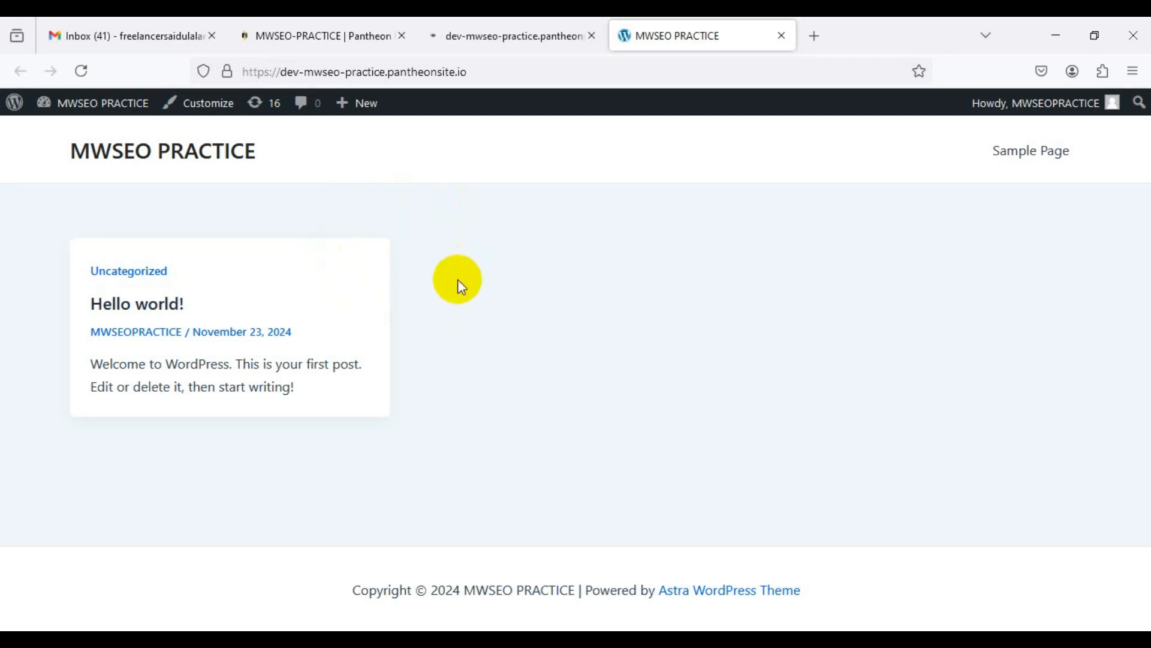
pyautogui.click(480, 36)
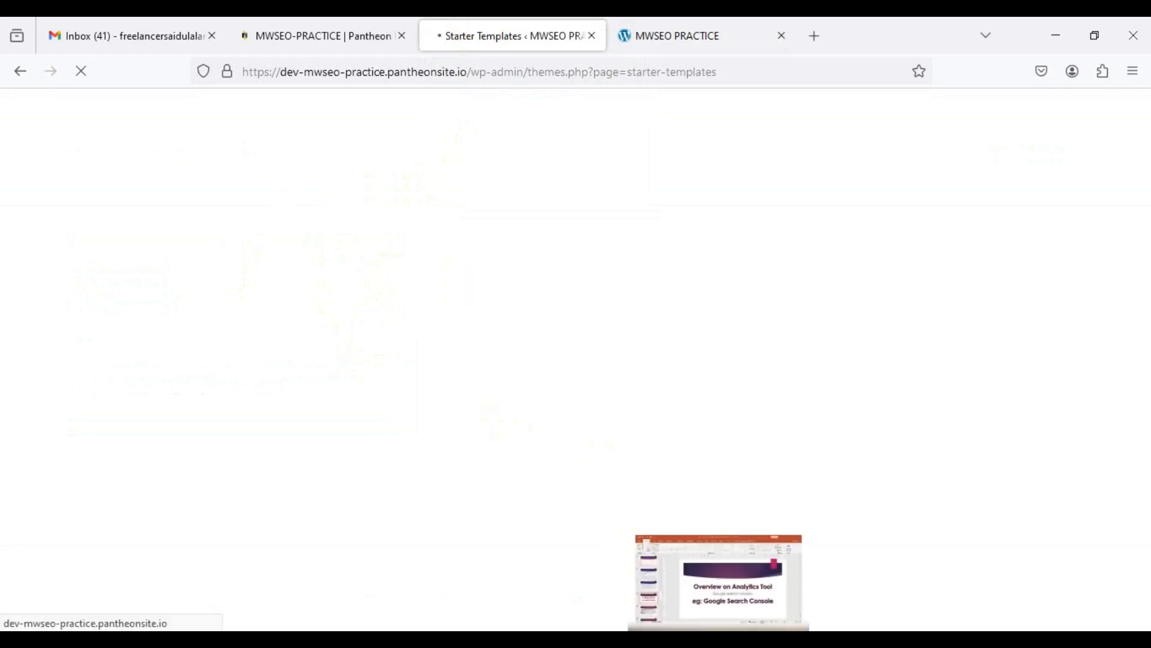
pyautogui.click(718, 639)
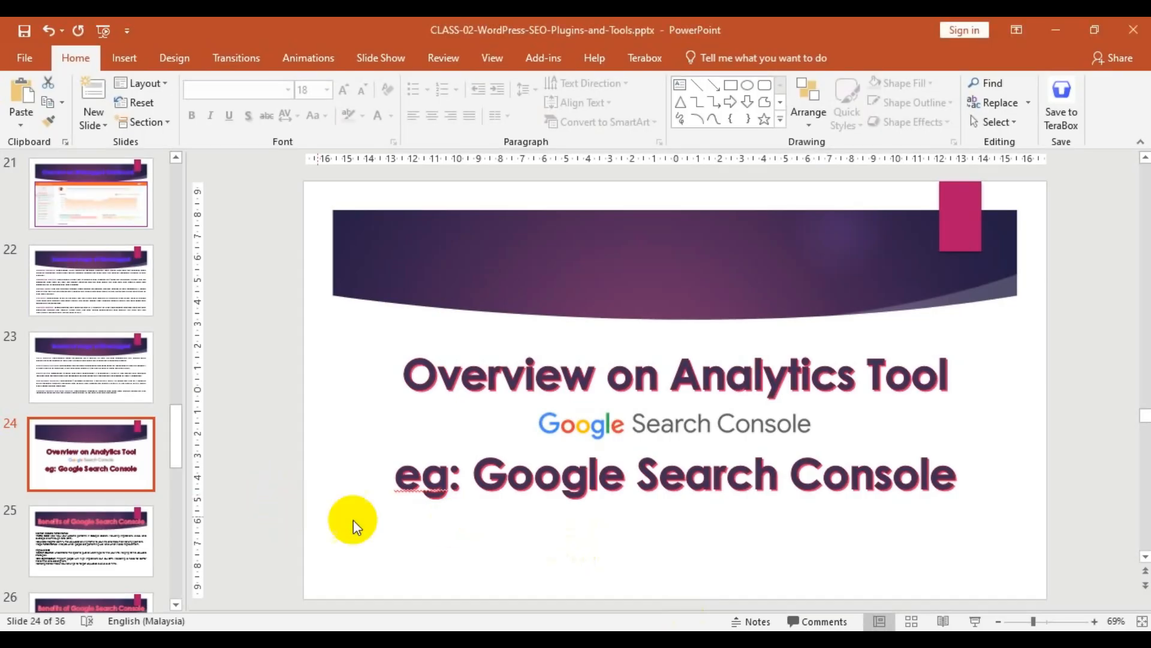
pyautogui.click(975, 621)
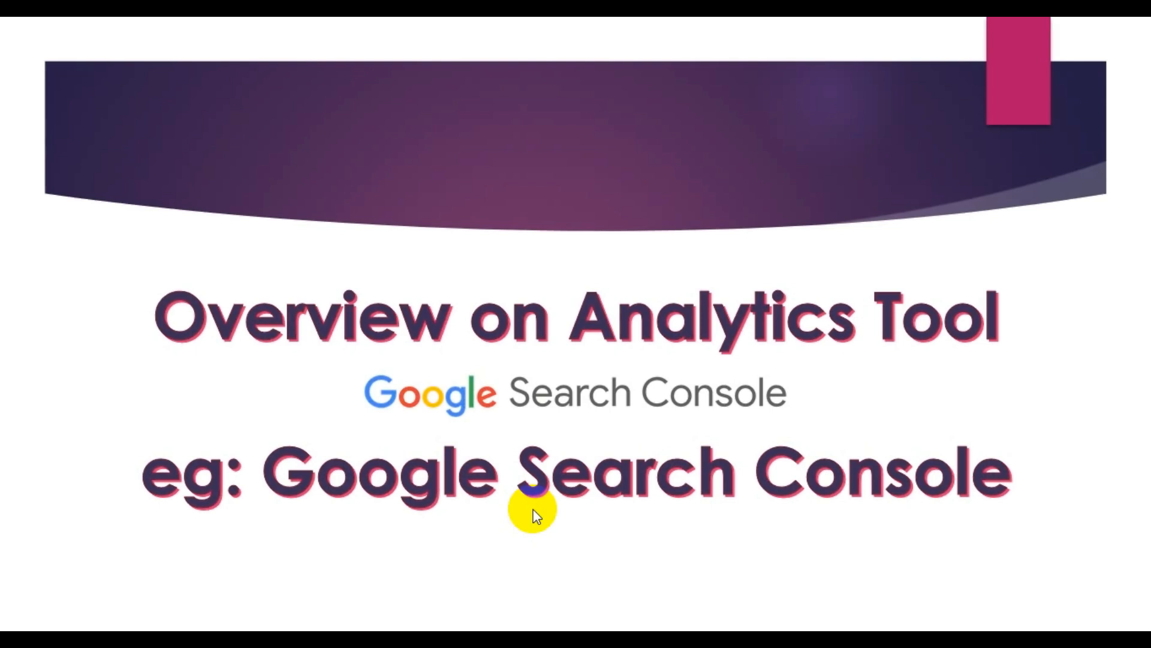
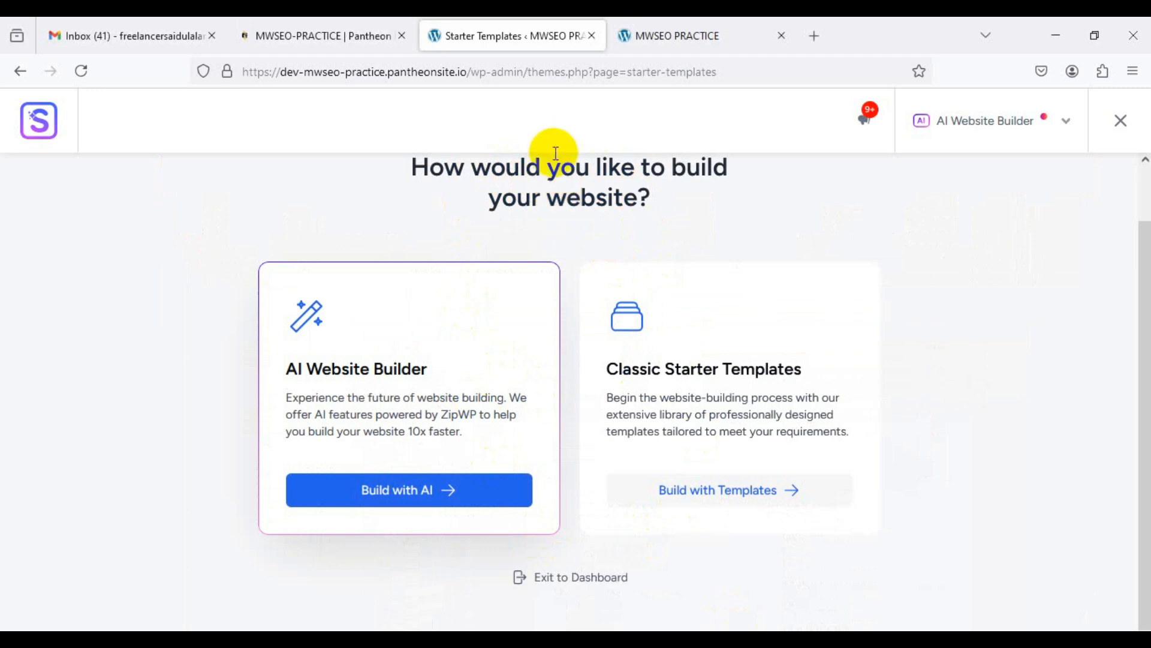
# Step: Leave Starter Templates for the Themes page and start loading the Astra Customizer
pyautogui.click(354, 37)
pyautogui.click(449, 30)
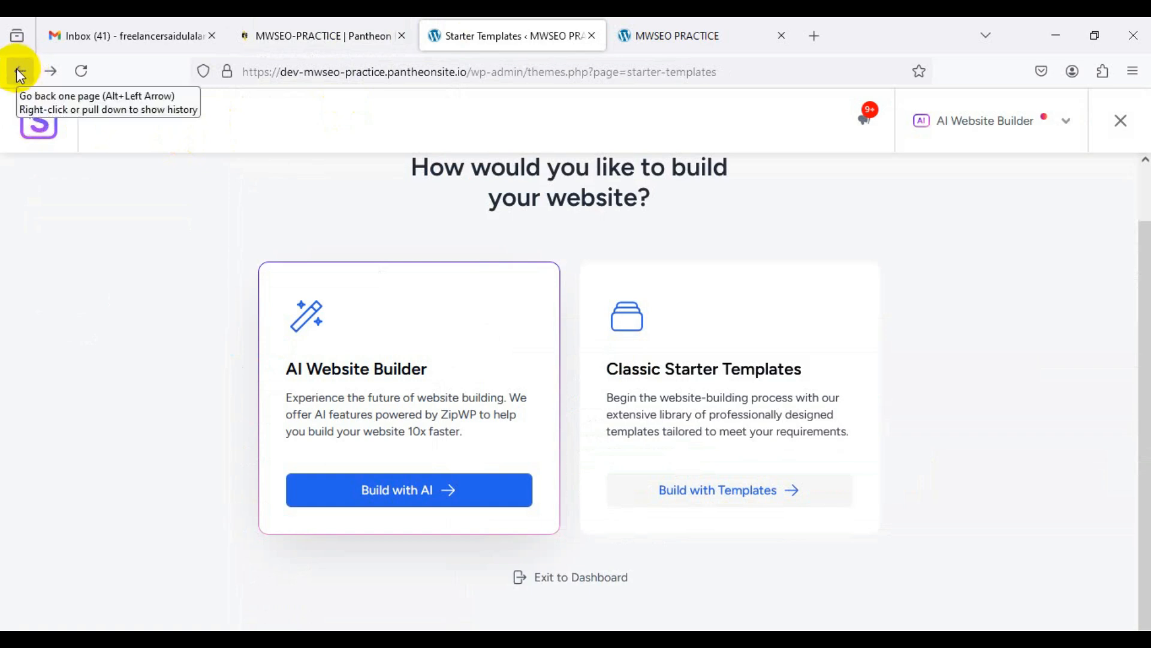
pyautogui.click(18, 73)
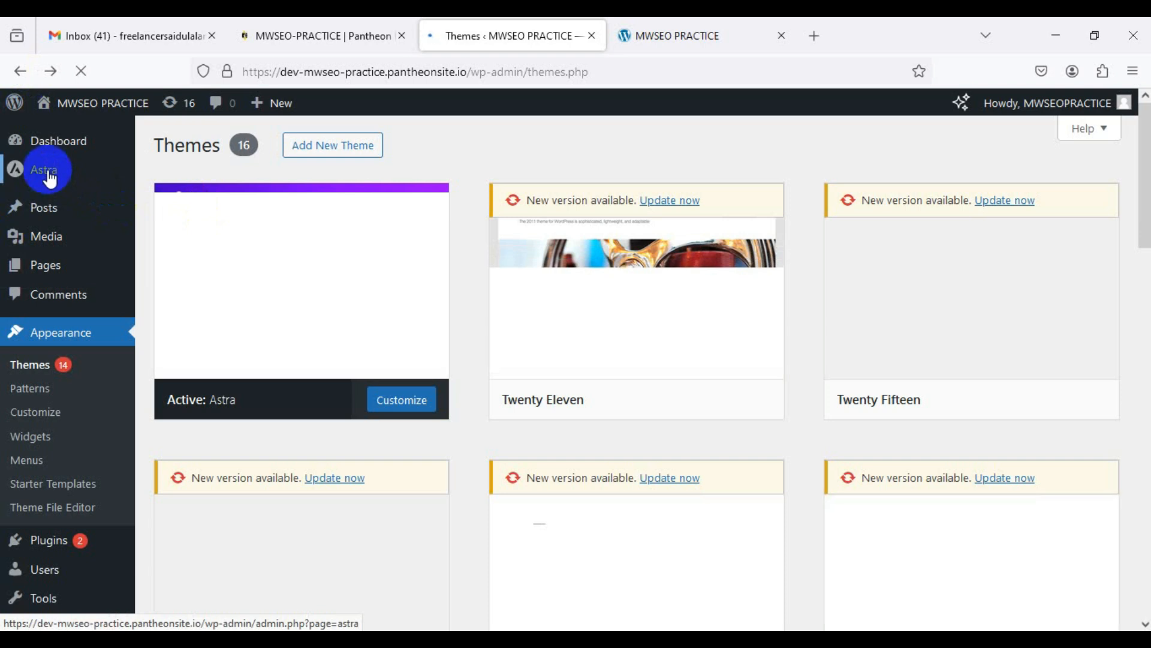
pyautogui.moveTo(50, 178)
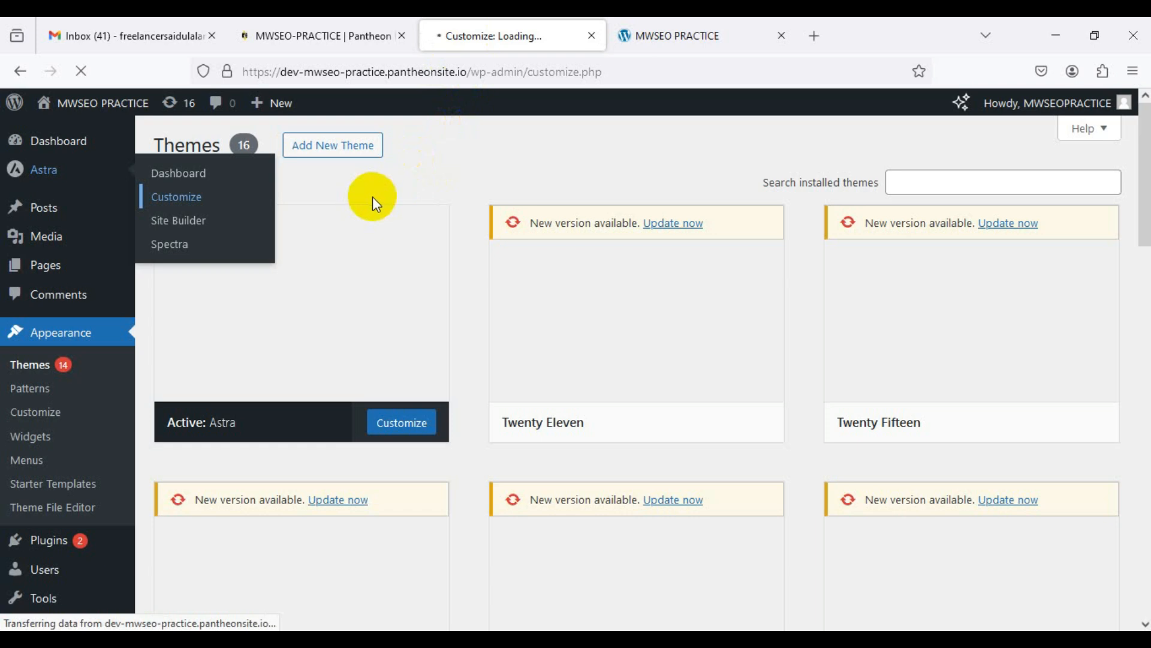
# Step: Check the site front page and Pantheon dashboard, ending on Astra's welcome dashboard
pyautogui.click(705, 19)
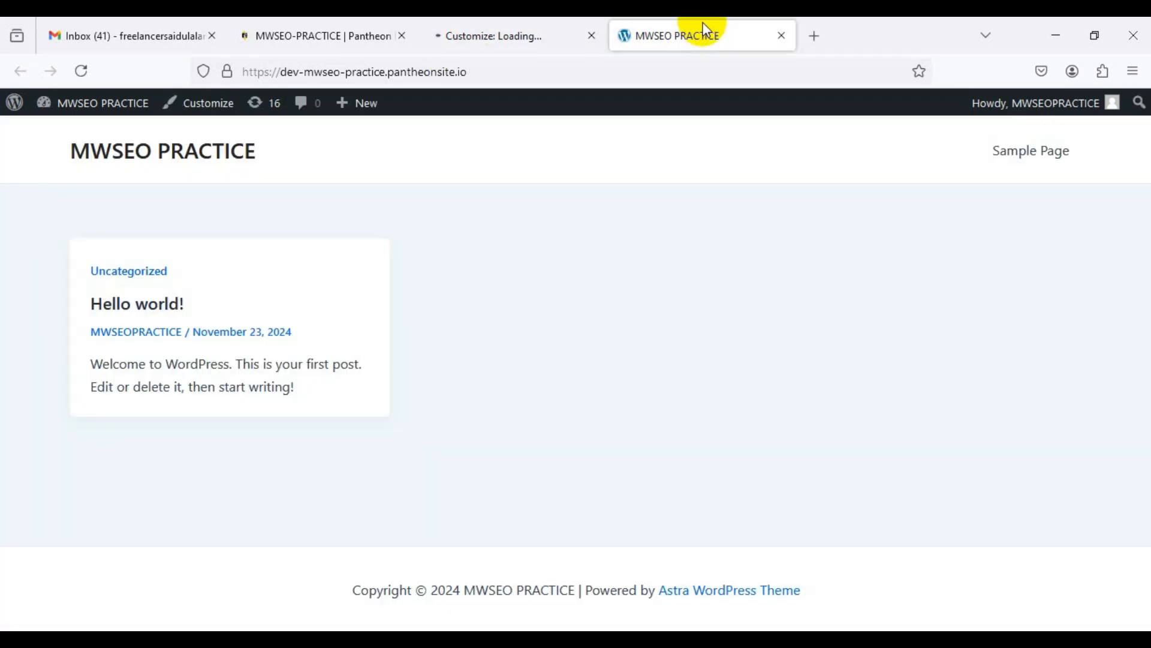
pyautogui.click(505, 34)
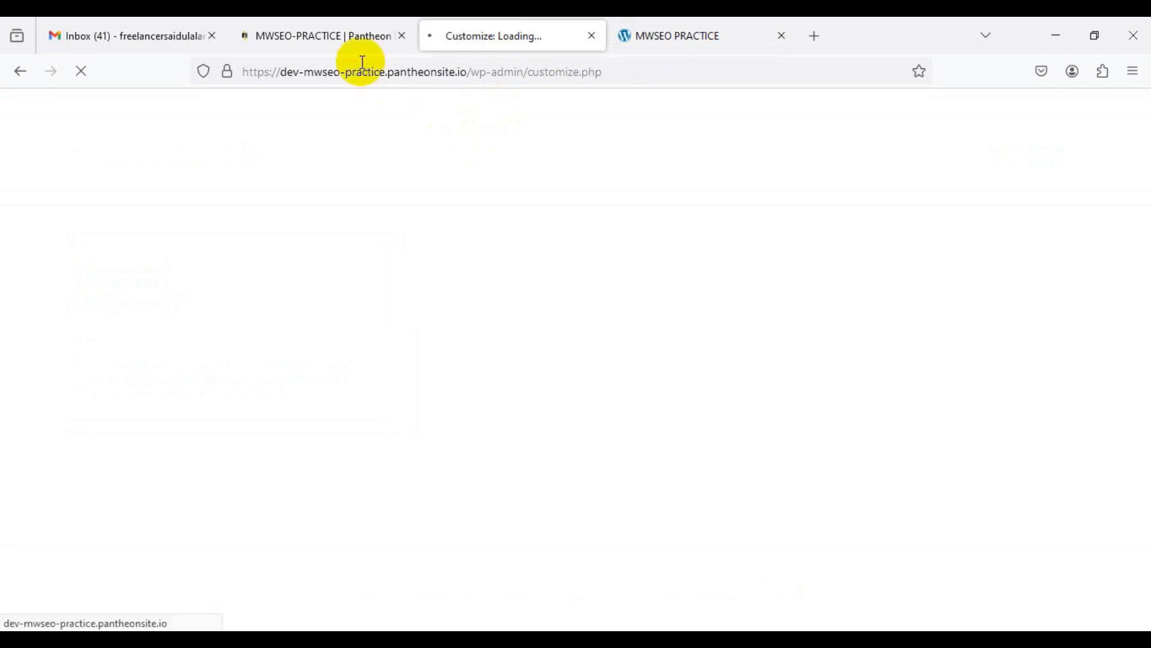
pyautogui.click(354, 37)
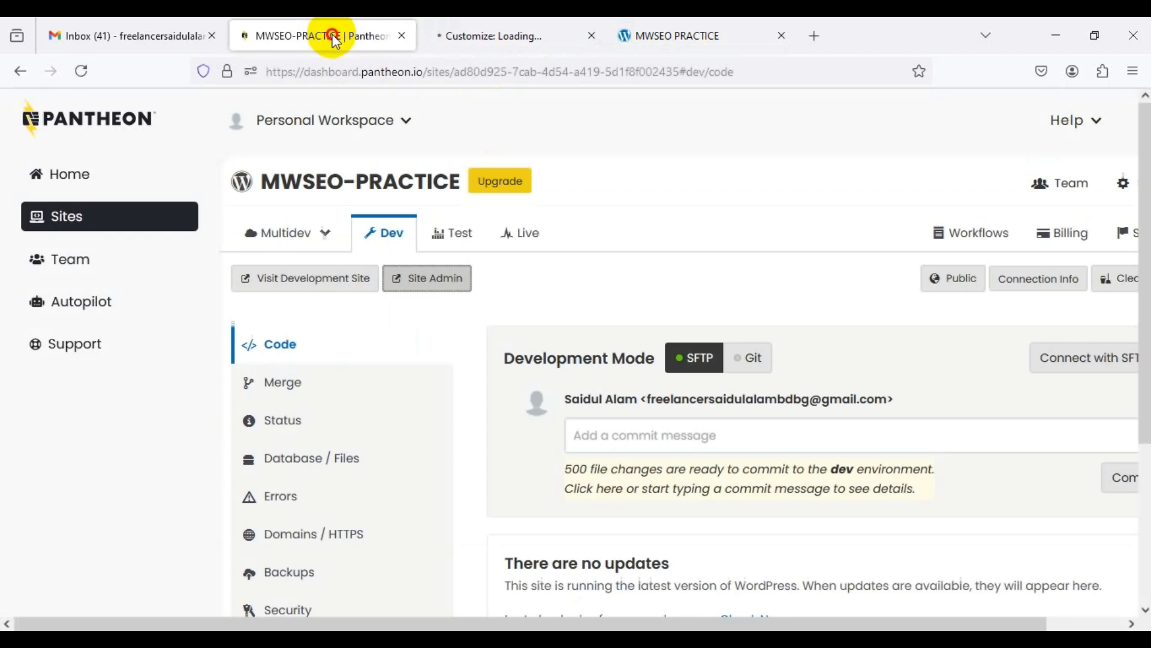
pyautogui.click(480, 32)
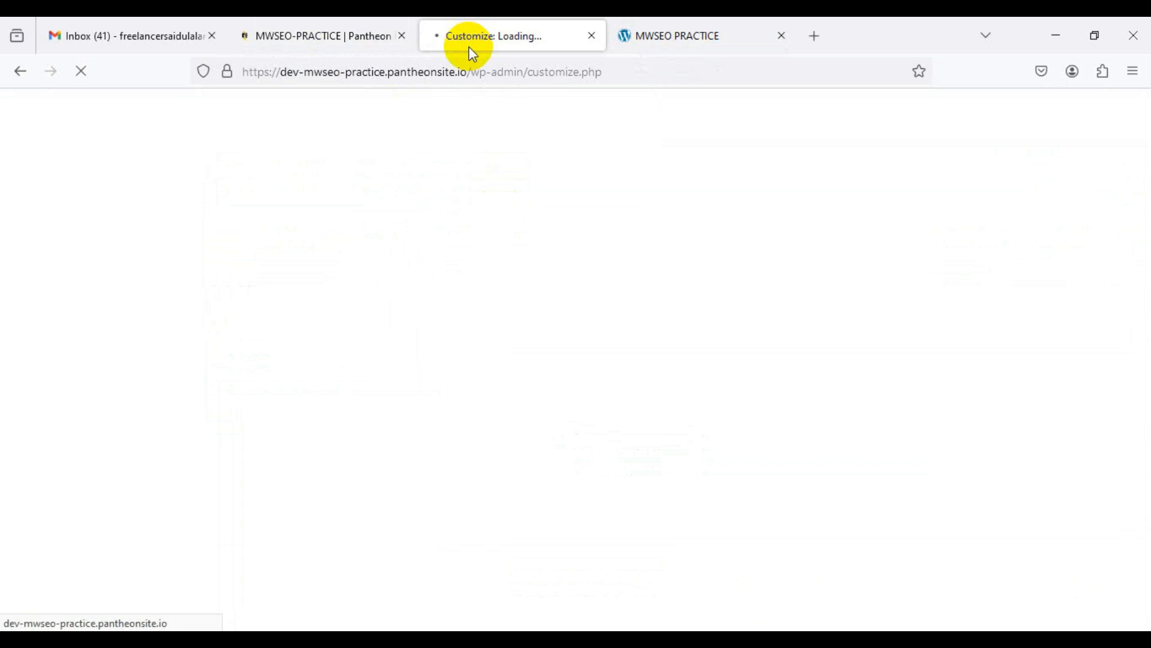
pyautogui.click(661, 37)
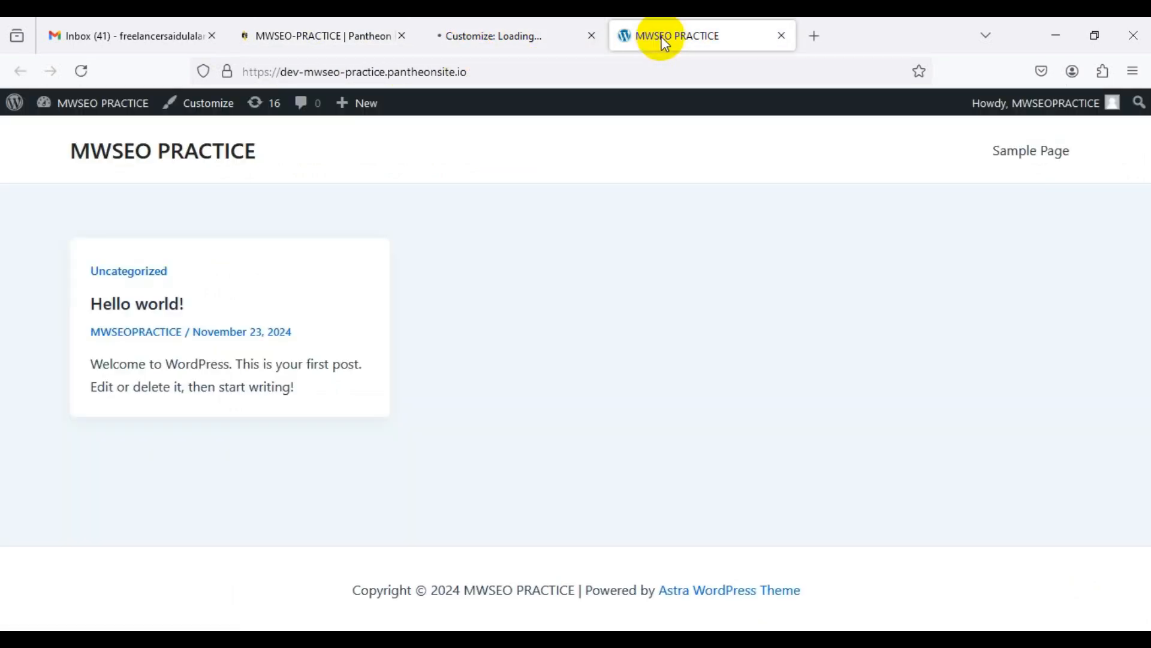
pyautogui.click(516, 40)
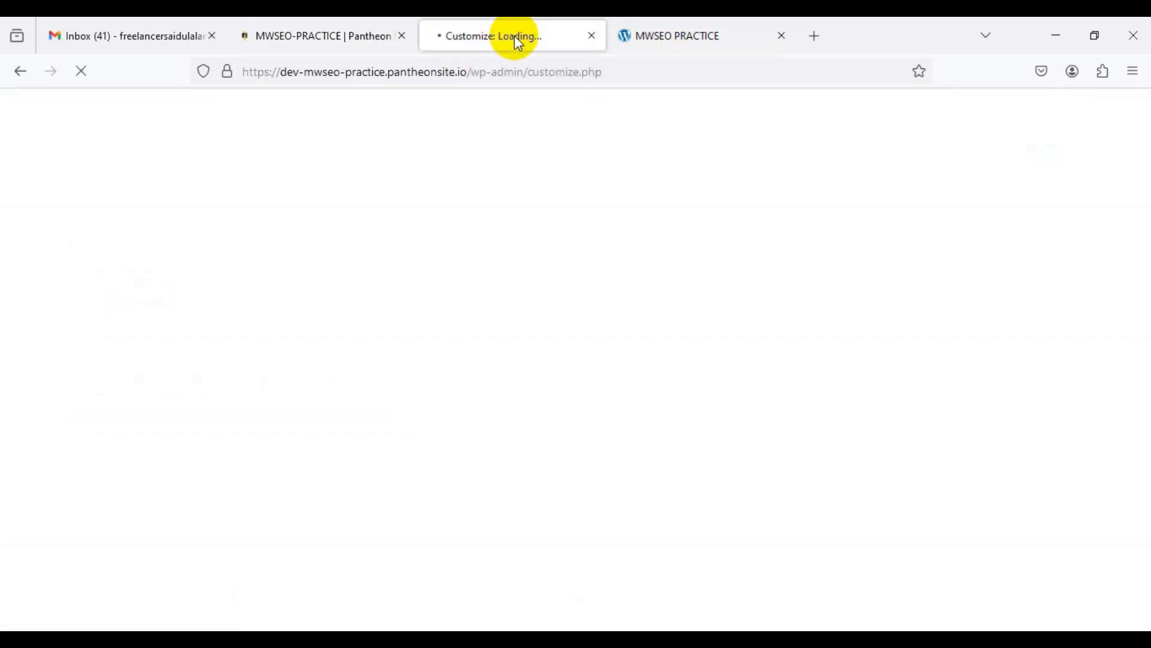
pyautogui.click(352, 38)
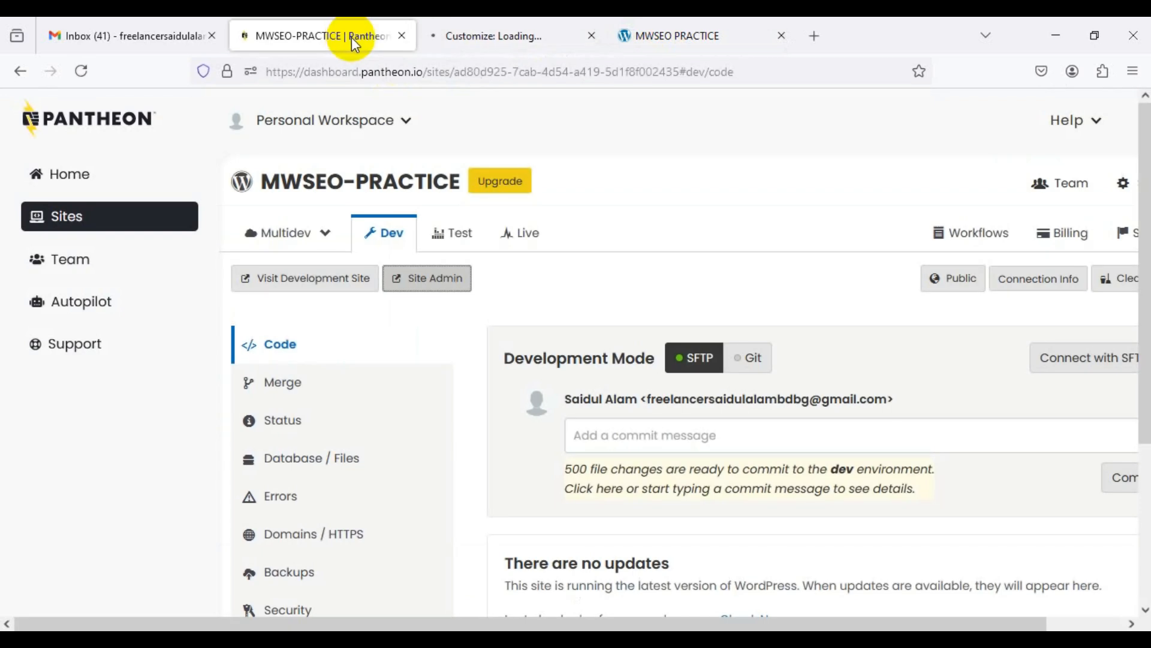
pyautogui.click(489, 35)
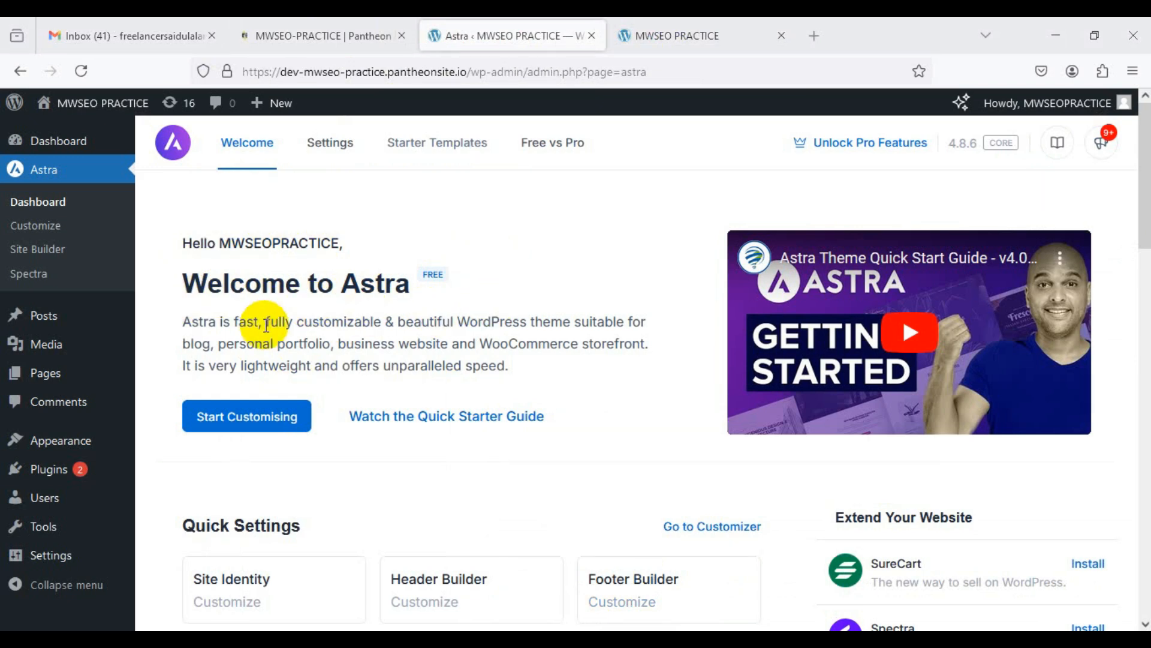
# Step: Go to Astra's Dashboard and open its Starter Templates tab
pyautogui.click(53, 180)
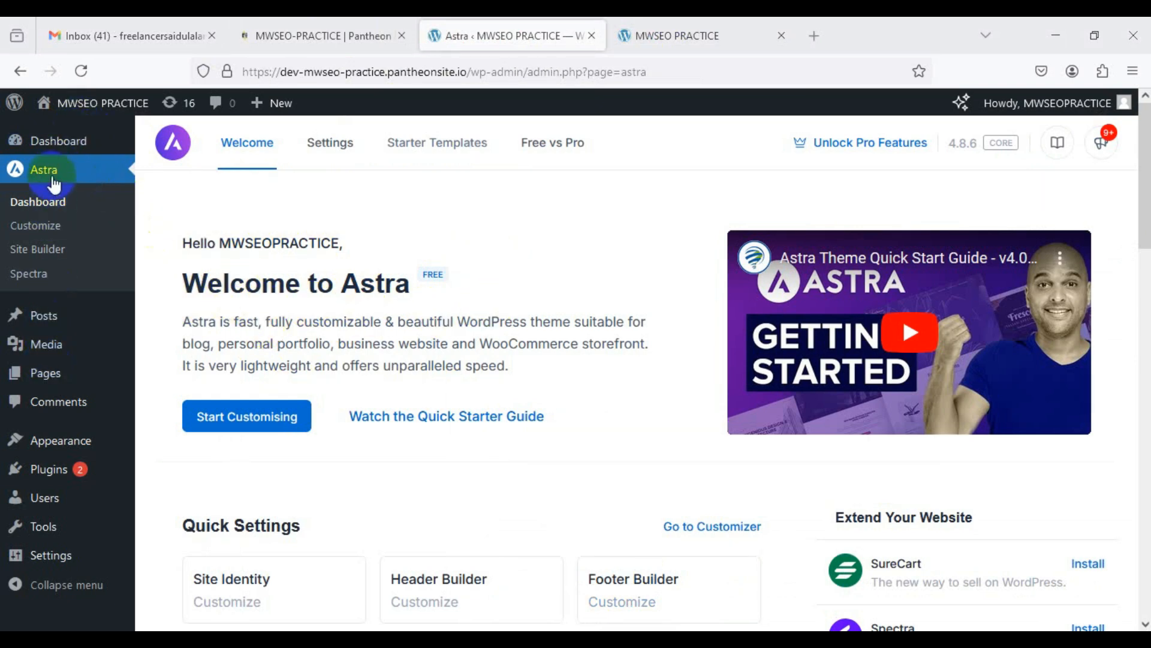
pyautogui.click(37, 205)
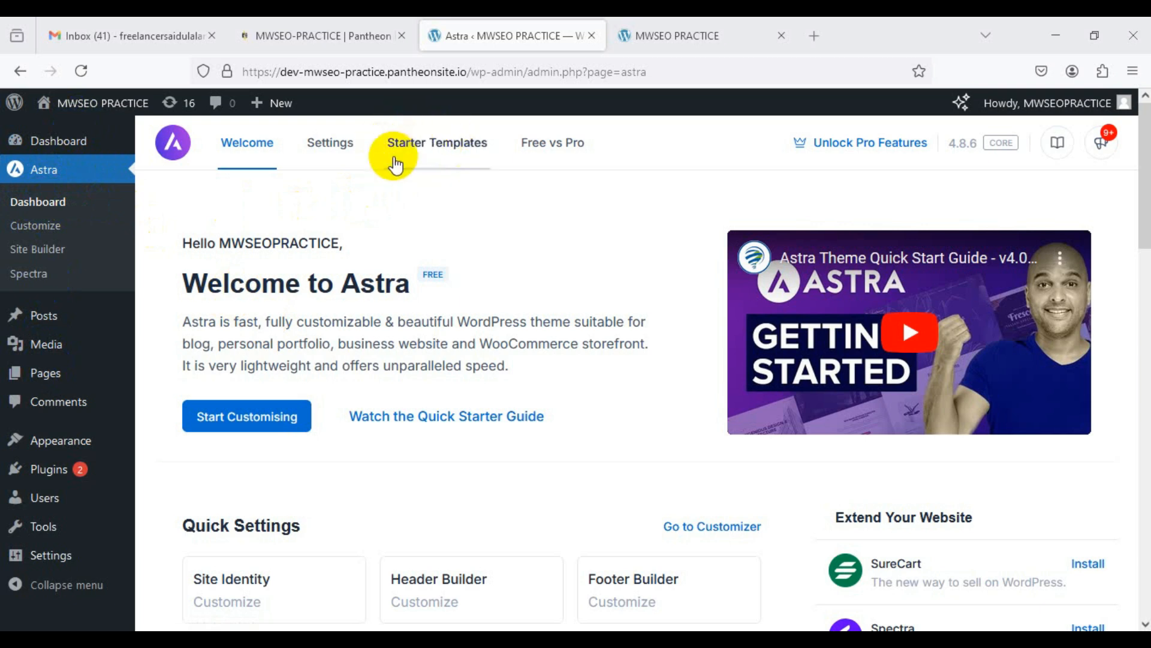
pyautogui.click(442, 153)
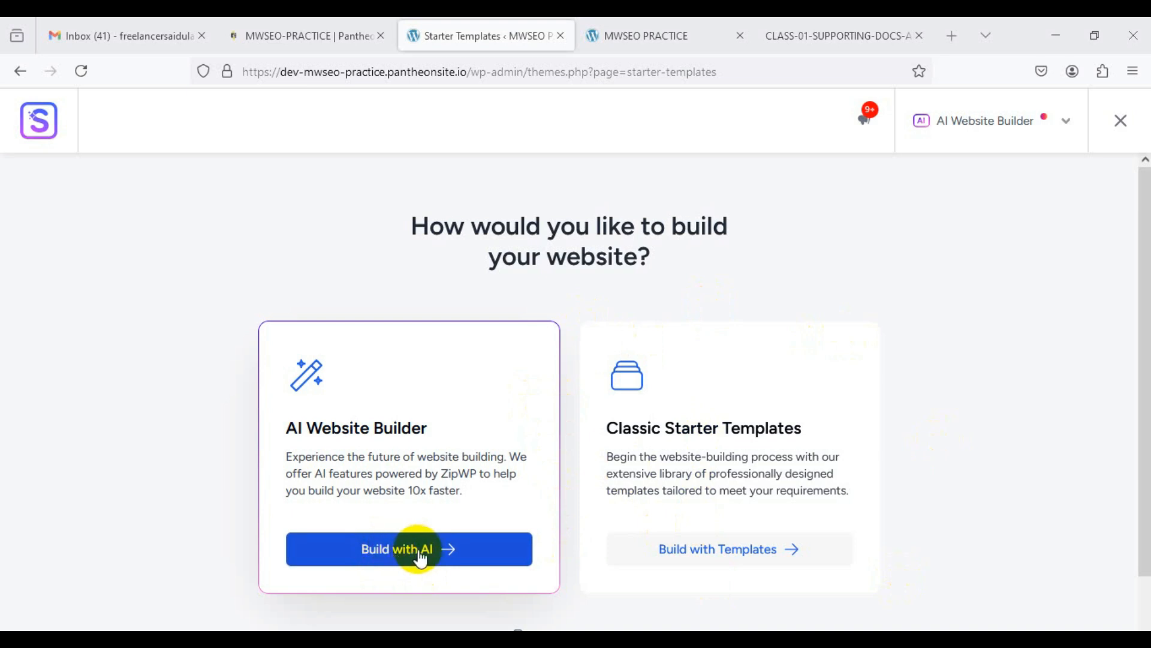
# Step: Choose Classic Starter Templates with Elementor, dismiss the AI builder prompt, and browse the grid
pyautogui.click(727, 547)
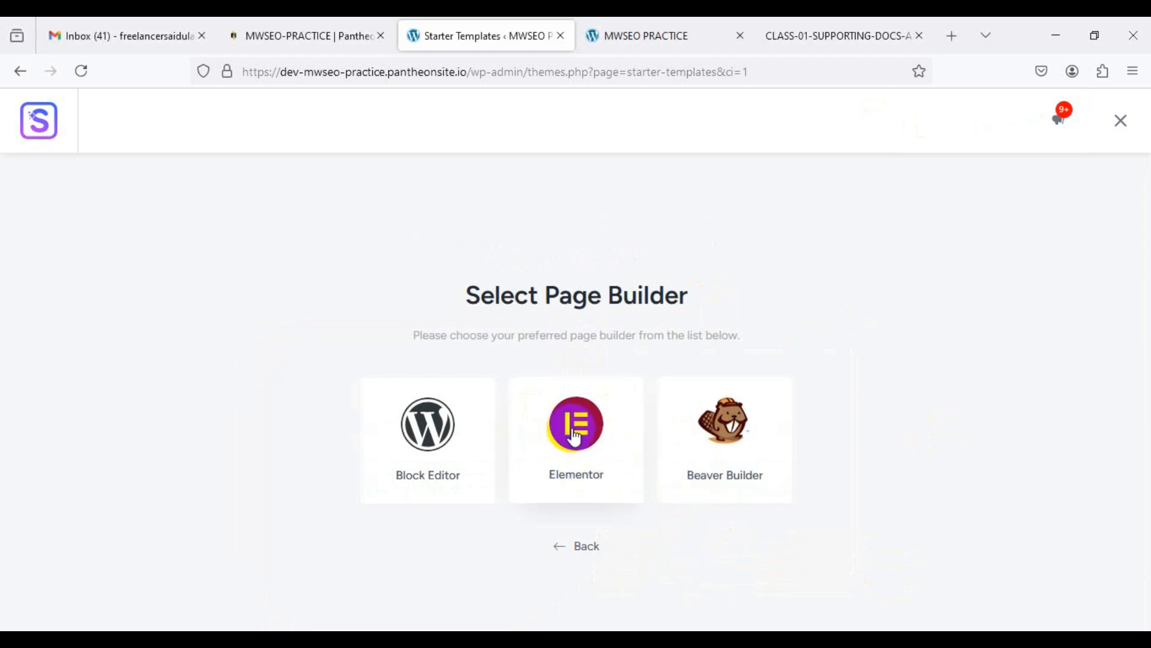
pyautogui.click(576, 455)
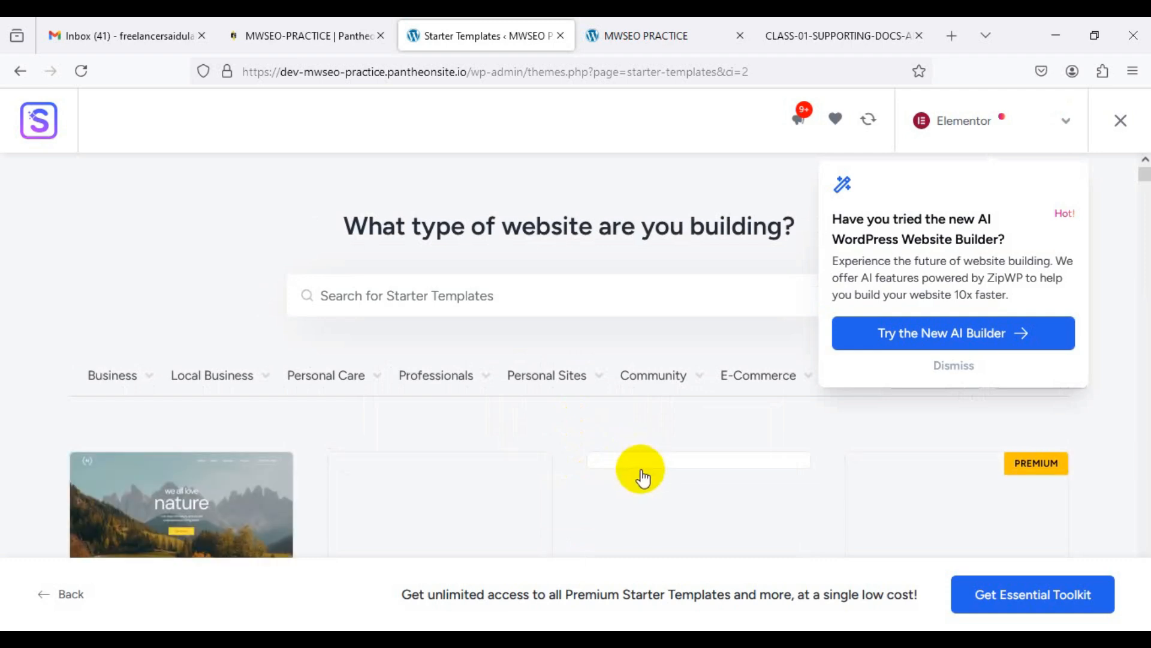
pyautogui.click(952, 367)
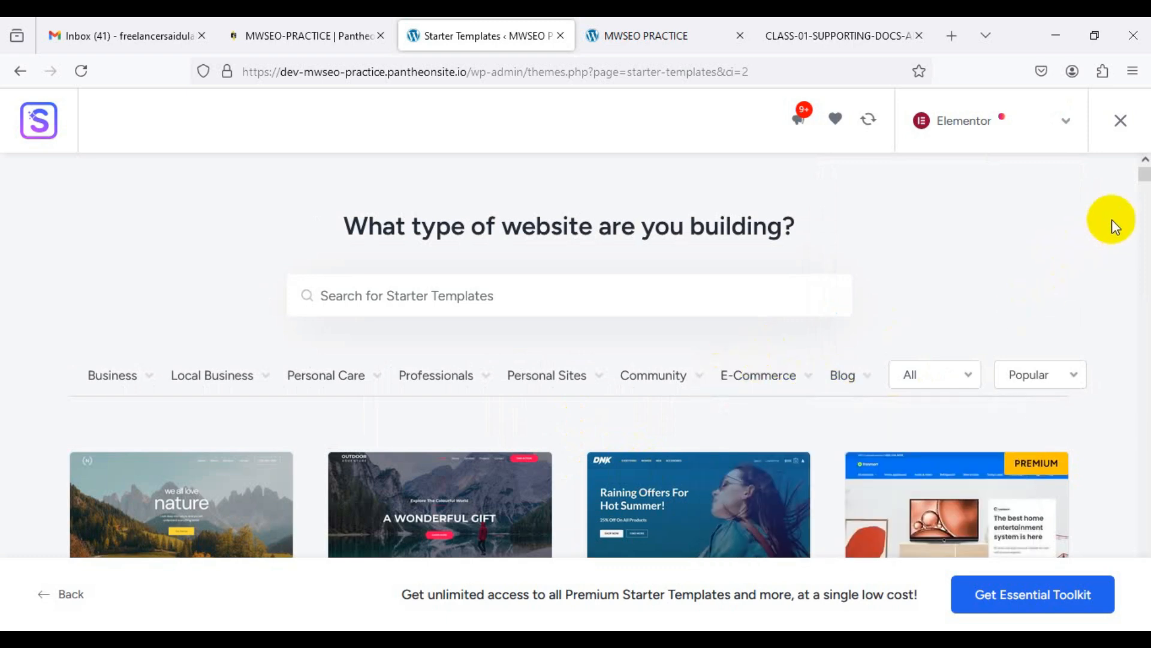
pyautogui.scroll(-15, 1146, 176)
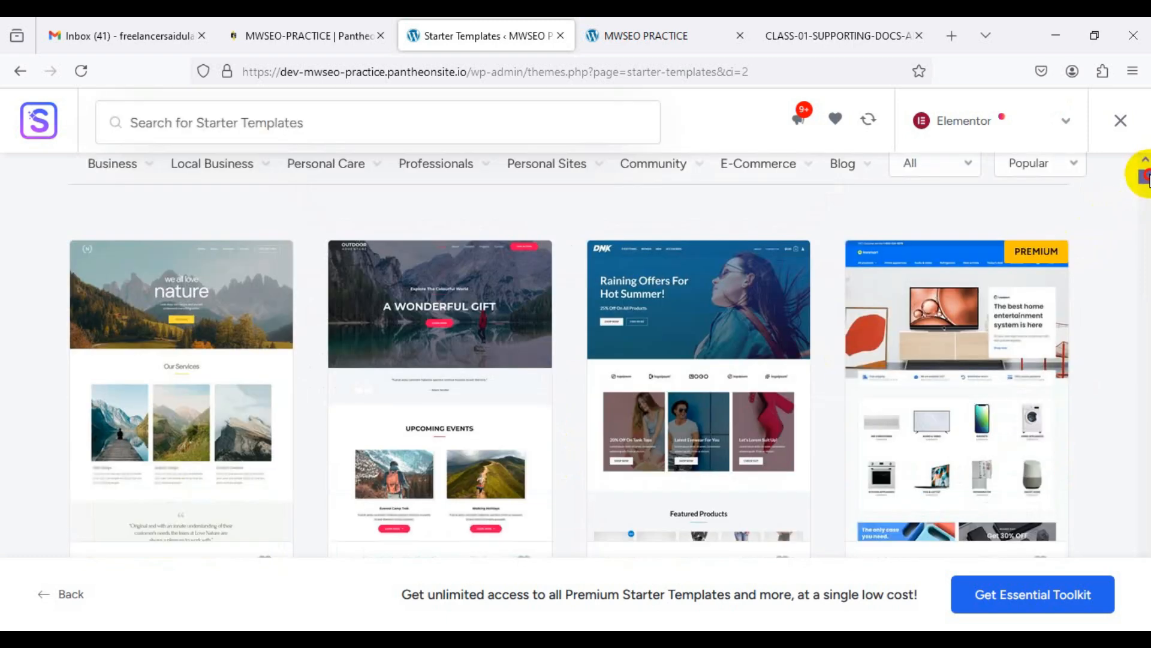
pyautogui.scroll(-5, 1147, 176)
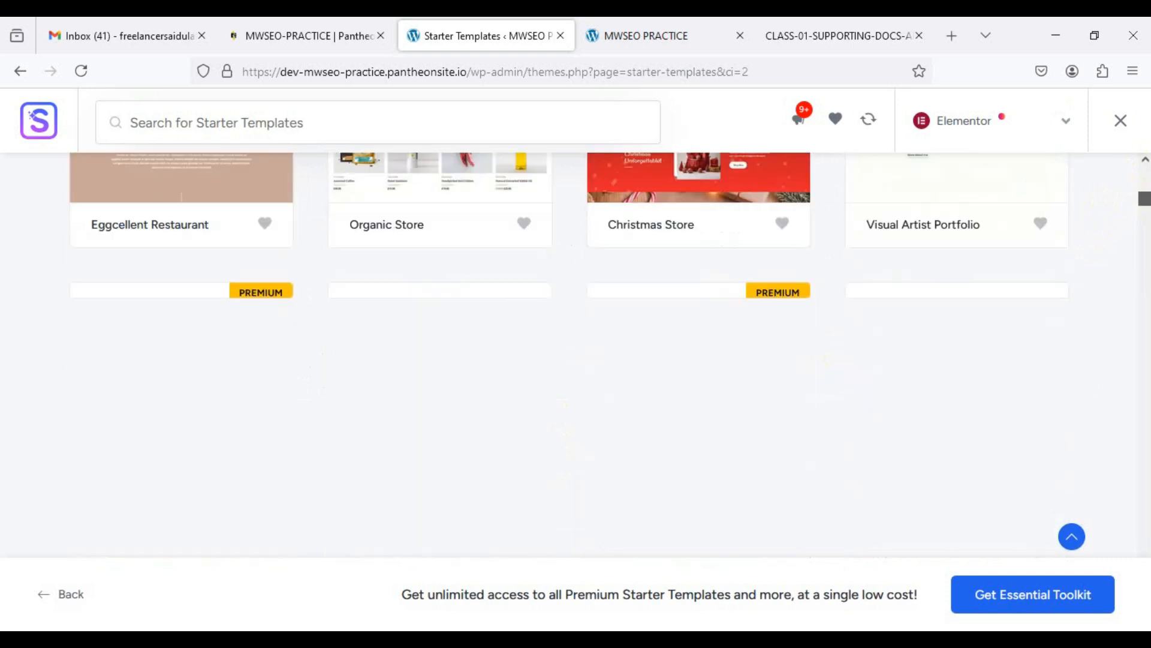
pyautogui.scroll(-1, 567, 354)
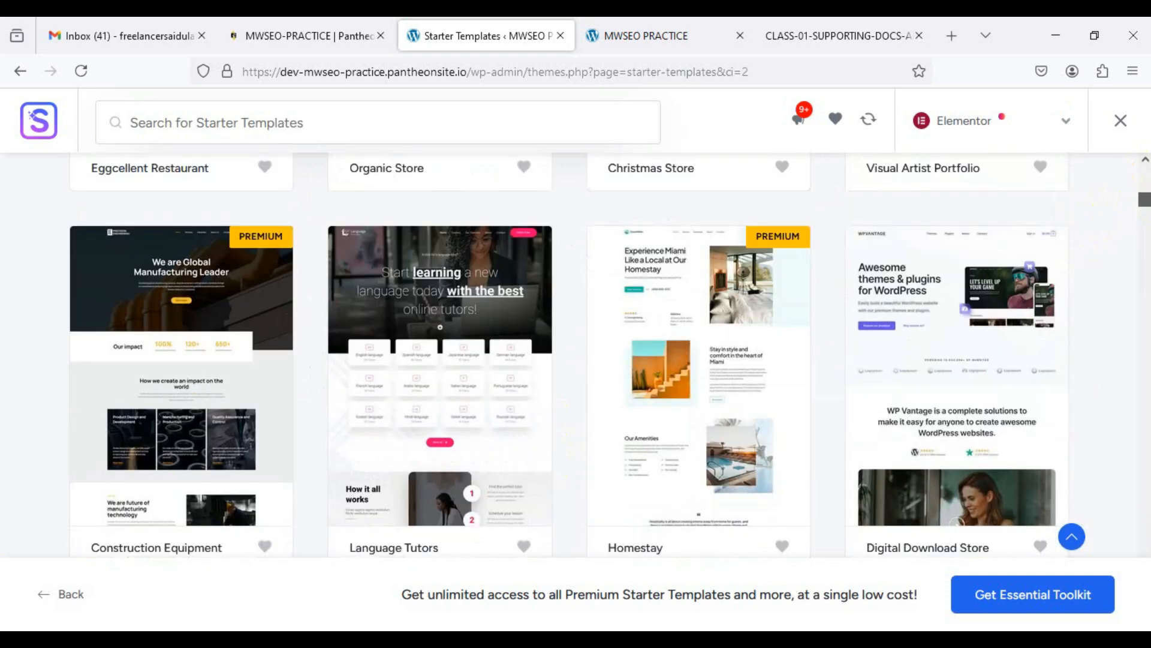
pyautogui.click(1144, 198)
pyautogui.moveTo(1144, 199); pyautogui.dragTo(1147, 211)
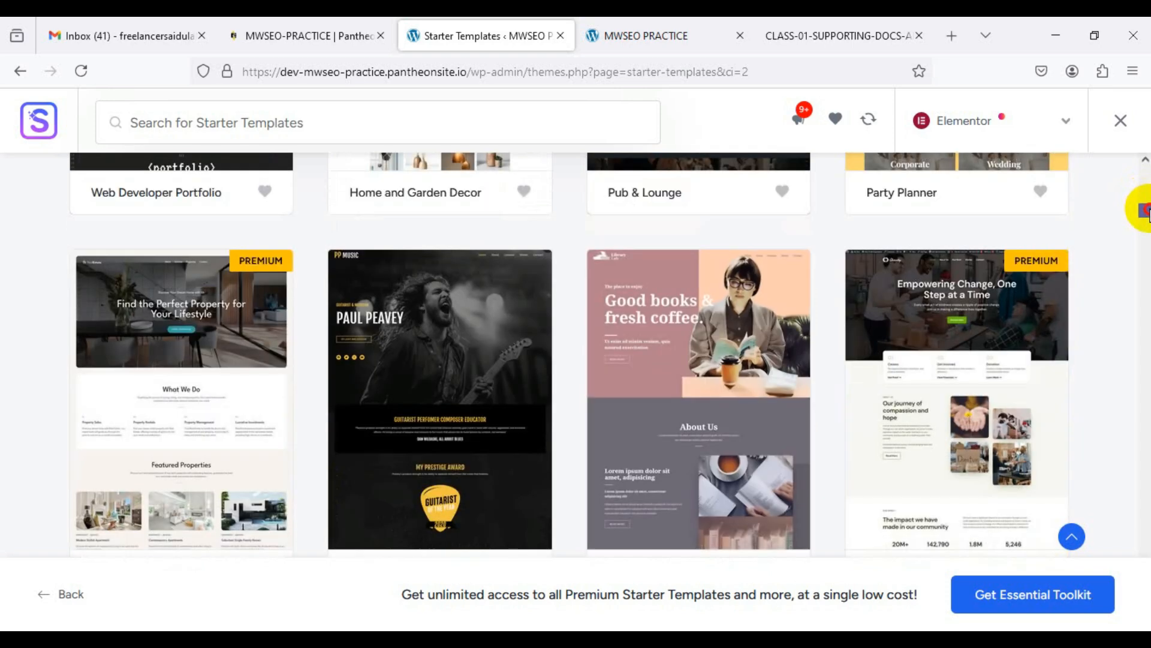
pyautogui.moveTo(1146, 211); pyautogui.dragTo(1141, 141)
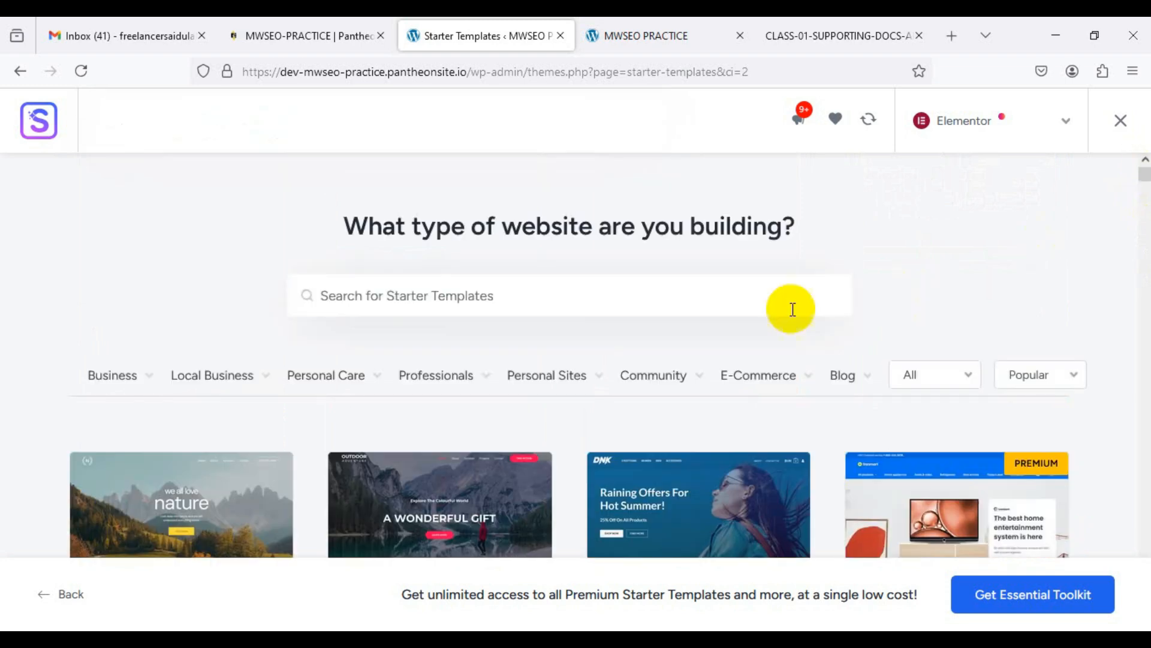
# Step: Look over the Elementor template cards, then put the cursor in the template search box
pyautogui.moveTo(596, 372)
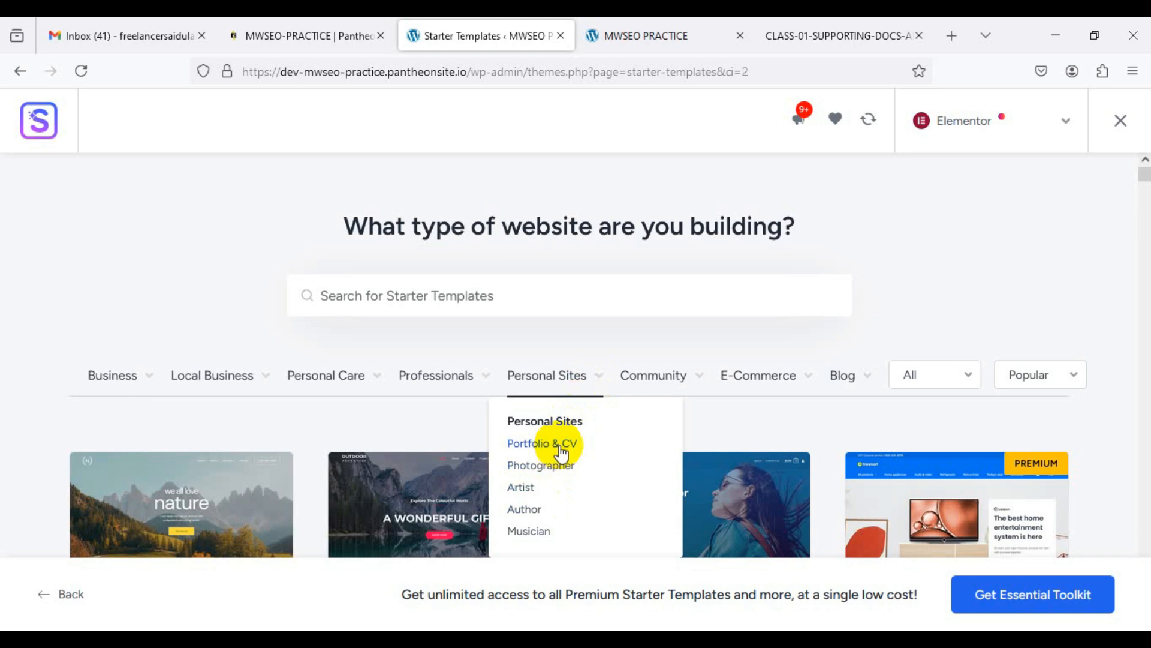
pyautogui.moveTo(772, 397)
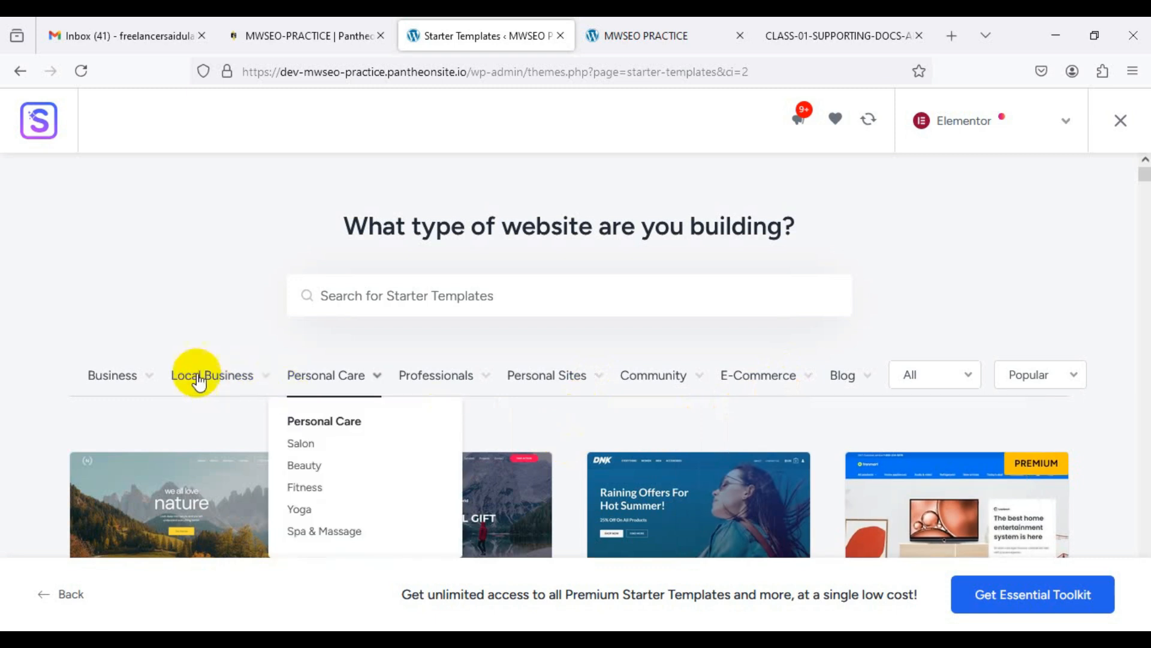
pyautogui.moveTo(136, 372)
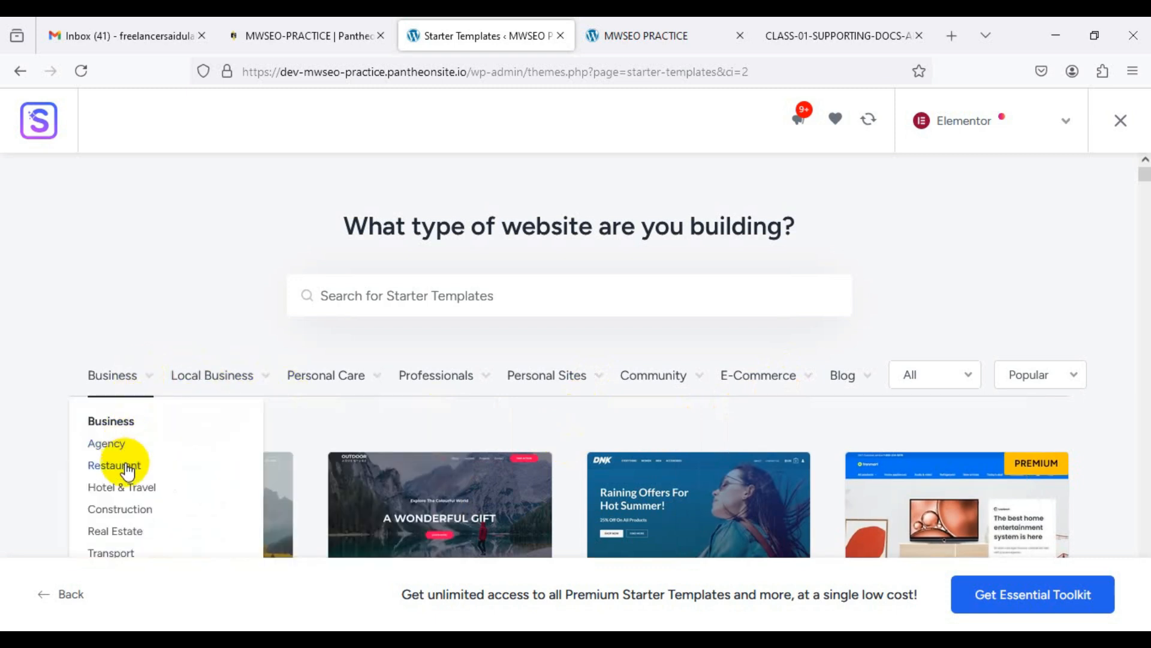
pyautogui.moveTo(207, 395)
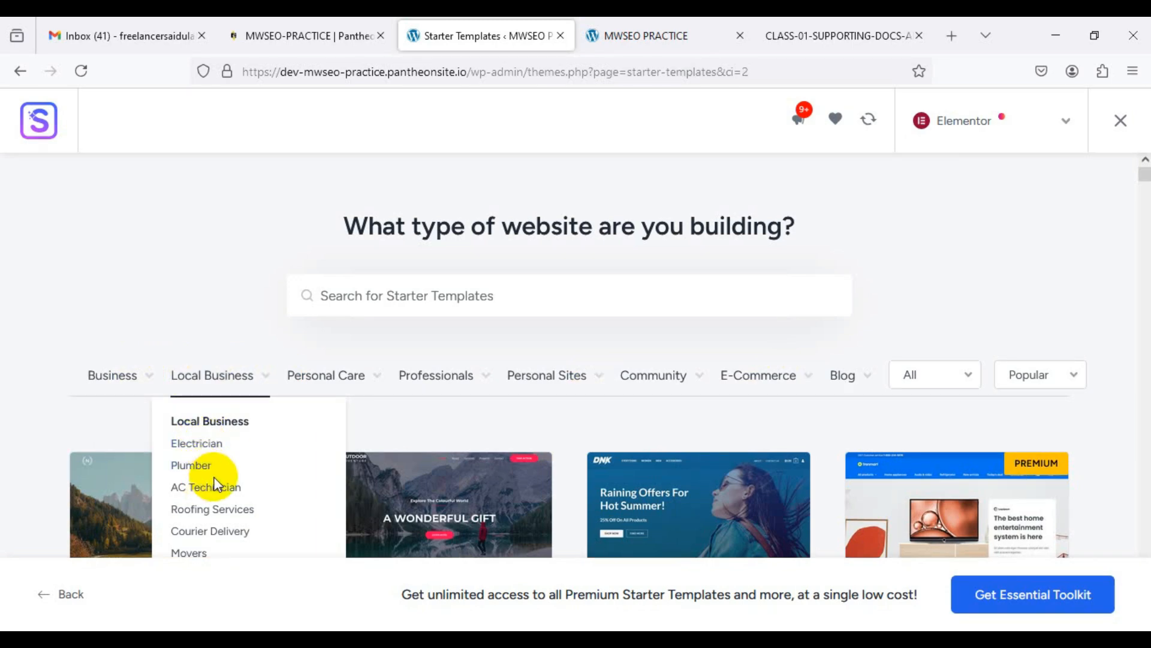
pyautogui.moveTo(323, 386)
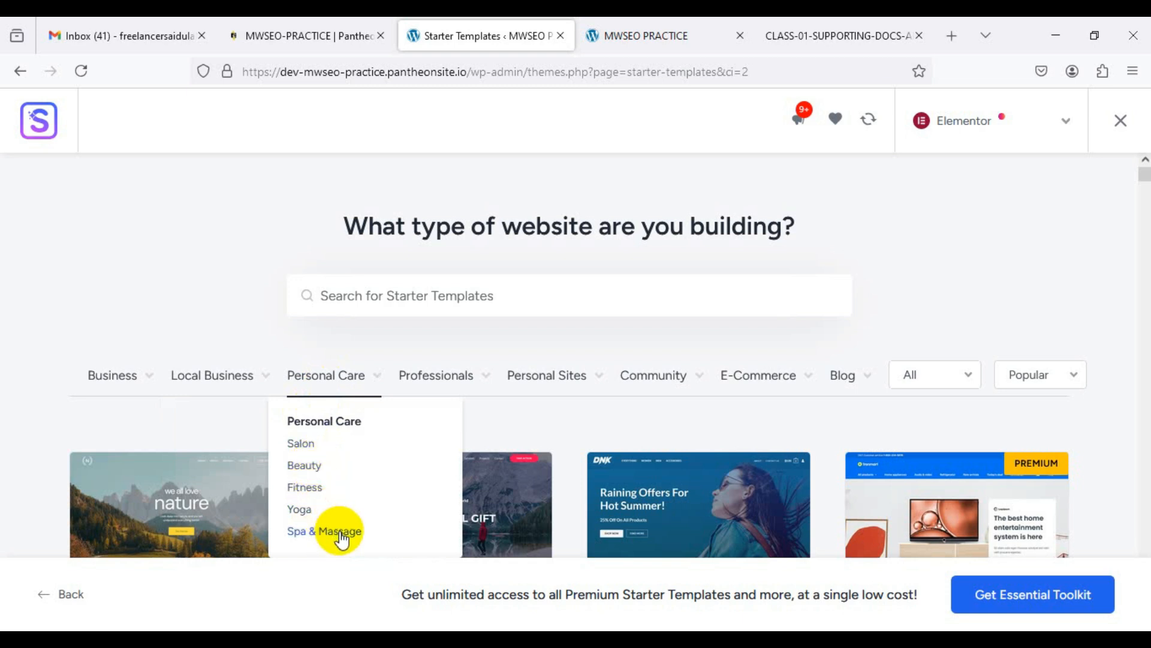
pyautogui.moveTo(446, 387)
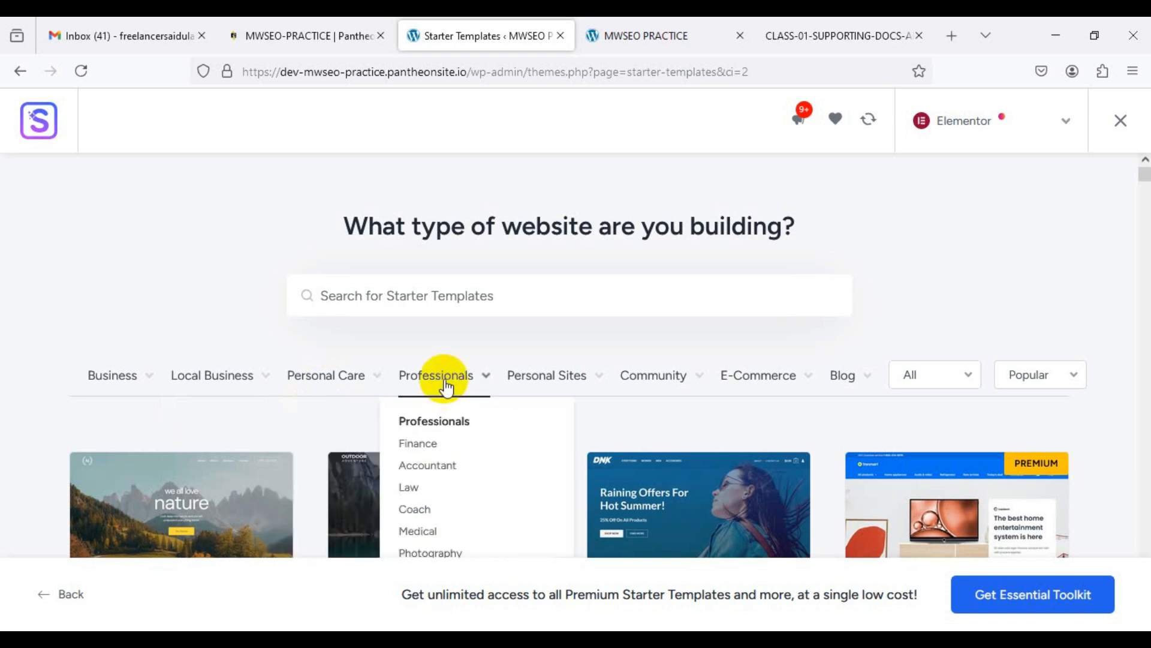
pyautogui.moveTo(533, 402)
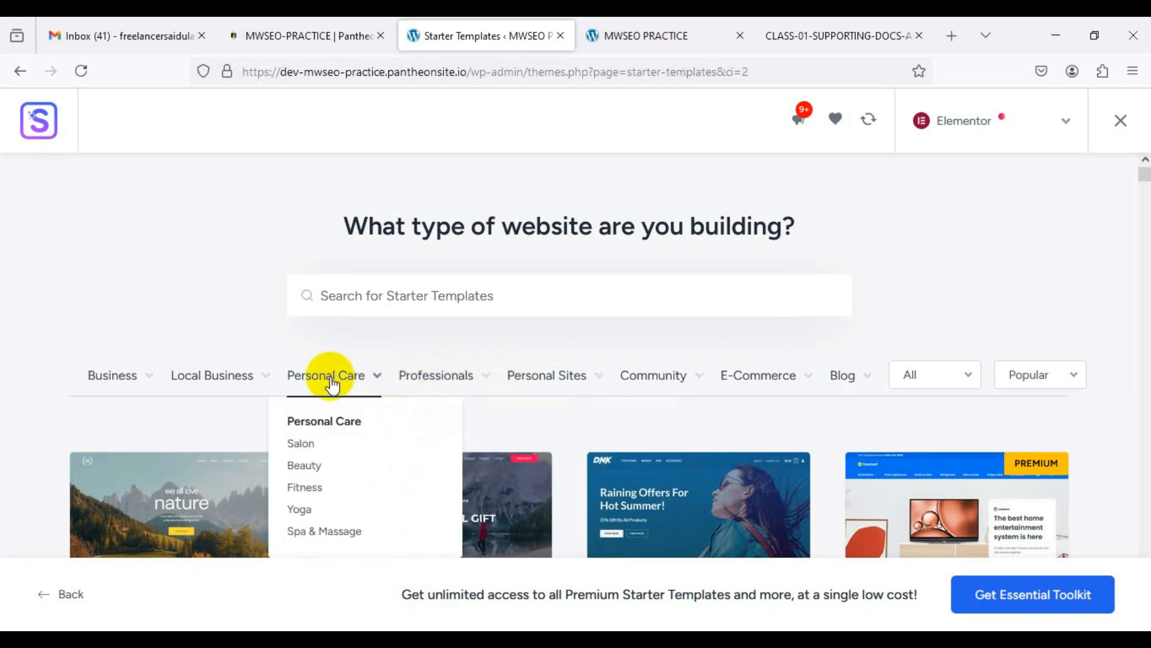
pyautogui.scroll(-4, 252, 461)
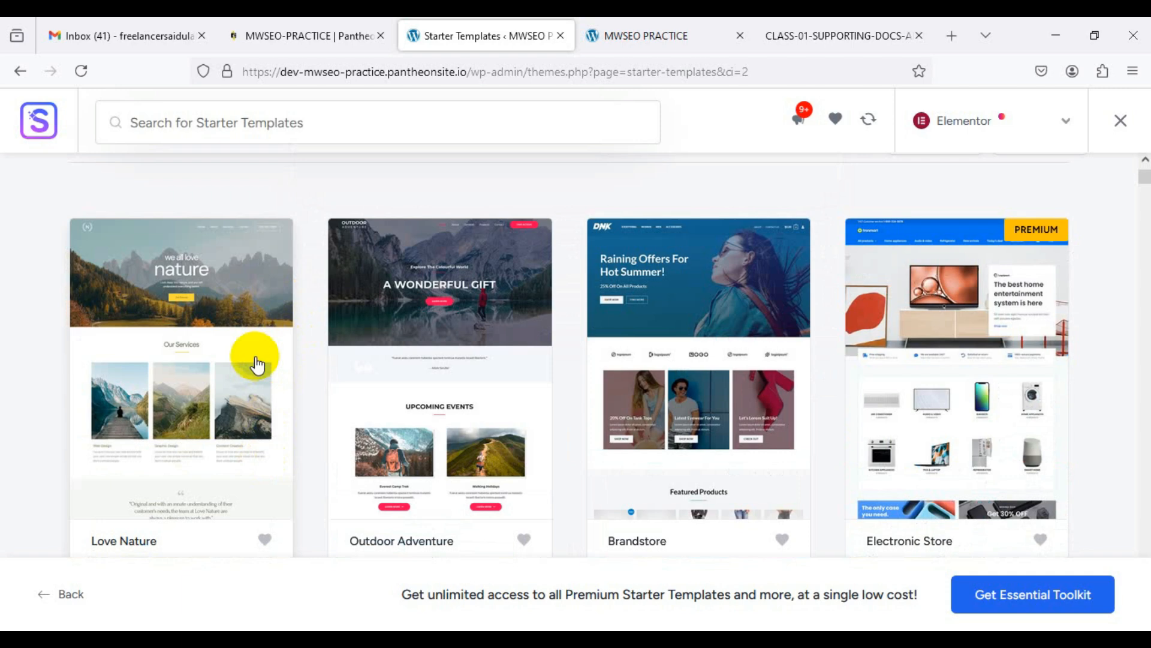
pyautogui.scroll(4, 386, 354)
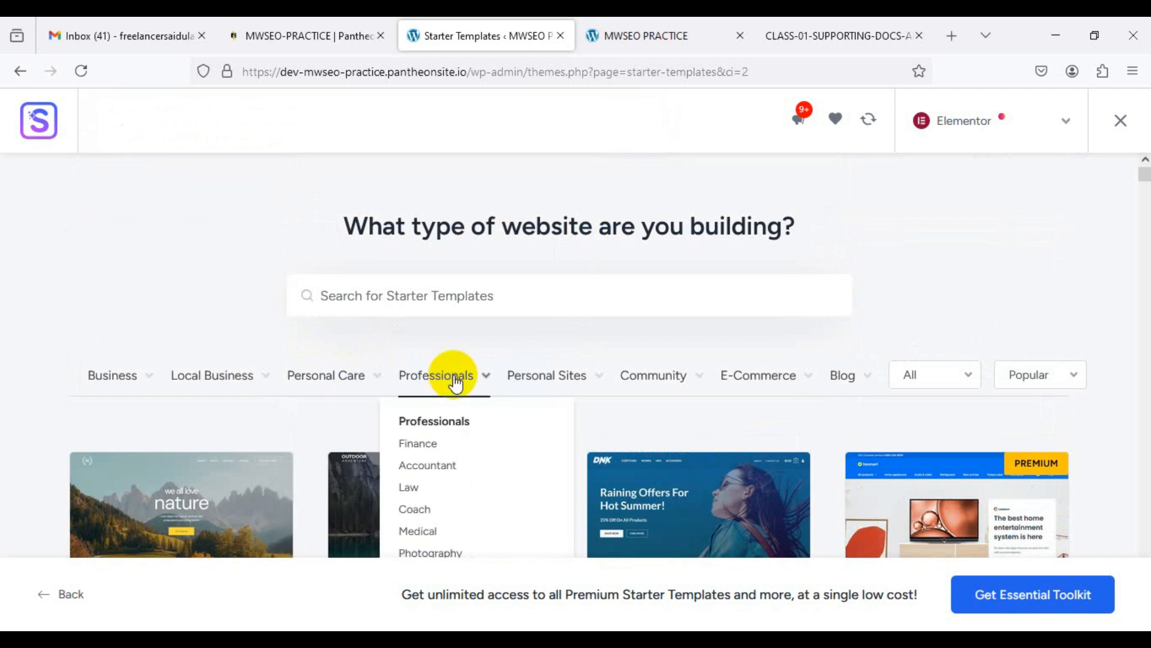
pyautogui.moveTo(528, 378)
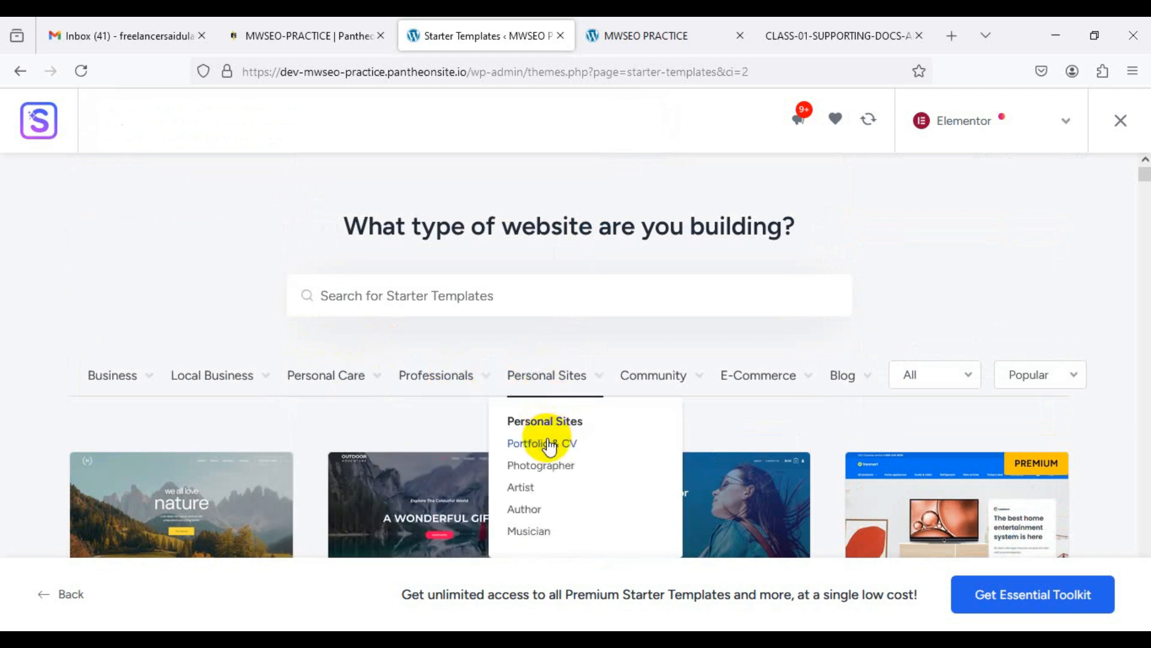
pyautogui.click(576, 299)
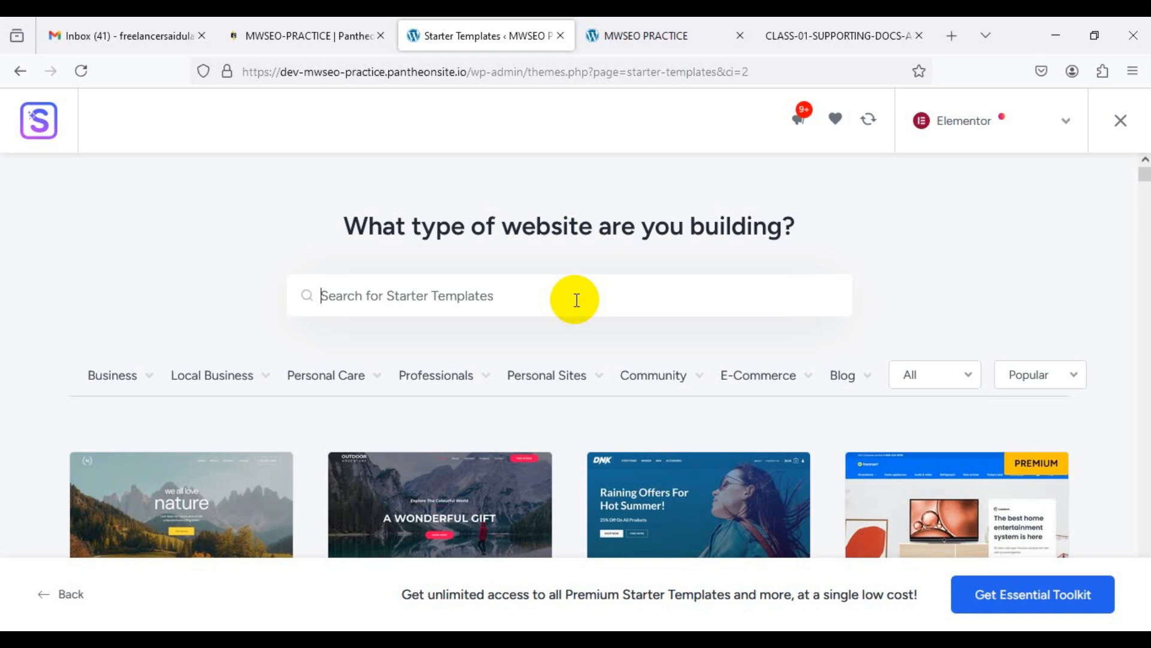
# Step: Search templates for 'organic' and select the Organic Store template
pyautogui.write('orga')
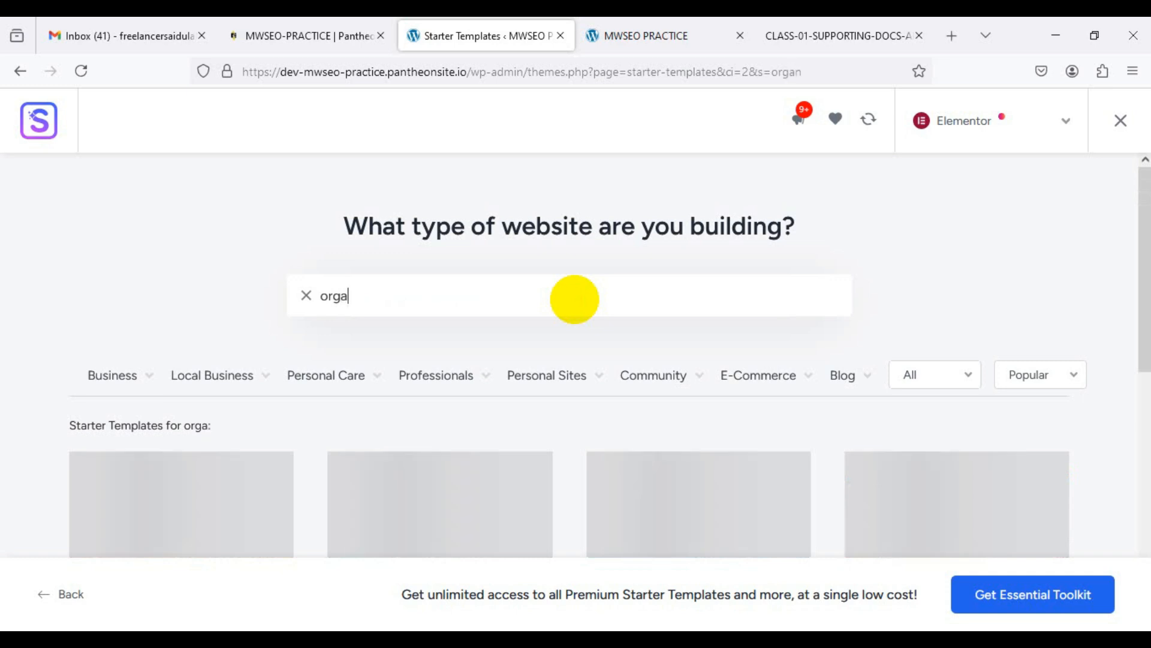
pyautogui.write('nic')
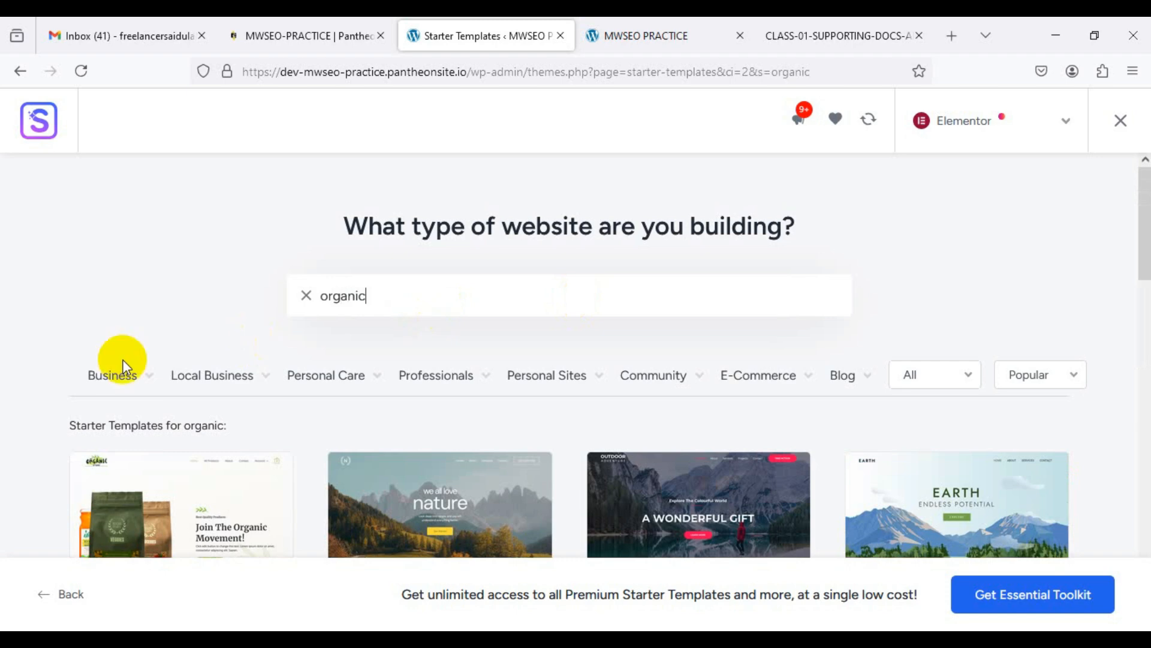
pyautogui.scroll(-4, 15, 380)
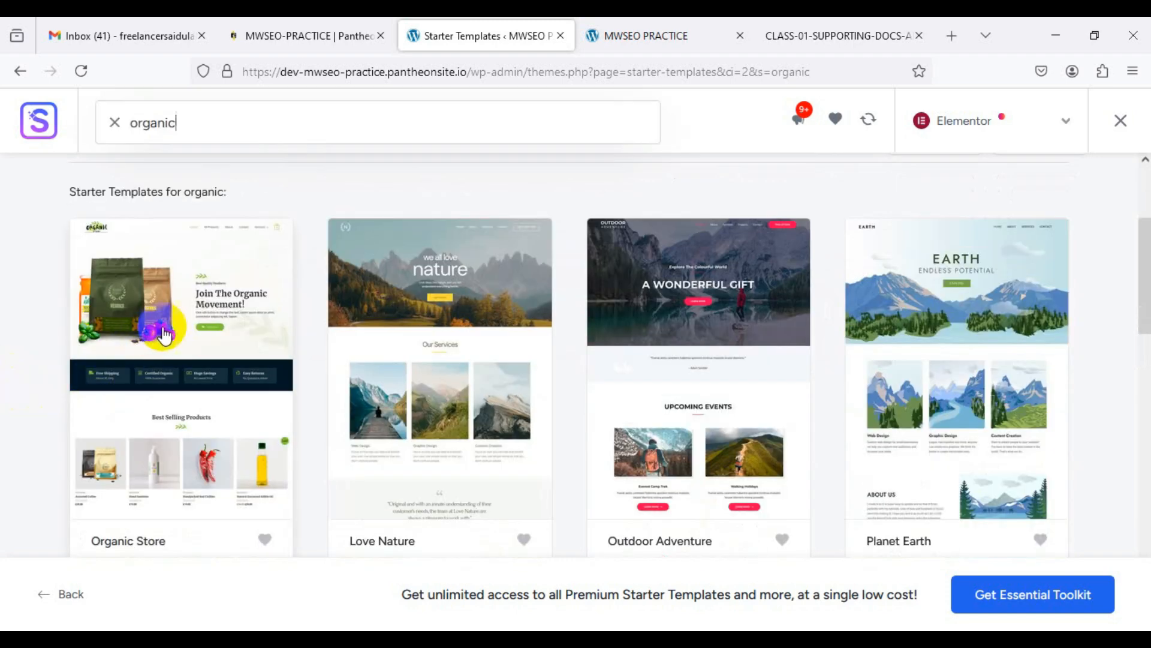
pyautogui.scroll(-2, 46, 438)
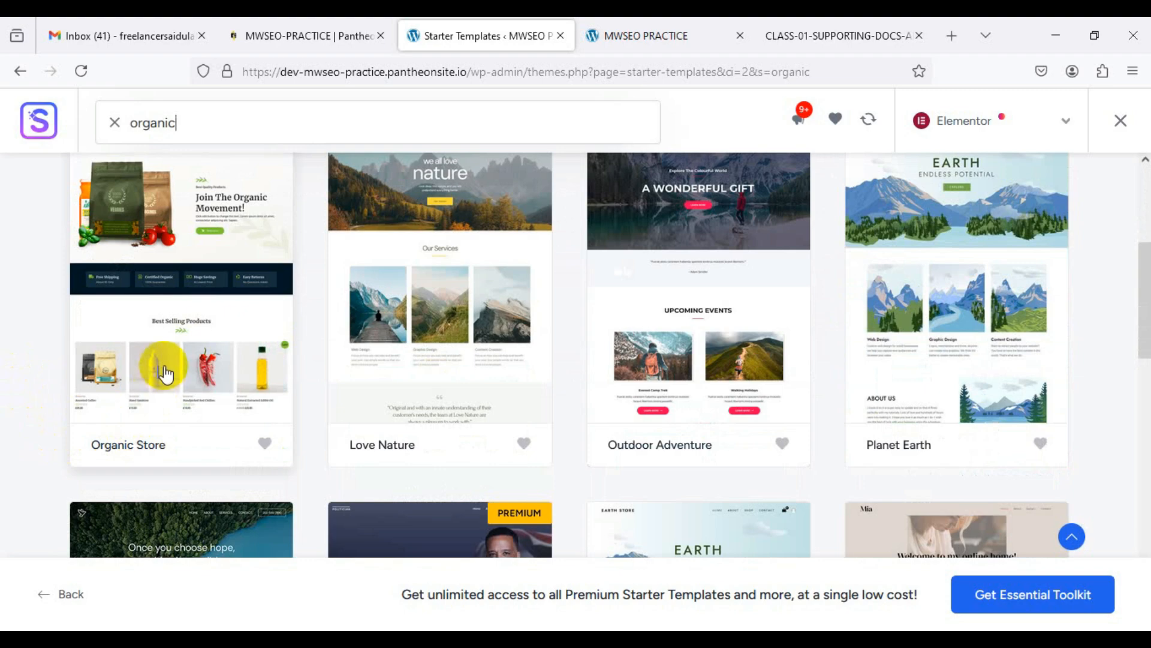
pyautogui.scroll(5, 159, 370)
pyautogui.scroll(-4, 121, 376)
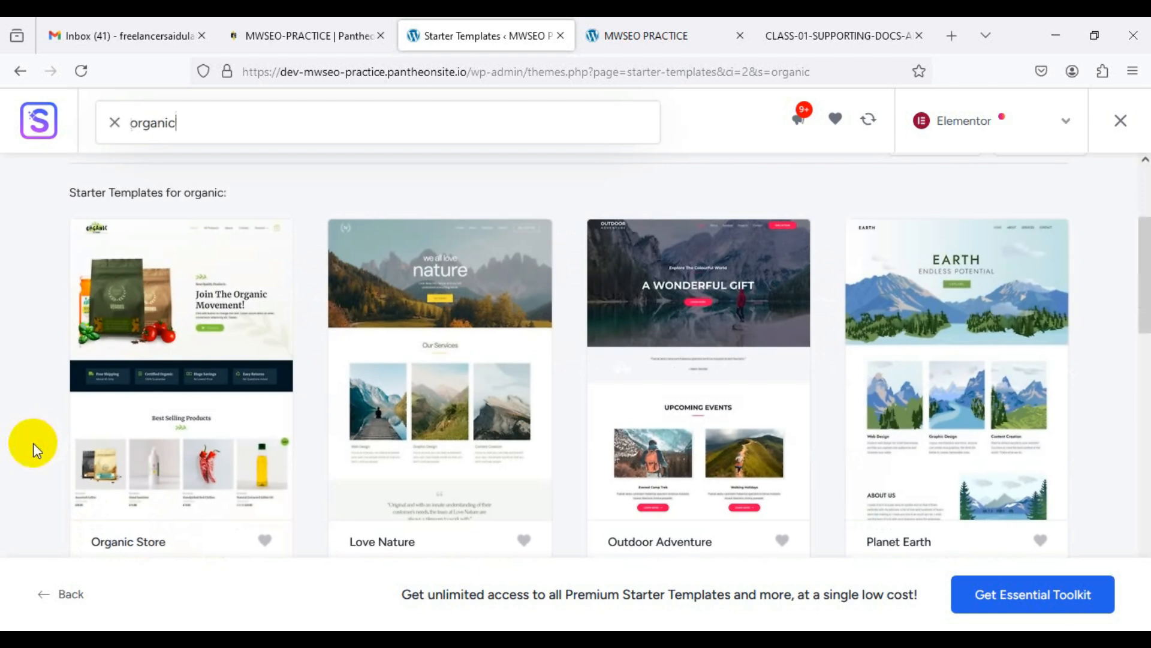
pyautogui.click(177, 367)
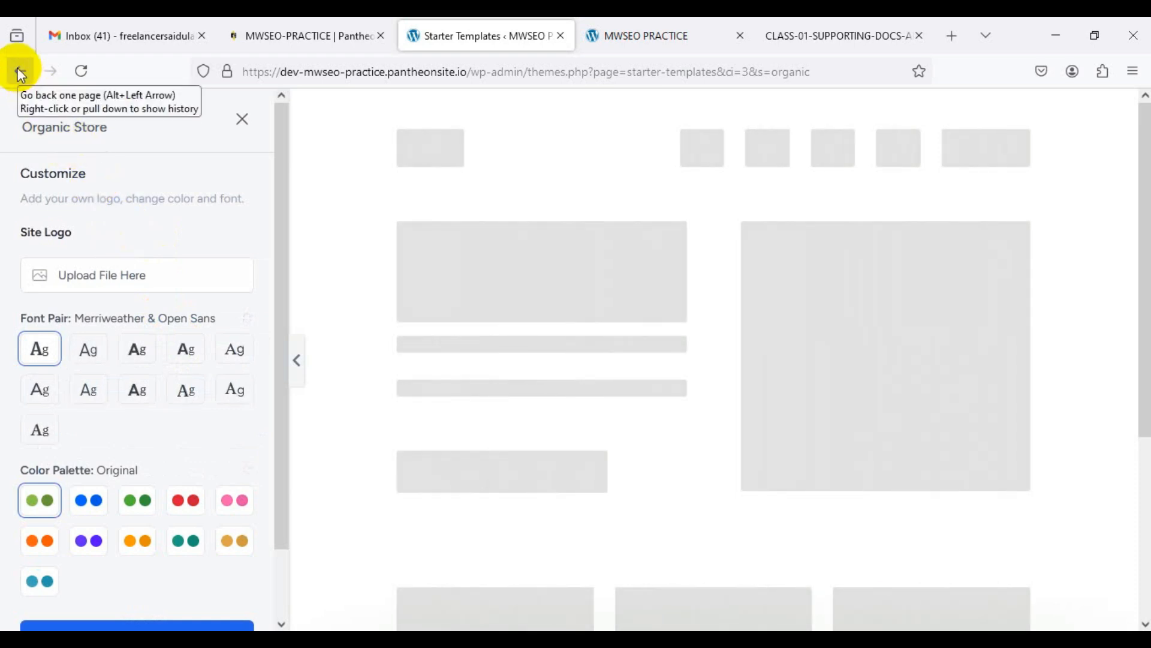
# Step: Keep Organic Store's default logo, font pair and colour palette and continue
pyautogui.scroll(-2, 180, 334)
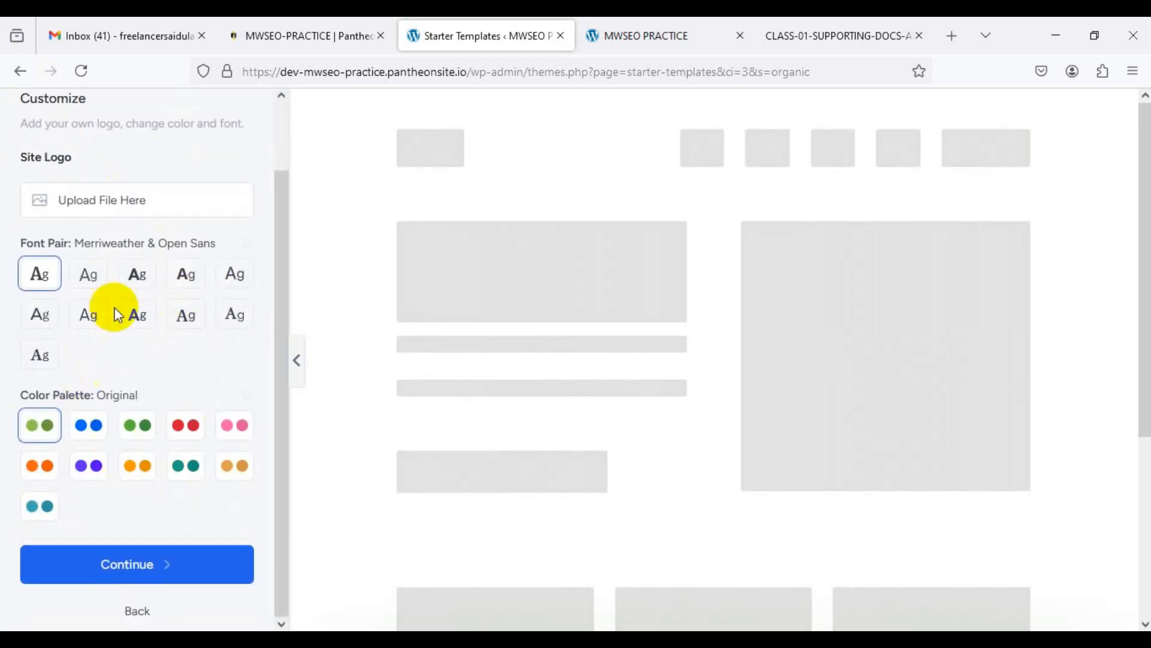
pyautogui.scroll(2, 195, 382)
pyautogui.scroll(-2, 195, 382)
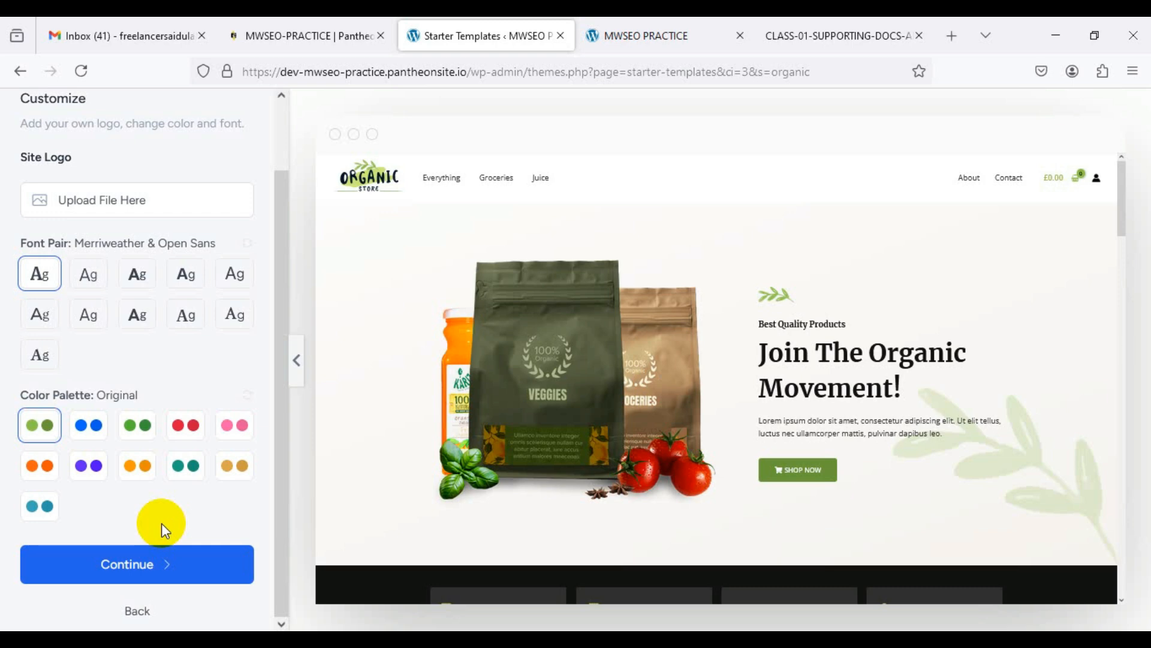
pyautogui.click(155, 565)
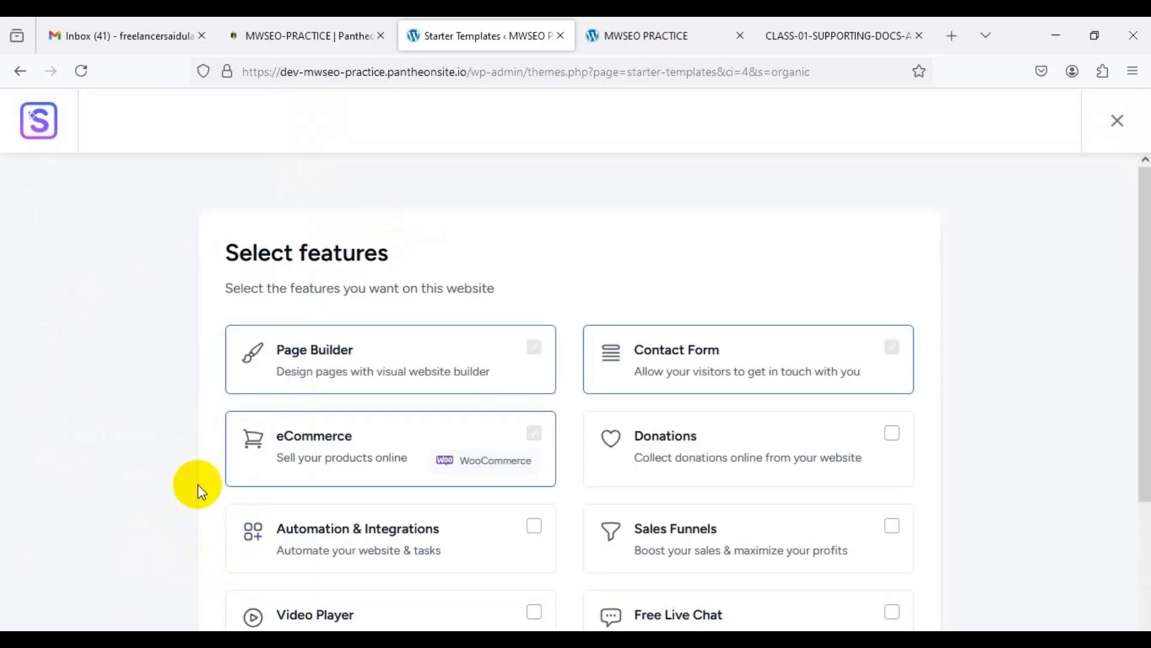
# Step: Keep Page Builder, Contact Form and eCommerce features, then start on the First Name field
pyautogui.scroll(-3, 160, 465)
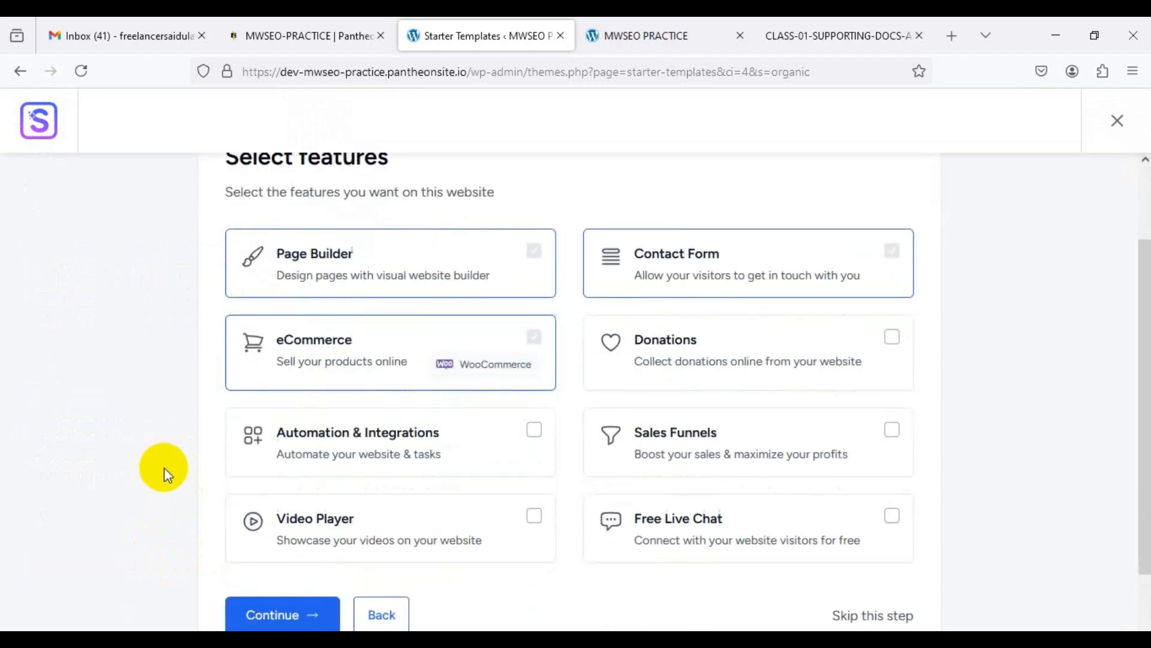
pyautogui.scroll(3, 167, 475)
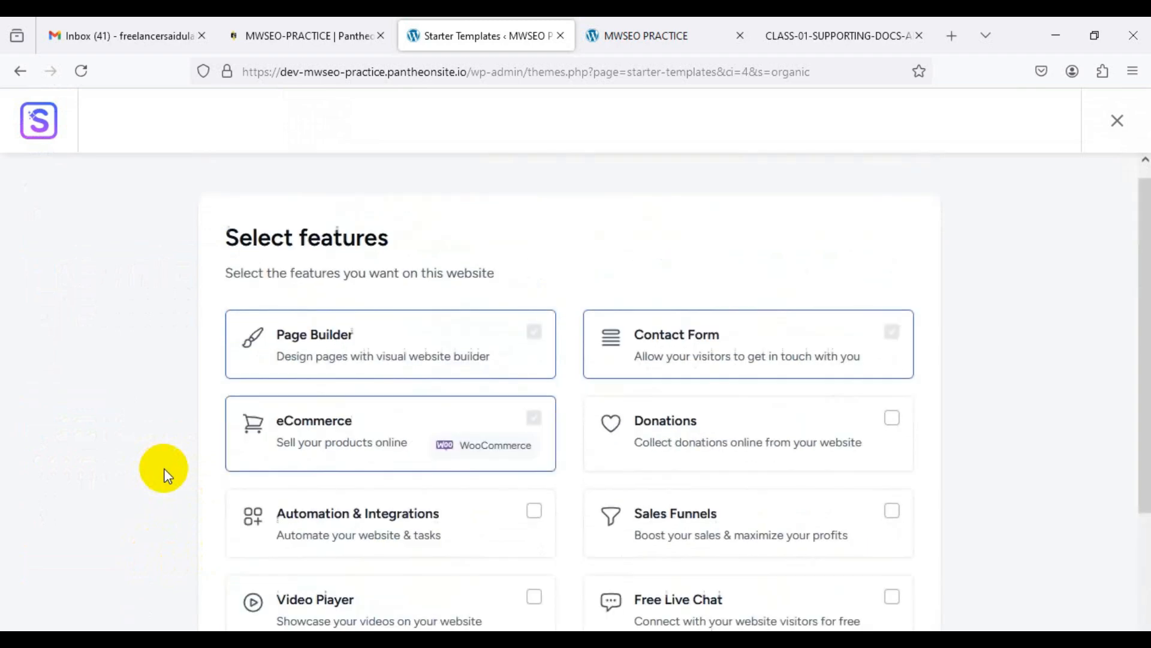
pyautogui.scroll(-3, 167, 476)
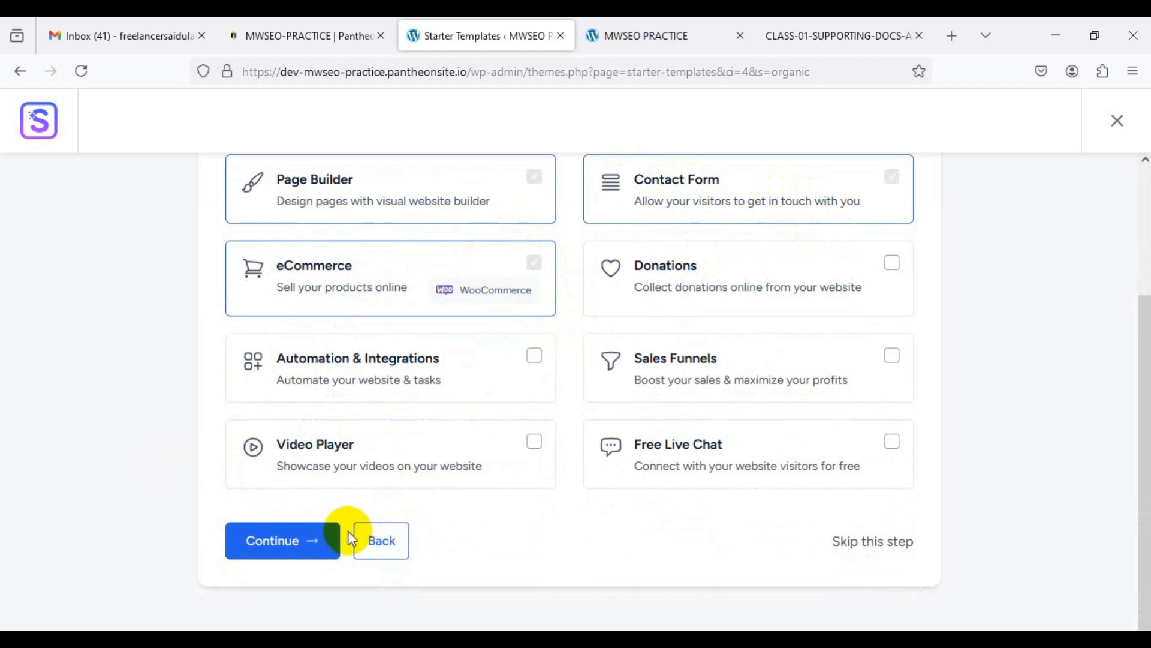
pyautogui.click(315, 543)
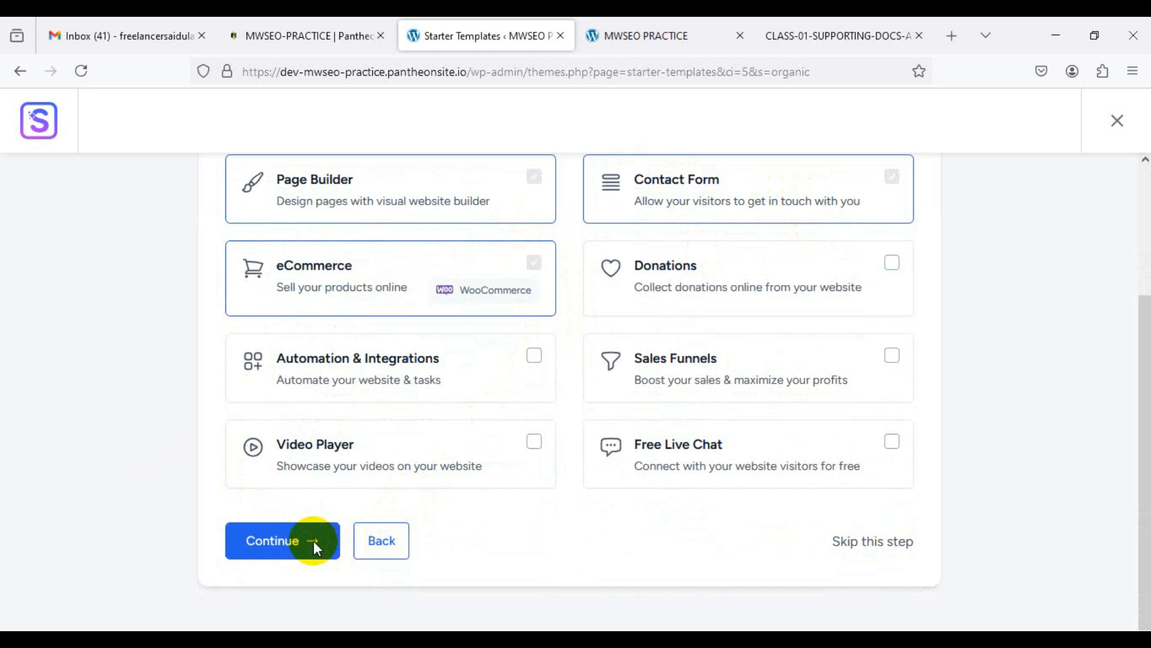
pyautogui.click(439, 330)
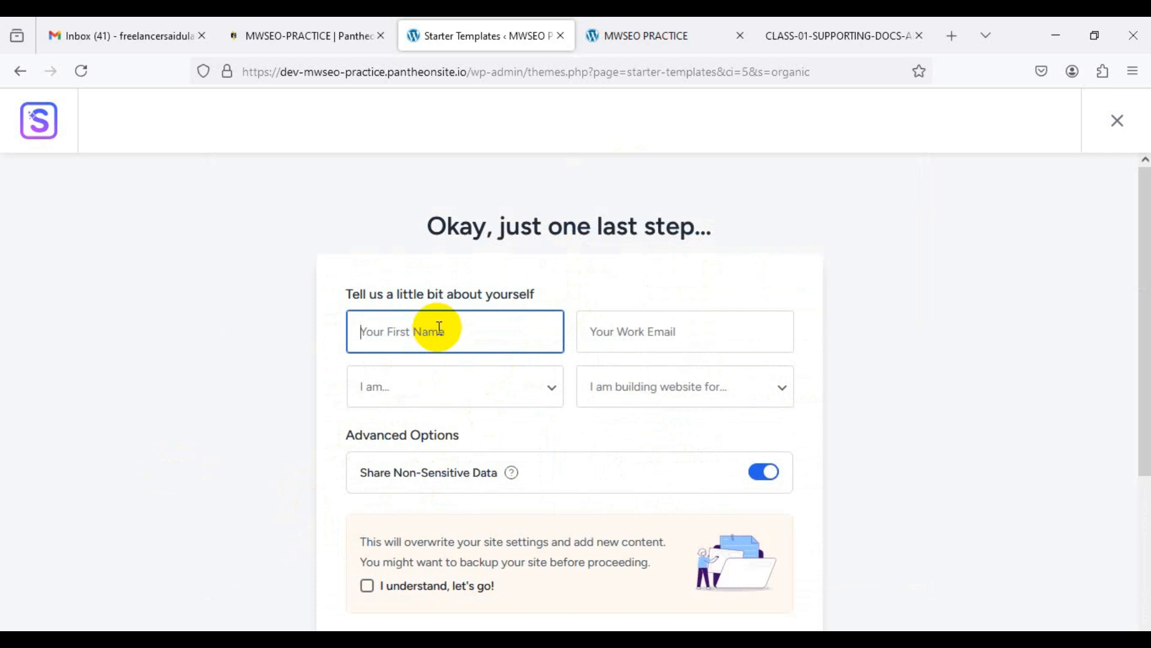
# Step: Enter the user's first name and paste their work e-mail address
pyautogui.click(665, 322)
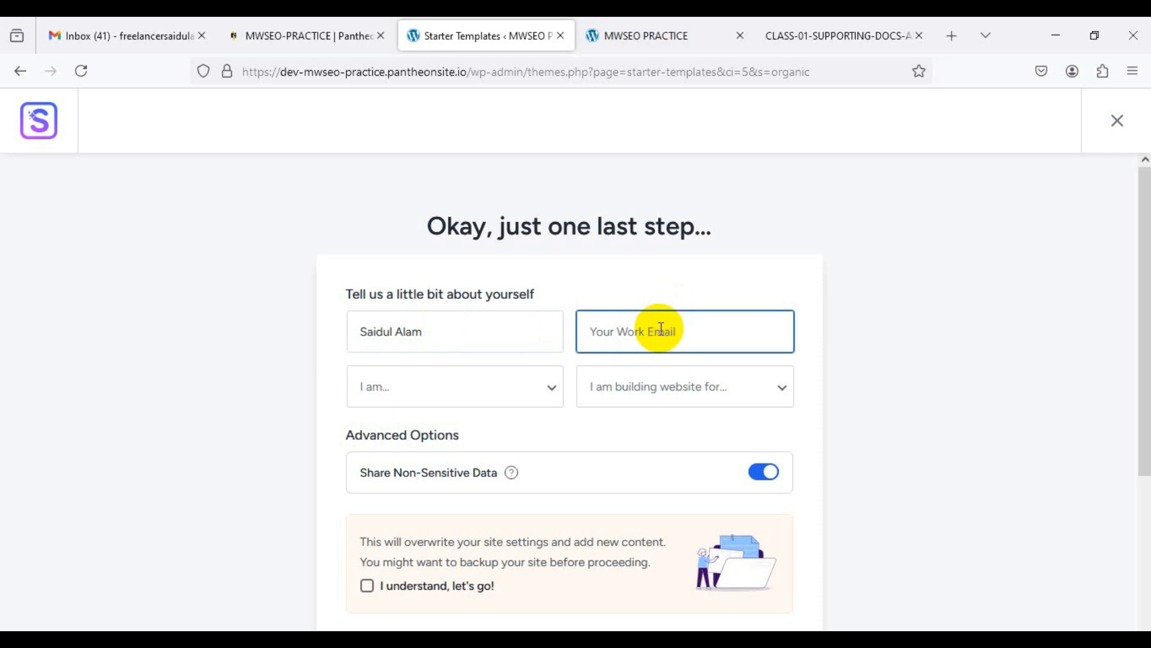
pyautogui.hotkey('ctrl', 'v')
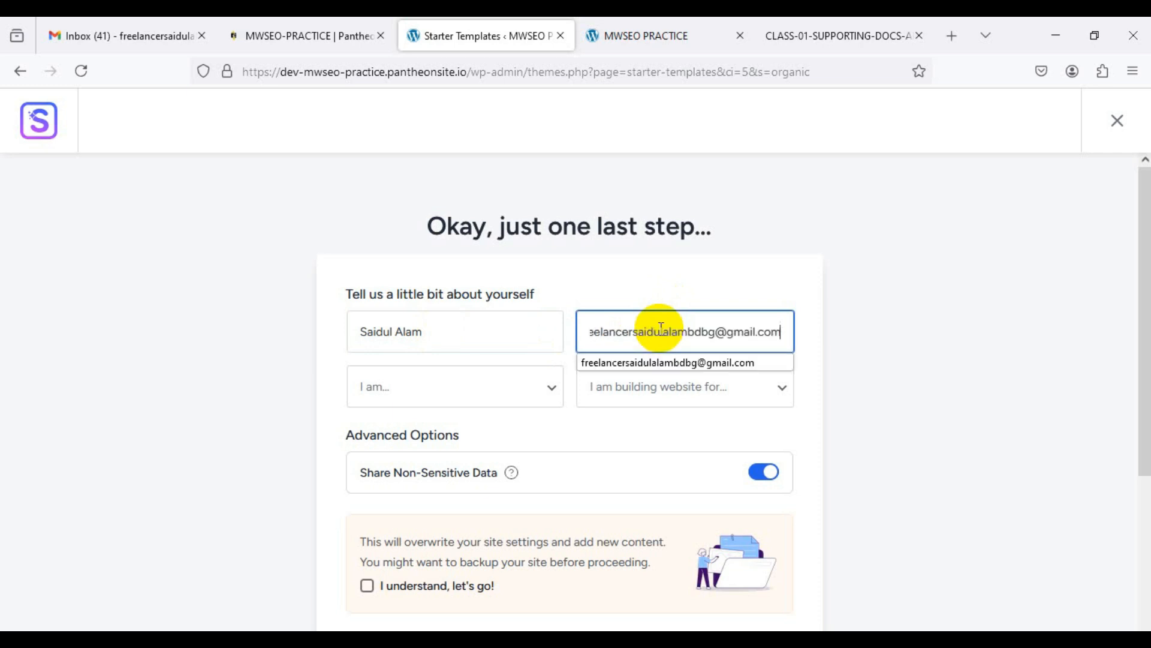
pyautogui.click(830, 362)
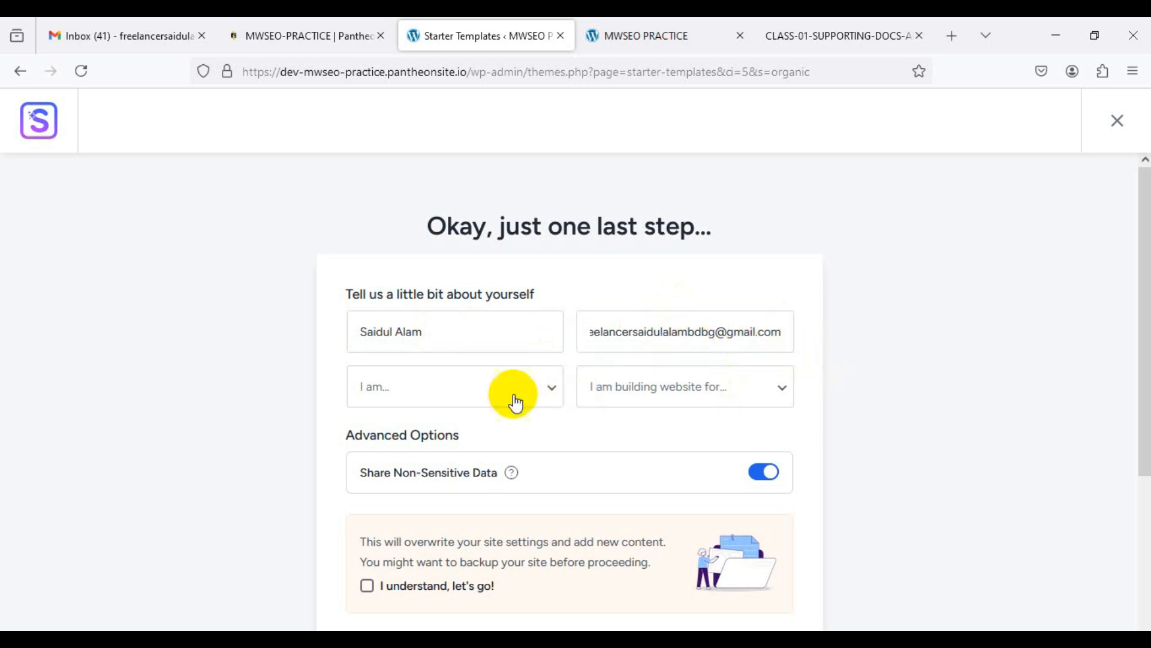
# Step: Choose Beginner and Myself/My Company, and tick the overwrite acknowledgement
pyautogui.click(534, 397)
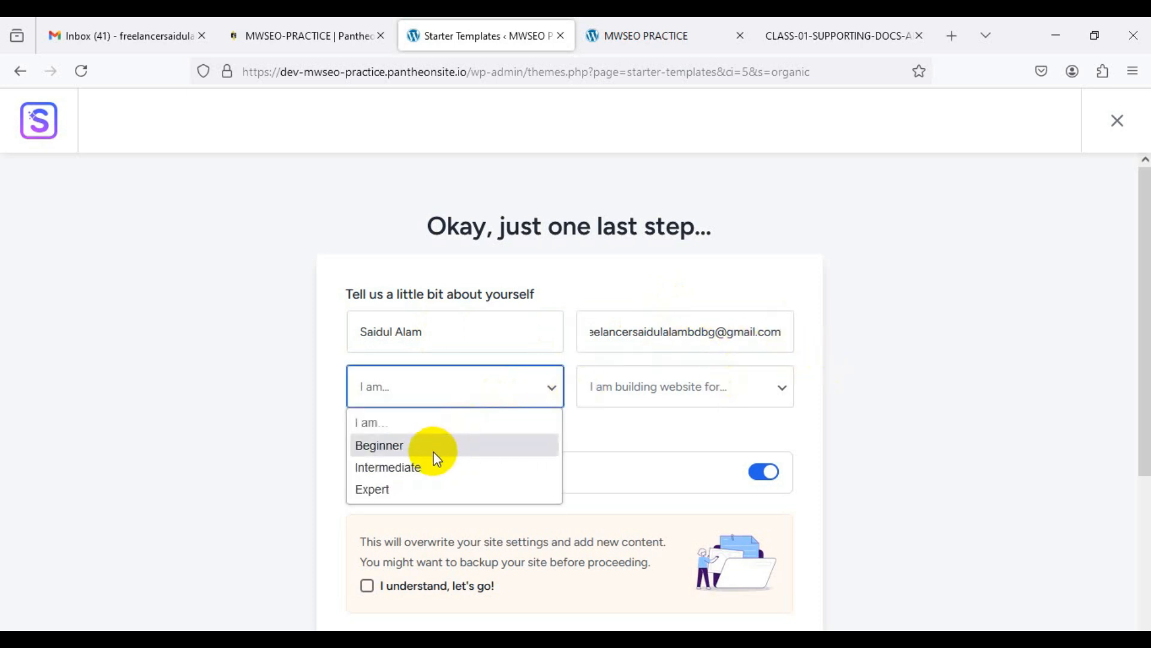
pyautogui.click(422, 447)
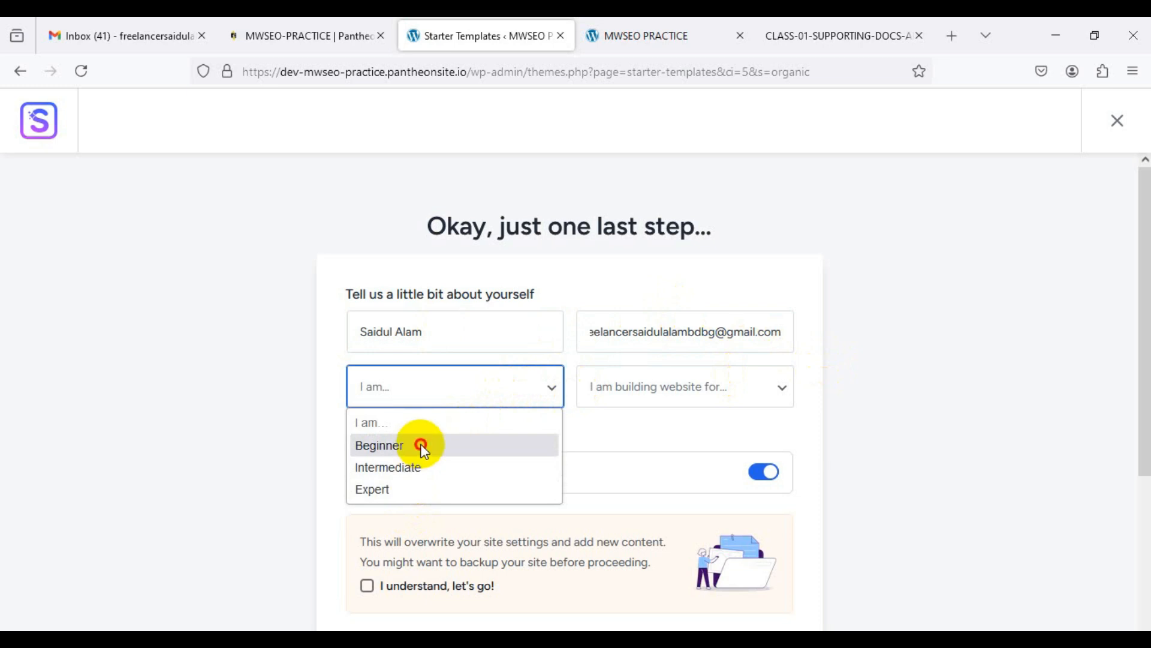
pyautogui.click(634, 400)
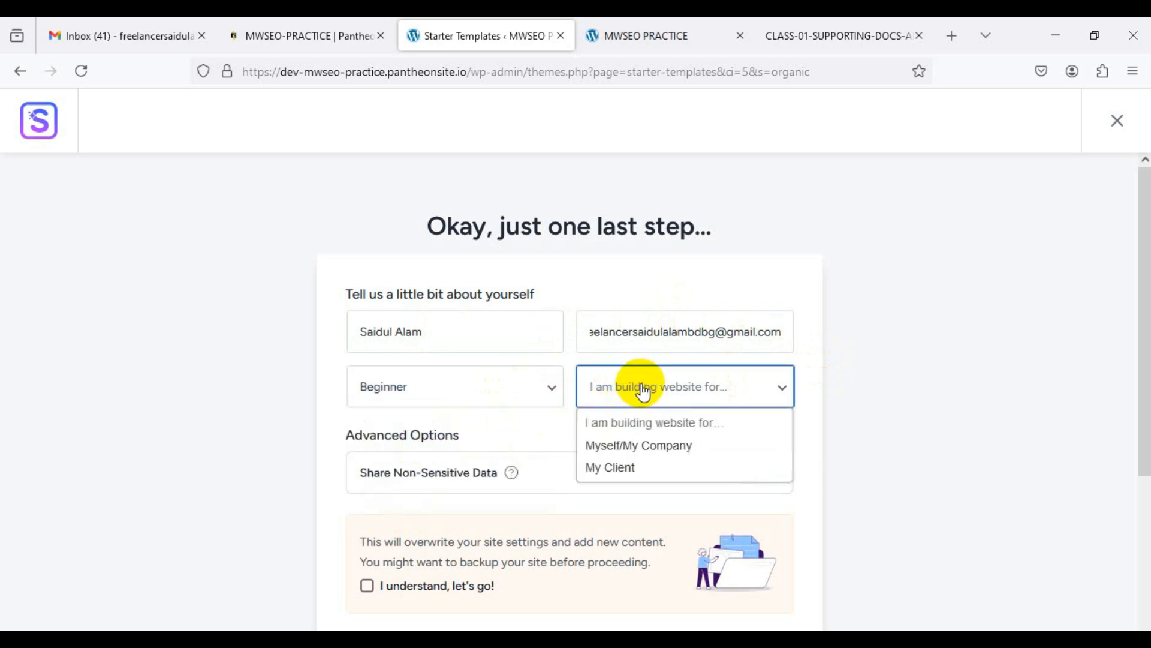
pyautogui.click(629, 447)
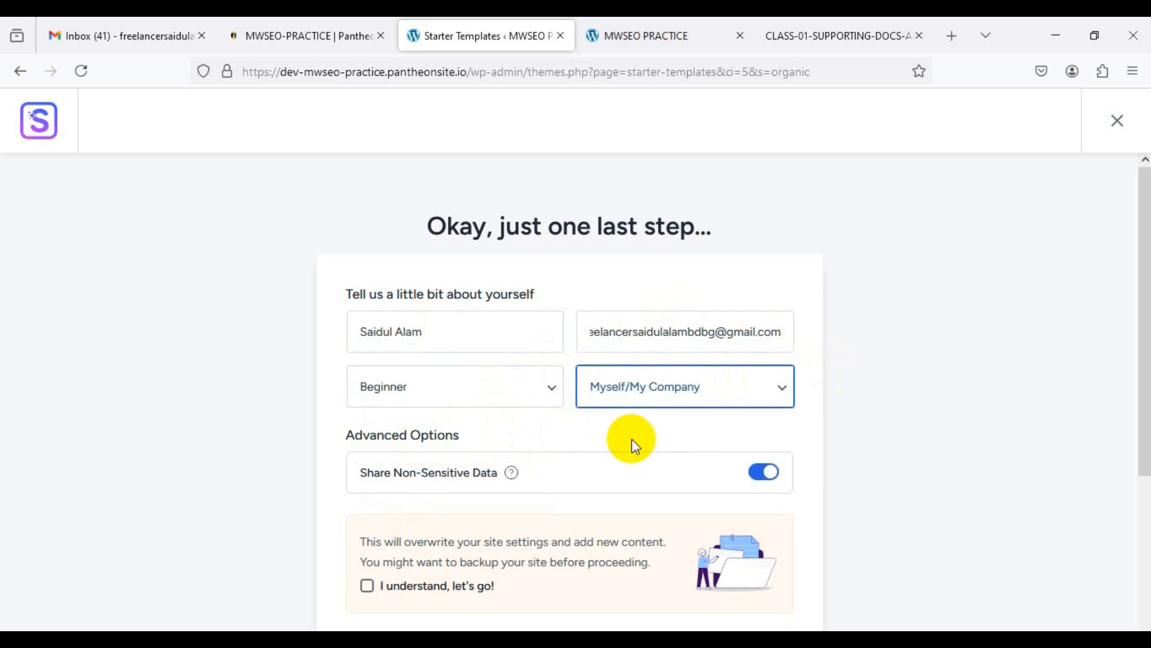
pyautogui.scroll(-3, 940, 412)
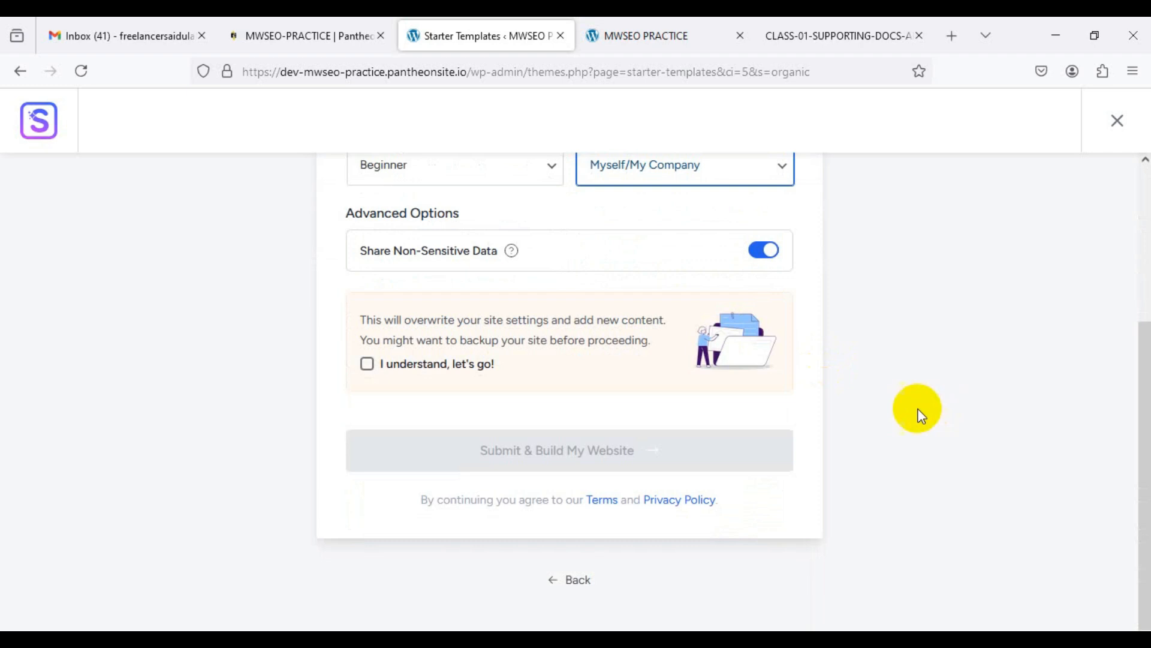
pyautogui.click(367, 365)
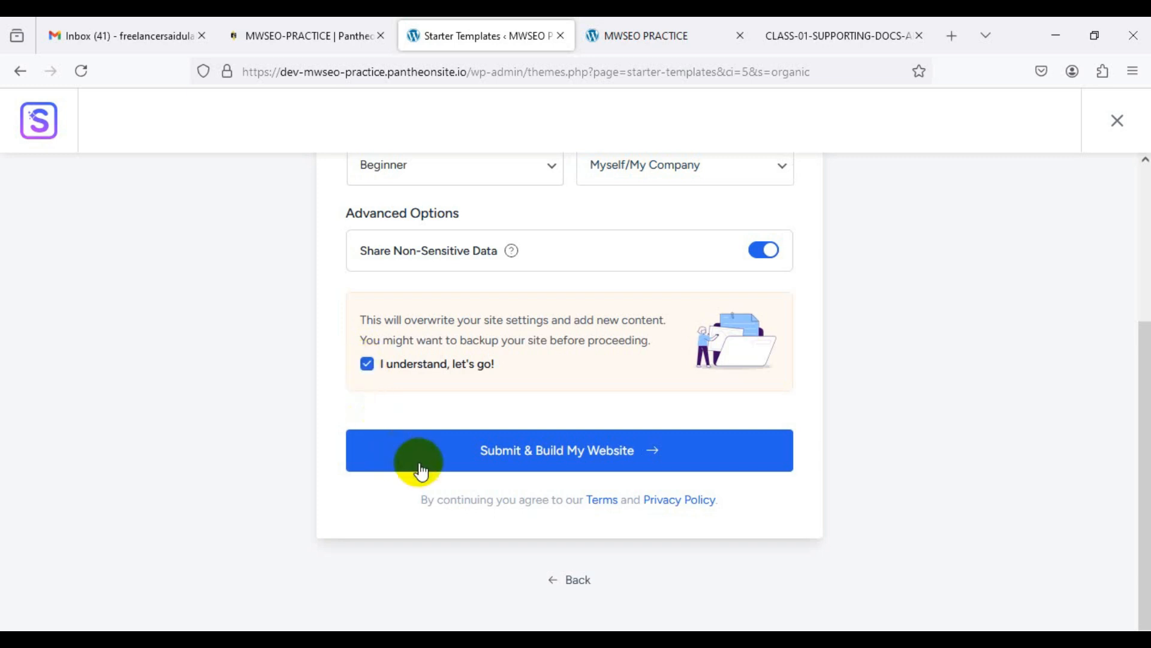
# Step: Submit the details to build the Organic Store website
pyautogui.click(588, 458)
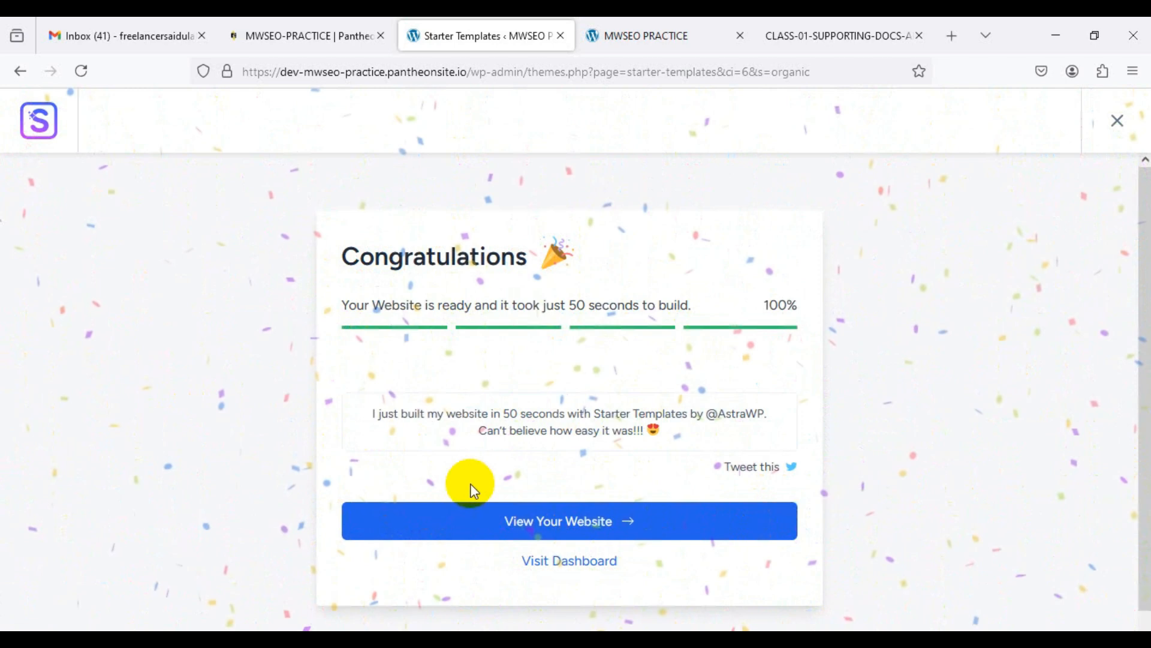
# Step: Glance at the MWSEO PRACTICE tab, then open the newly built site from the Starter Templates congratulations page
pyautogui.click(660, 40)
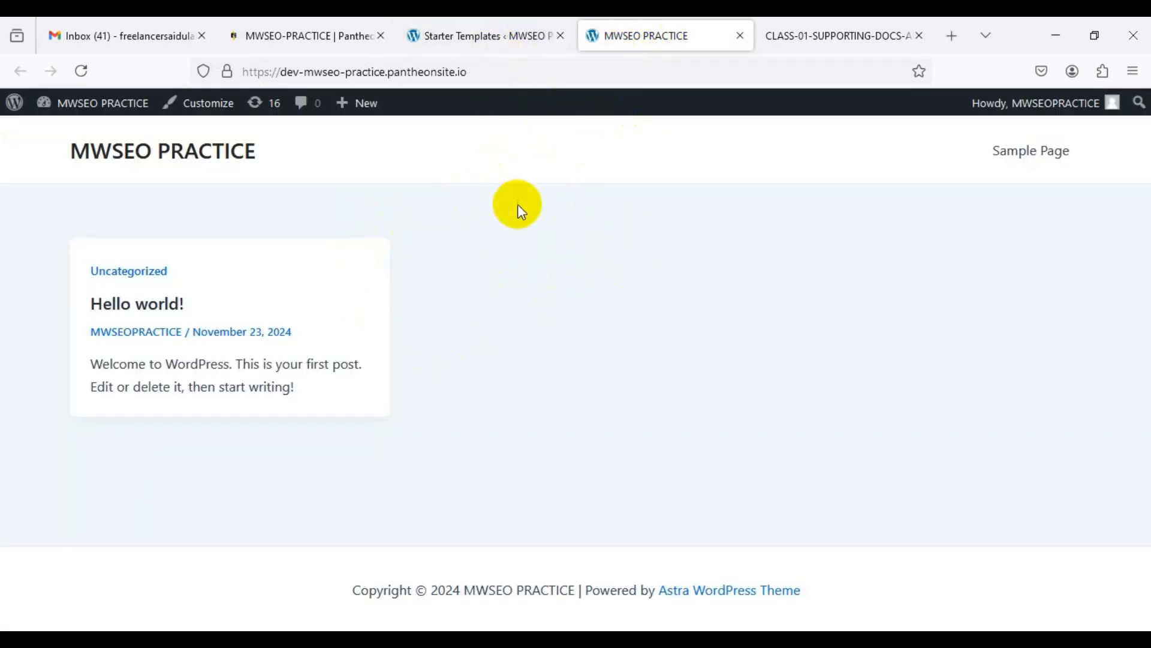
pyautogui.click(496, 39)
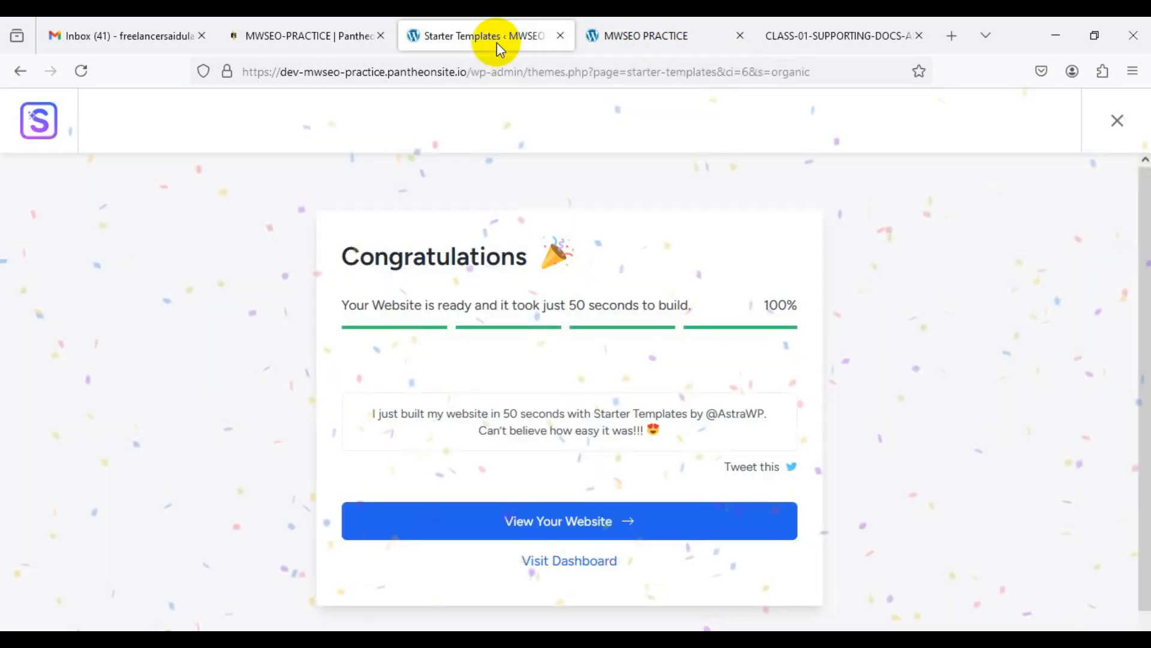
pyautogui.click(582, 523)
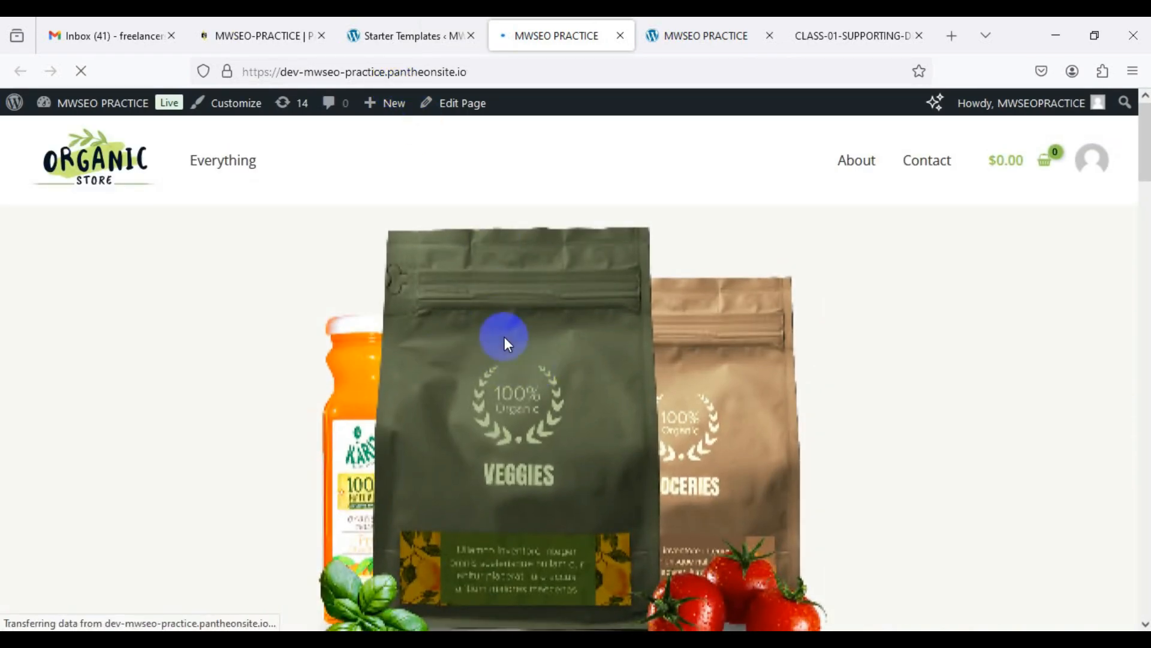
# Step: Scroll through the new Organic Store homepage to review the design
pyautogui.scroll(-10, 435, 307)
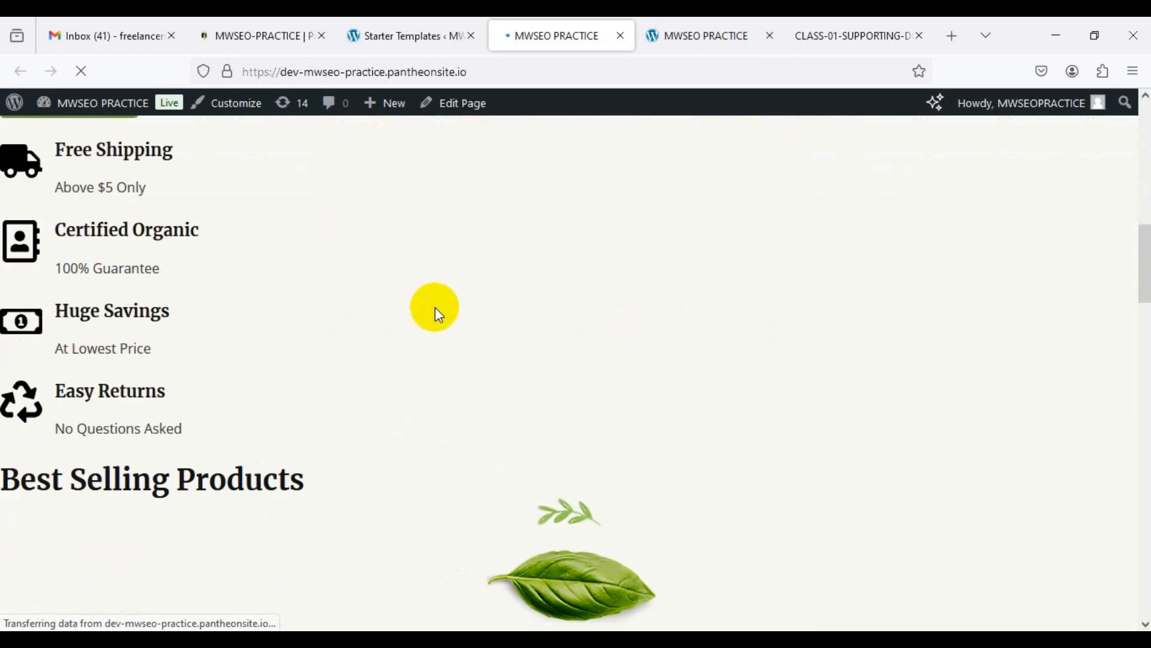
pyautogui.scroll(-15, 434, 307)
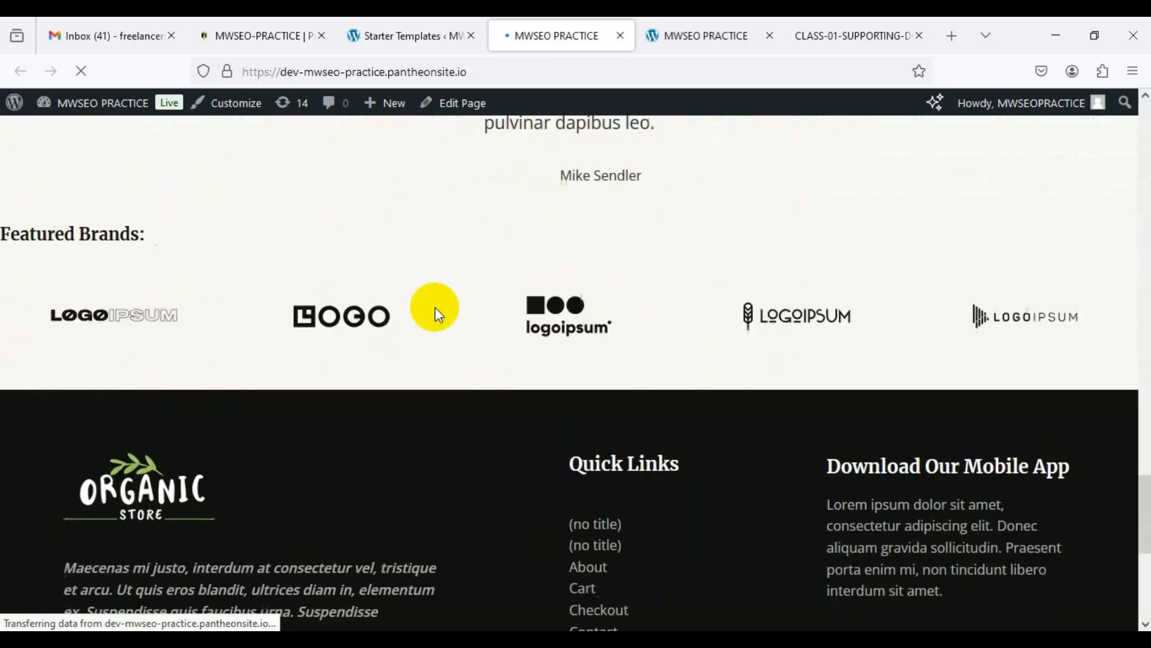
pyautogui.scroll(-7, 434, 307)
pyautogui.scroll(15, 434, 307)
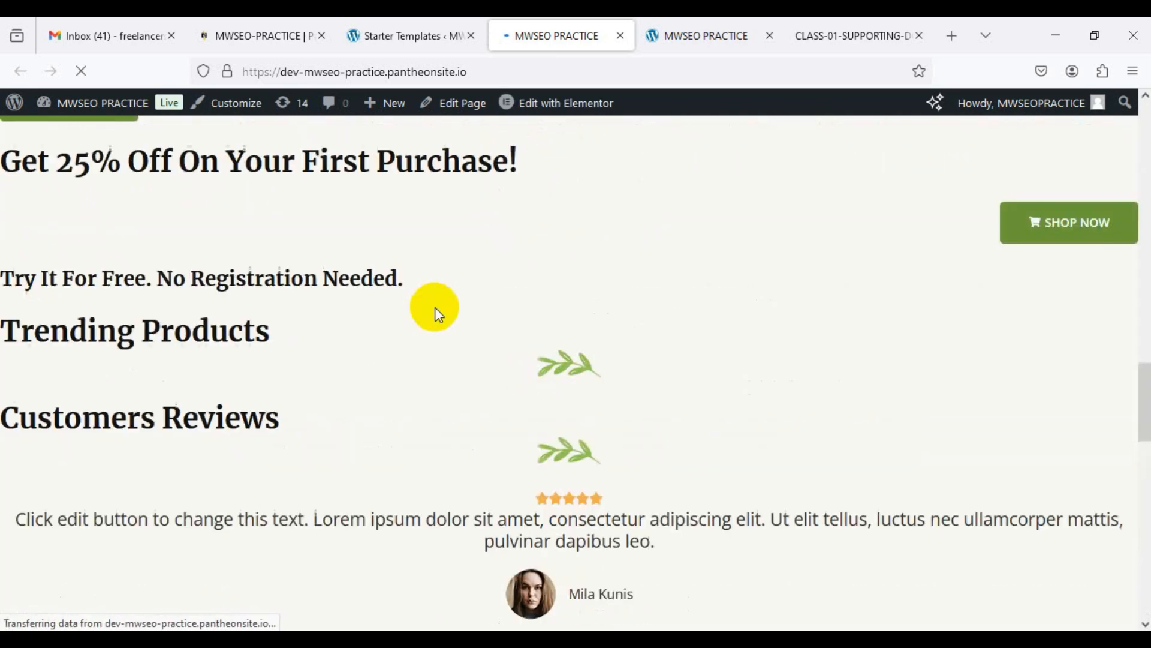
pyautogui.scroll(10, 435, 307)
pyautogui.scroll(-10, 434, 307)
pyautogui.scroll(-10, 434, 307)
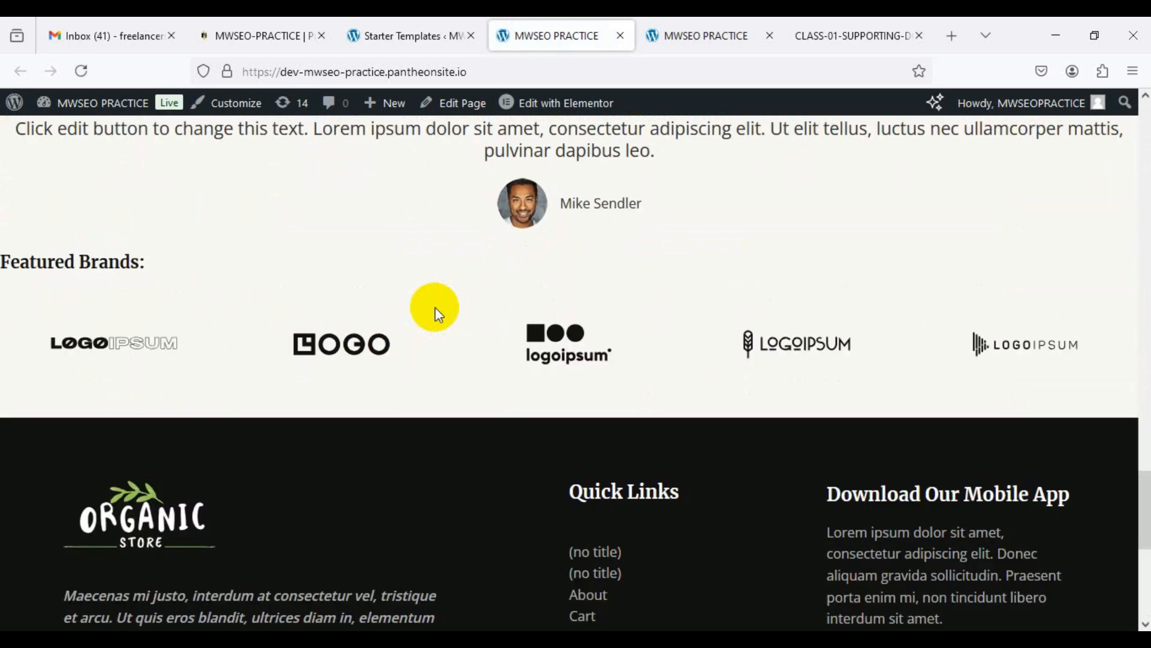
pyautogui.scroll(15, 435, 307)
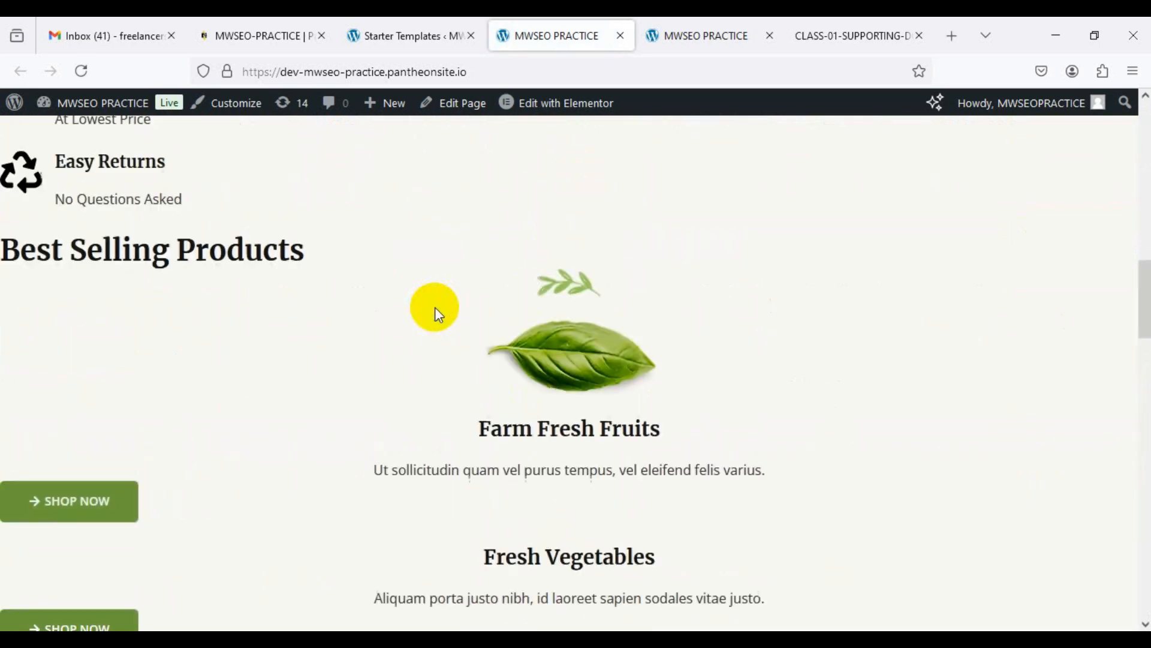
pyautogui.scroll(15, 434, 307)
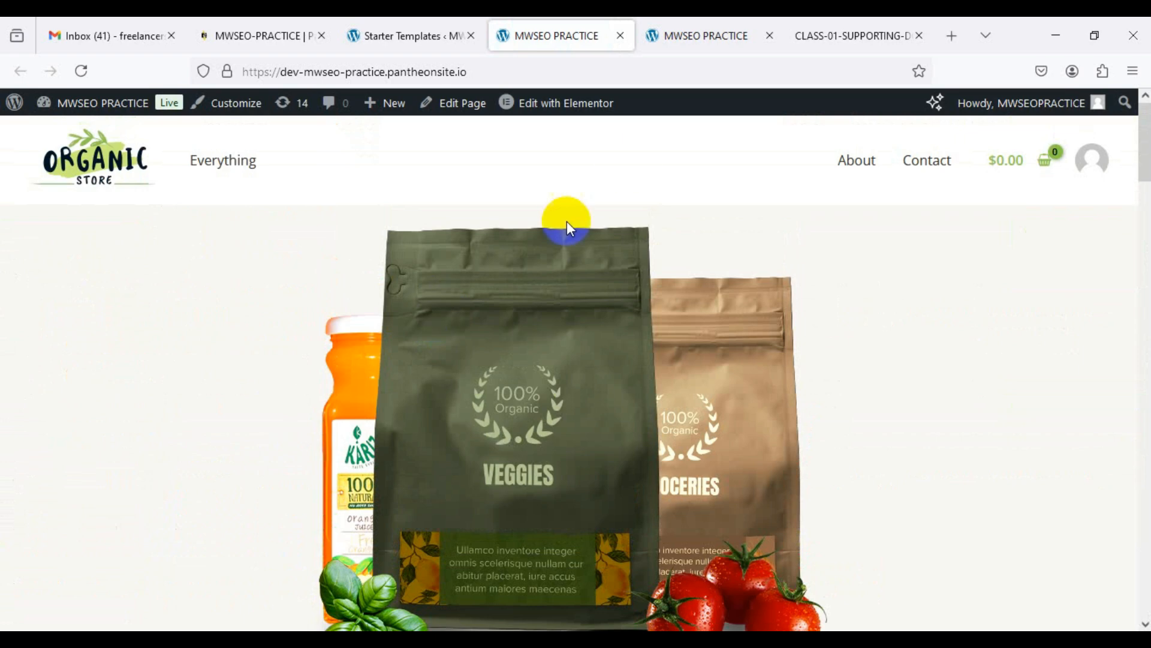
# Step: Compare the Organic Store homepage with the other tab still showing Hello world
pyautogui.click(685, 35)
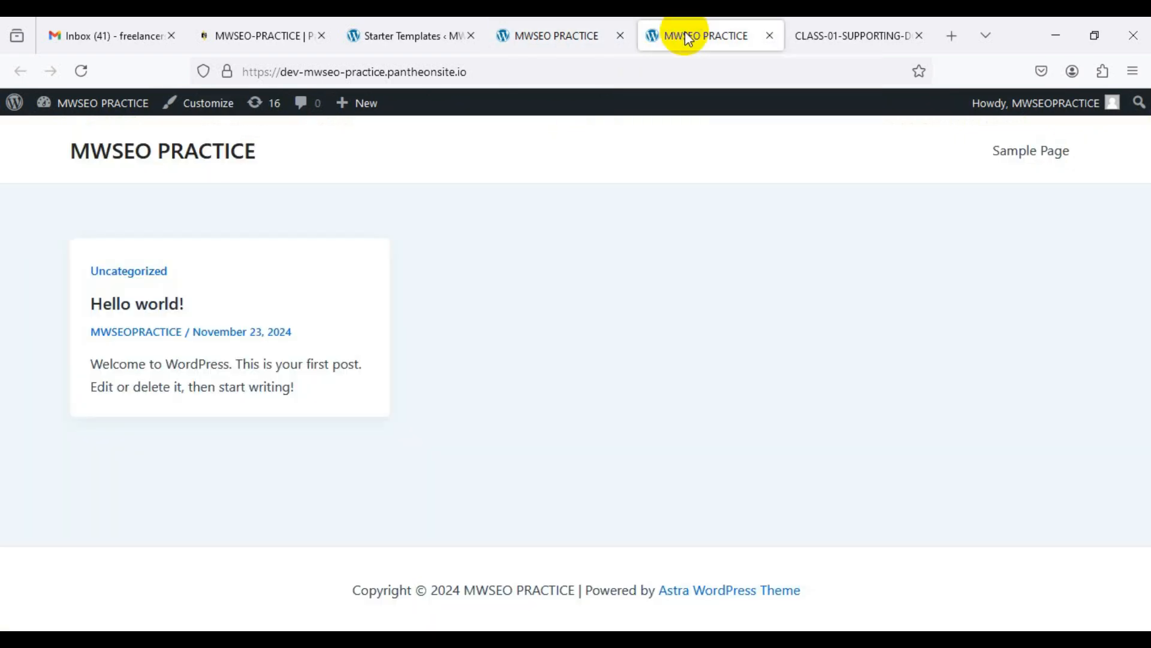
pyautogui.click(560, 35)
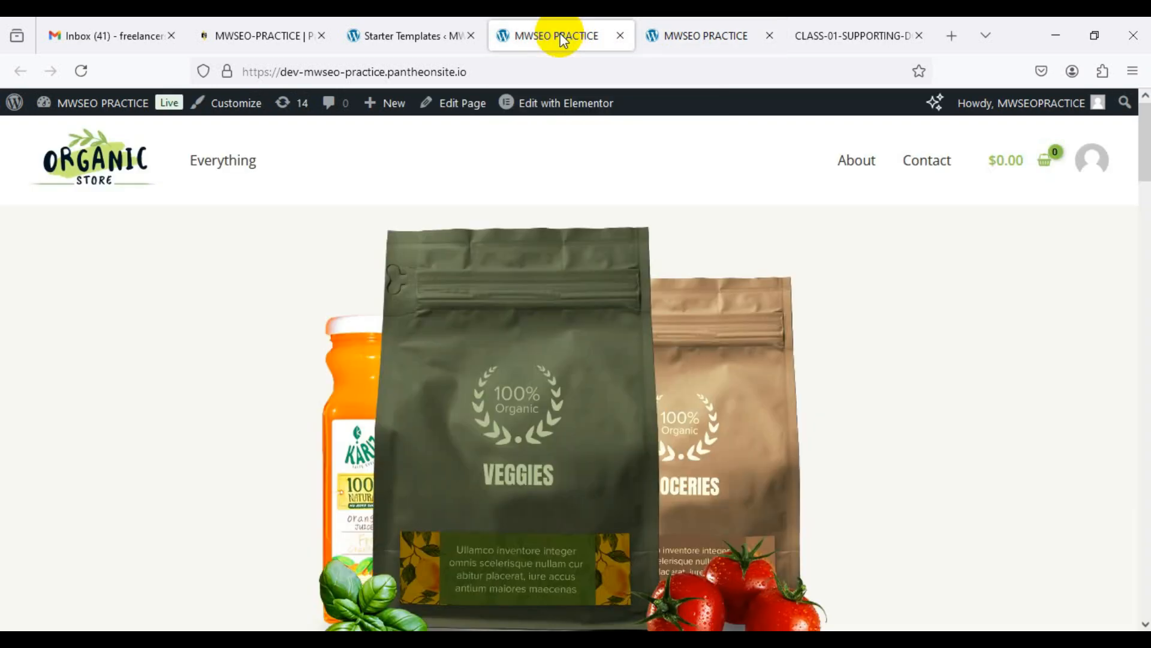
pyautogui.click(683, 33)
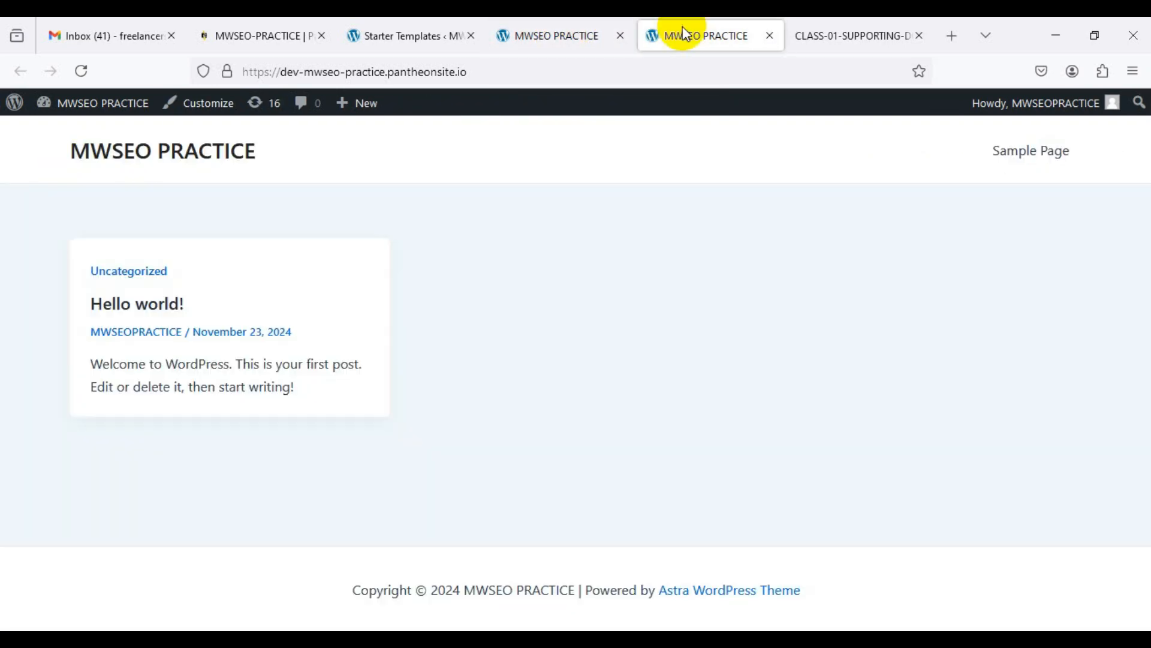
pyautogui.click(563, 33)
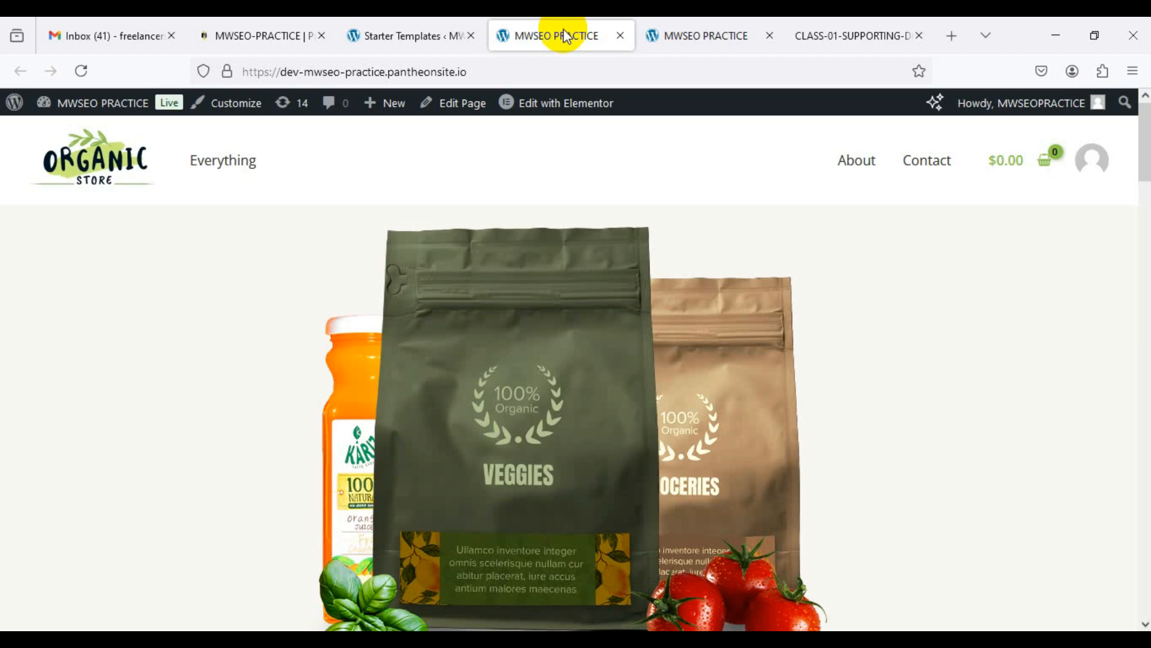
pyautogui.scroll(-15, 462, 189)
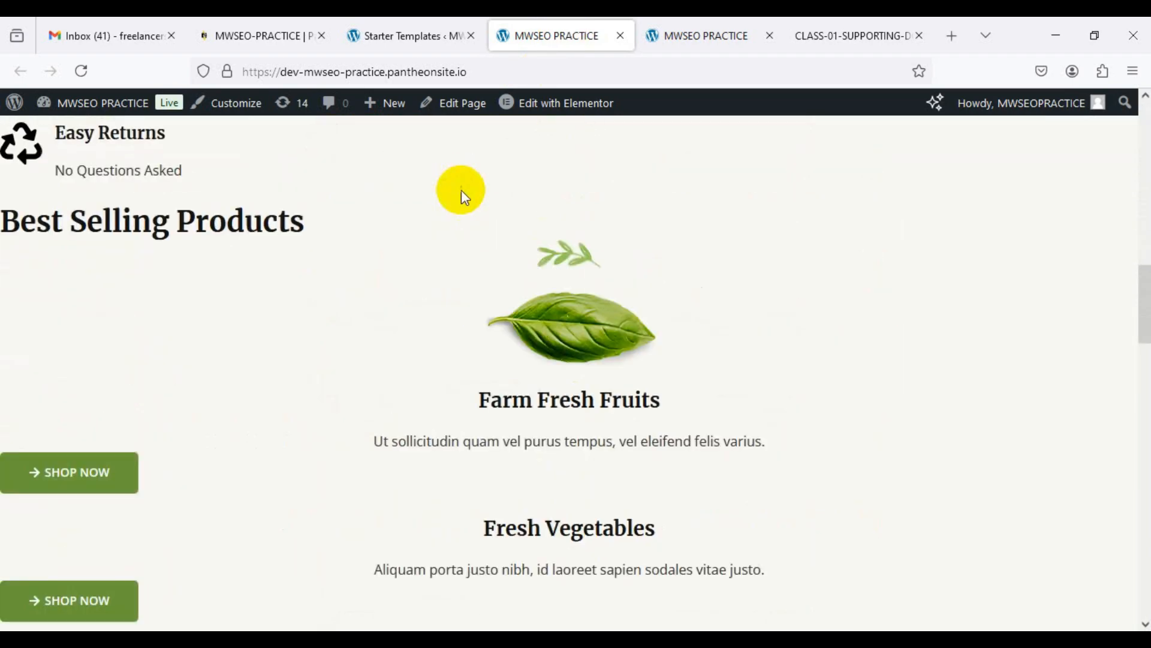
pyautogui.scroll(-5, 462, 190)
pyautogui.scroll(7, 462, 189)
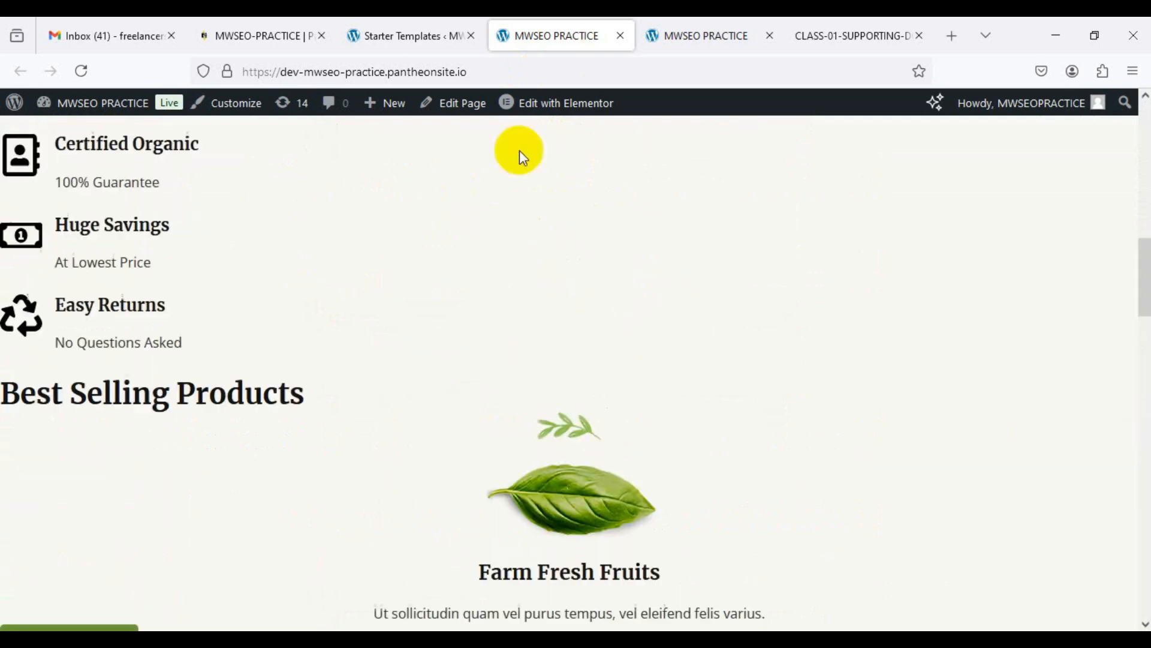
pyautogui.click(669, 37)
pyautogui.click(555, 37)
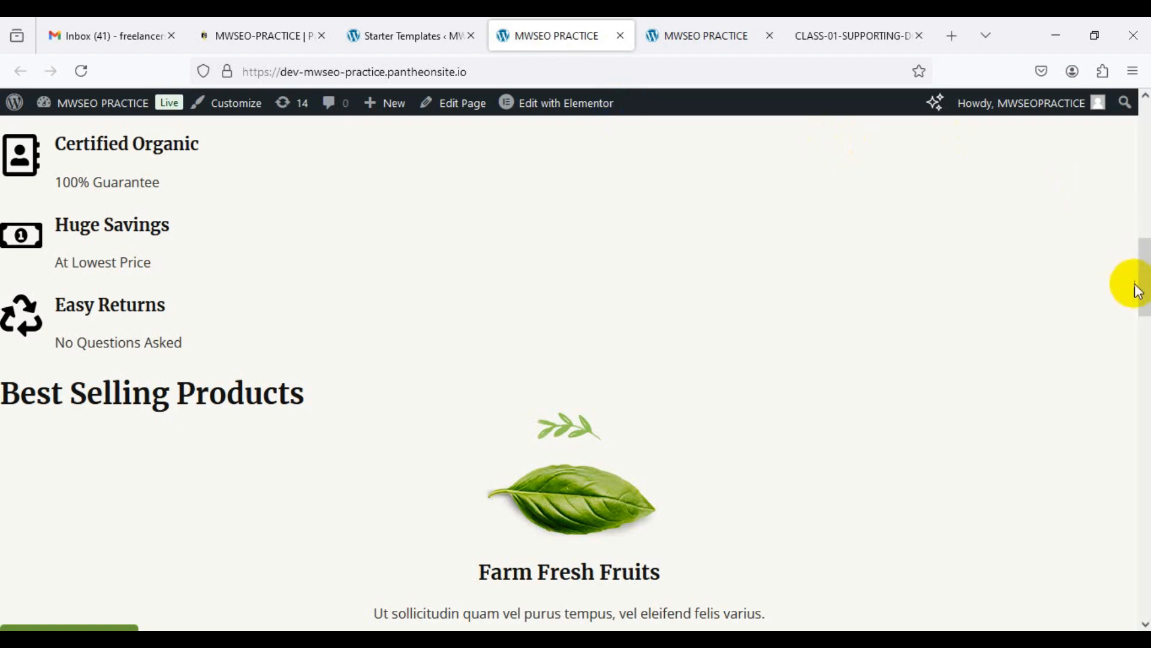
# Step: Keep comparing both site tabs, finishing on the default Astra Hello world page
pyautogui.moveTo(1142, 276); pyautogui.dragTo(1141, 129)
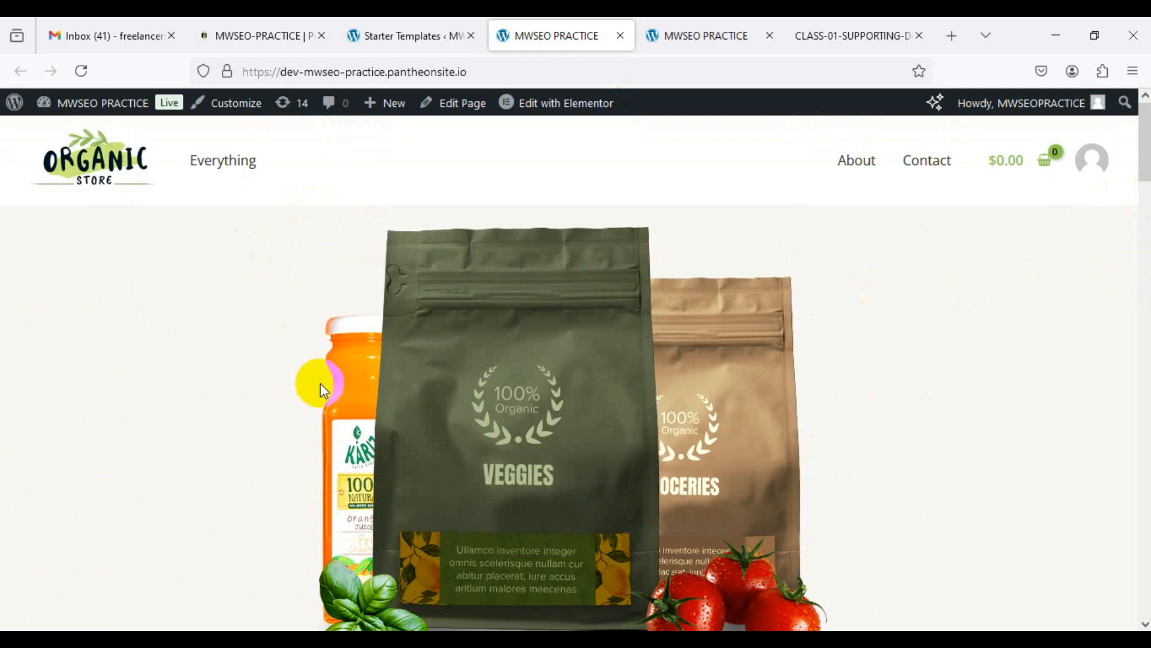
pyautogui.click(680, 37)
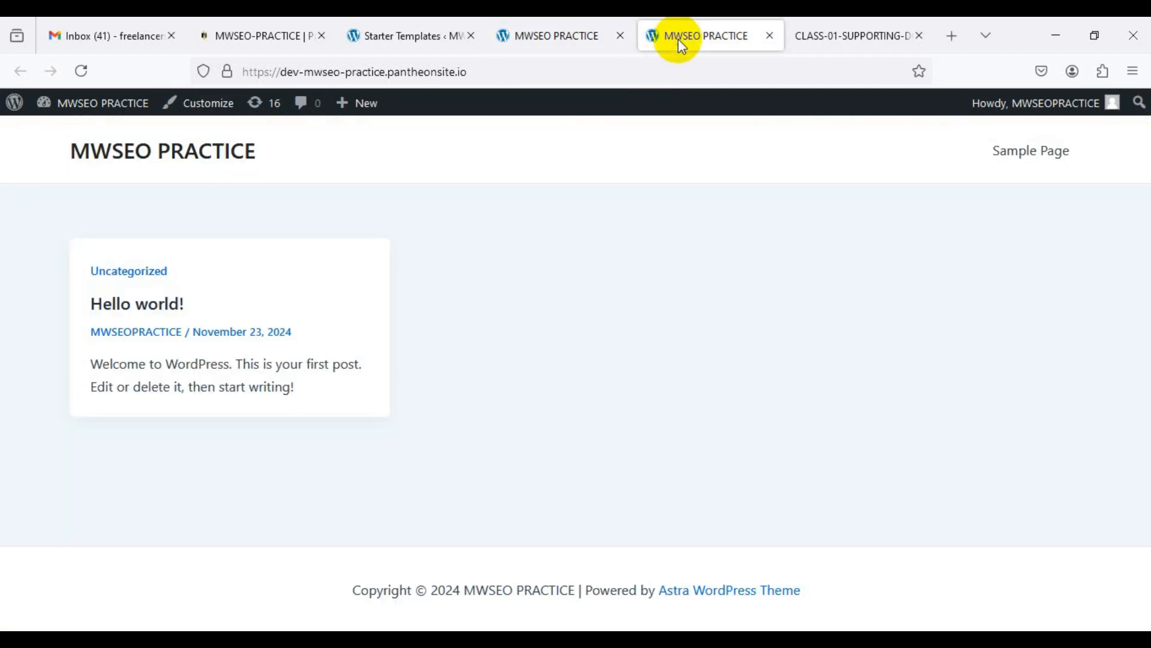
pyautogui.click(585, 35)
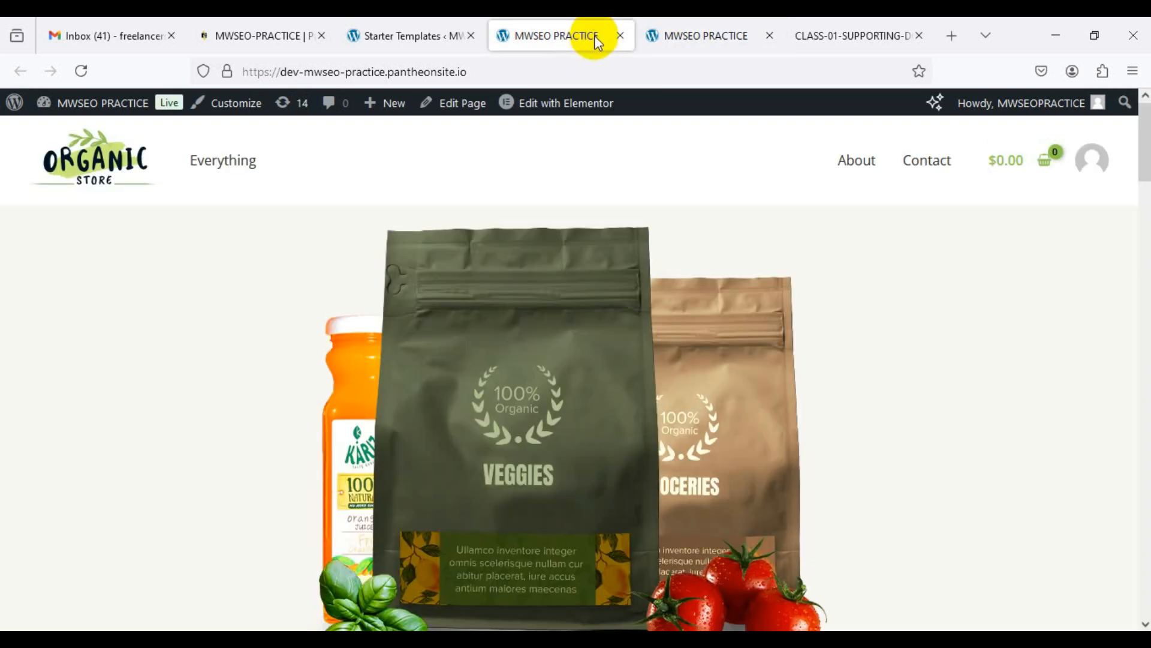
pyautogui.click(695, 38)
pyautogui.click(553, 34)
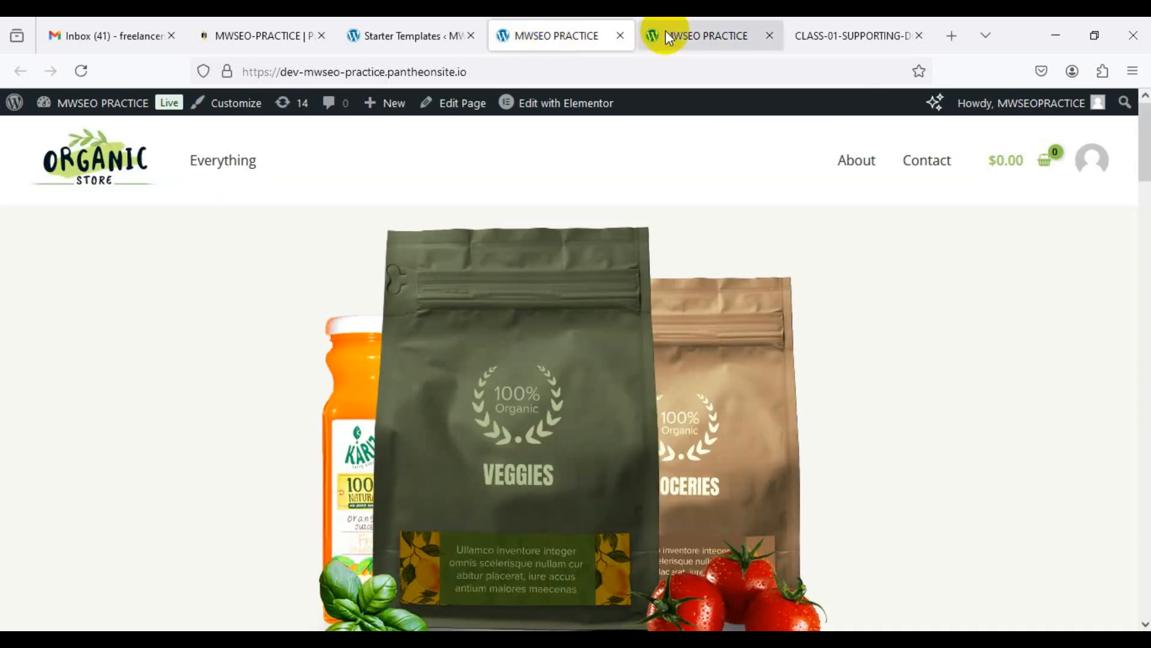
pyautogui.click(680, 34)
pyautogui.click(576, 35)
pyautogui.click(686, 34)
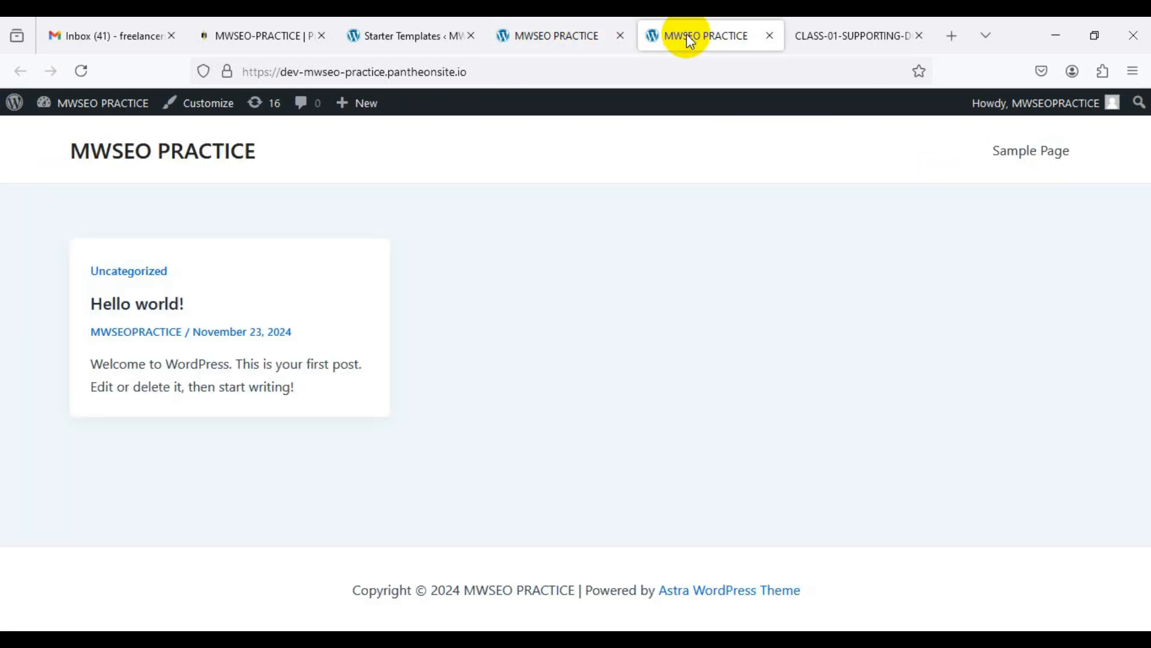
# Step: Reload the outdated Hello world tab and scroll through the Organic Store homepage meanwhile
pyautogui.click(82, 71)
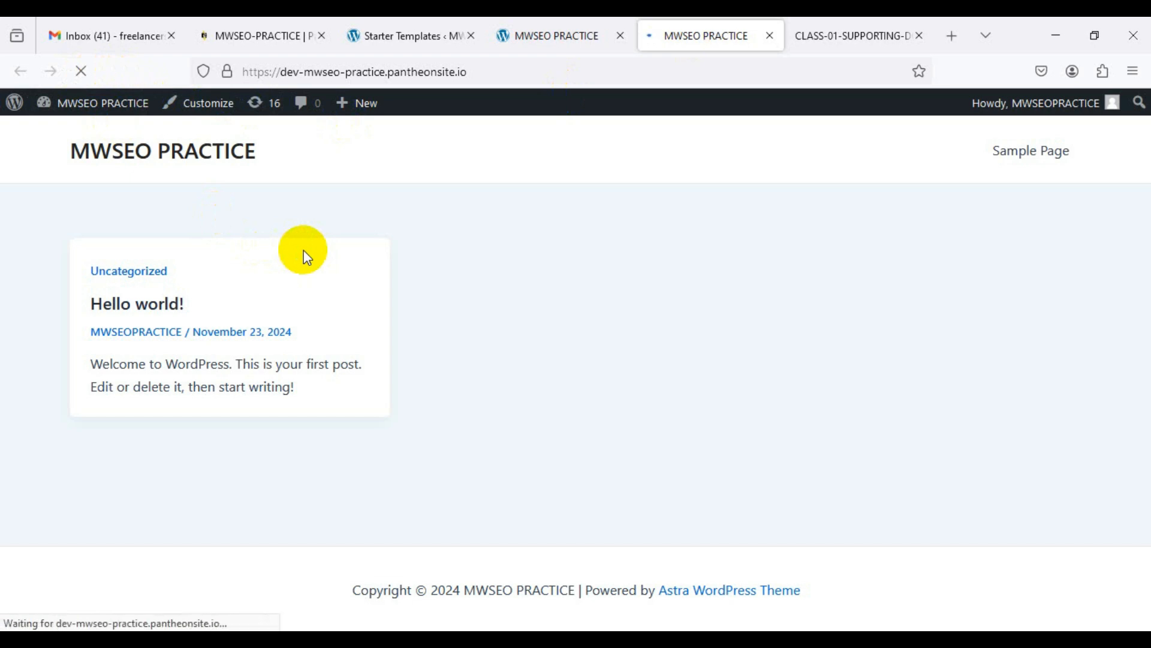
pyautogui.click(552, 34)
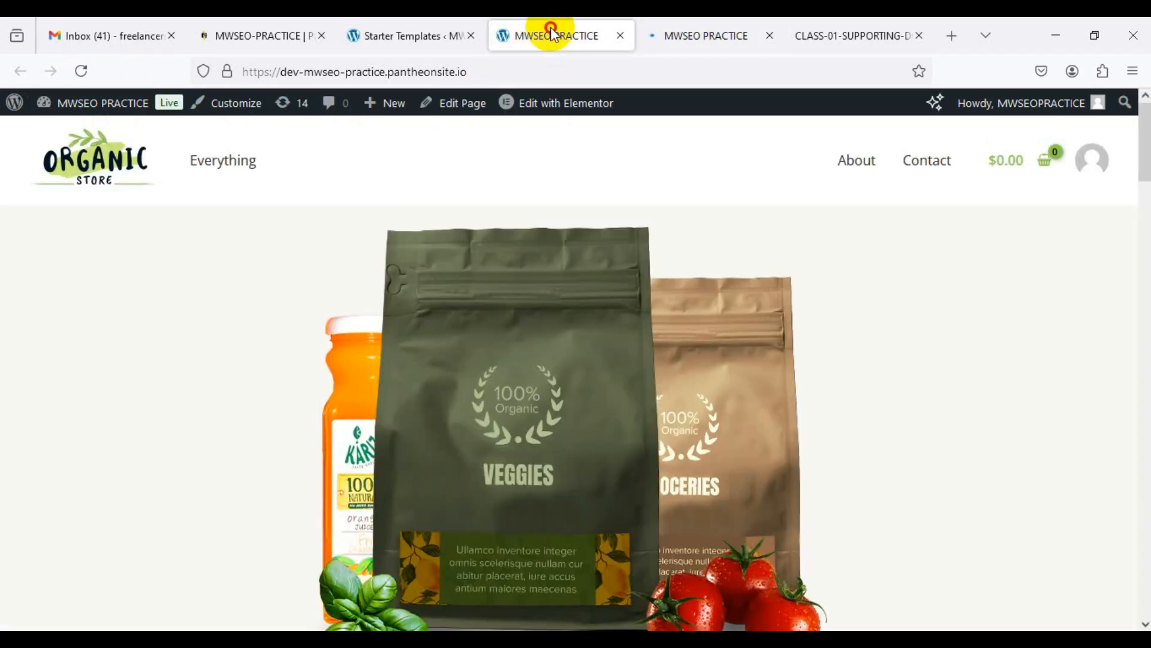
pyautogui.scroll(-5, 379, 251)
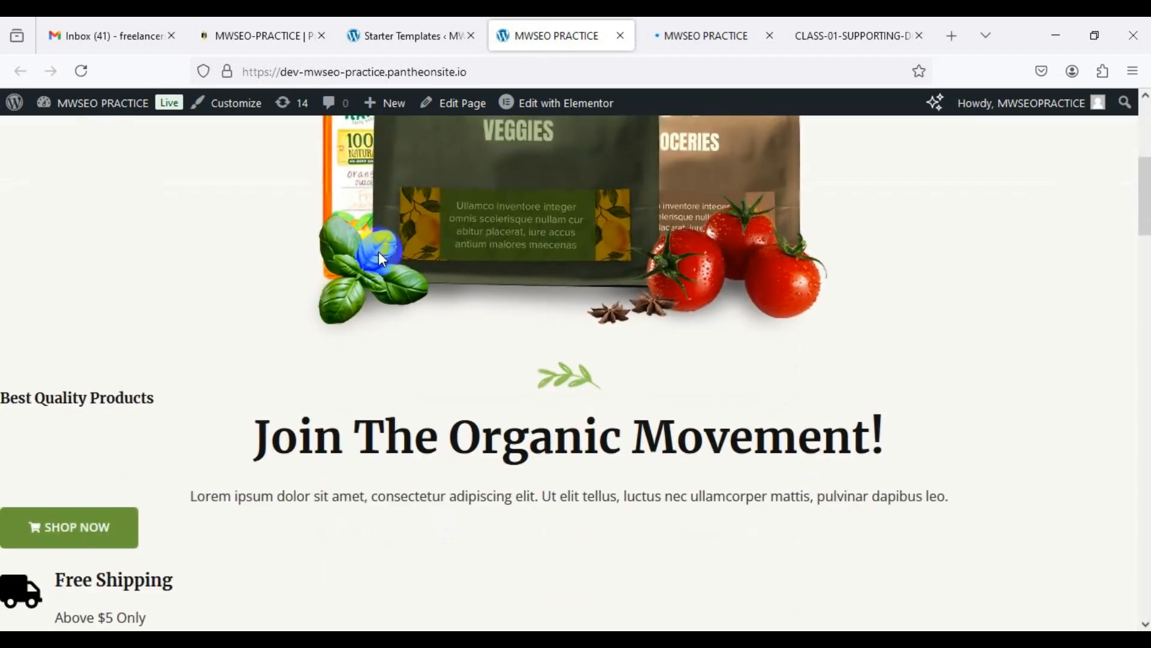
pyautogui.scroll(-20, 379, 251)
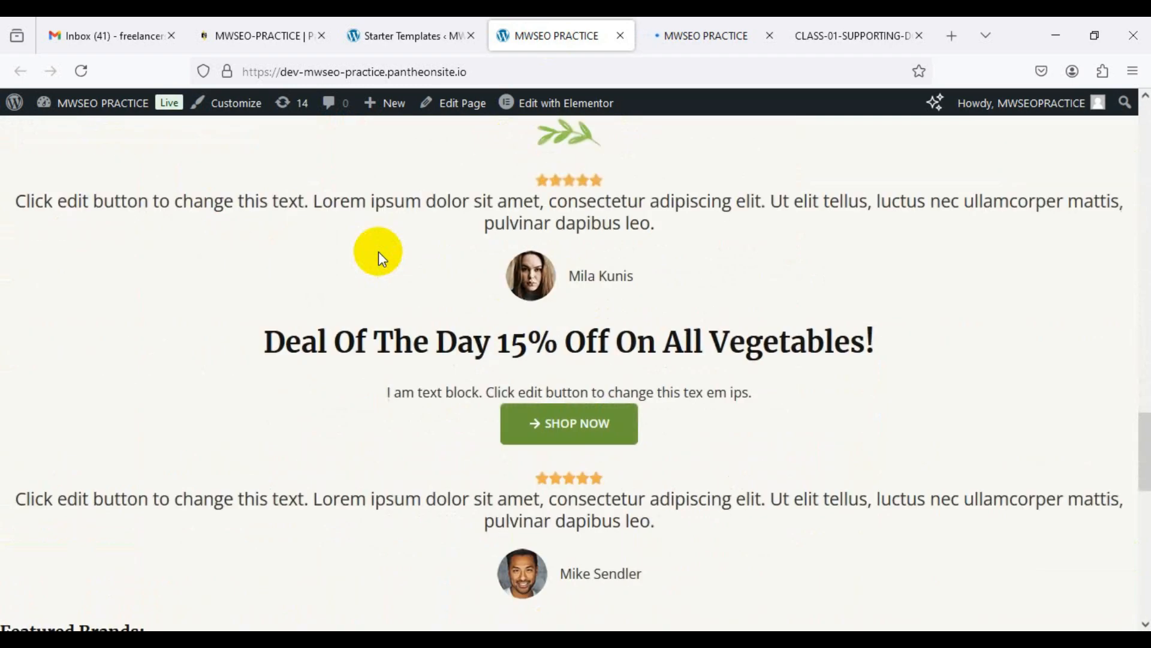
pyautogui.scroll(-9, 379, 251)
pyautogui.scroll(3, 379, 251)
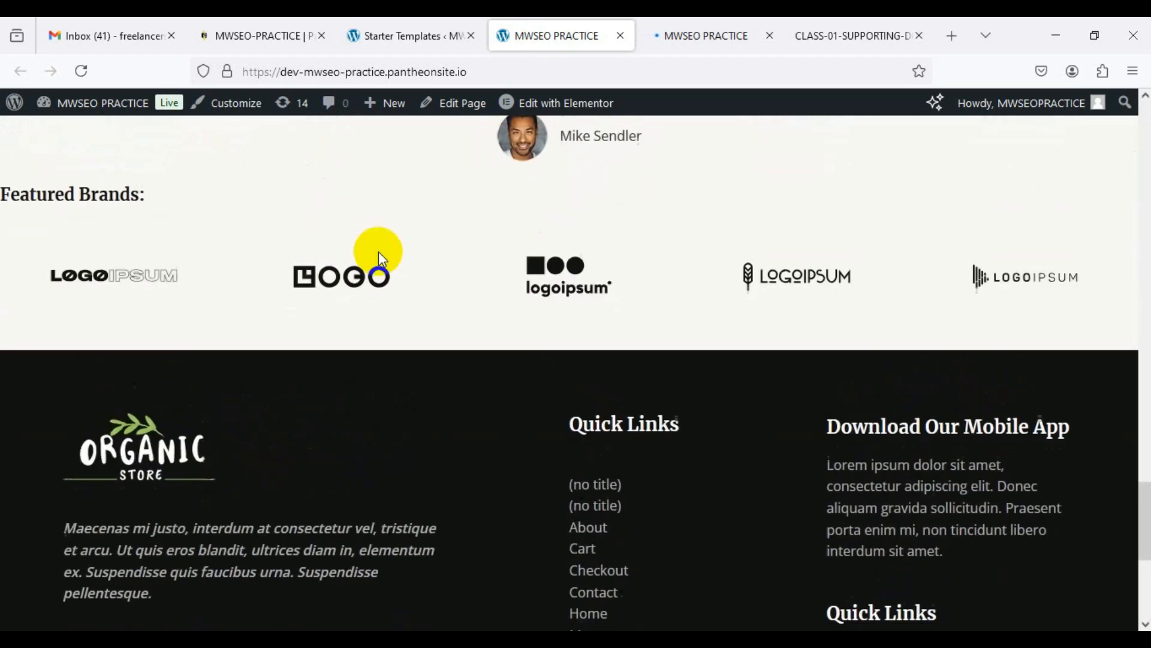
pyautogui.scroll(15, 379, 250)
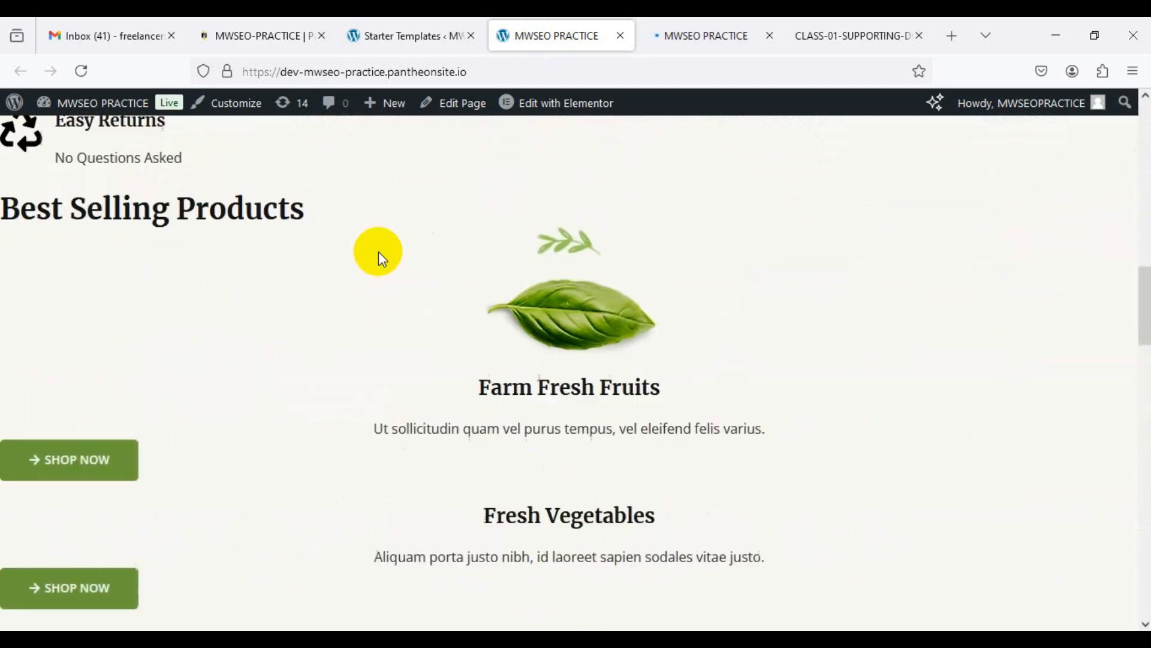
pyautogui.scroll(10, 379, 251)
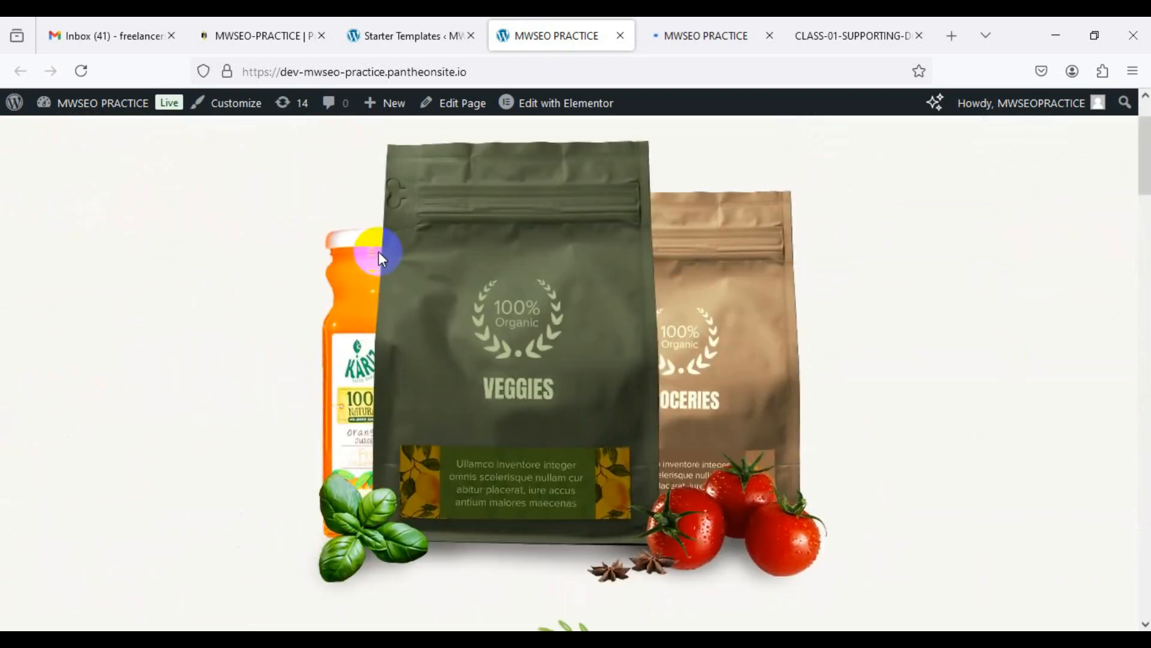
pyautogui.scroll(2, 379, 251)
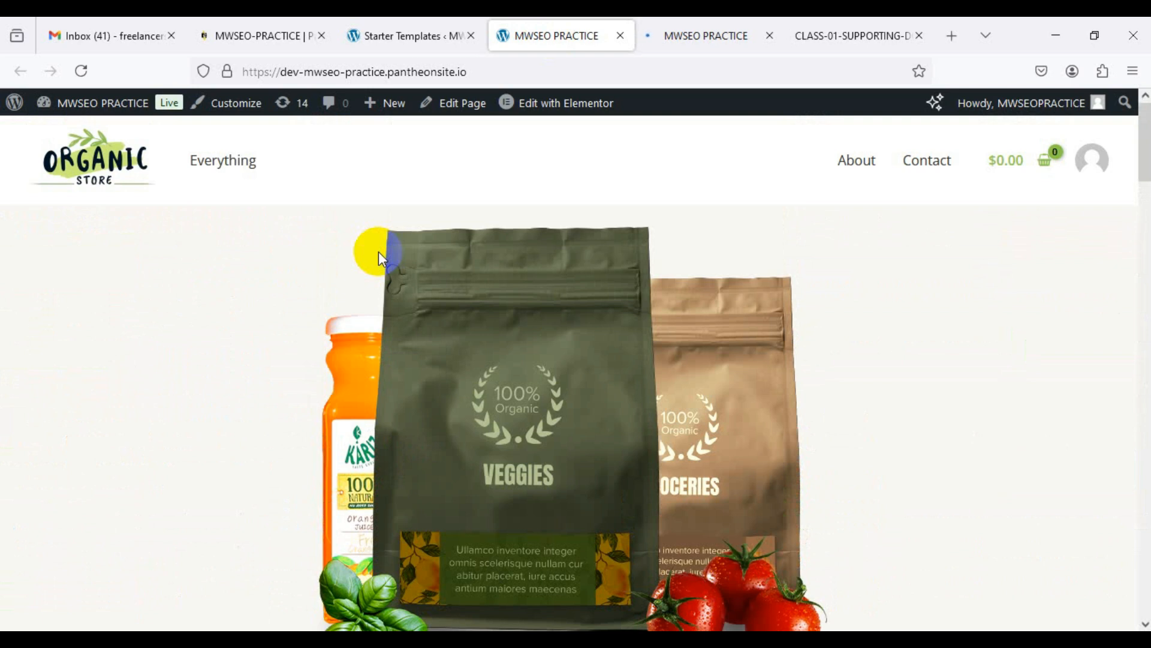
# Step: Review the refreshed tab, now showing the 'Join The Organic Movement!' hero
pyautogui.click(696, 36)
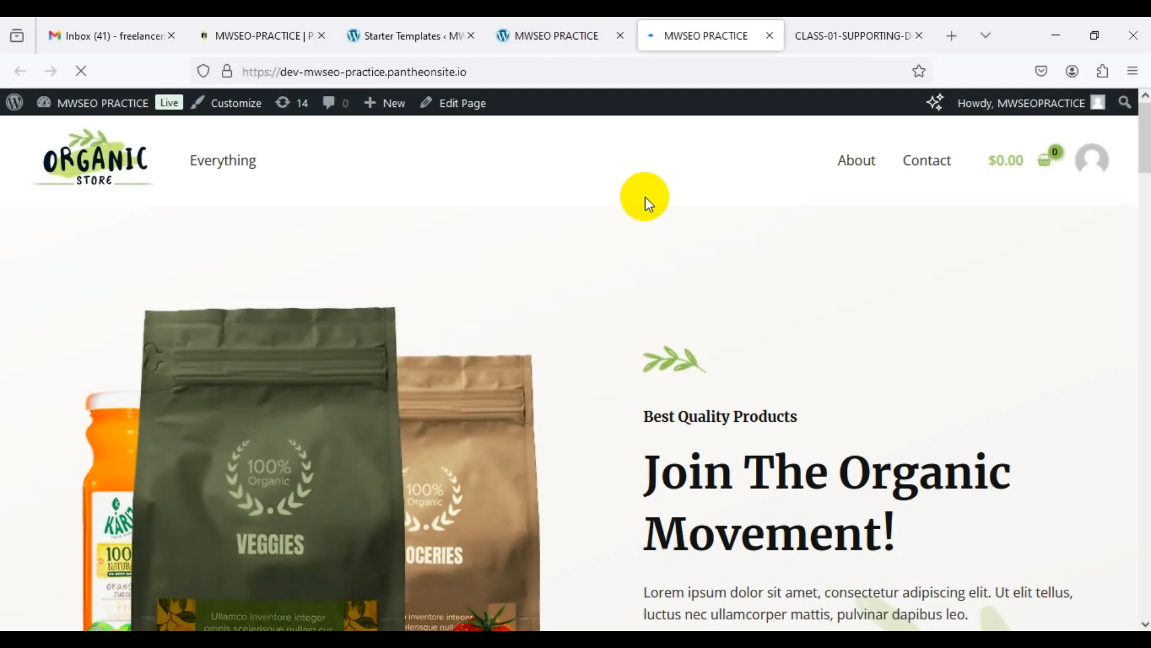
pyautogui.scroll(-15, 526, 278)
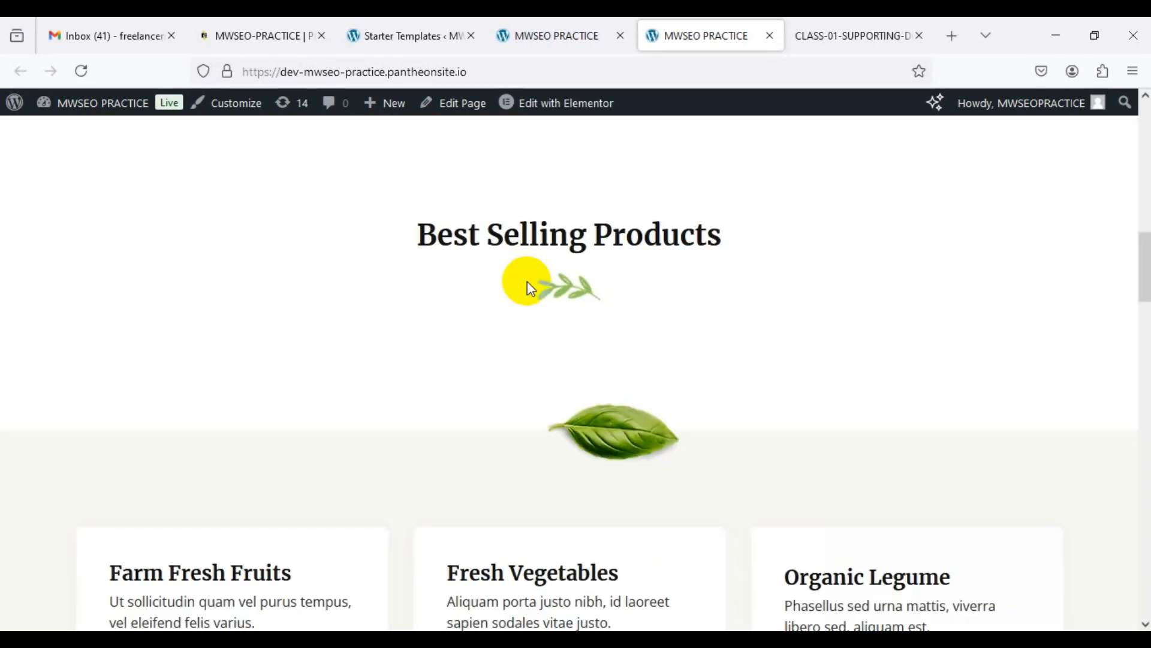
pyautogui.scroll(-20, 527, 281)
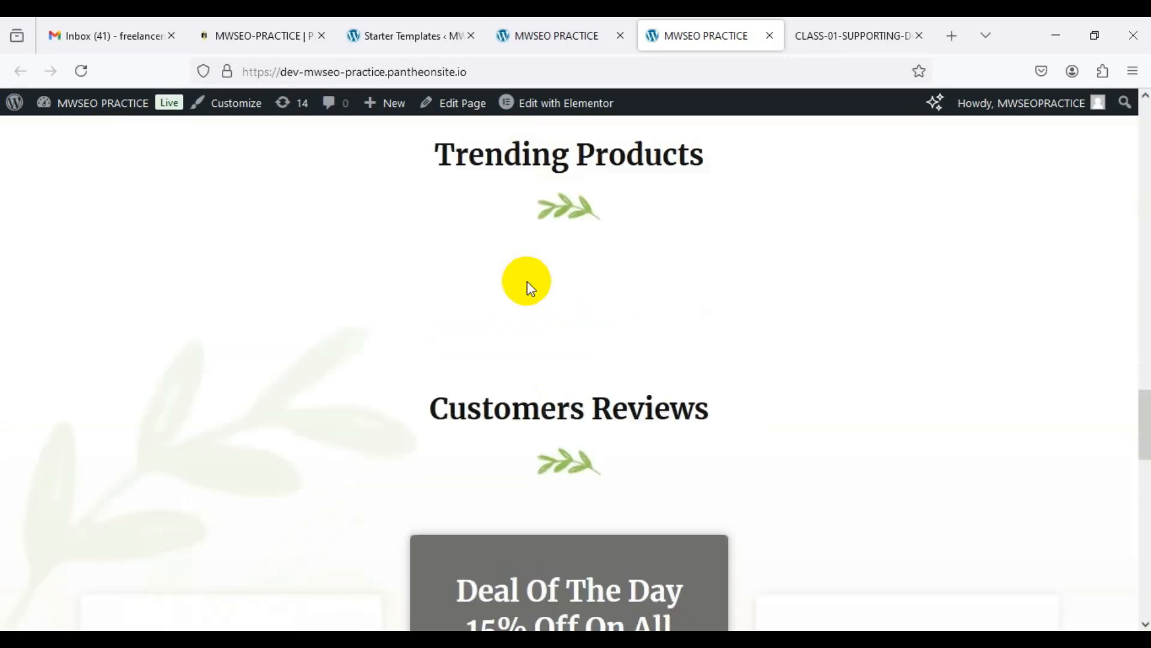
pyautogui.scroll(-3, 528, 281)
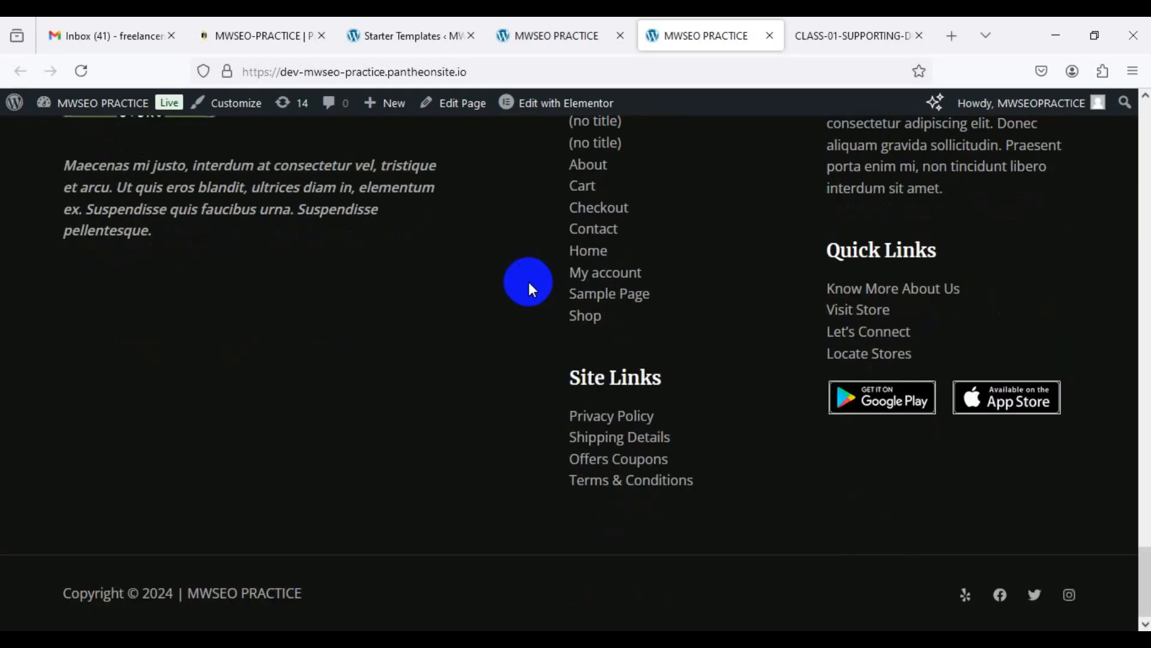
pyautogui.scroll(15, 528, 280)
pyautogui.scroll(15, 529, 286)
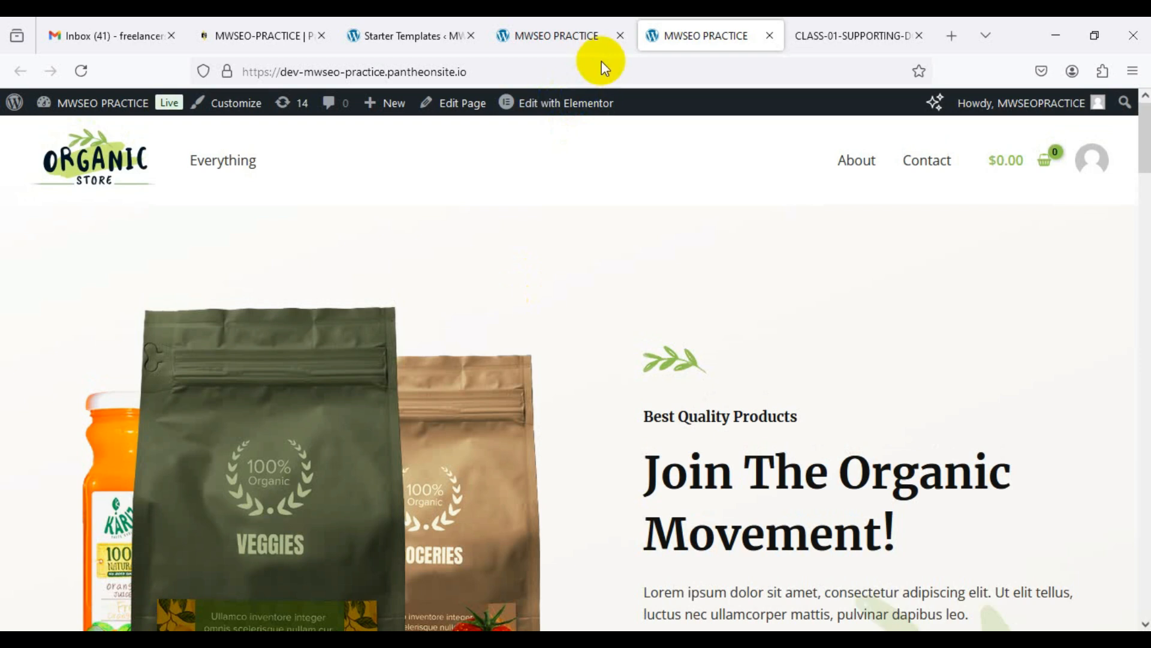
# Step: Close the duplicate site tab and go to the WordPress Dashboard from the Starter Templates screen
pyautogui.click(620, 36)
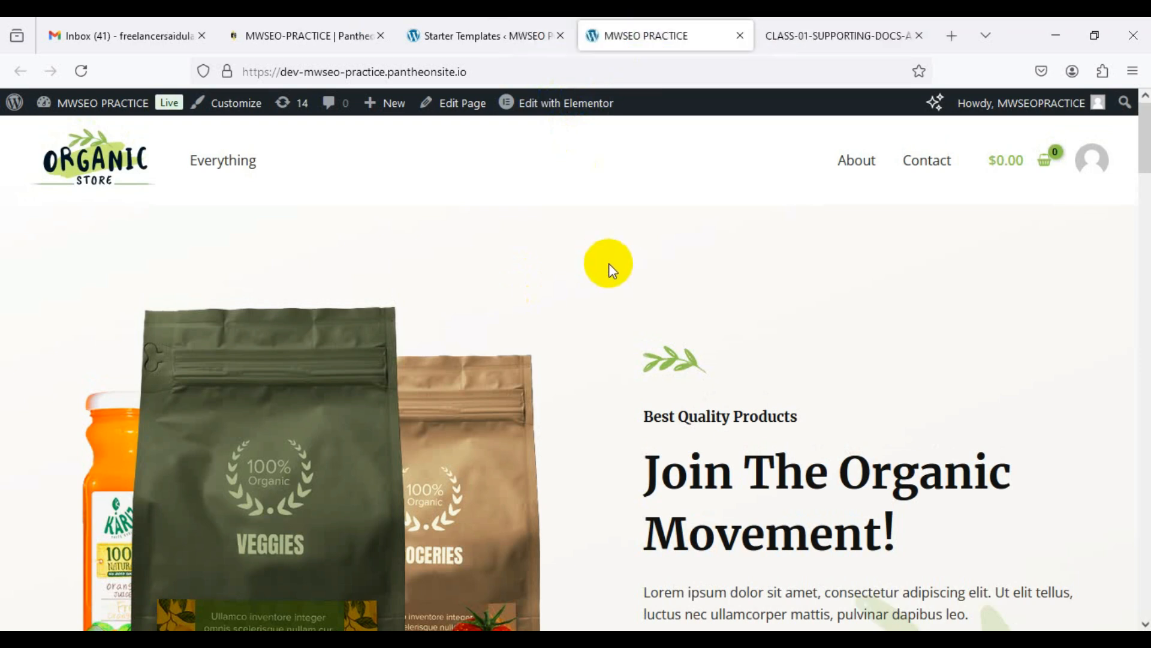
pyautogui.click(488, 36)
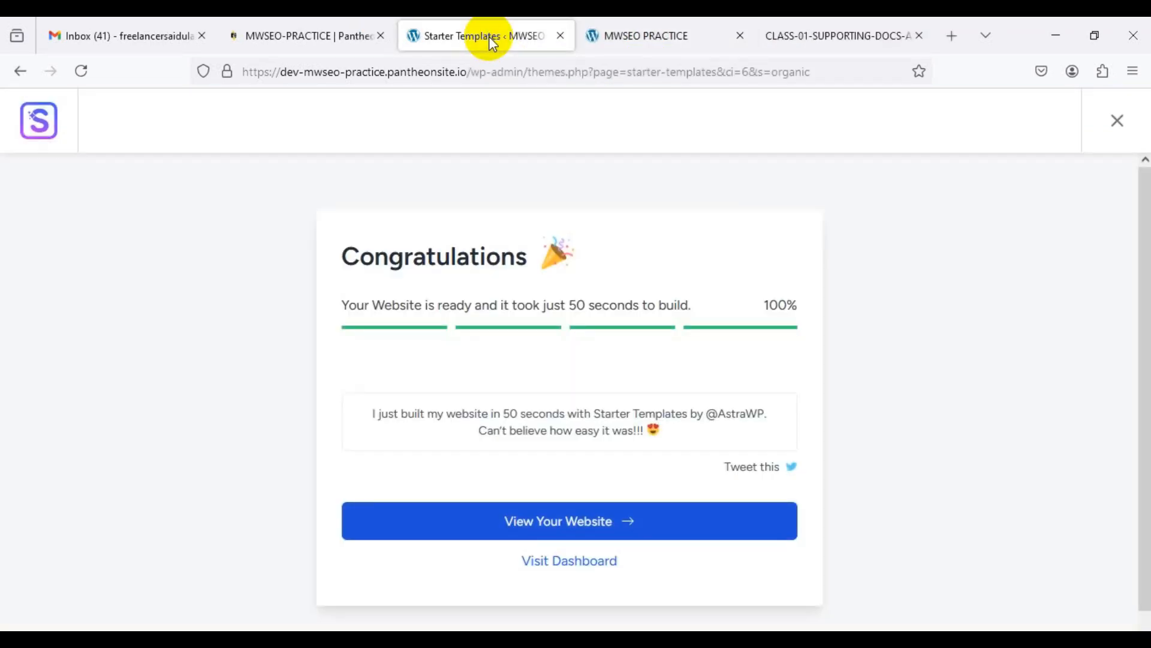
pyautogui.click(577, 561)
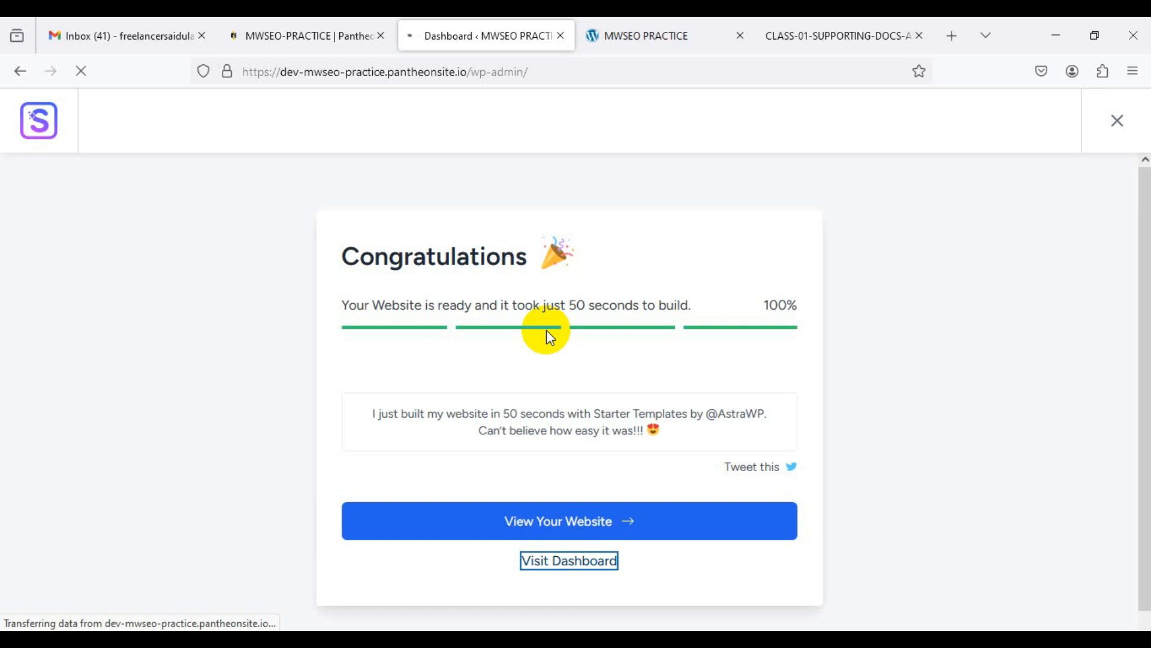
# Step: Once the admin Dashboard finishes loading, open its Screen Options panel
pyautogui.click(632, 31)
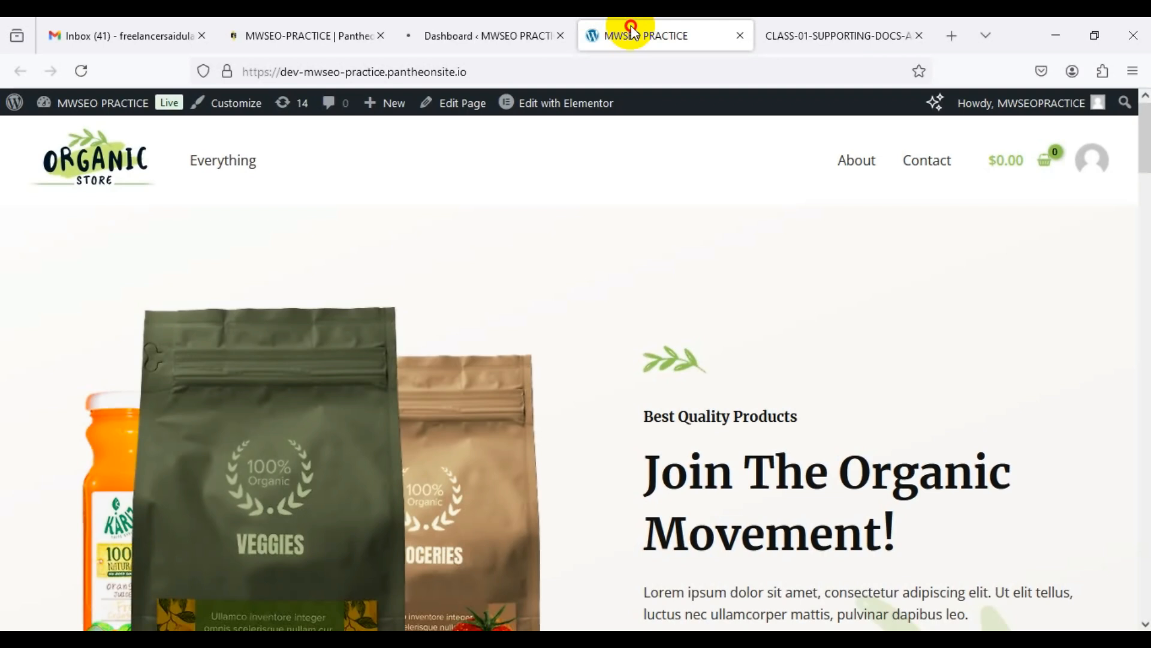
pyautogui.click(487, 27)
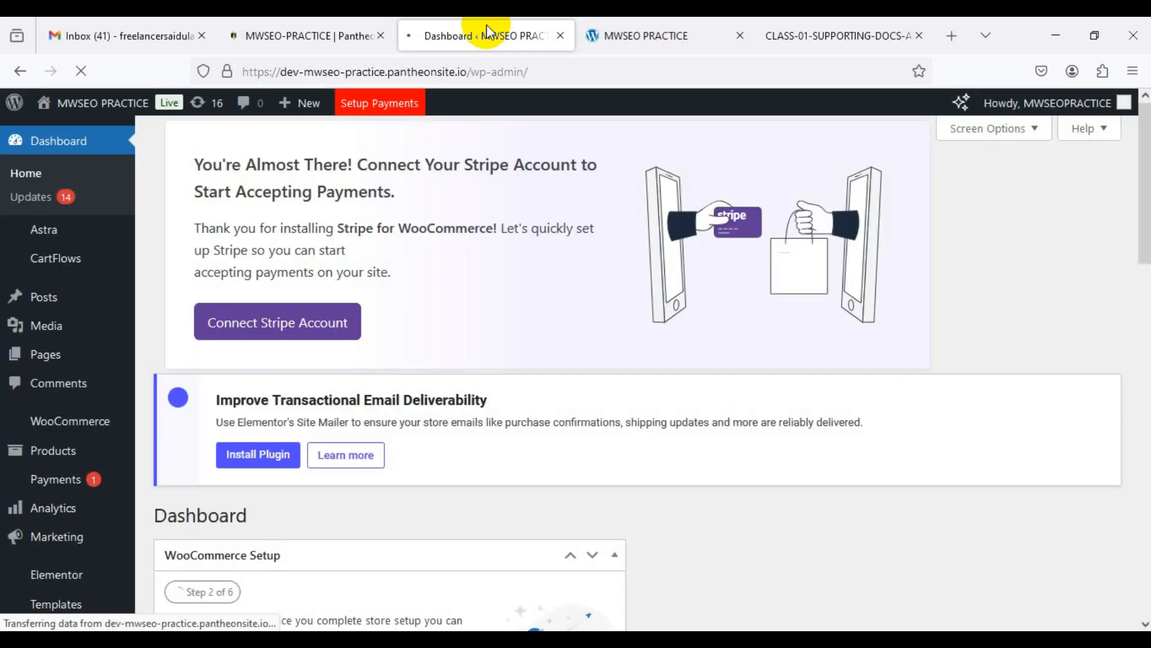
pyautogui.click(1035, 126)
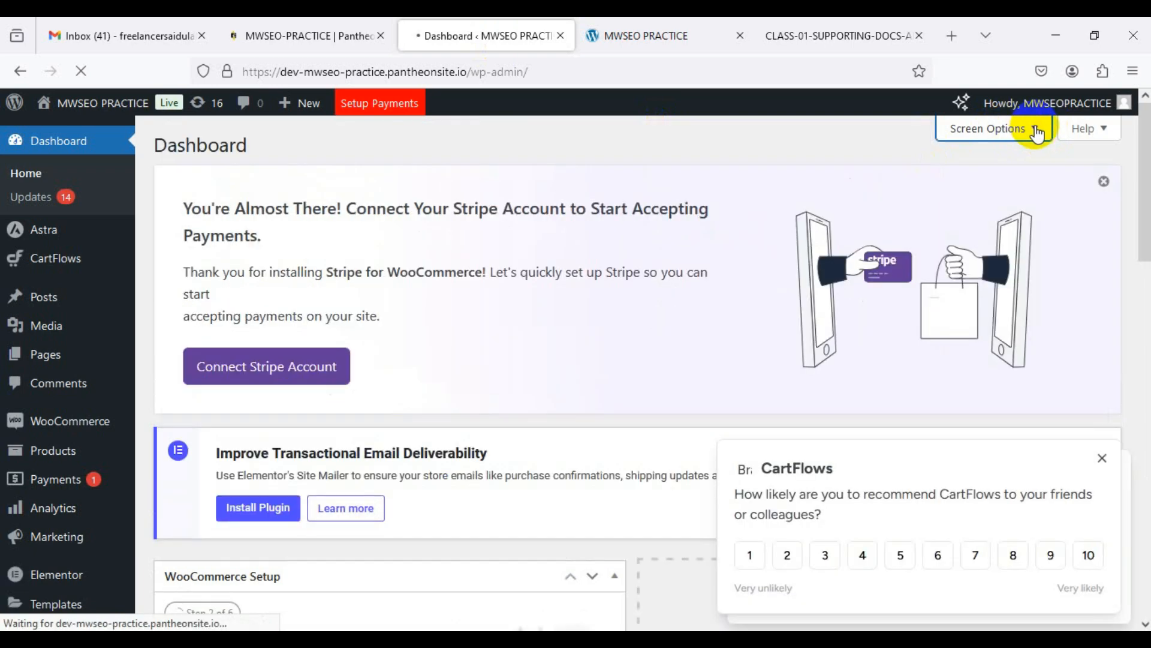
# Step: Hide CartFlows Setup, Checkout Plugins Setup, Elementor Overview and WooCommerce Setup, and dismiss the Stripe and email notices
pyautogui.click(1037, 131)
pyautogui.click(852, 219)
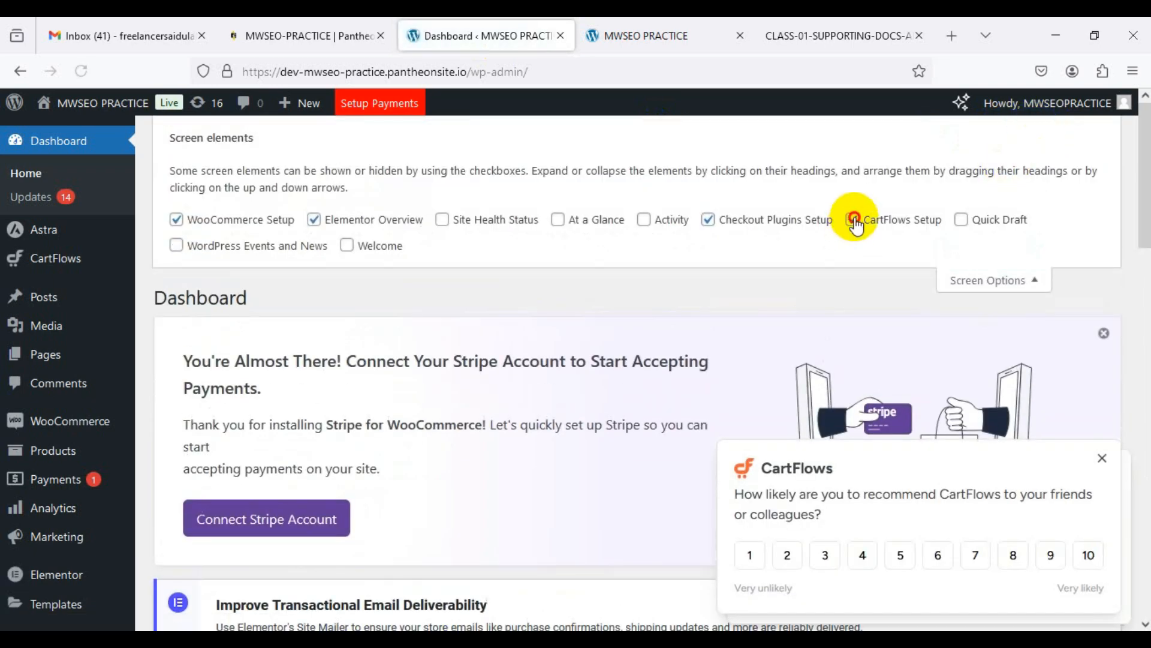
pyautogui.click(709, 220)
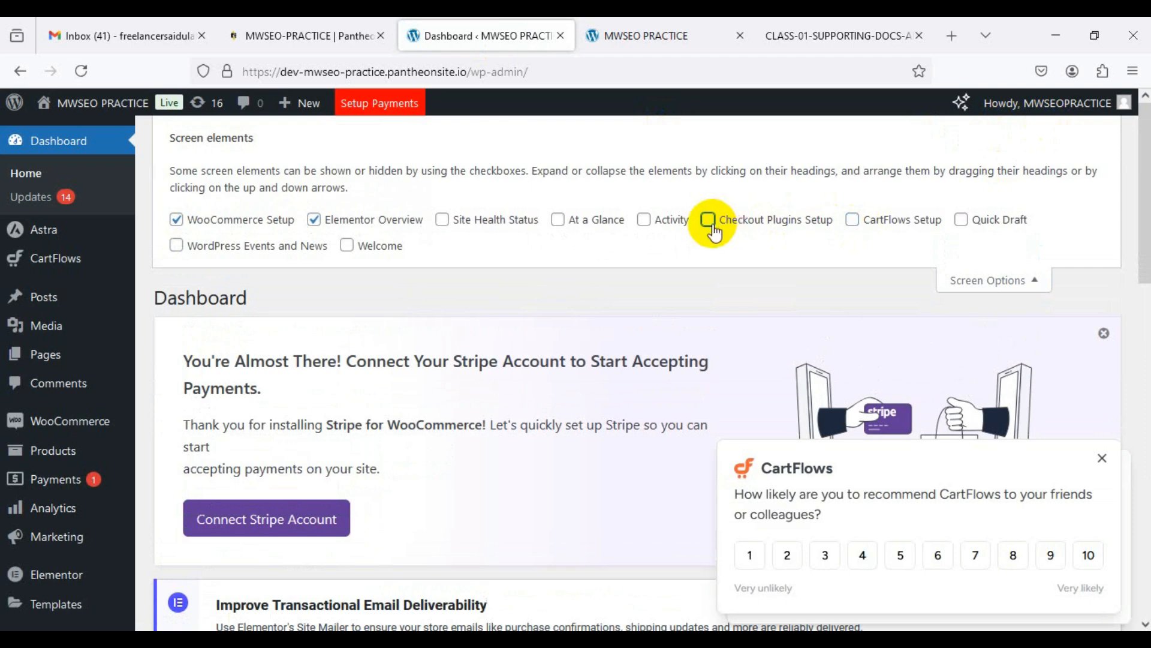
pyautogui.click(318, 221)
pyautogui.click(219, 222)
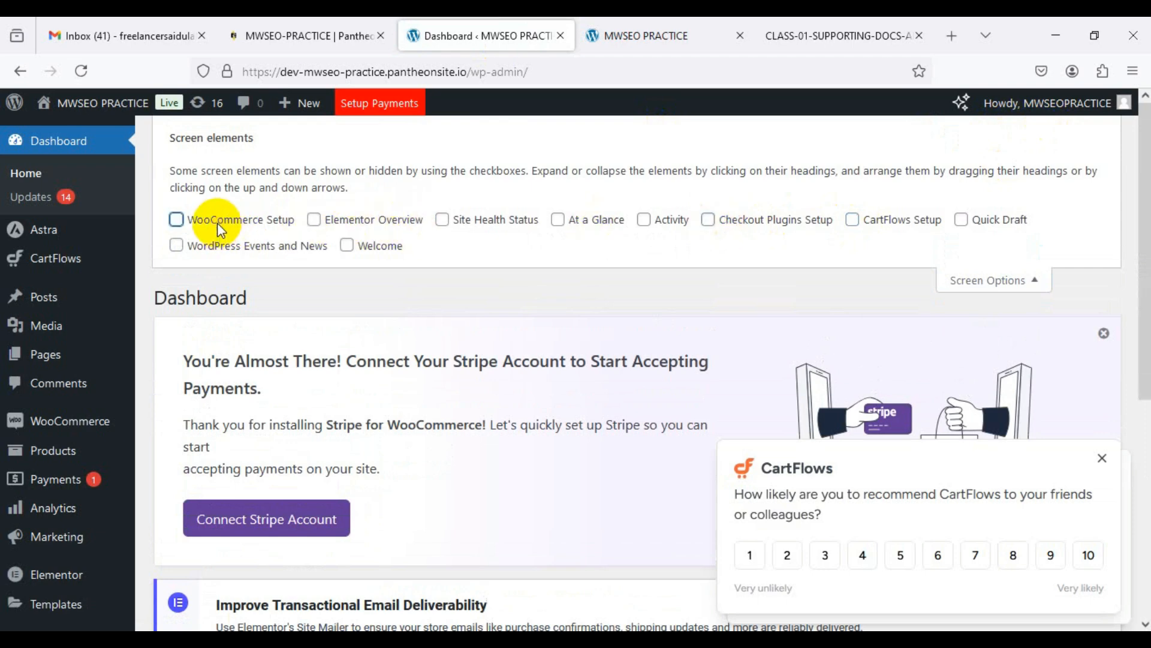
pyautogui.click(1030, 283)
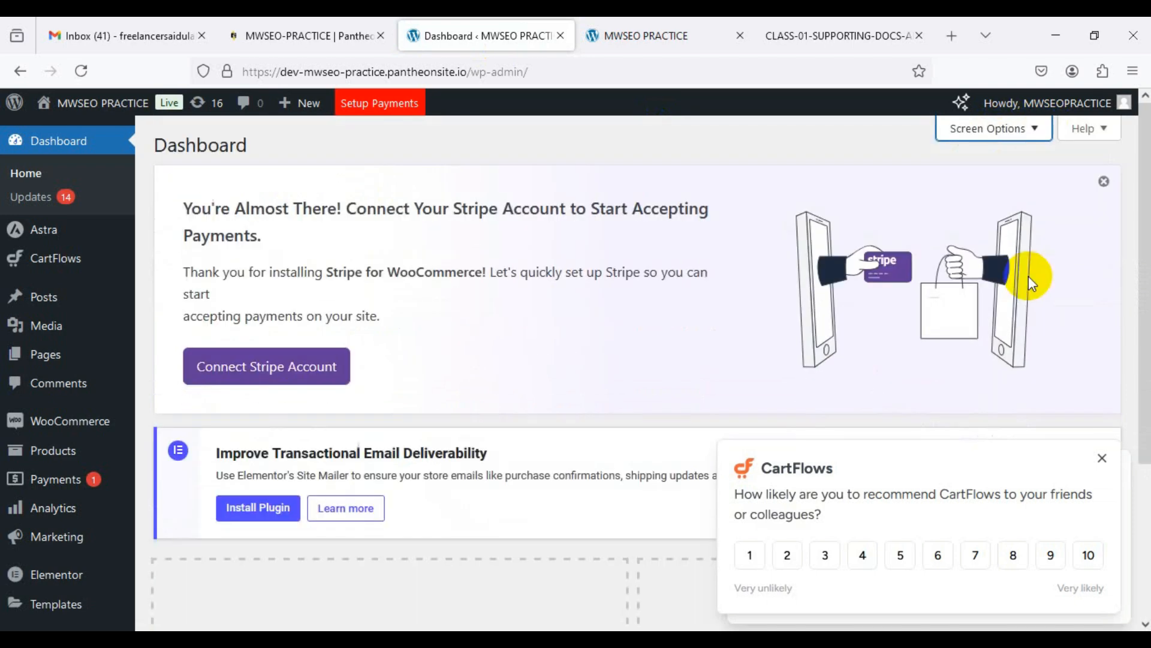
pyautogui.click(1104, 182)
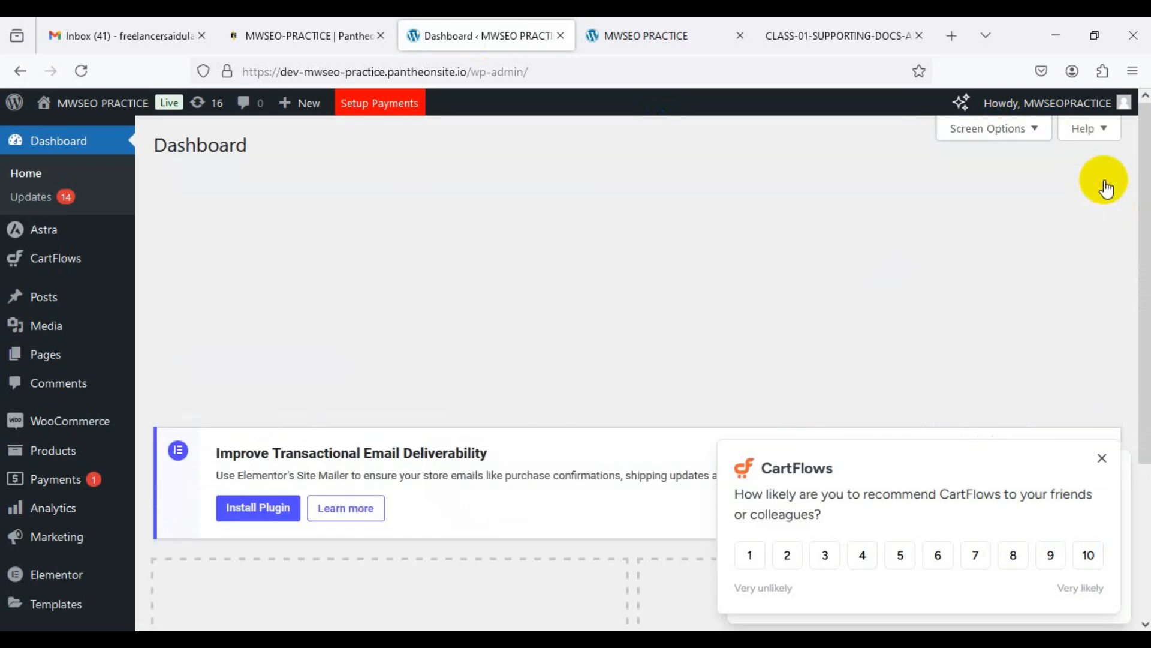
pyautogui.click(1104, 182)
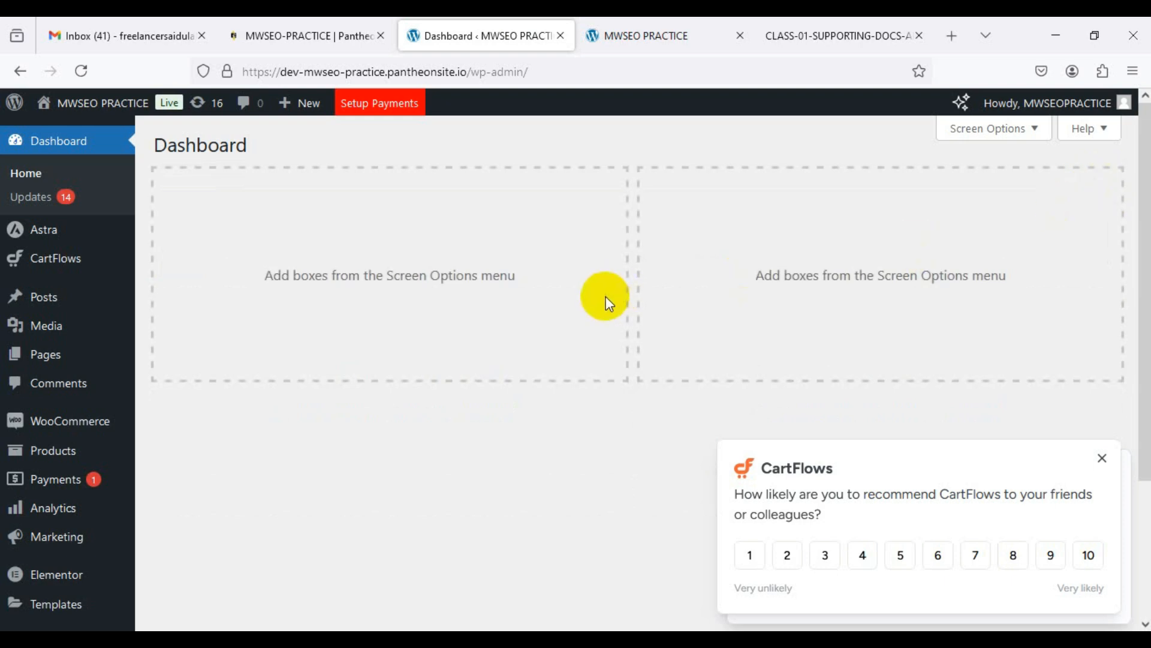
# Step: Check the live homepage's web address, then go back to the admin Dashboard
pyautogui.click(610, 38)
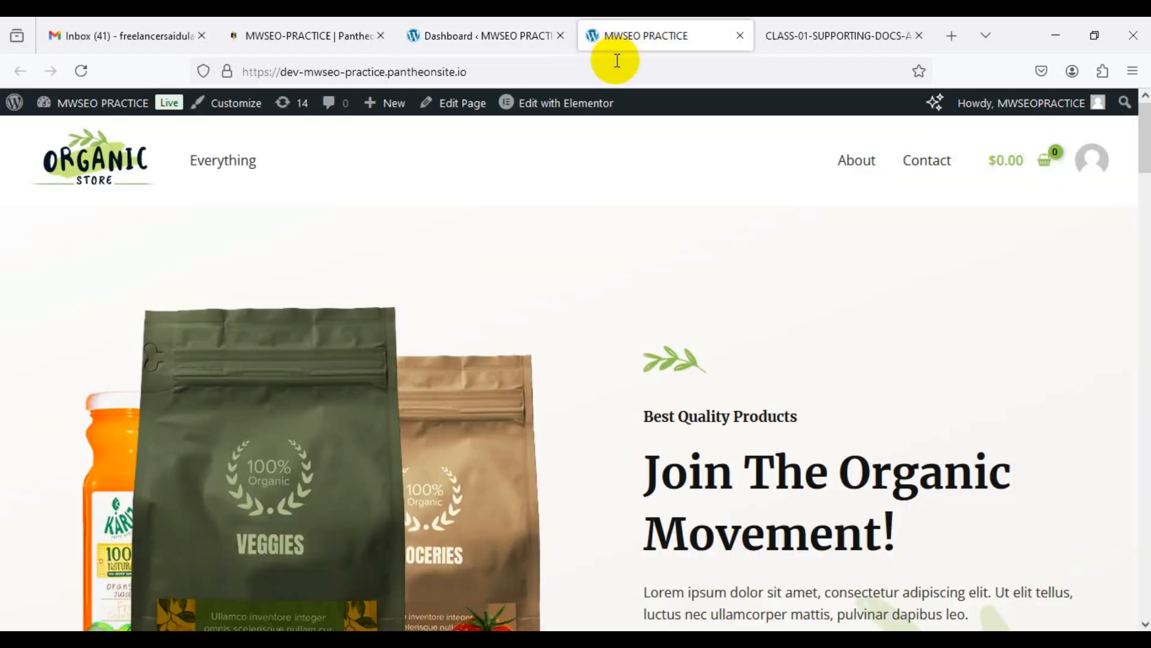
pyautogui.click(515, 71)
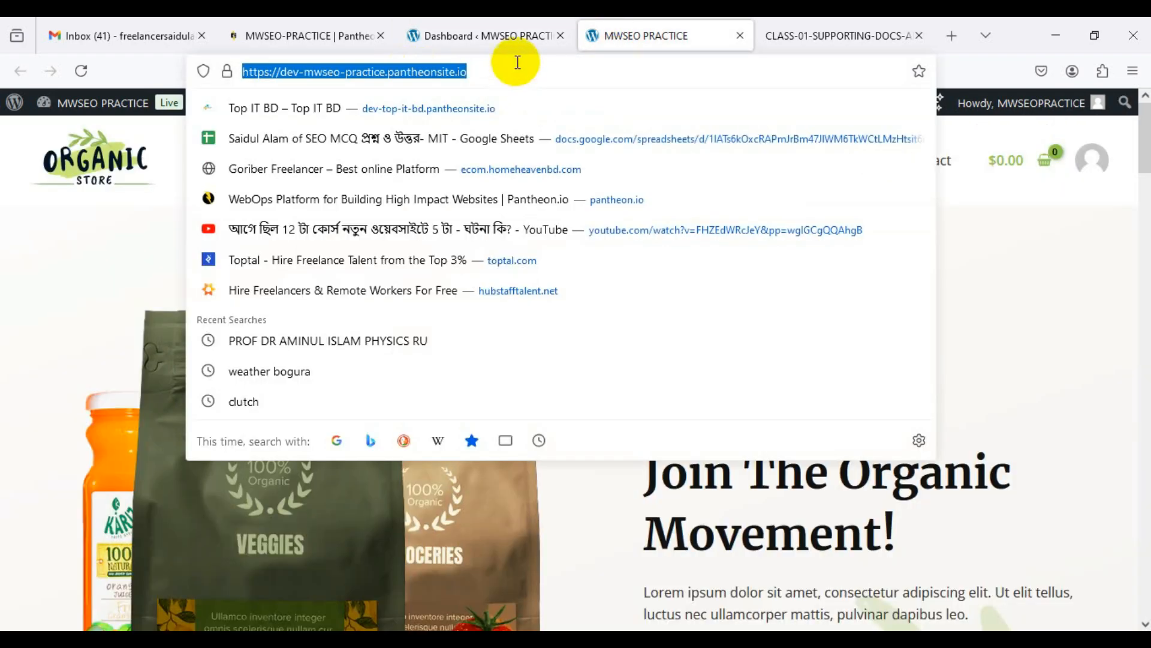
pyautogui.moveTo(509, 36)
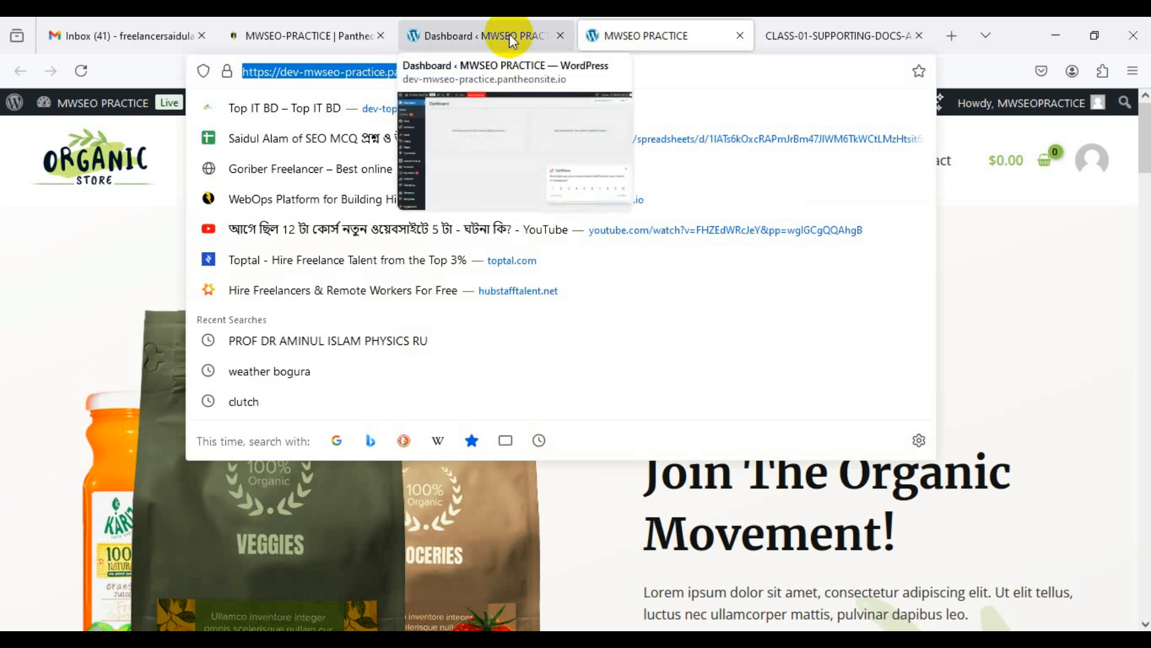
pyautogui.click(509, 34)
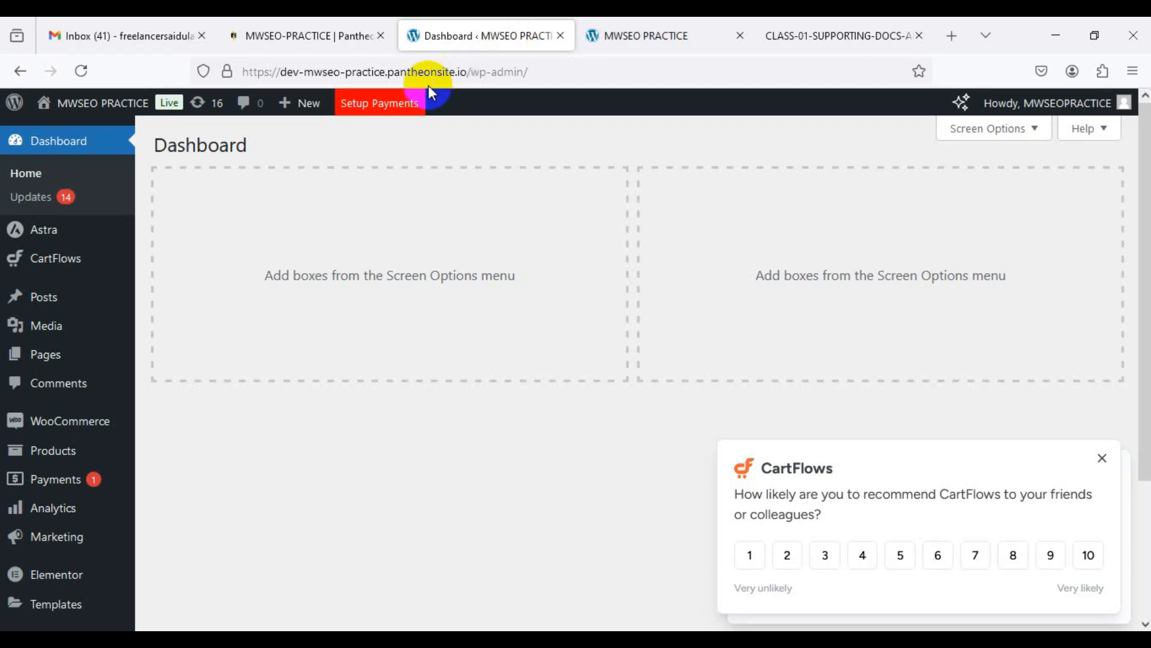
pyautogui.moveTo(89, 266)
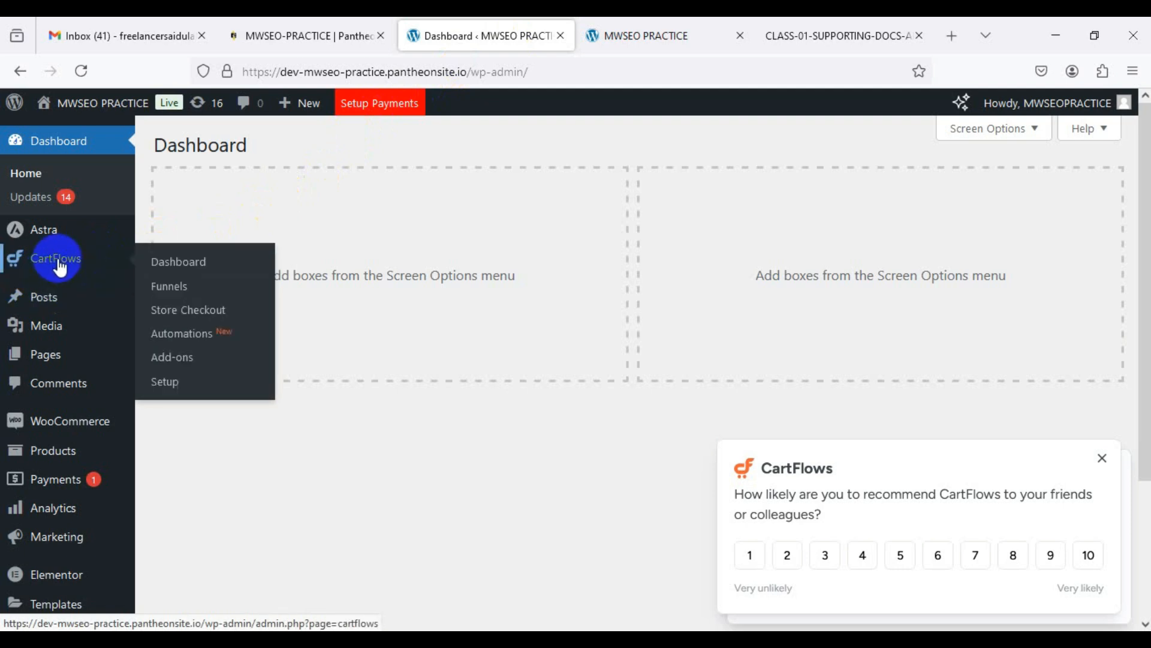
pyautogui.moveTo(109, 430)
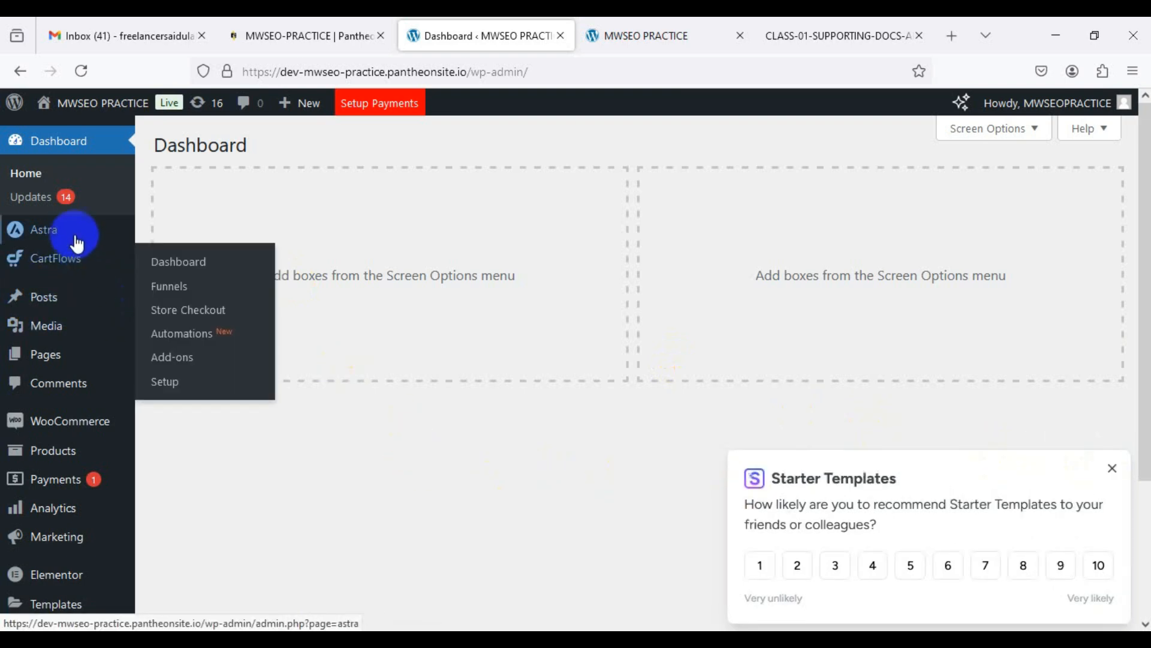
pyautogui.moveTo(77, 243)
pyautogui.scroll(-3, 77, 273)
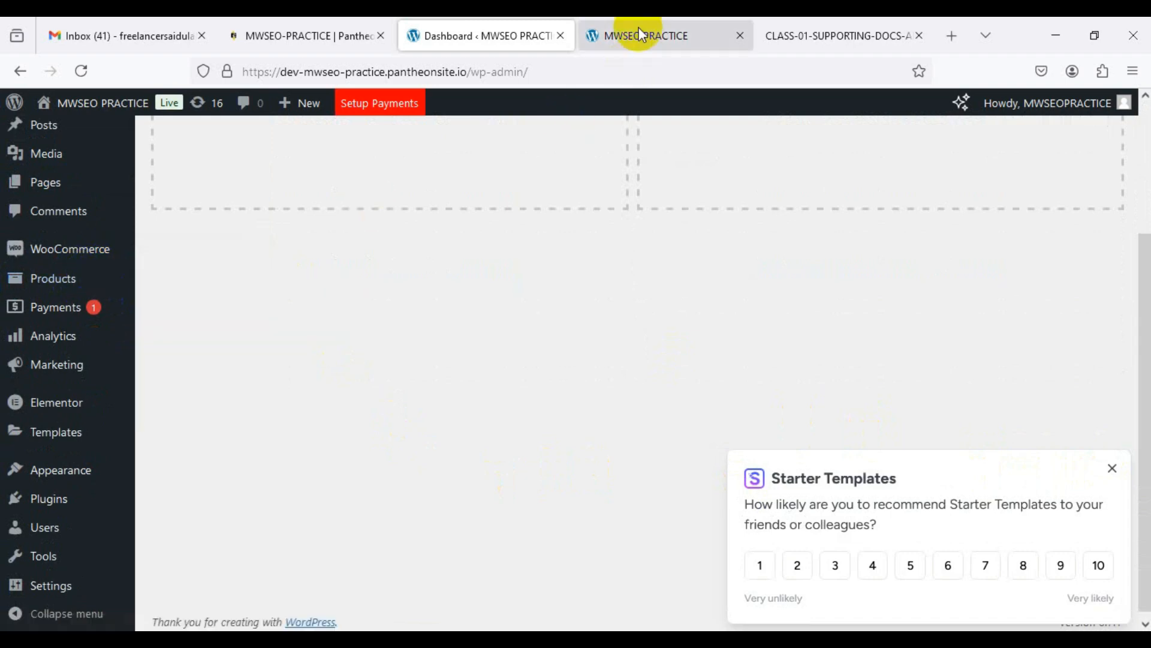
# Step: Scroll down through the Organic Store homepage and back up to its hero
pyautogui.click(606, 34)
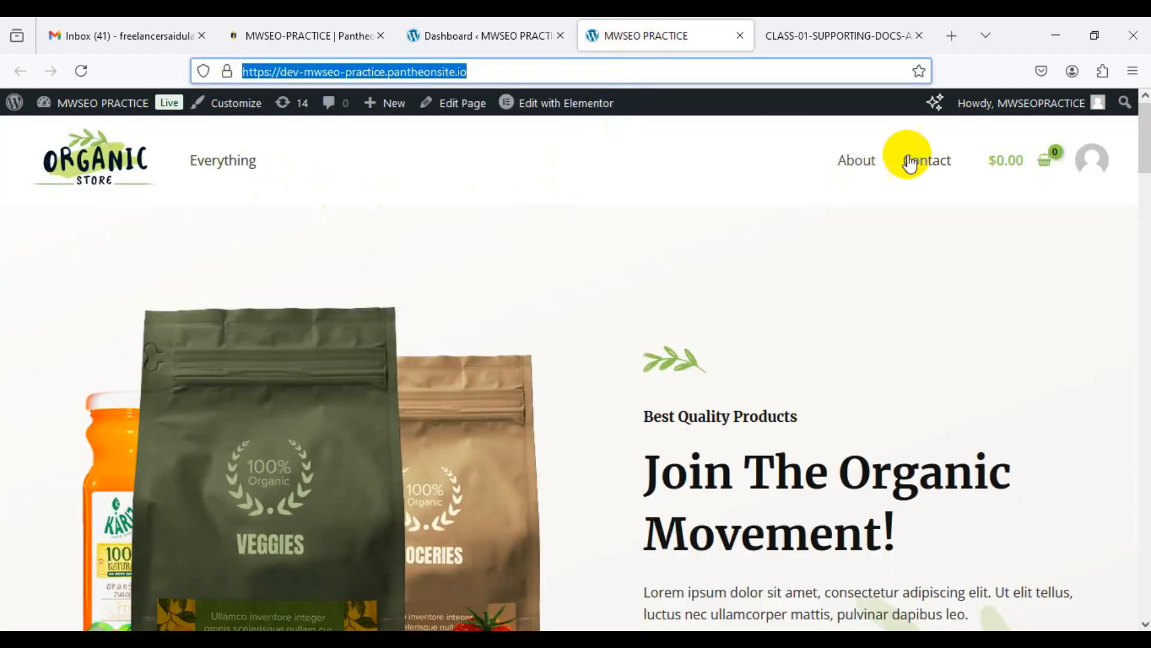
pyautogui.scroll(-7, 400, 333)
pyautogui.scroll(-20, 400, 334)
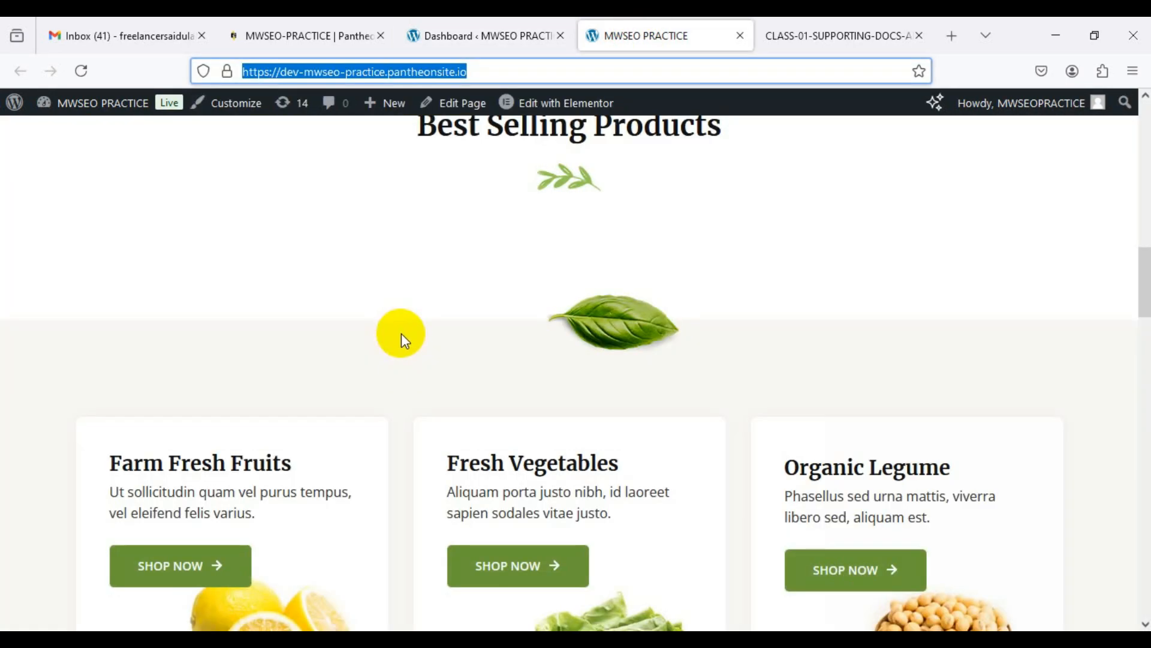
pyautogui.scroll(-10, 401, 333)
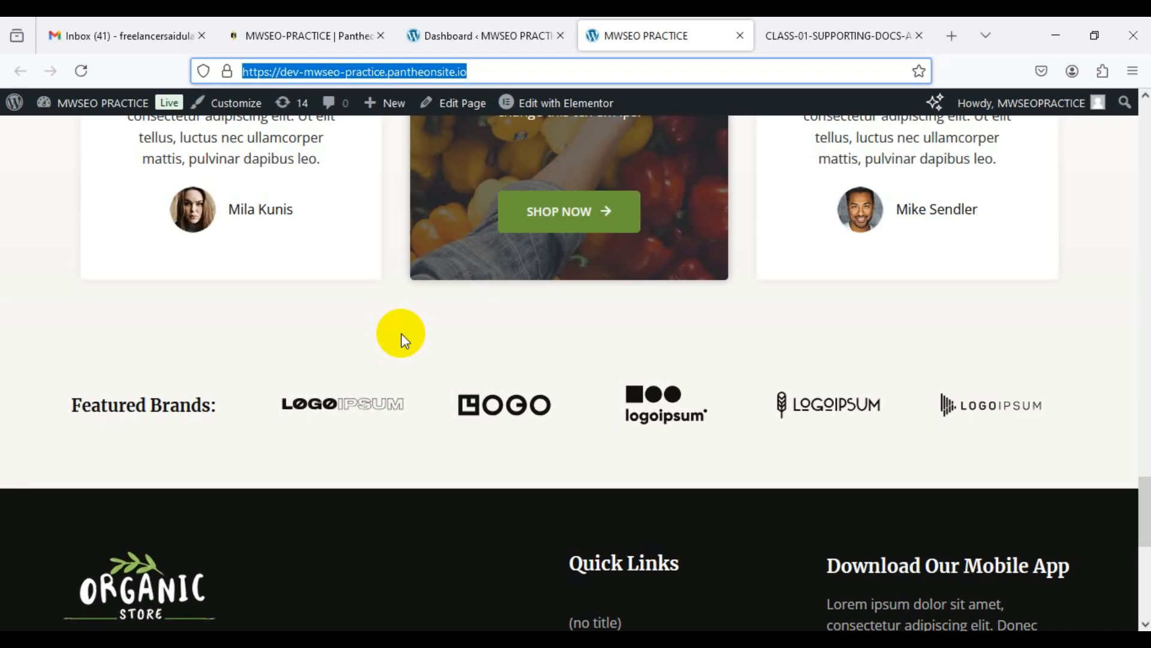
pyautogui.scroll(15, 402, 333)
pyautogui.scroll(20, 402, 333)
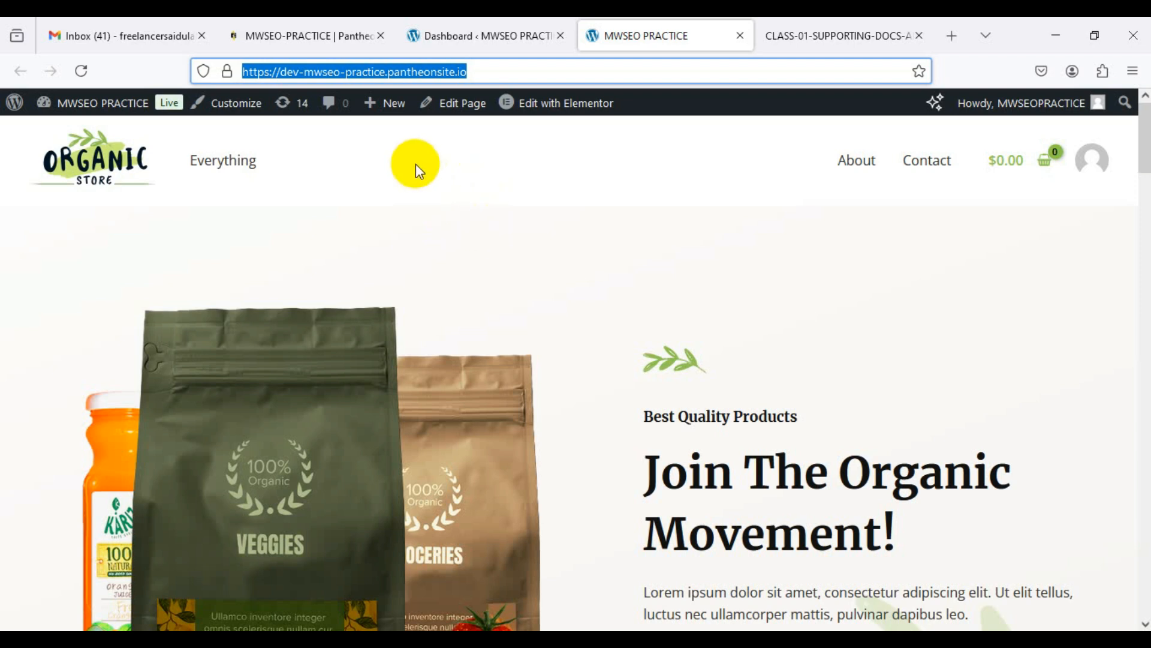
# Step: Back on the admin Dashboard, dismiss the Starter Templates feedback survey popup
pyautogui.click(459, 33)
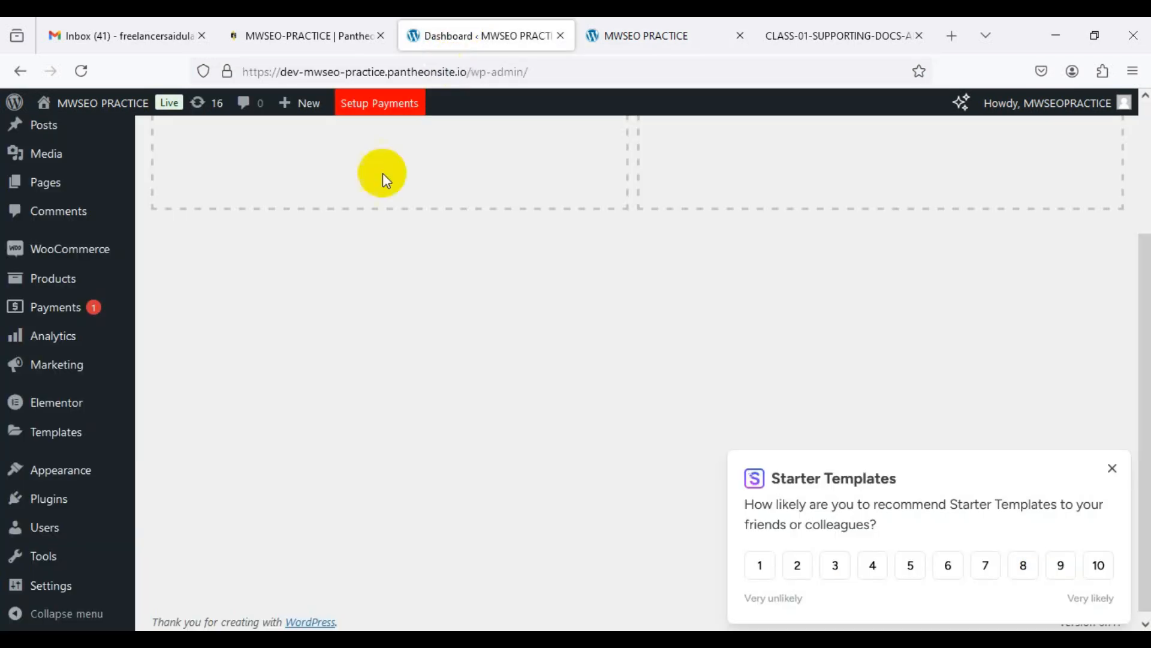
pyautogui.click(123, 416)
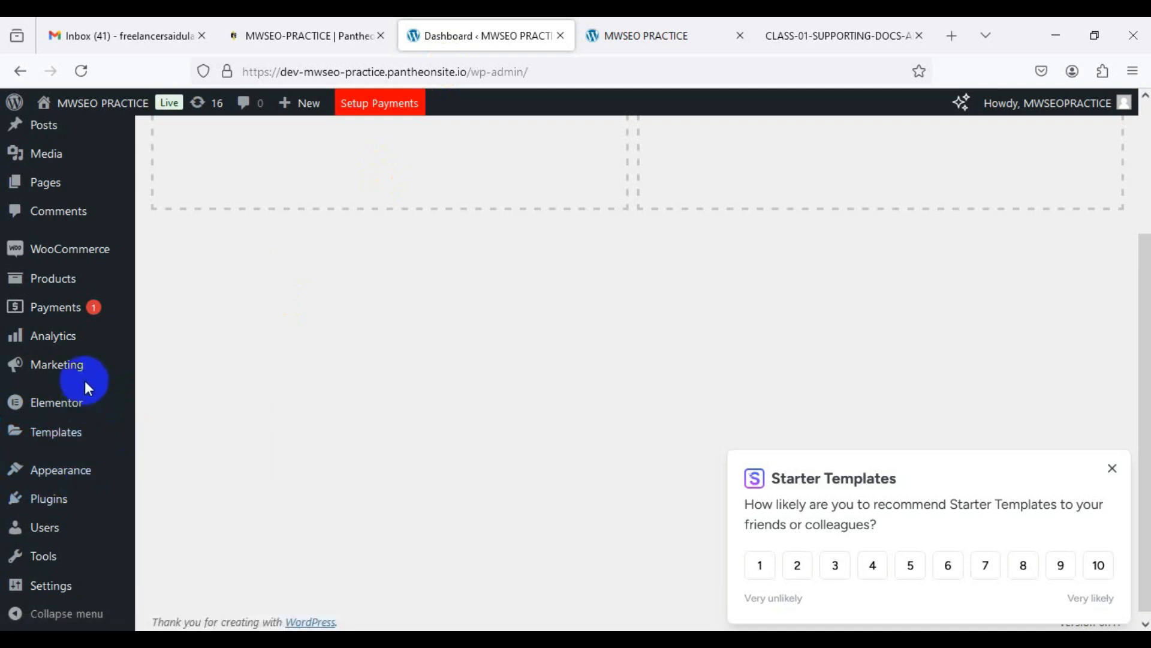
pyautogui.moveTo(128, 451)
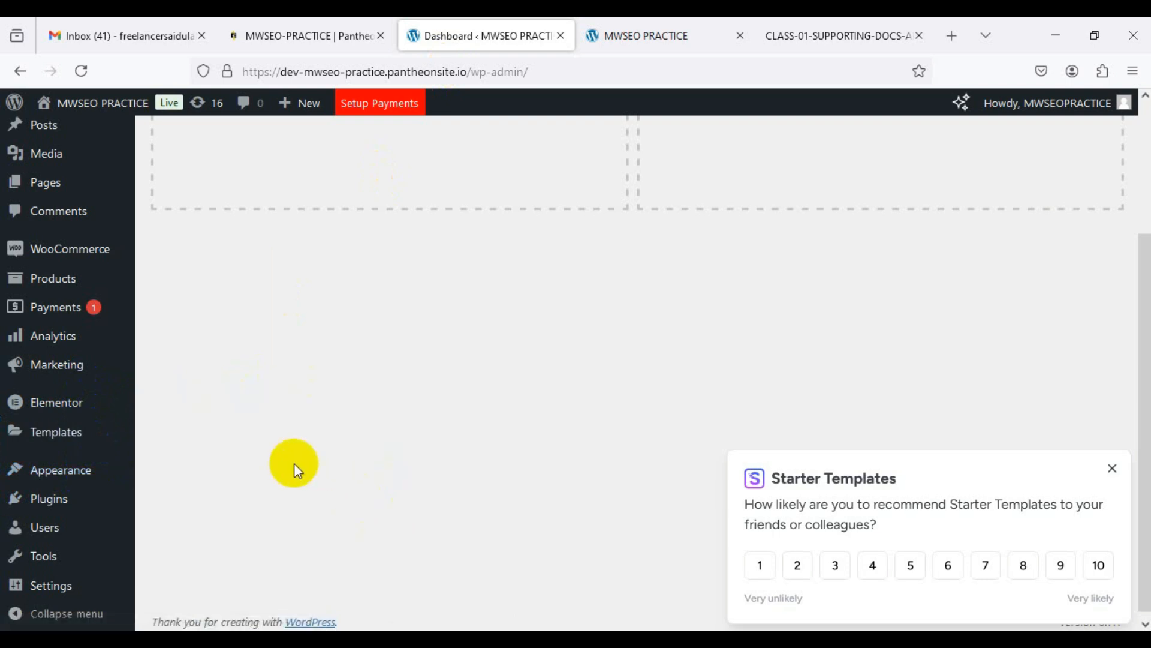
pyautogui.scroll(3, 271, 467)
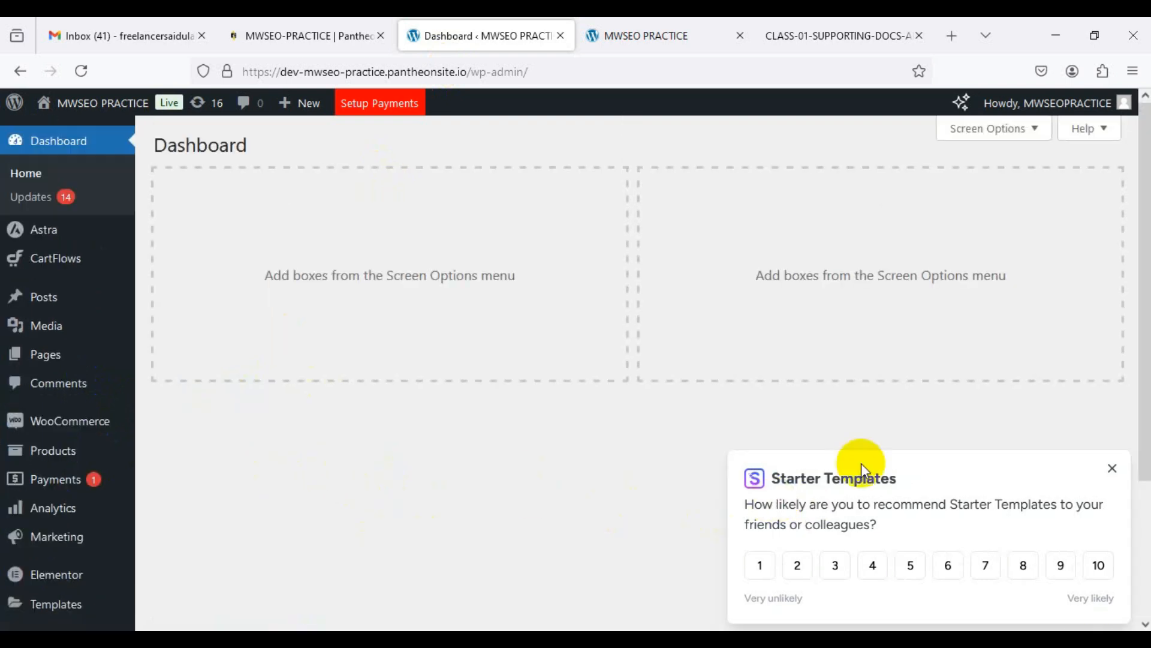
pyautogui.click(1113, 470)
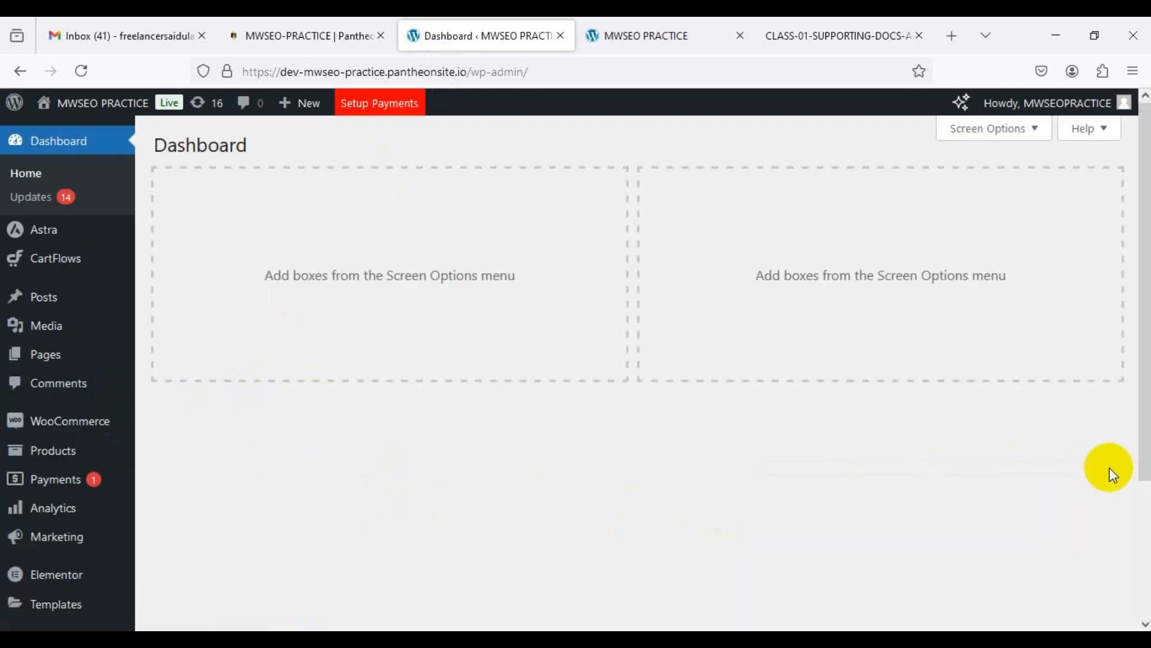
pyautogui.scroll(-3, 138, 539)
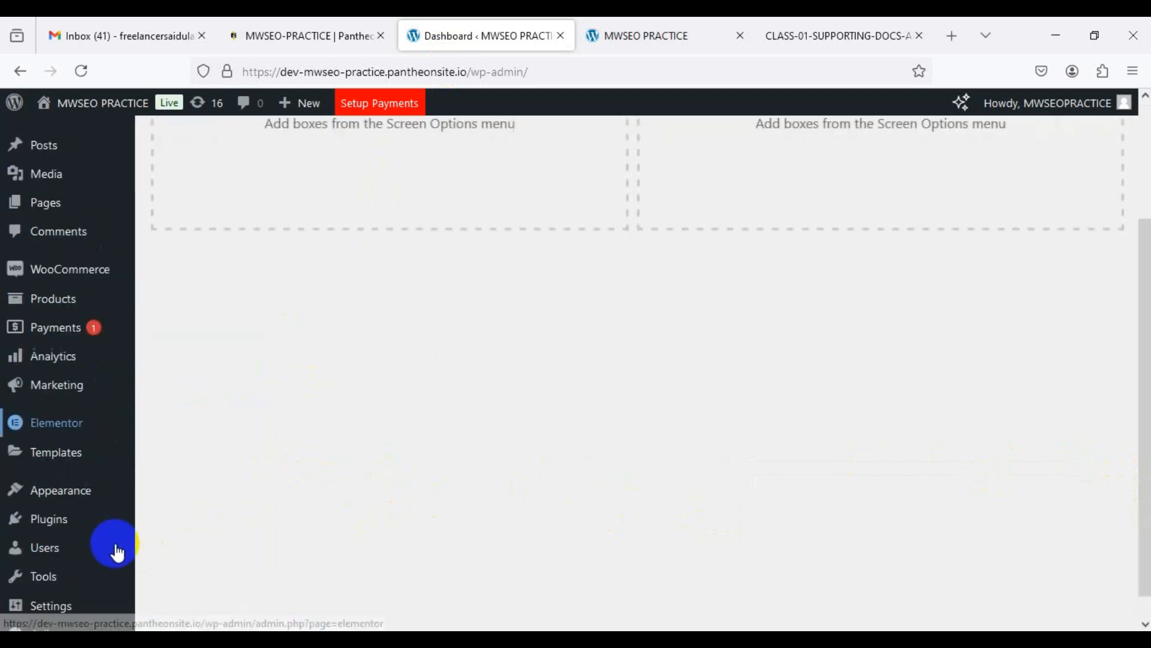
pyautogui.moveTo(107, 554)
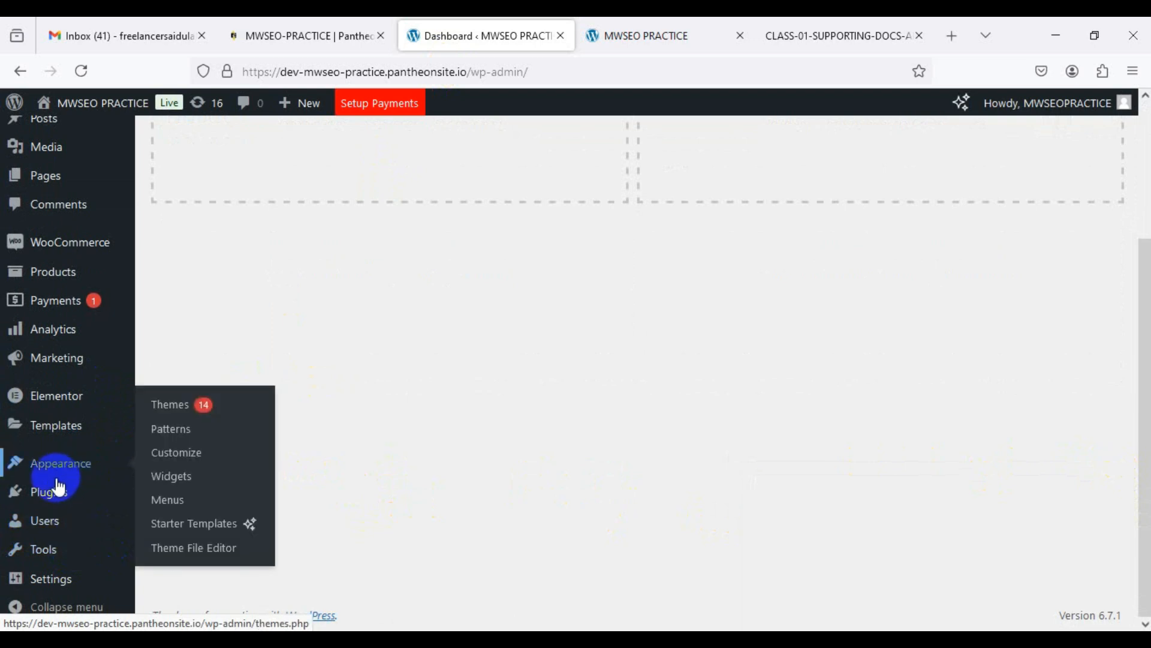
pyautogui.moveTo(52, 584)
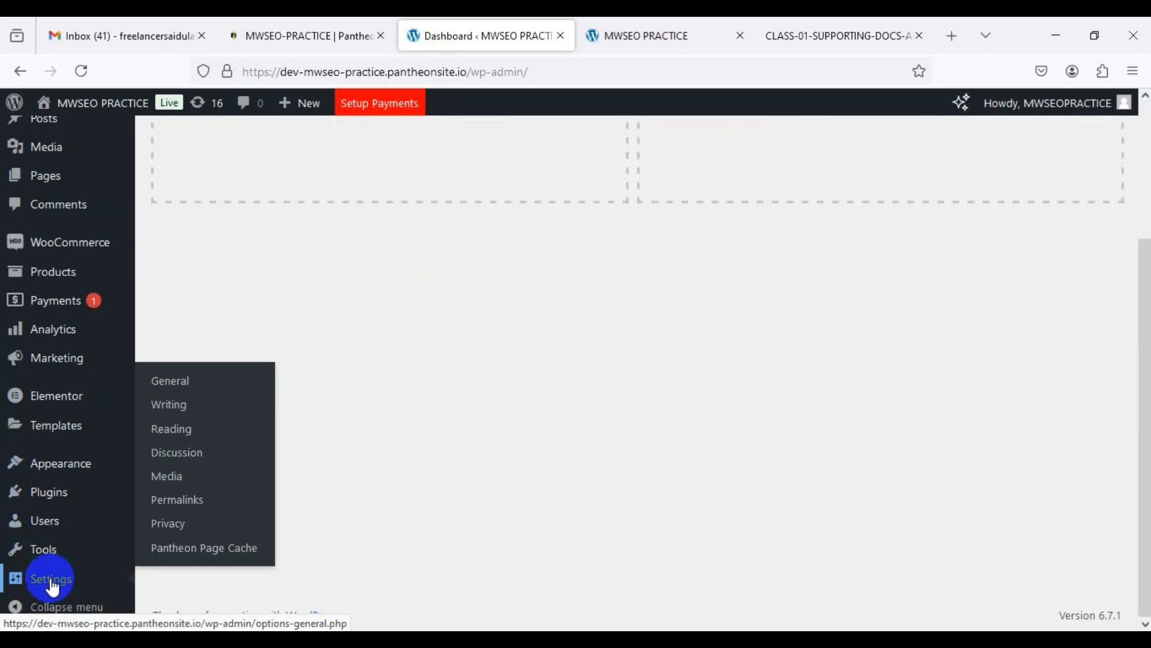
pyautogui.click(187, 382)
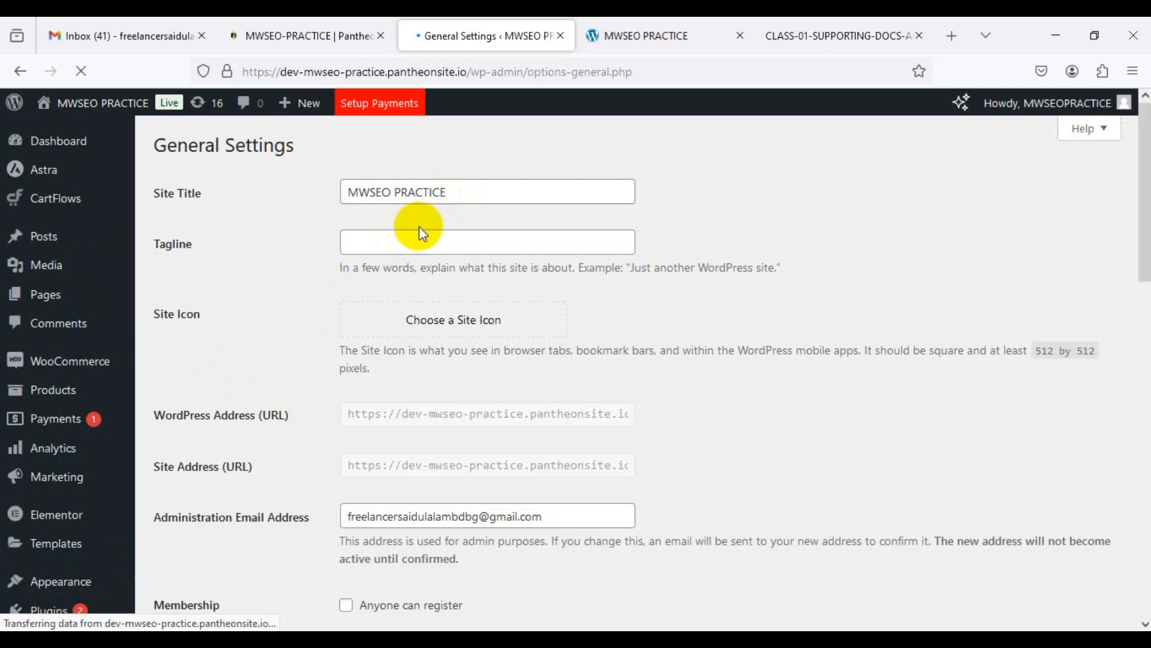
pyautogui.click(399, 242)
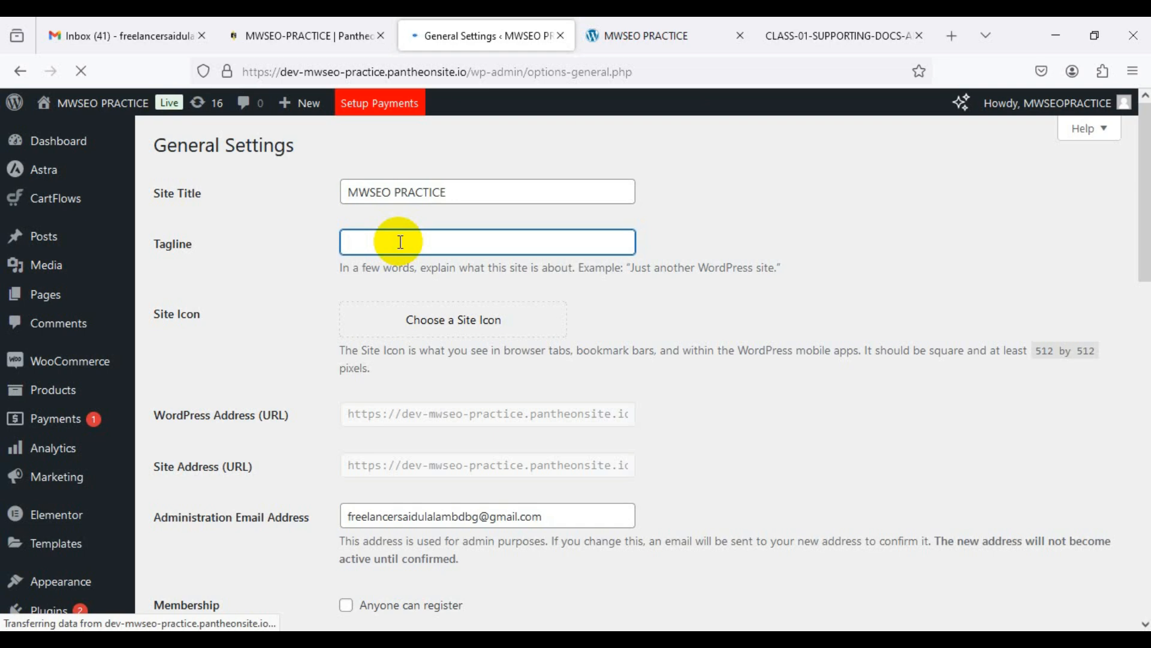
pyautogui.click(639, 36)
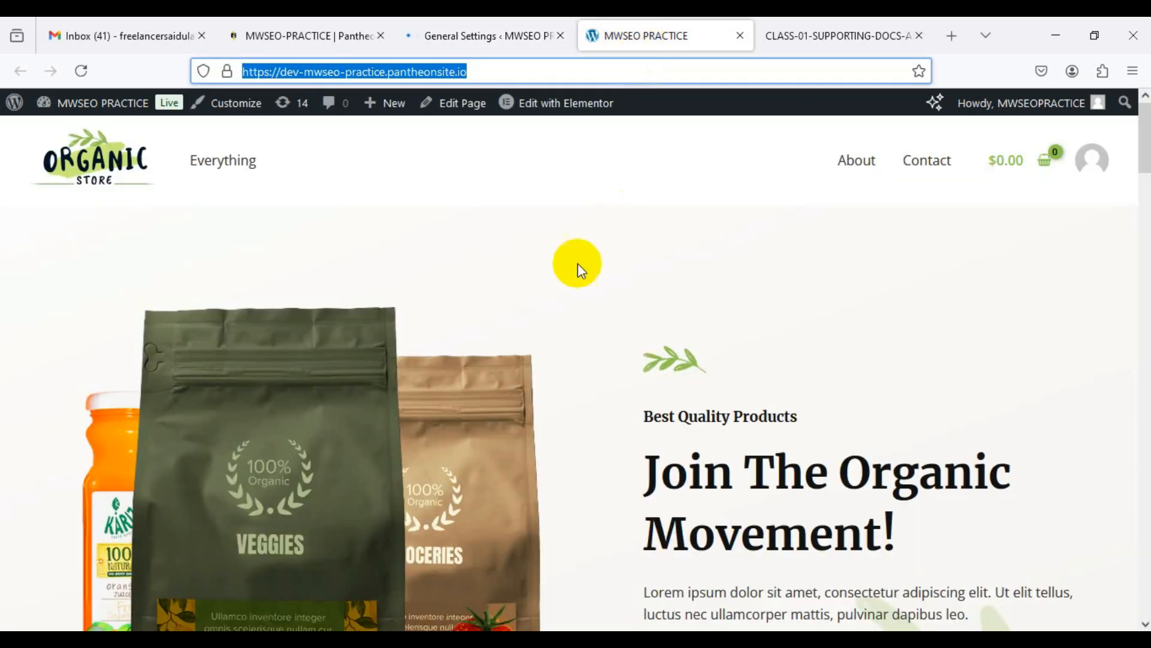
pyautogui.click(507, 35)
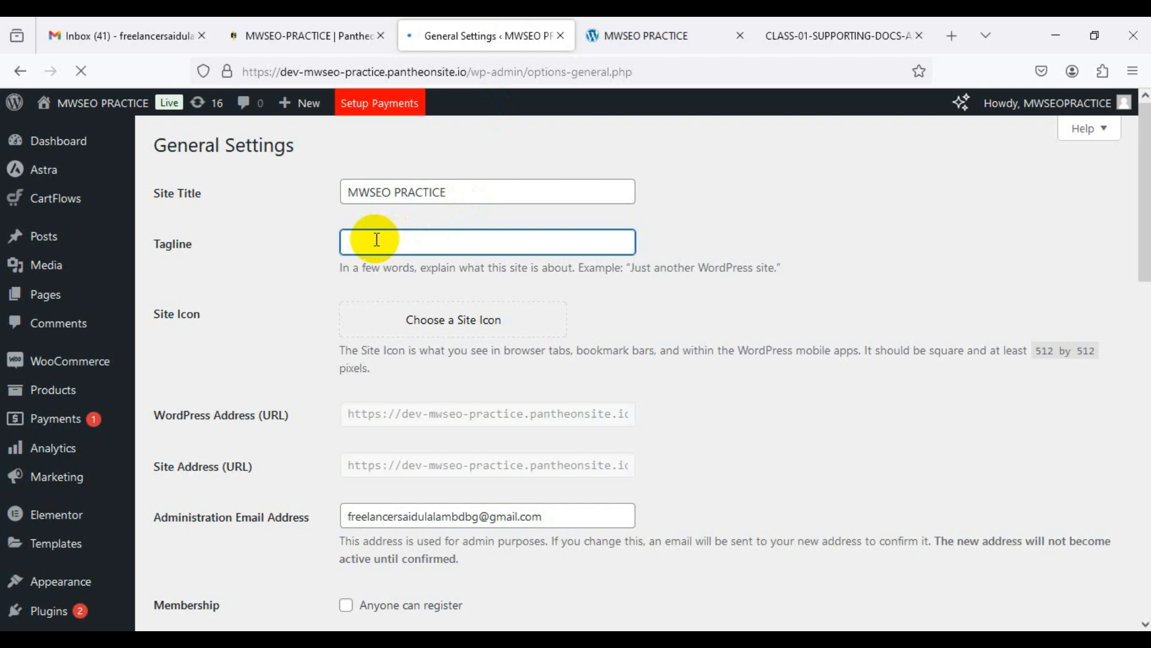
pyautogui.write('An ')
pyautogui.write('E-com')
pyautogui.write('merce')
pyautogui.write(' Si')
pyautogui.write('tore')
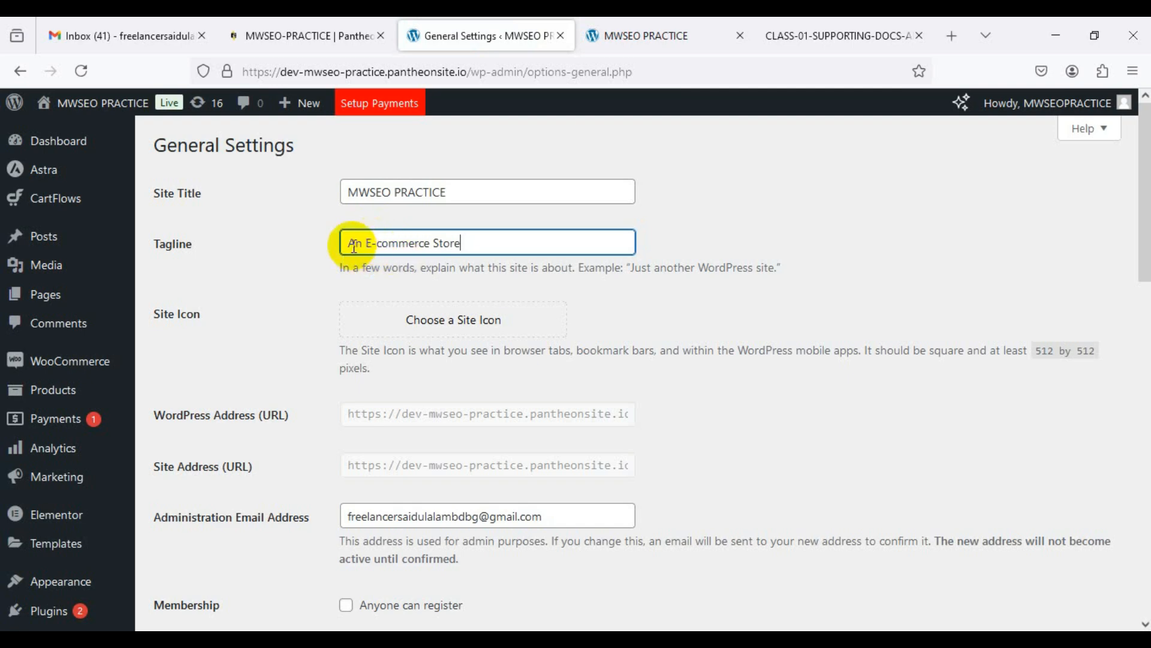
pyautogui.moveTo(350, 243); pyautogui.dragTo(484, 243)
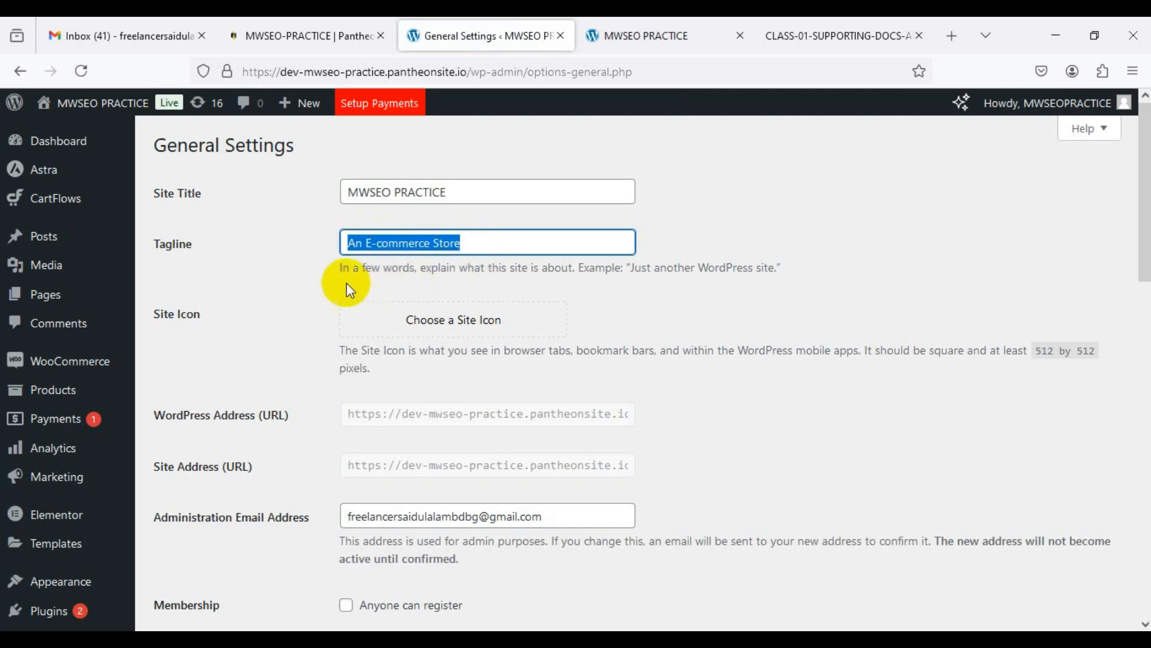
pyautogui.click(329, 279)
pyautogui.moveTo(342, 241); pyautogui.dragTo(474, 244)
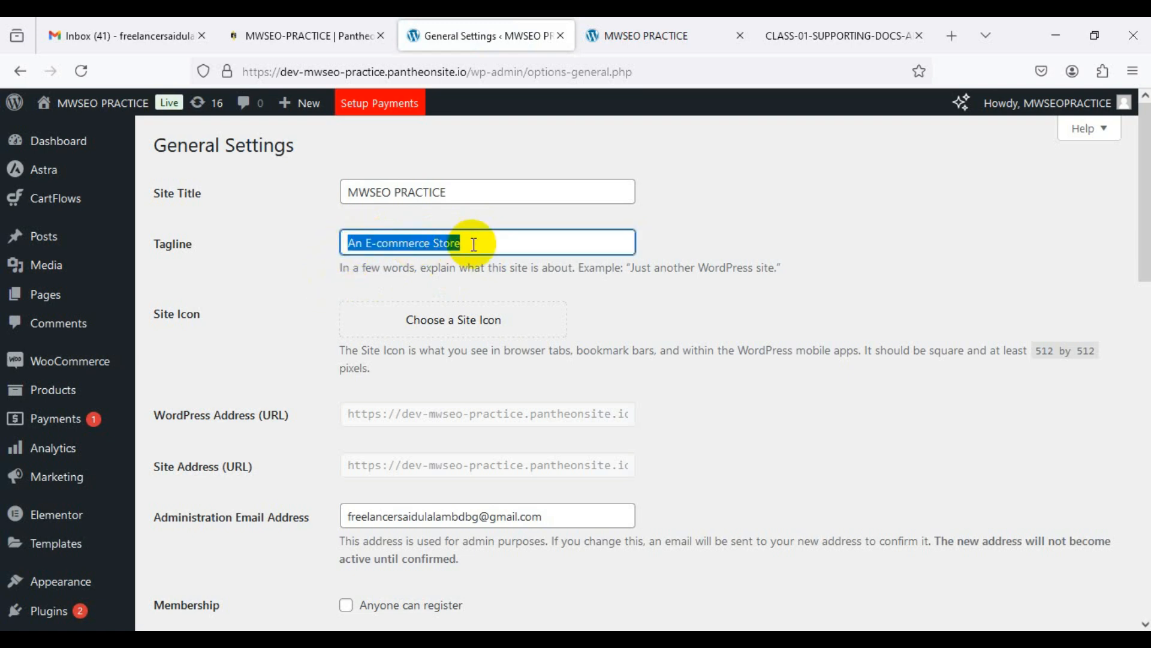
pyautogui.click(466, 274)
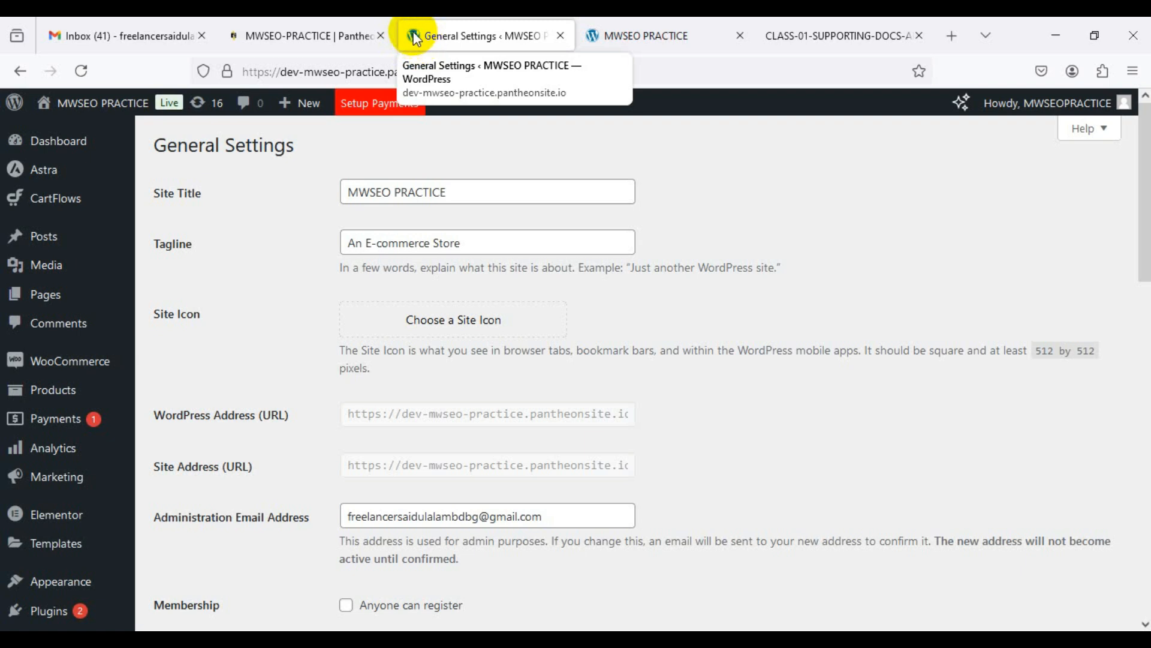
# Step: Try choosing a site icon but cancel without a file, then switch to the Gmail inbox
pyautogui.click(431, 320)
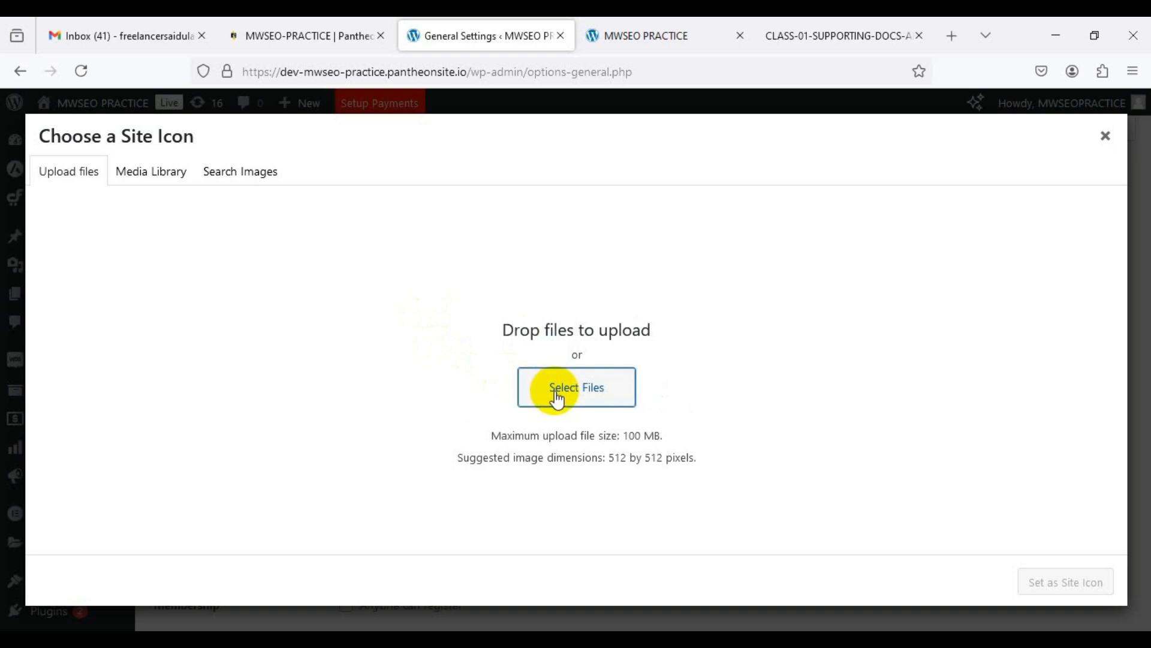
pyautogui.click(530, 382)
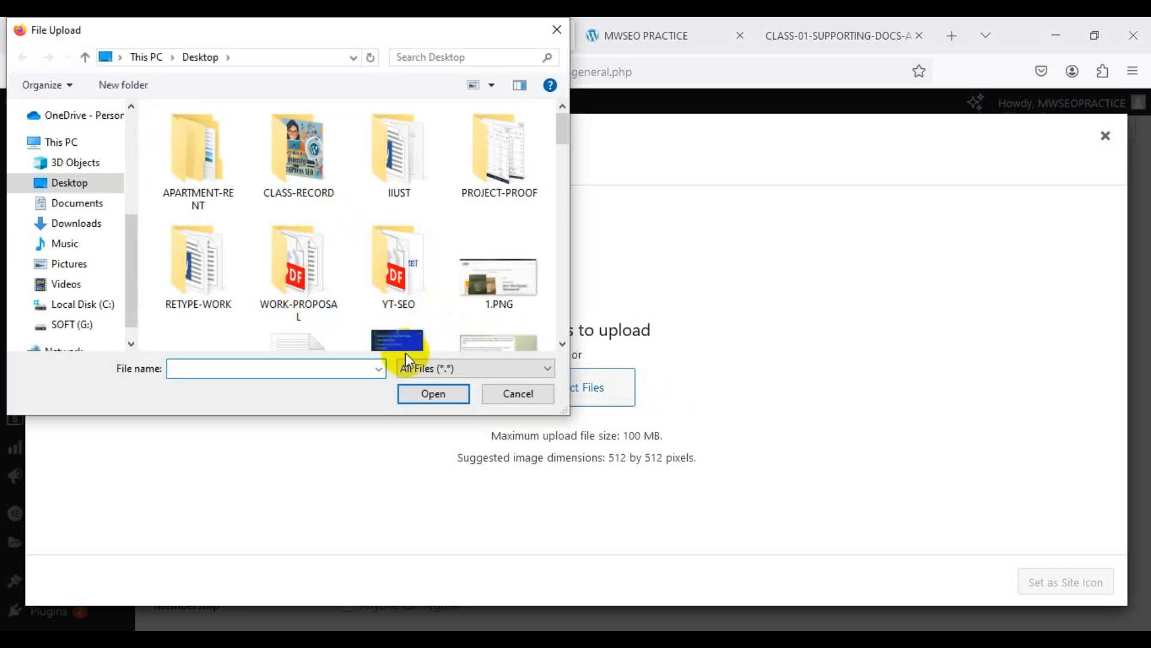
pyautogui.click(505, 390)
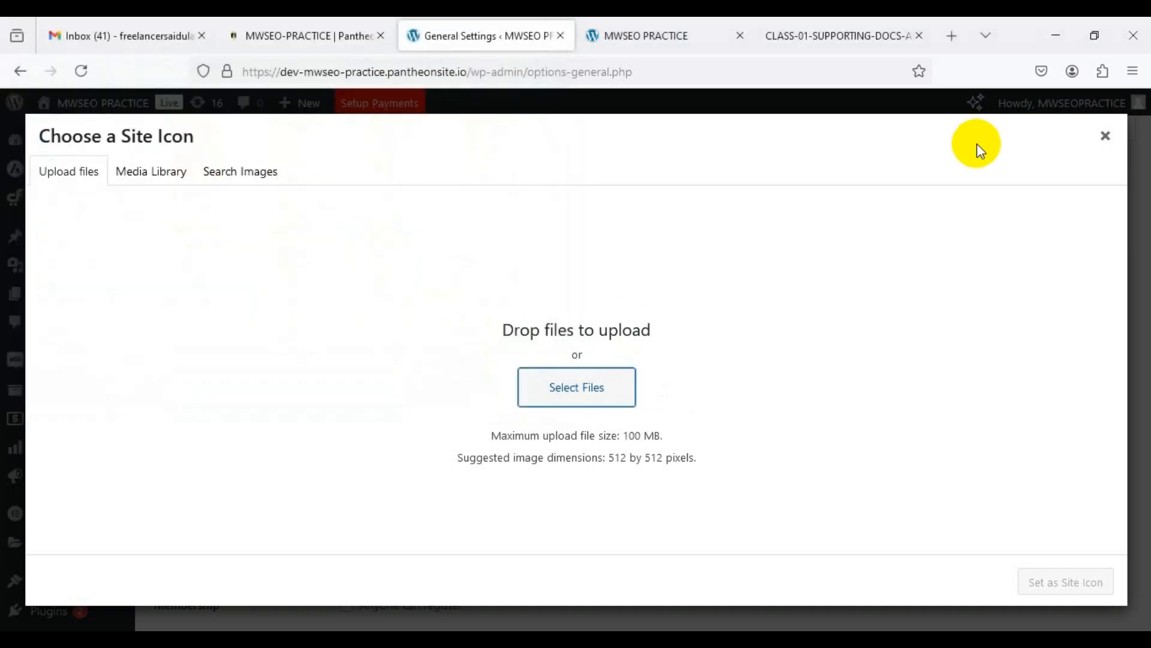
pyautogui.click(1105, 136)
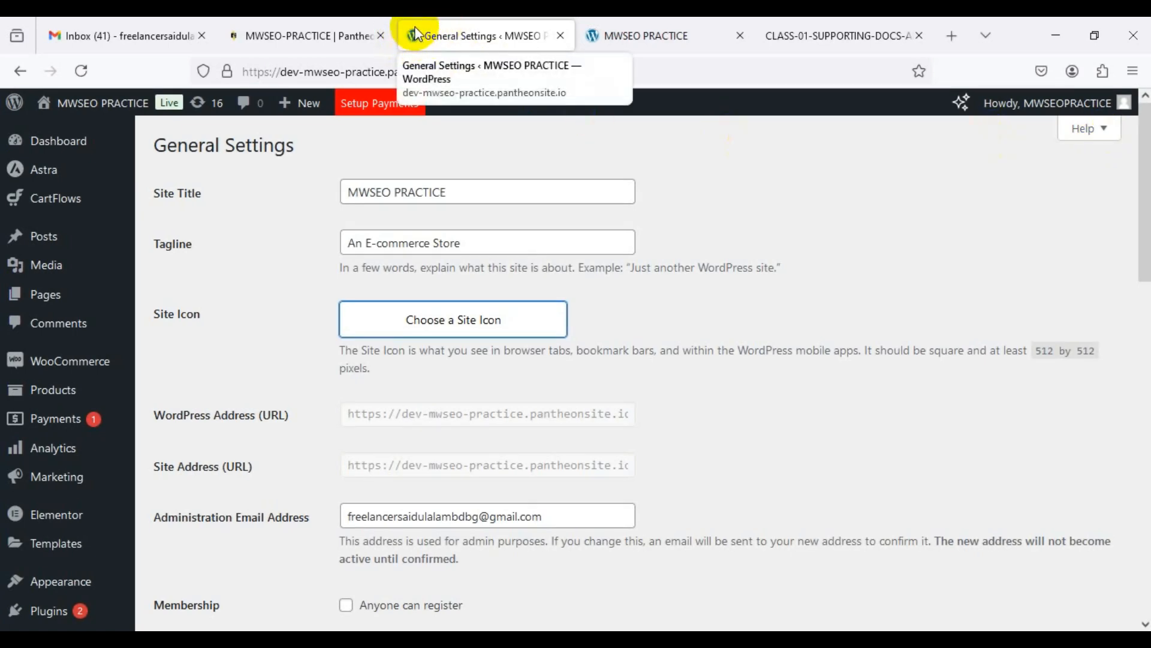
pyautogui.click(59, 35)
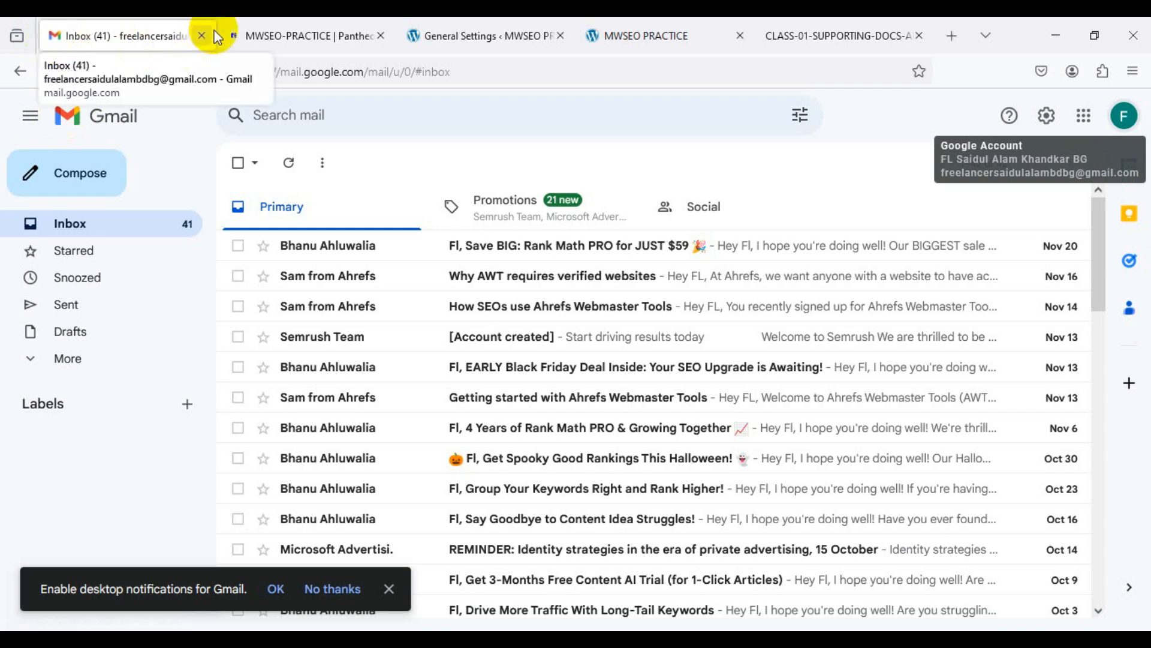
# Step: Glance at the site's Pantheon Dev panel, then return to WordPress General Settings
pyautogui.click(254, 35)
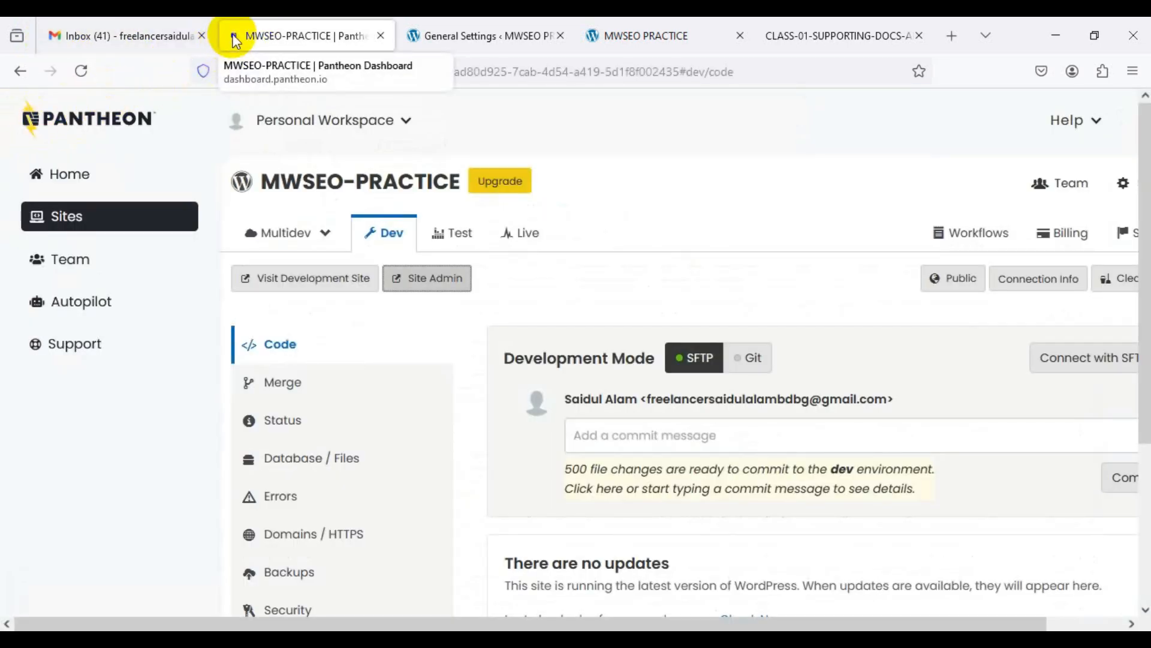
pyautogui.click(454, 29)
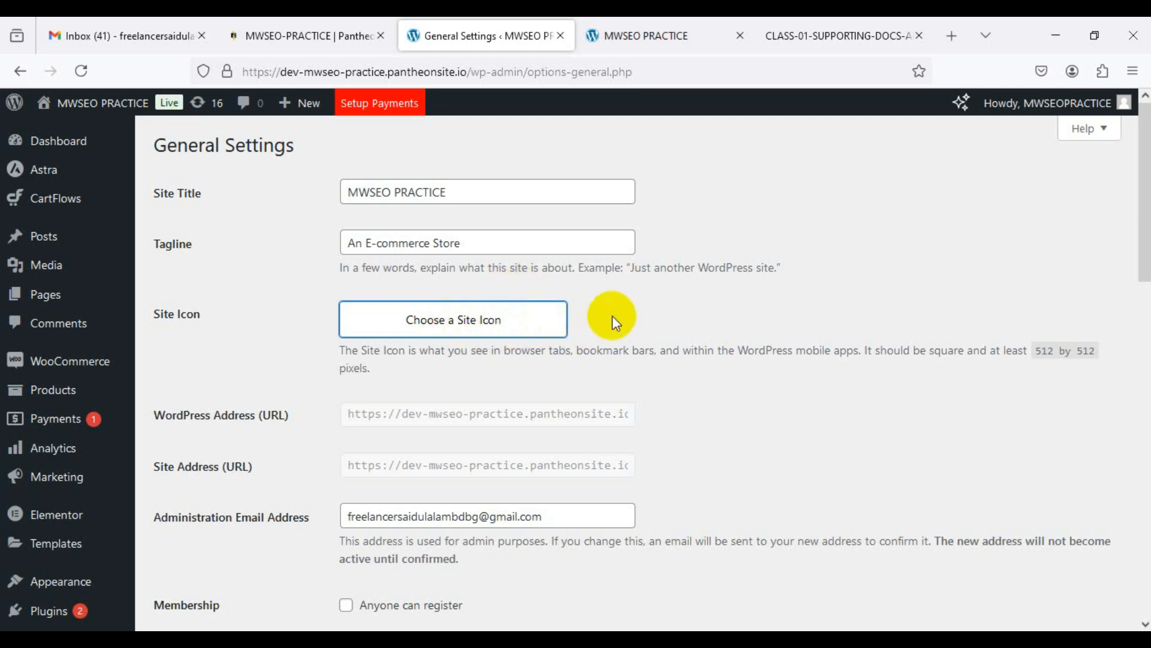
pyautogui.click(459, 321)
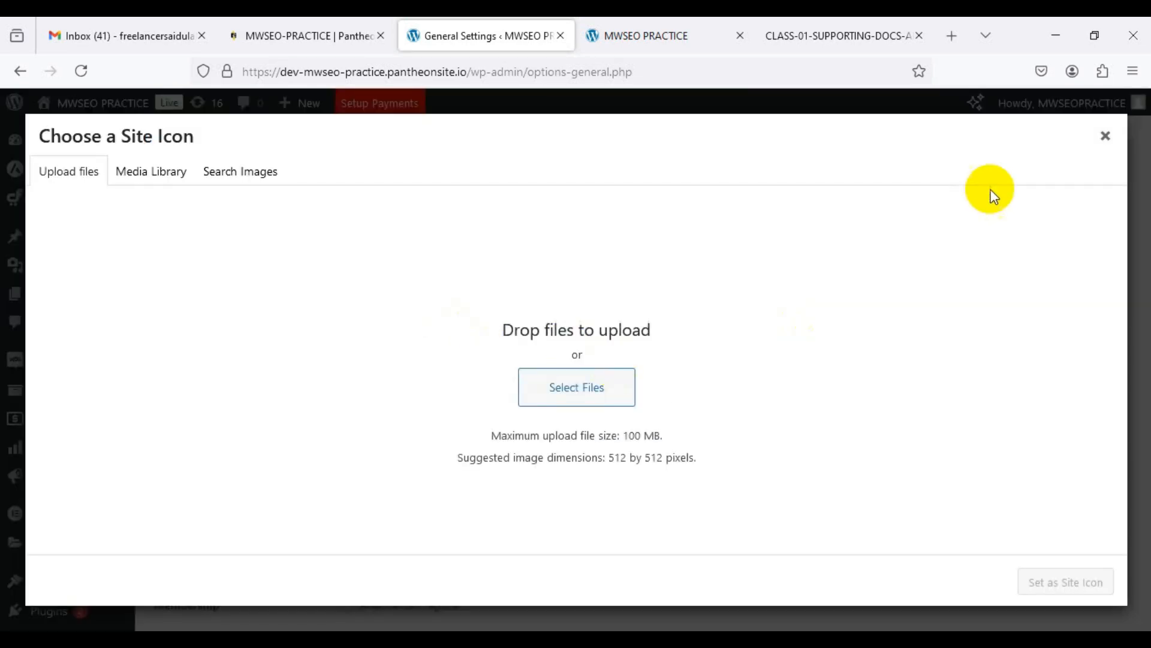
pyautogui.click(1104, 135)
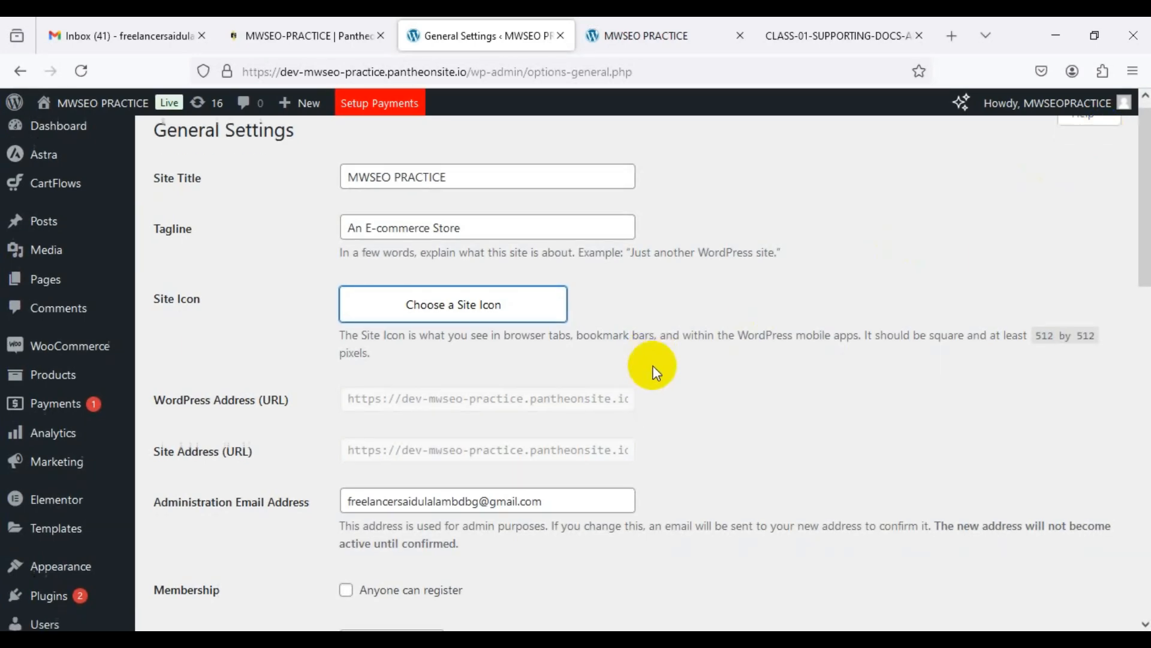
pyautogui.scroll(-6, 653, 366)
pyautogui.scroll(-3, 653, 365)
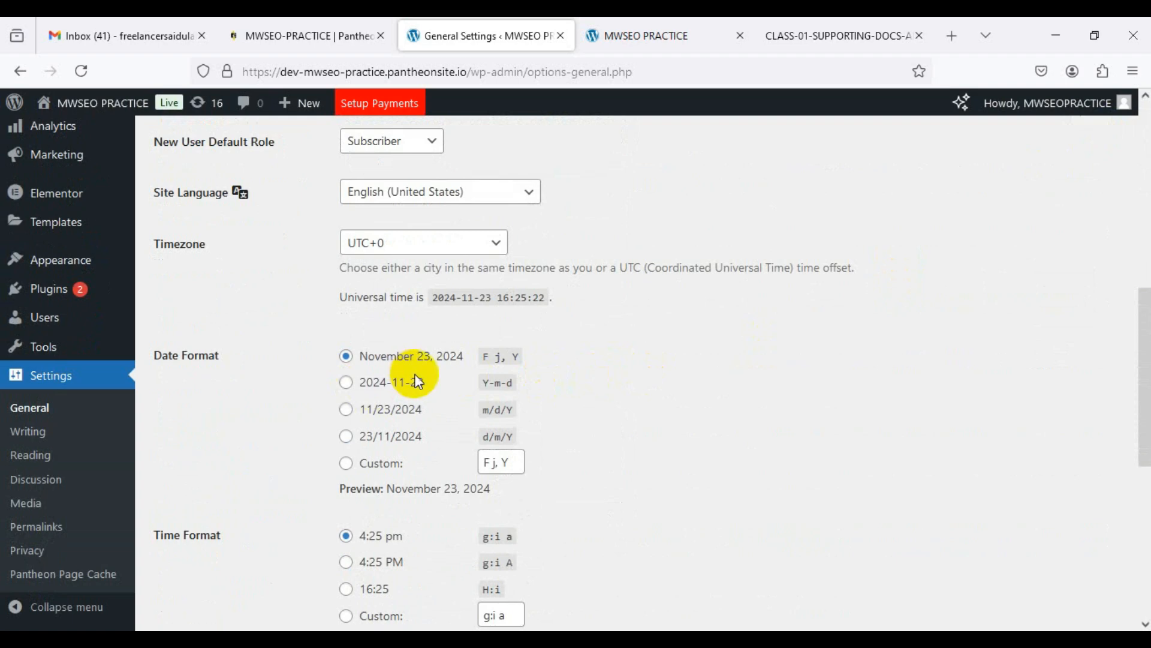
pyautogui.scroll(-3, 424, 387)
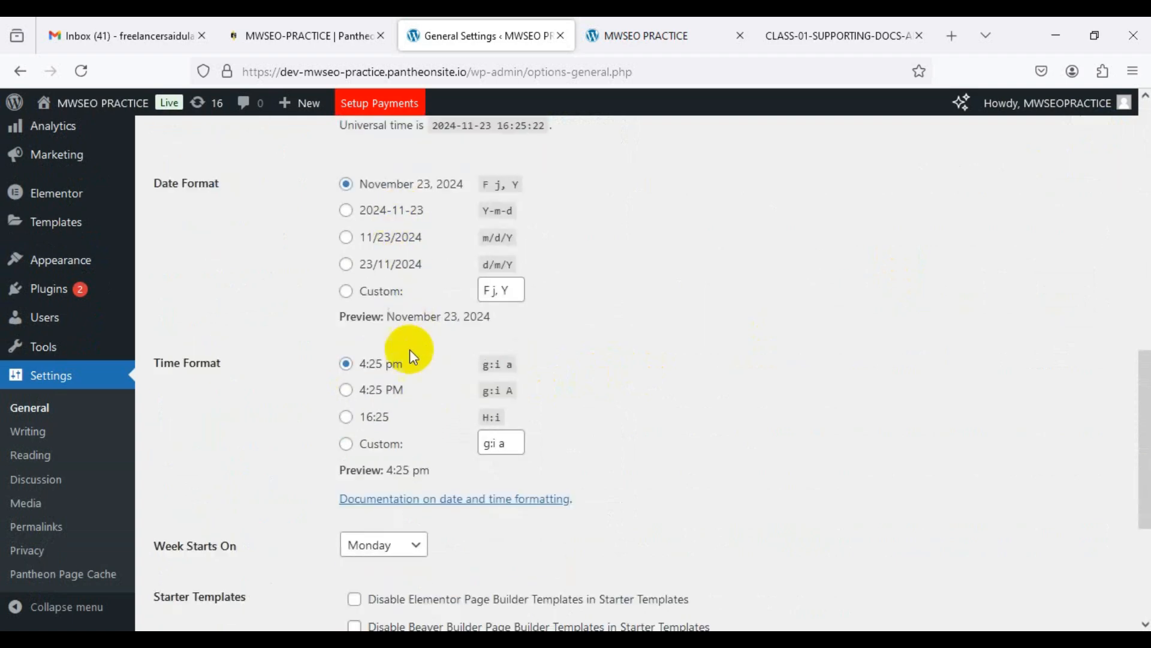
pyautogui.scroll(-4, 411, 353)
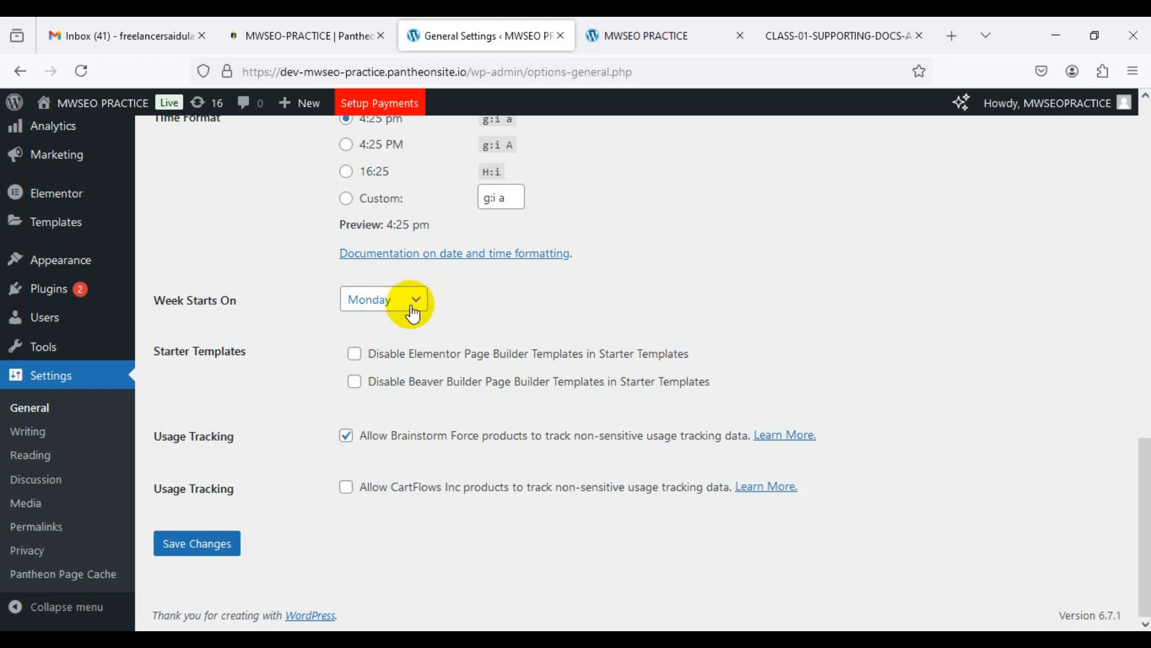
pyautogui.click(82, 434)
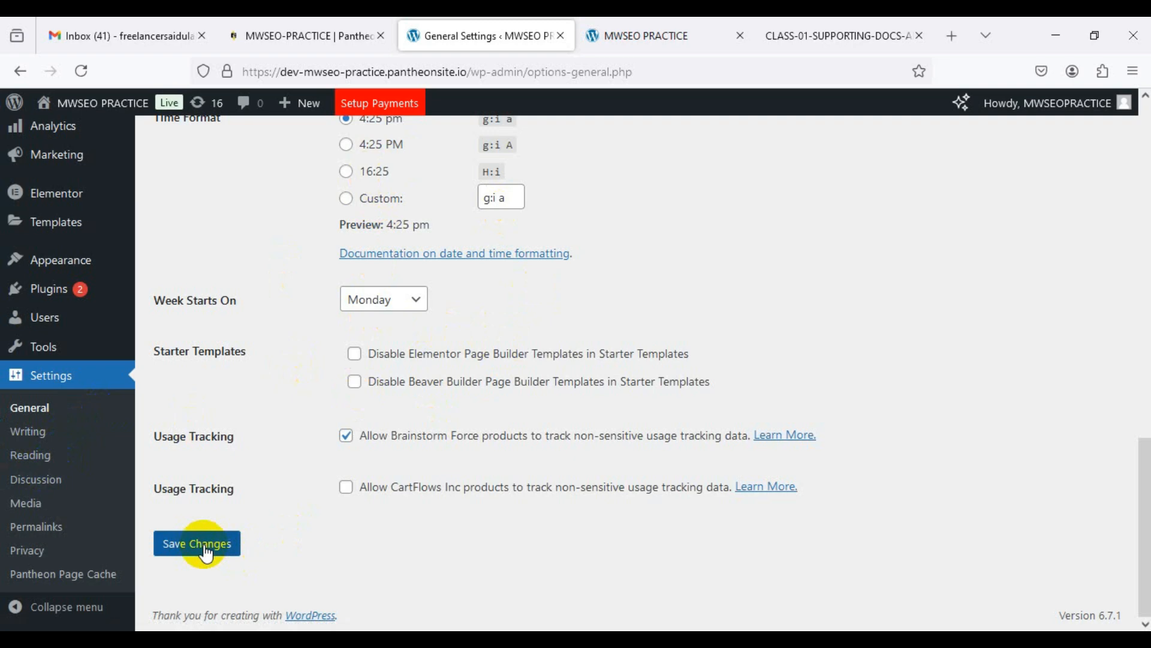
pyautogui.scroll(15, 409, 427)
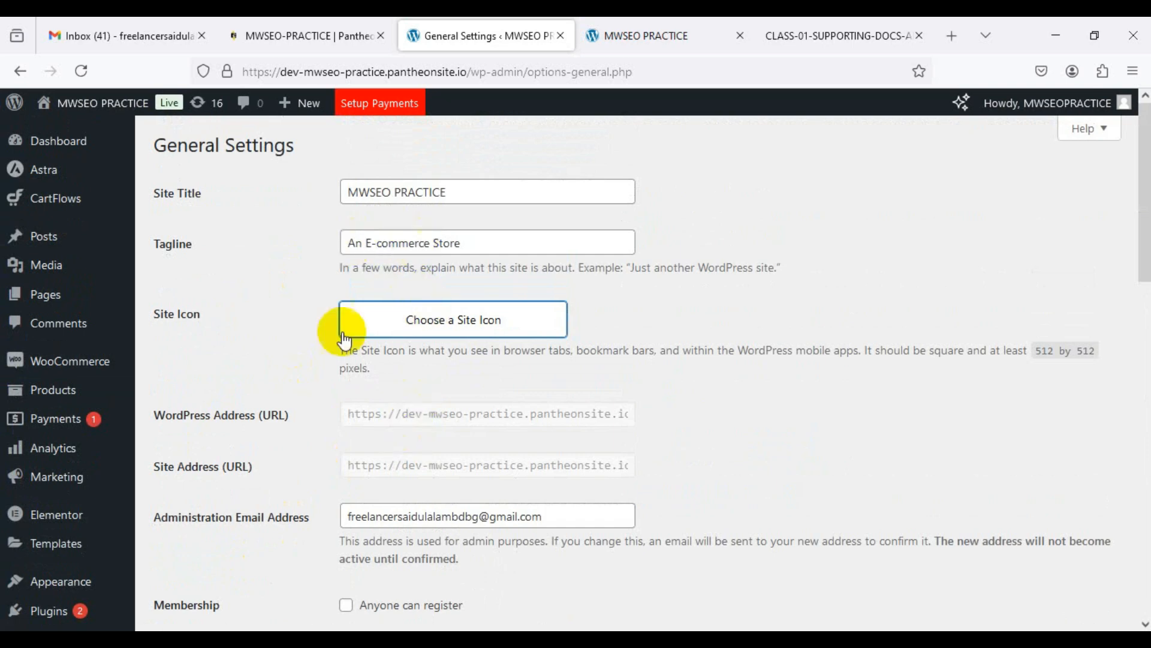
pyautogui.scroll(-6, 354, 360)
pyautogui.scroll(-8, 352, 383)
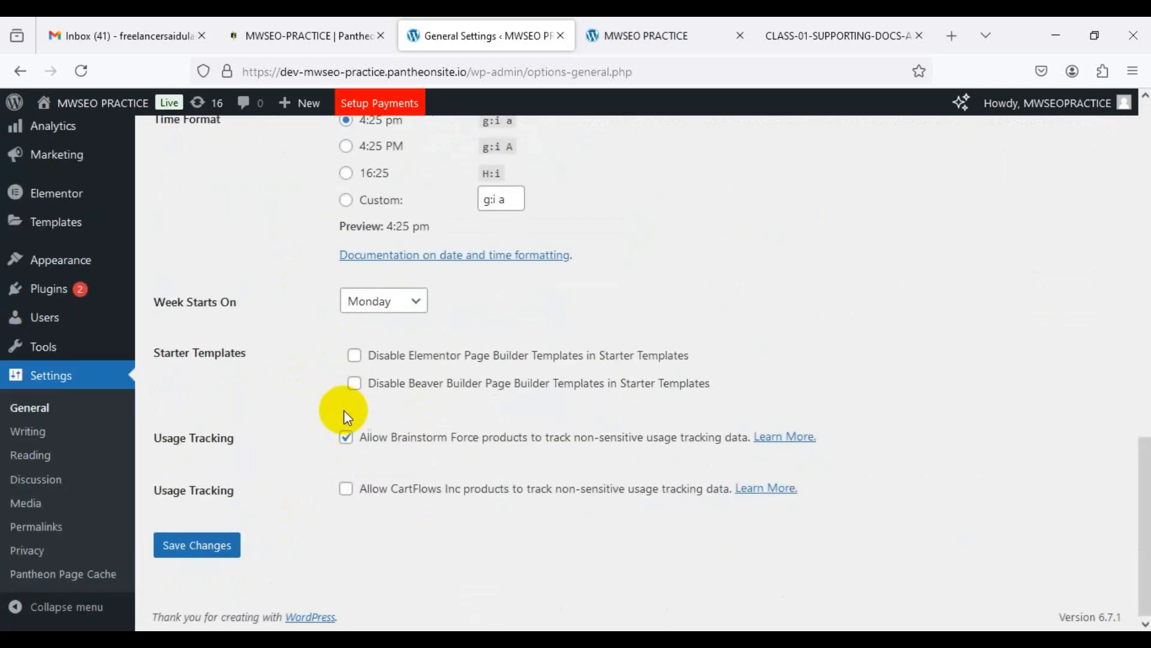
# Step: Save the General Settings and scroll to confirm the Settings saved notice
pyautogui.click(213, 547)
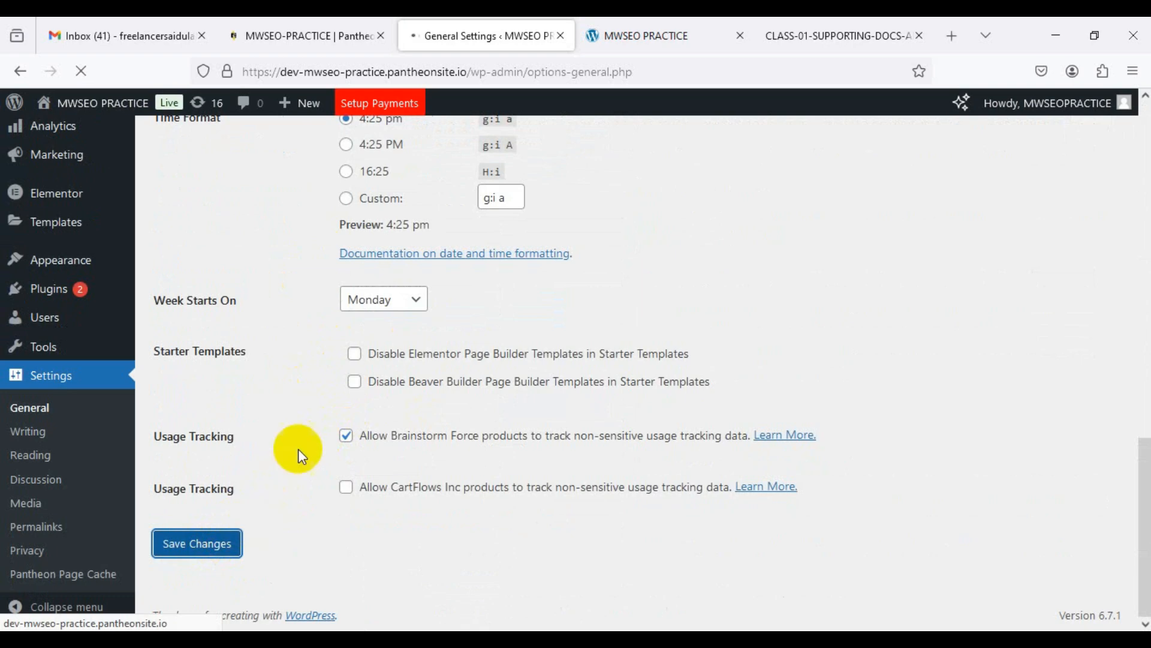
pyautogui.scroll(7, 322, 392)
pyautogui.scroll(8, 334, 376)
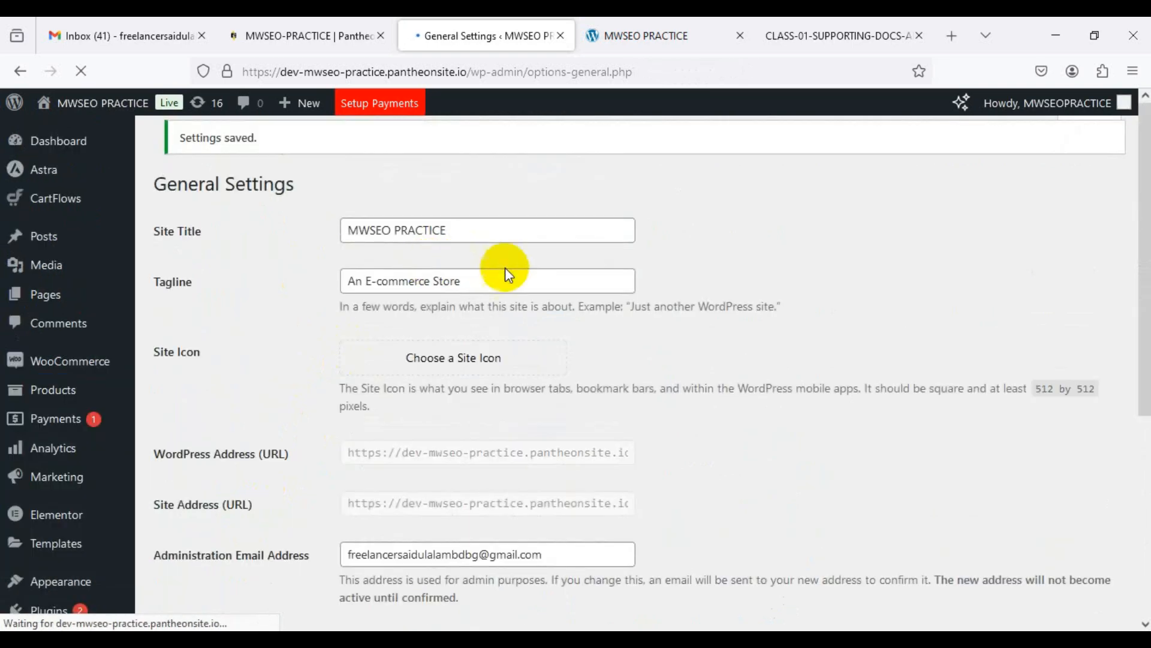
pyautogui.scroll(-8, 348, 324)
pyautogui.scroll(-3, 298, 424)
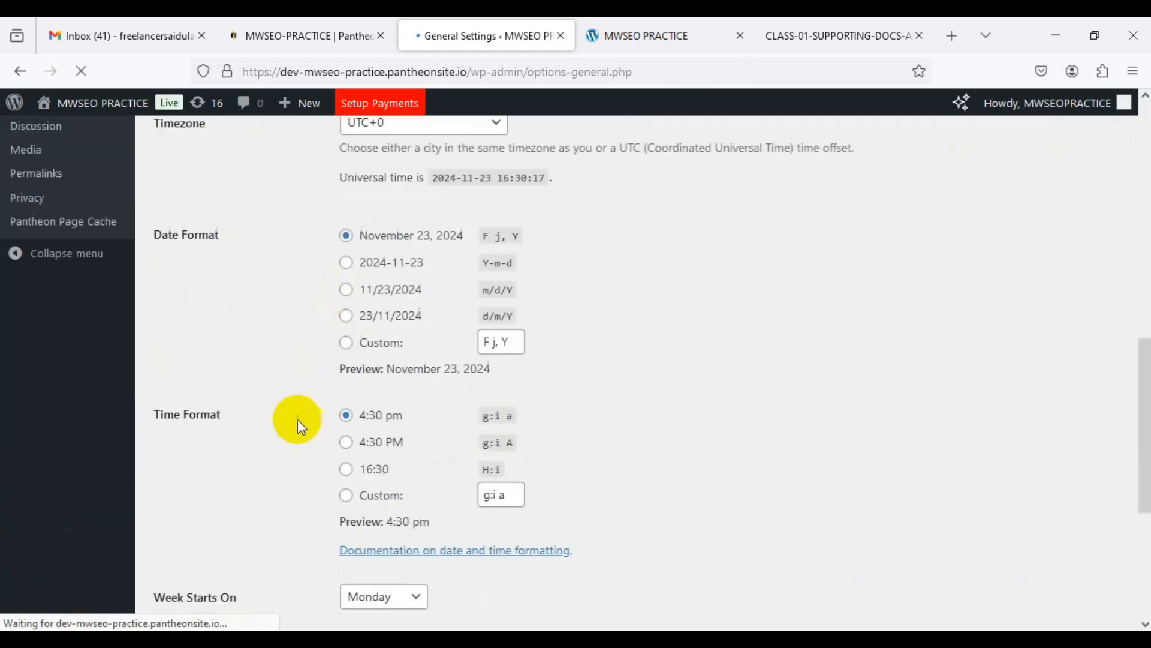
pyautogui.scroll(3, 299, 432)
pyautogui.scroll(-7, 298, 432)
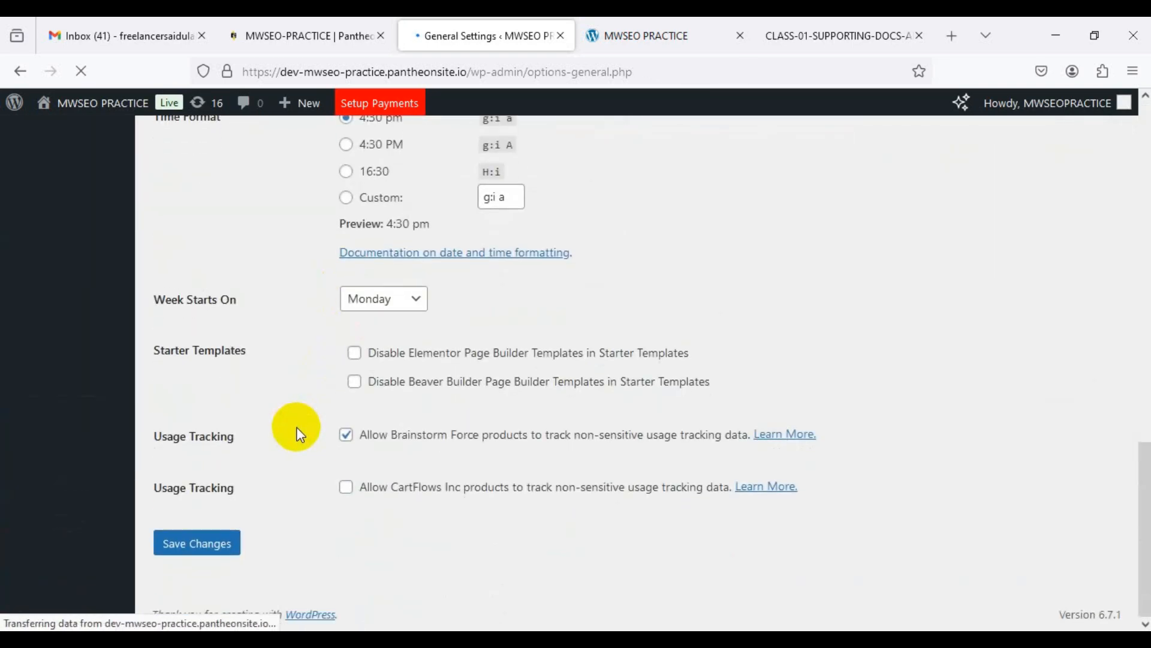
pyautogui.scroll(8, 300, 432)
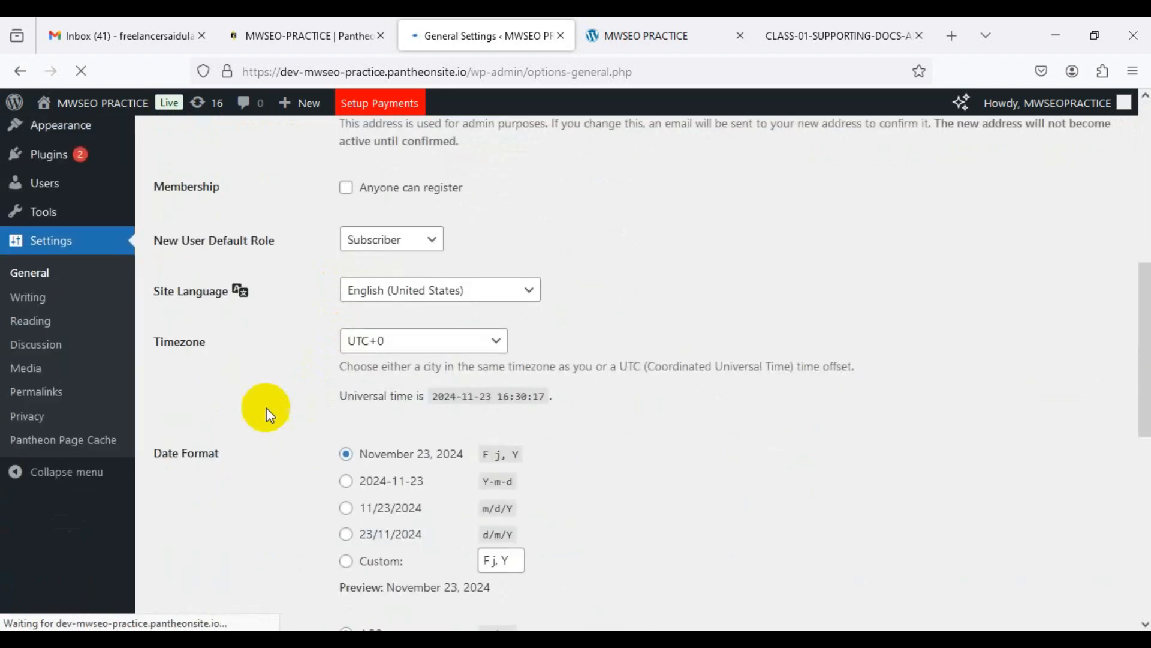
pyautogui.scroll(1, 37, 307)
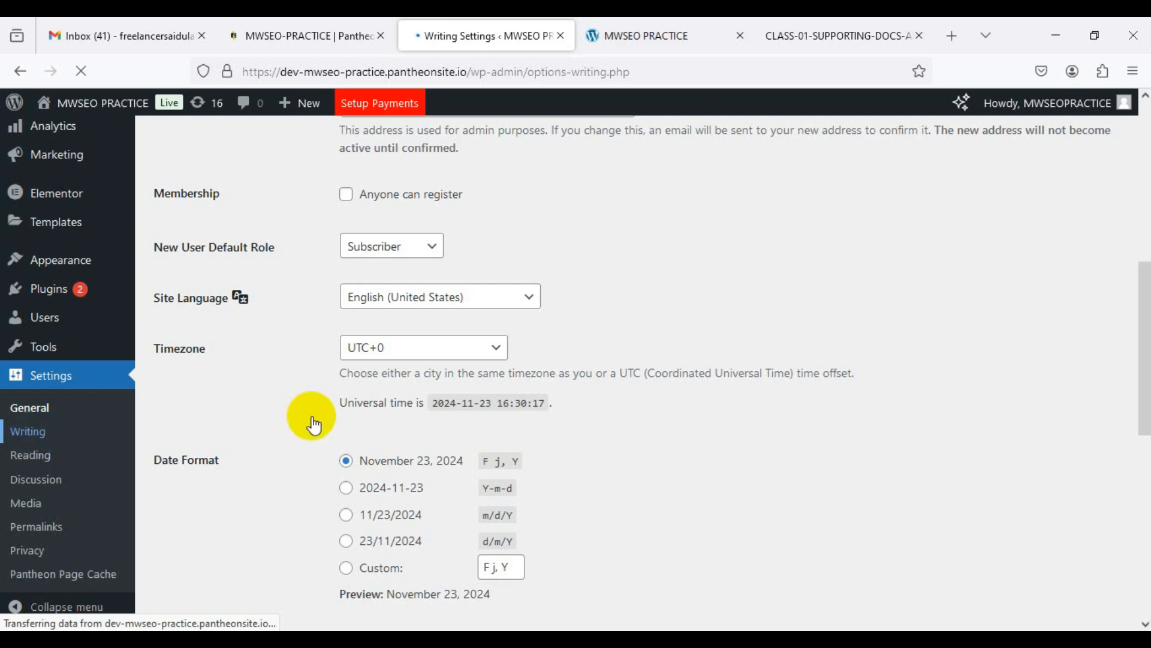
# Step: Look over the Writing Settings, then move on to the Reading settings page
pyautogui.scroll(-15, 312, 415)
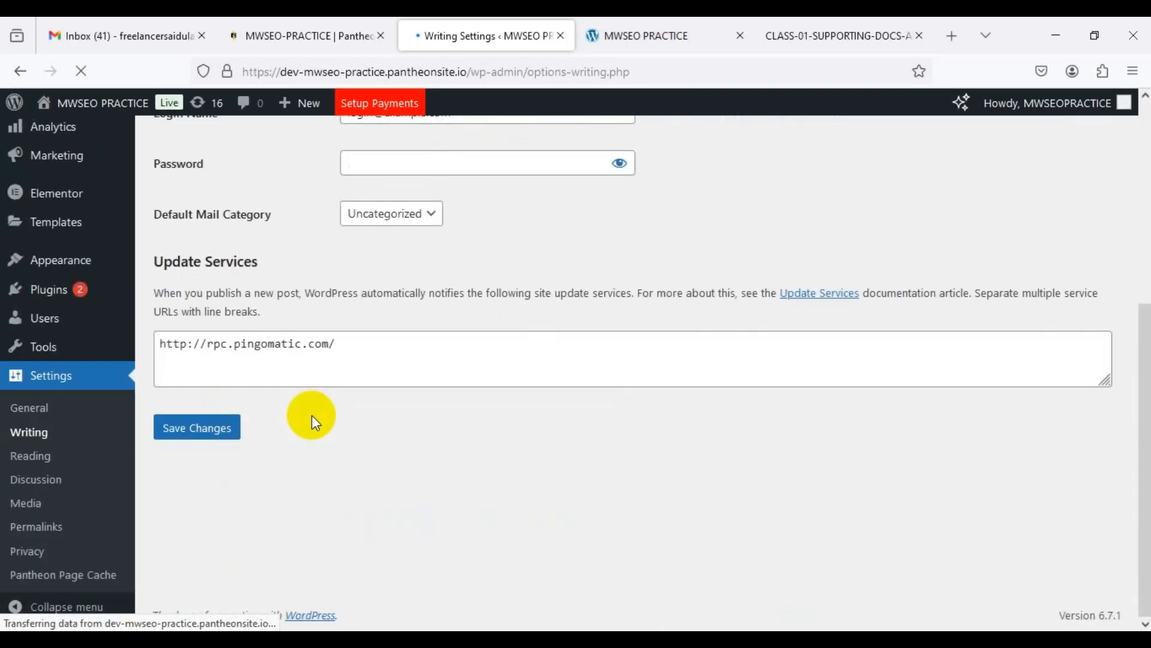
pyautogui.scroll(5, 312, 415)
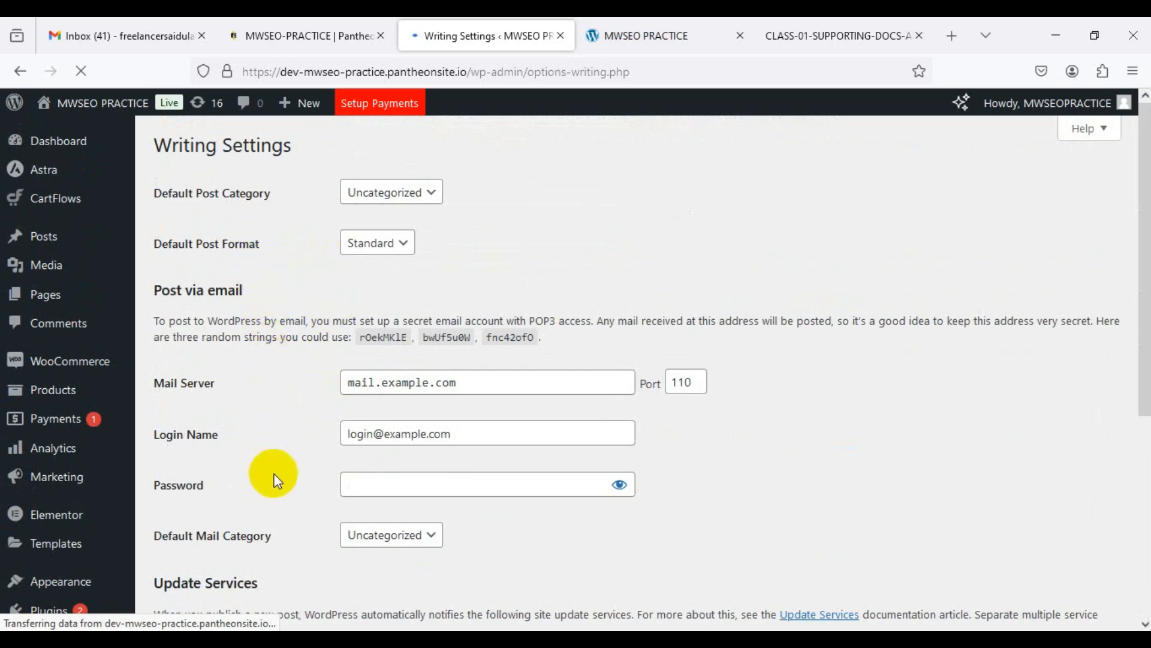
pyautogui.scroll(-3, 271, 496)
pyautogui.scroll(-3, 271, 497)
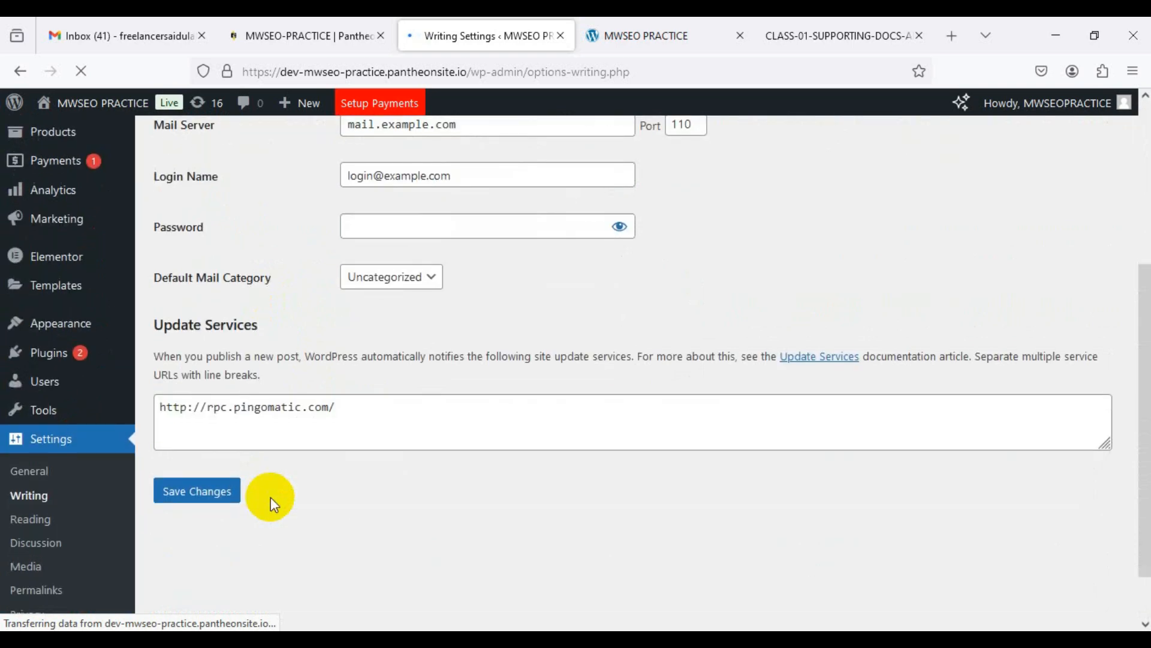
pyautogui.scroll(3, 270, 497)
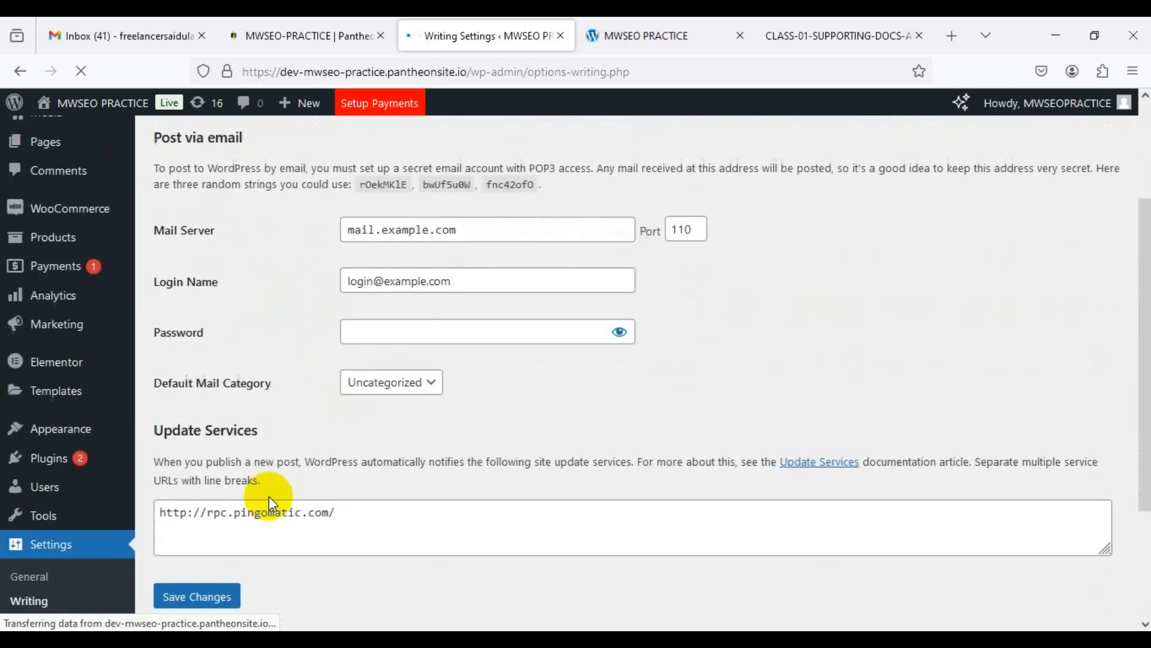
pyautogui.scroll(-4, 268, 495)
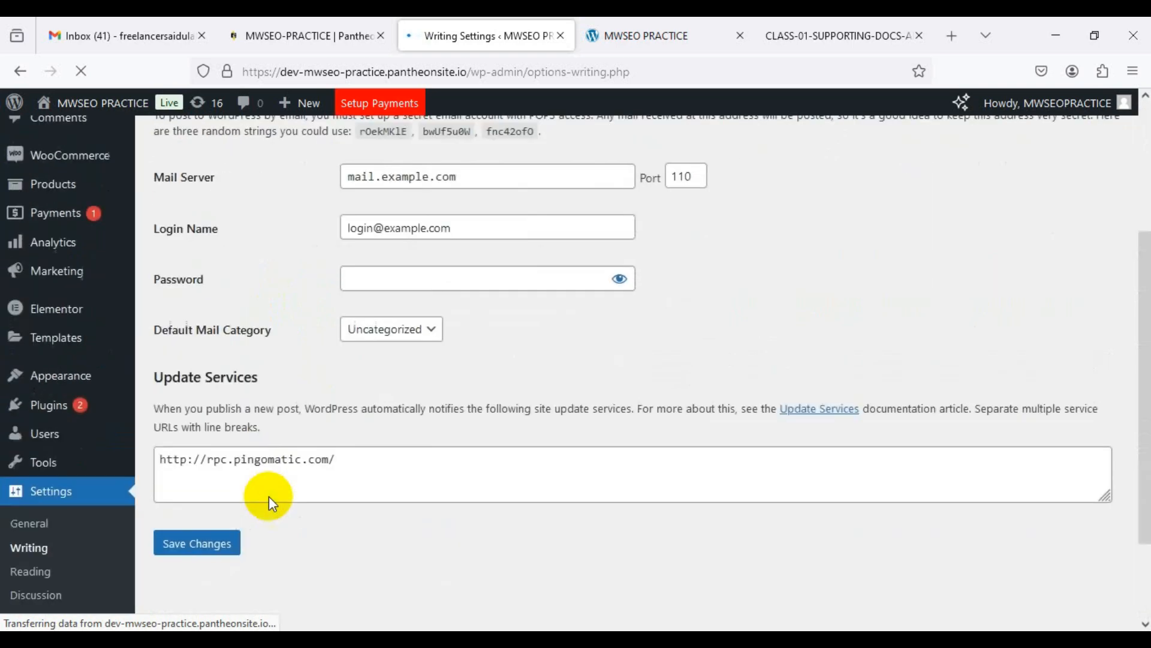
pyautogui.click(35, 459)
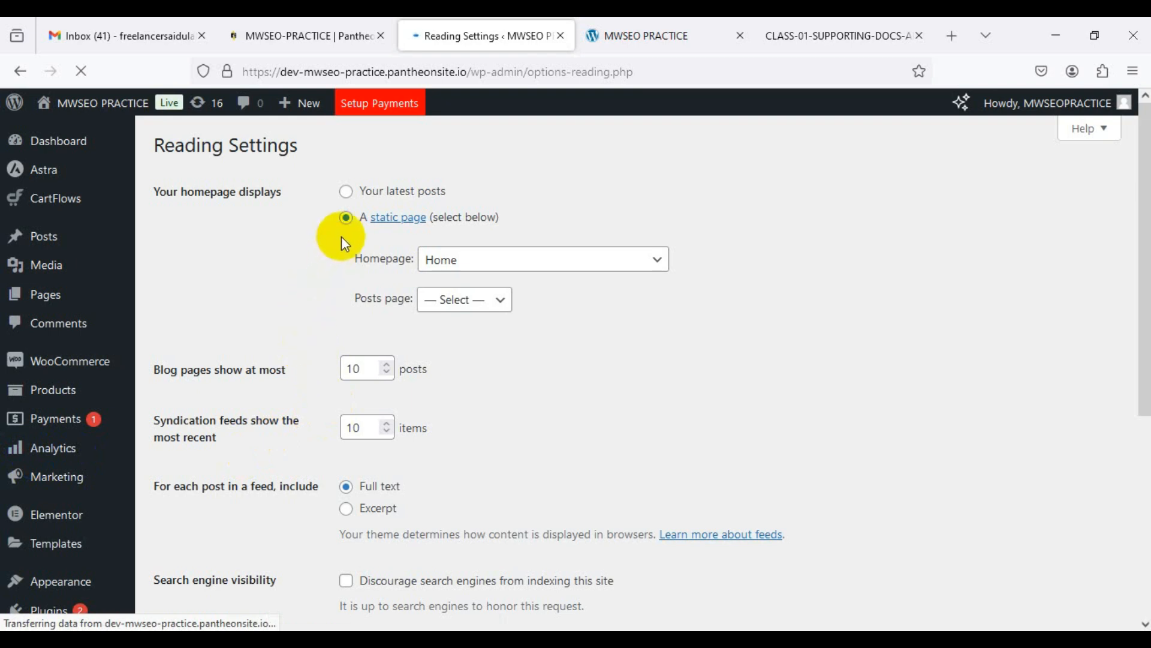
# Step: Try Latest posts and the About page, then settle on a static Home page as the homepage
pyautogui.click(346, 192)
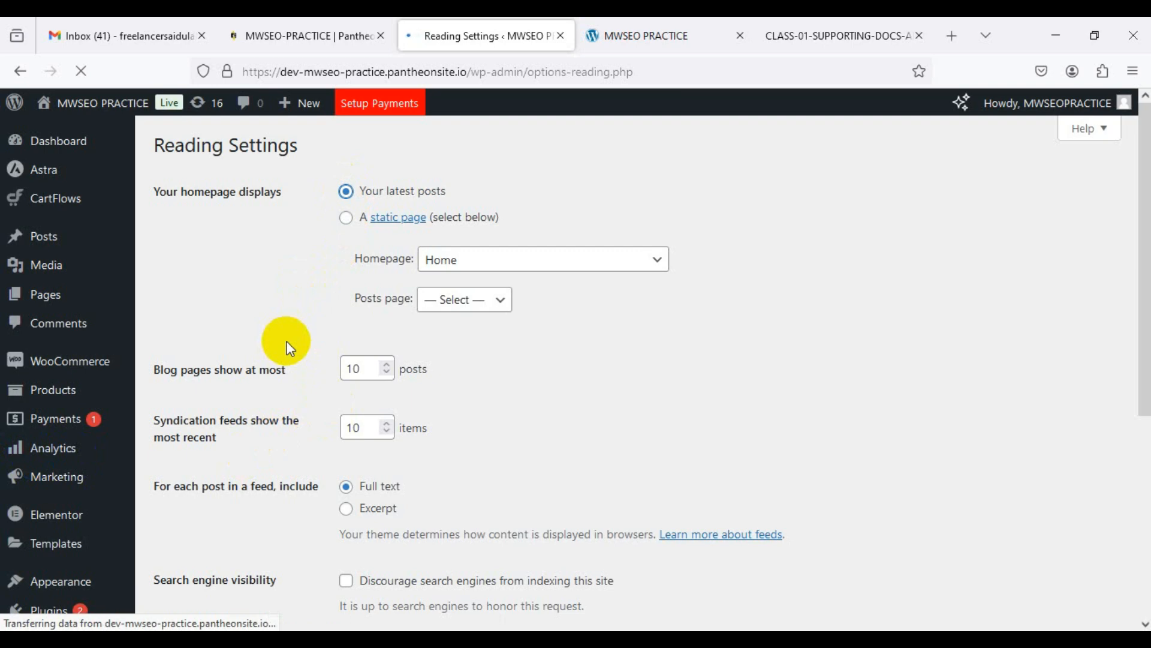
pyautogui.click(346, 218)
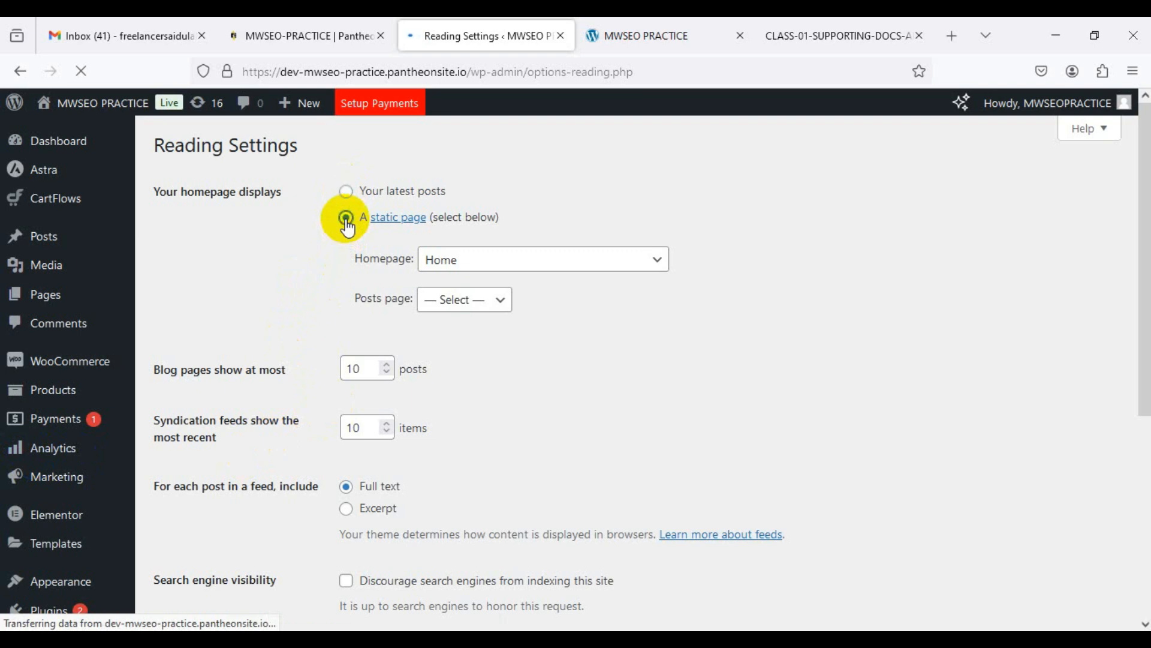
pyautogui.click(582, 261)
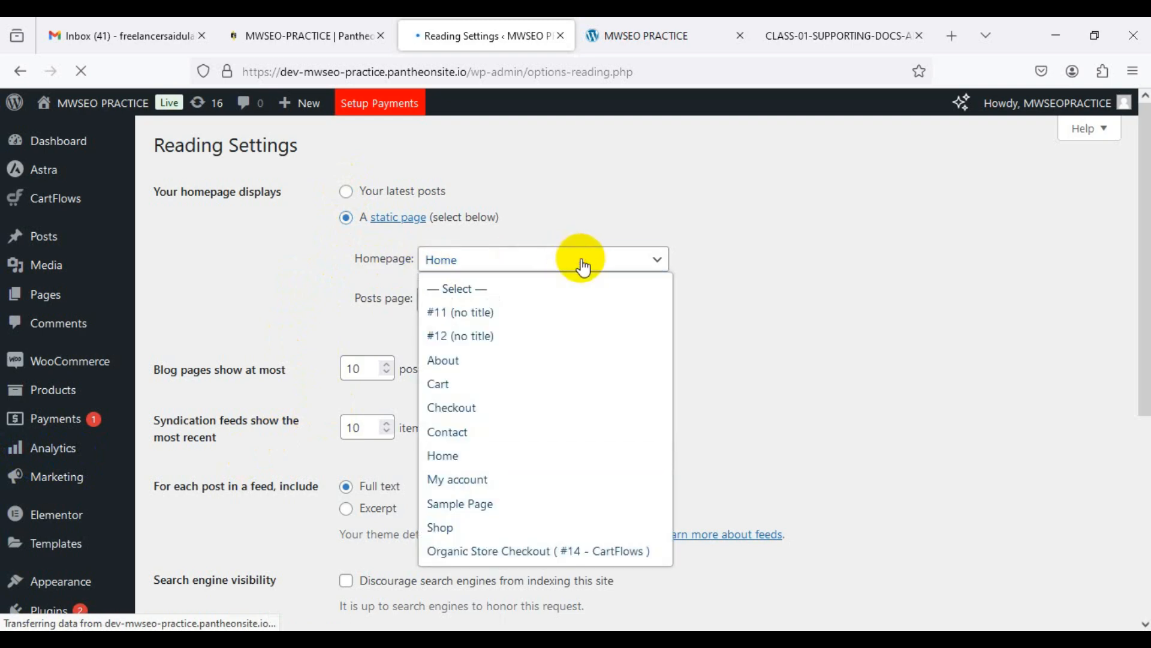
pyautogui.click(449, 457)
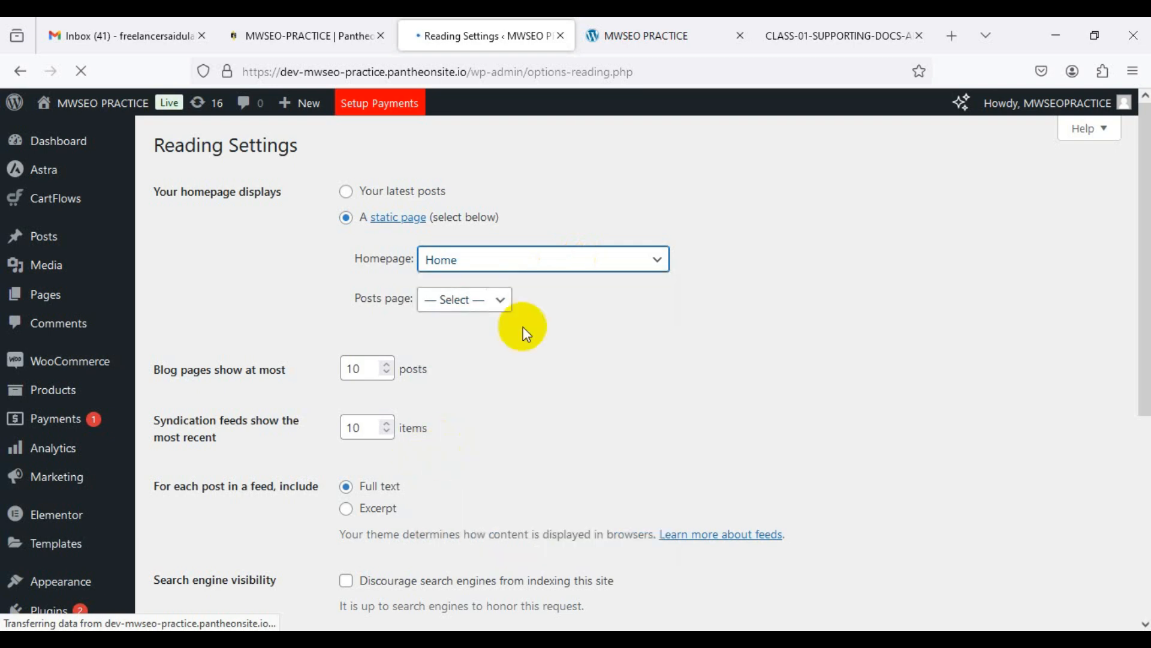
pyautogui.click(534, 254)
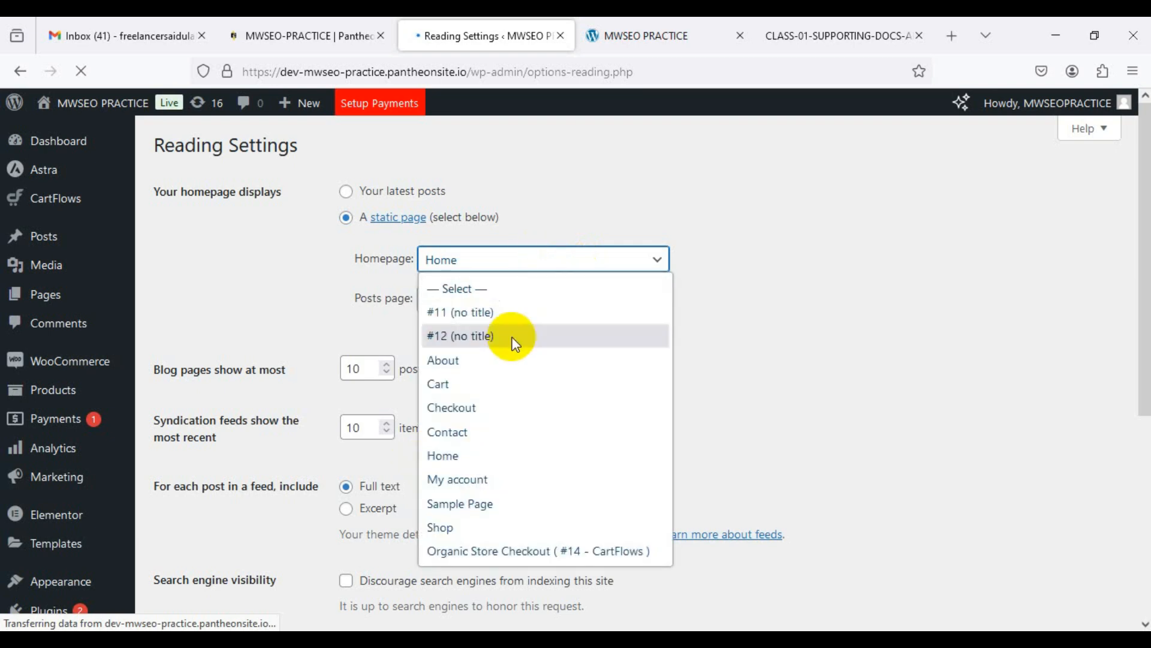
pyautogui.click(471, 362)
pyautogui.click(619, 263)
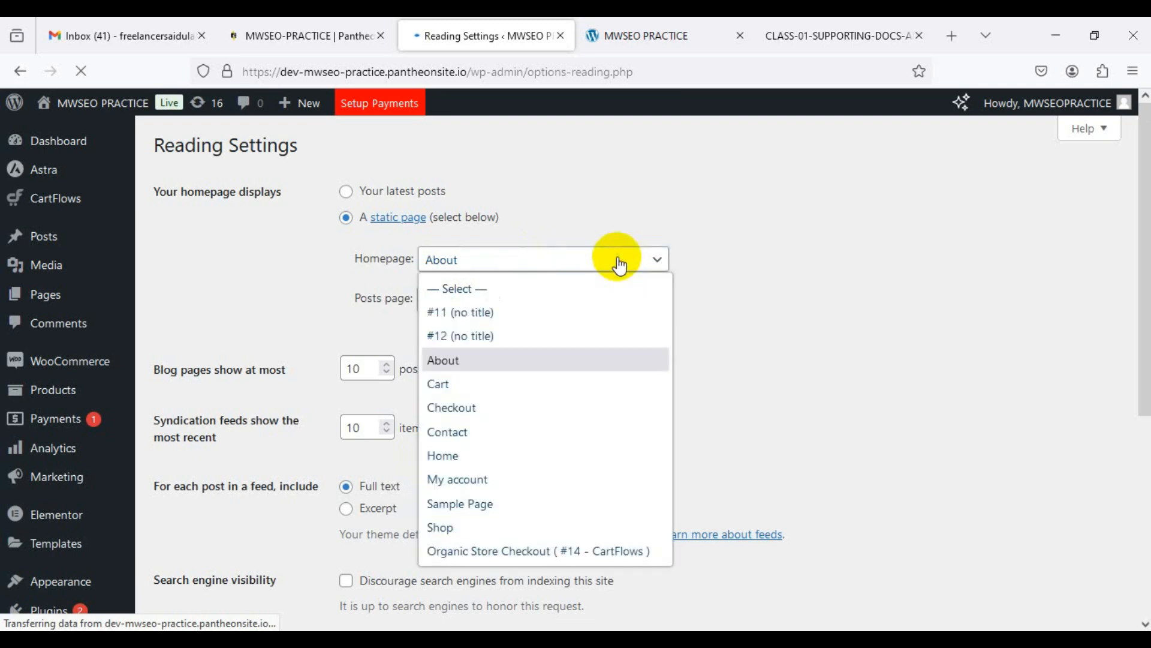
pyautogui.click(482, 462)
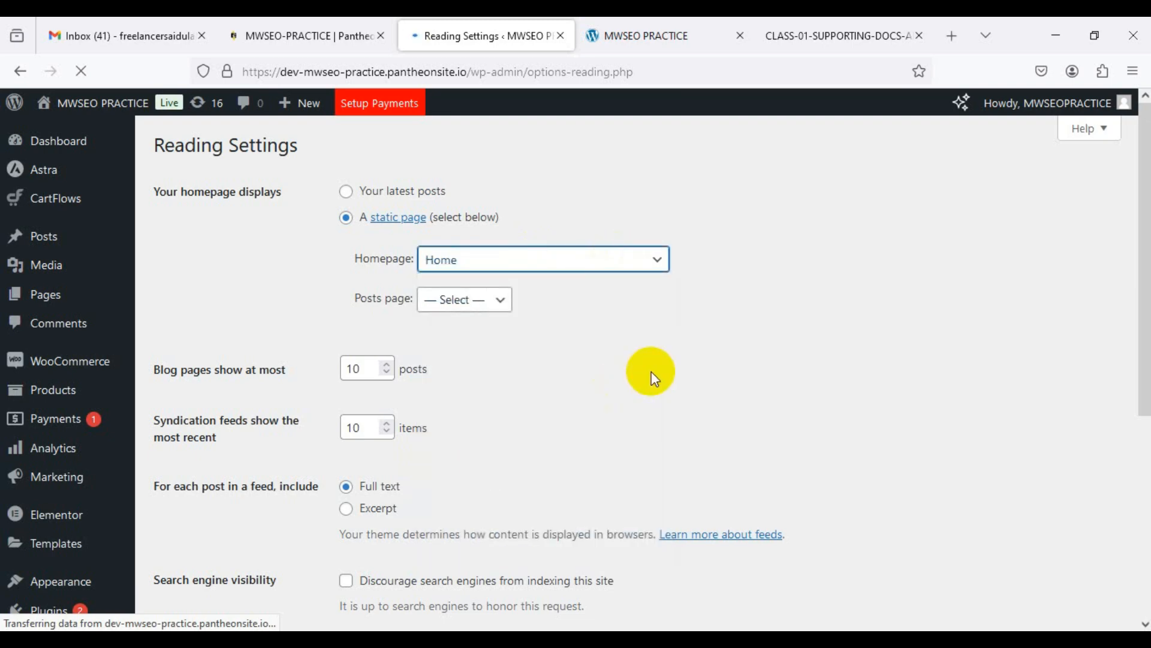
# Step: Leave the posts page at — Select — and save the Reading settings
pyautogui.click(498, 299)
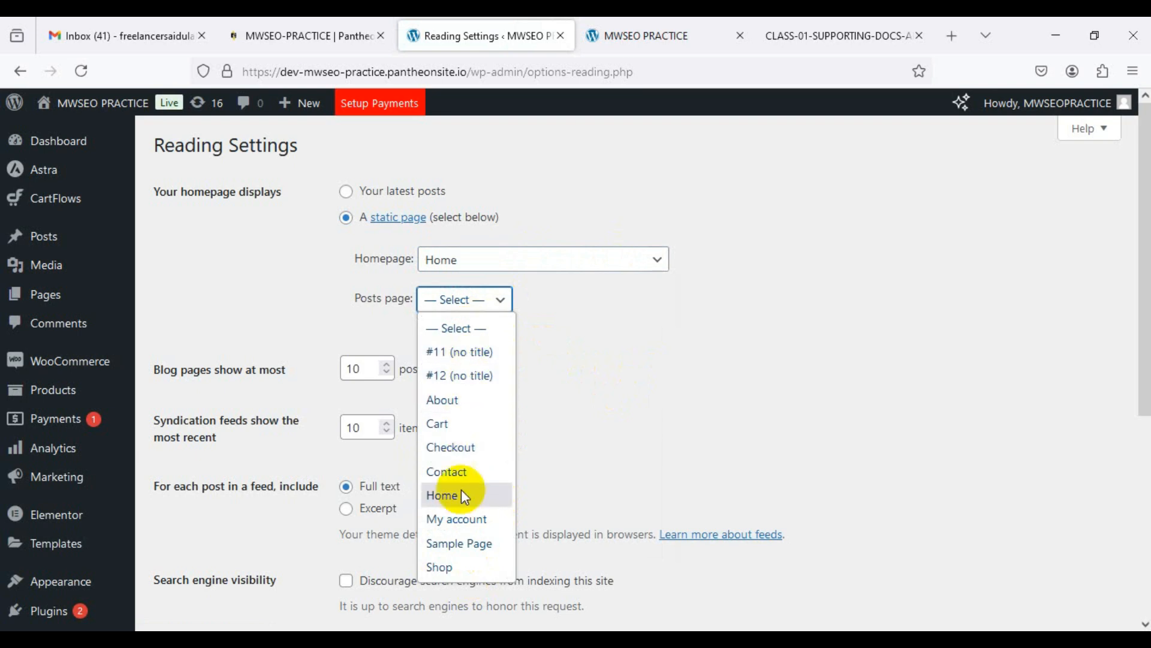
pyautogui.click(590, 341)
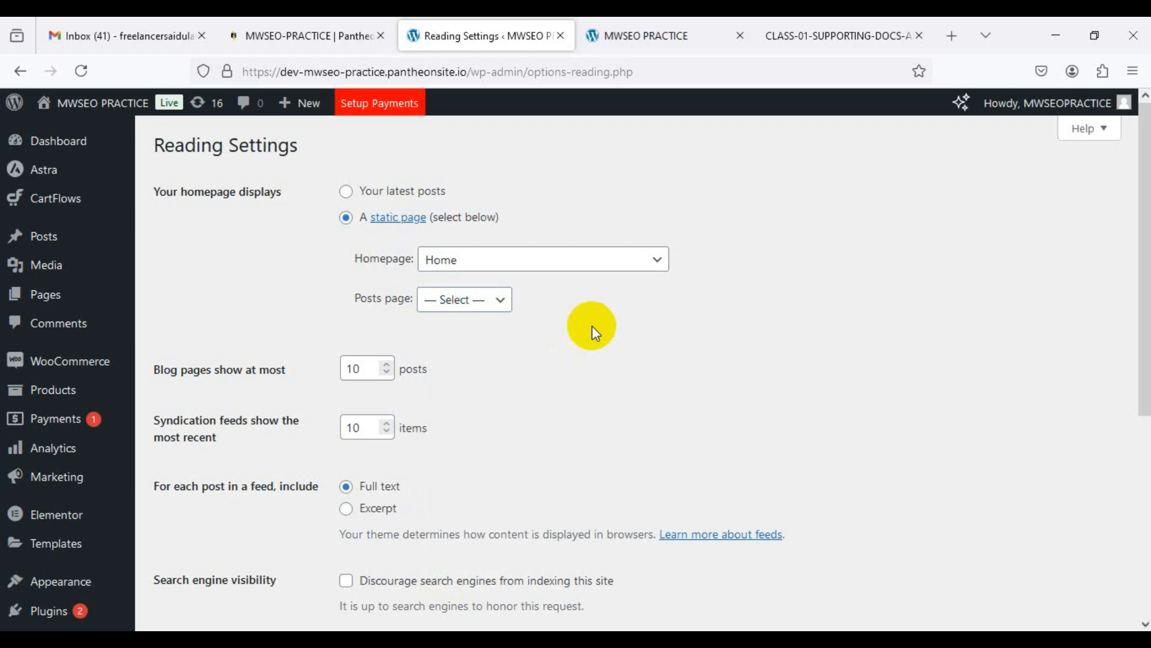
pyautogui.scroll(-3, 587, 377)
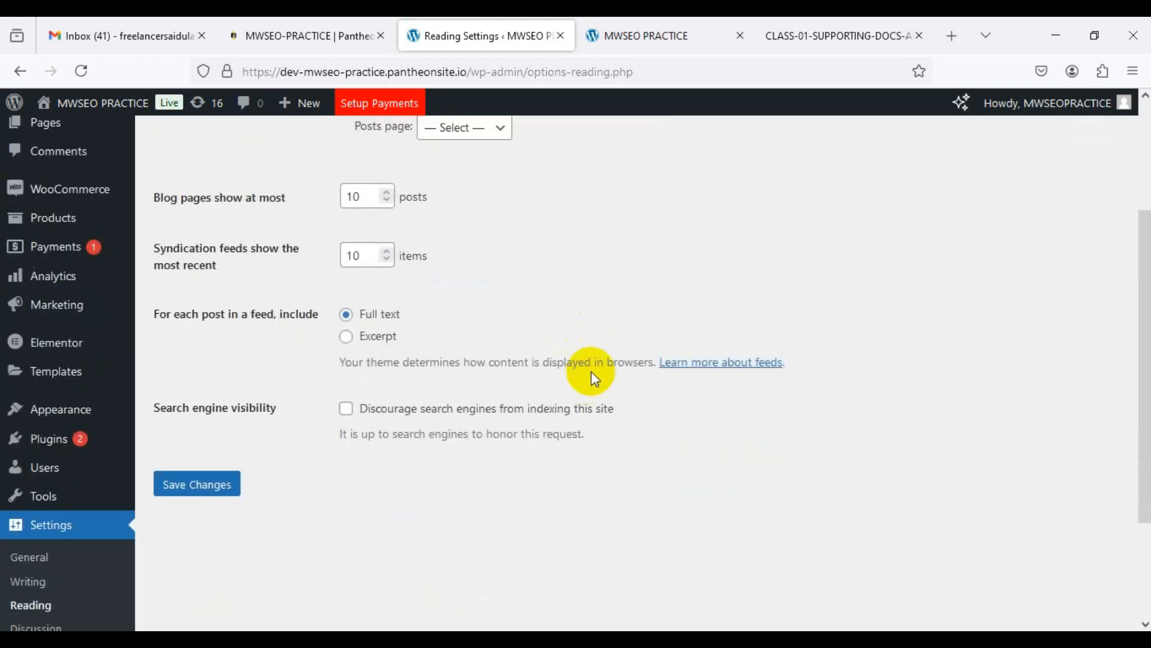
pyautogui.scroll(2, 591, 372)
pyautogui.scroll(-1, 592, 370)
pyautogui.scroll(-2, 592, 370)
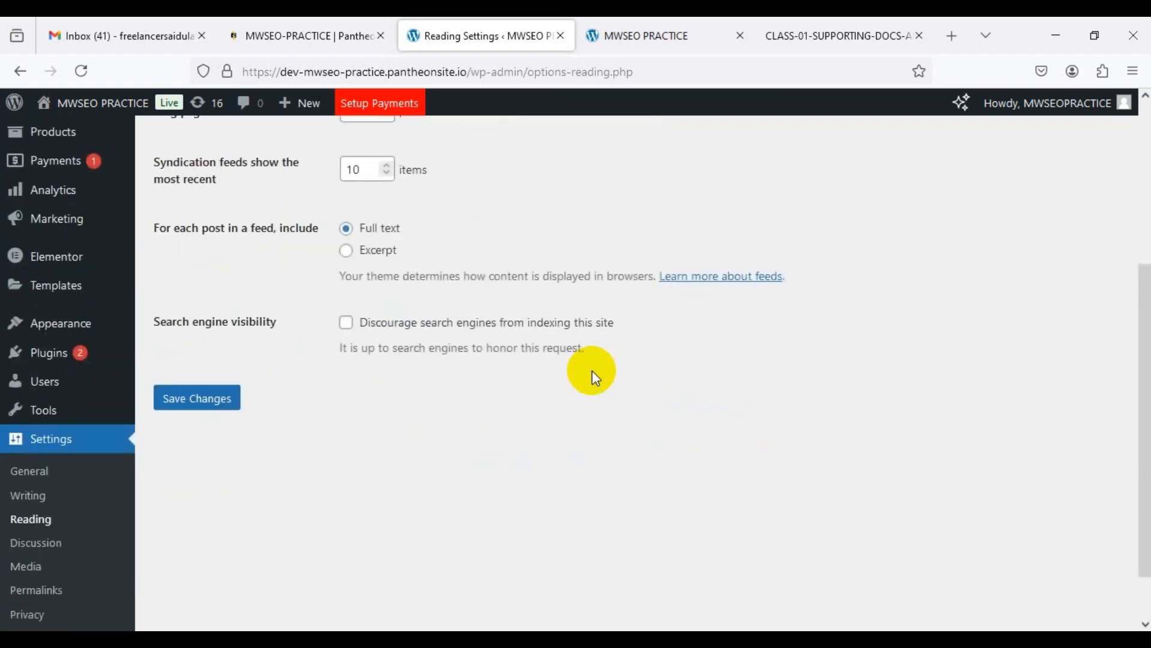
pyautogui.click(219, 406)
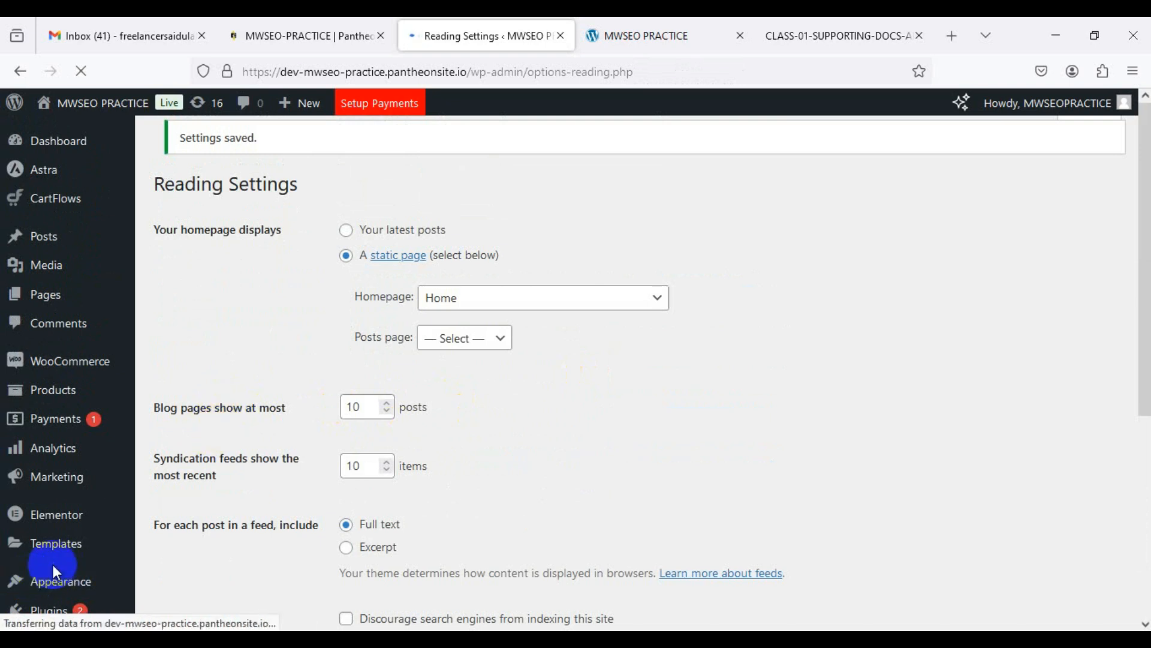
# Step: Scroll the saved Reading Settings page while Permalinks loads
pyautogui.scroll(-5, 90, 558)
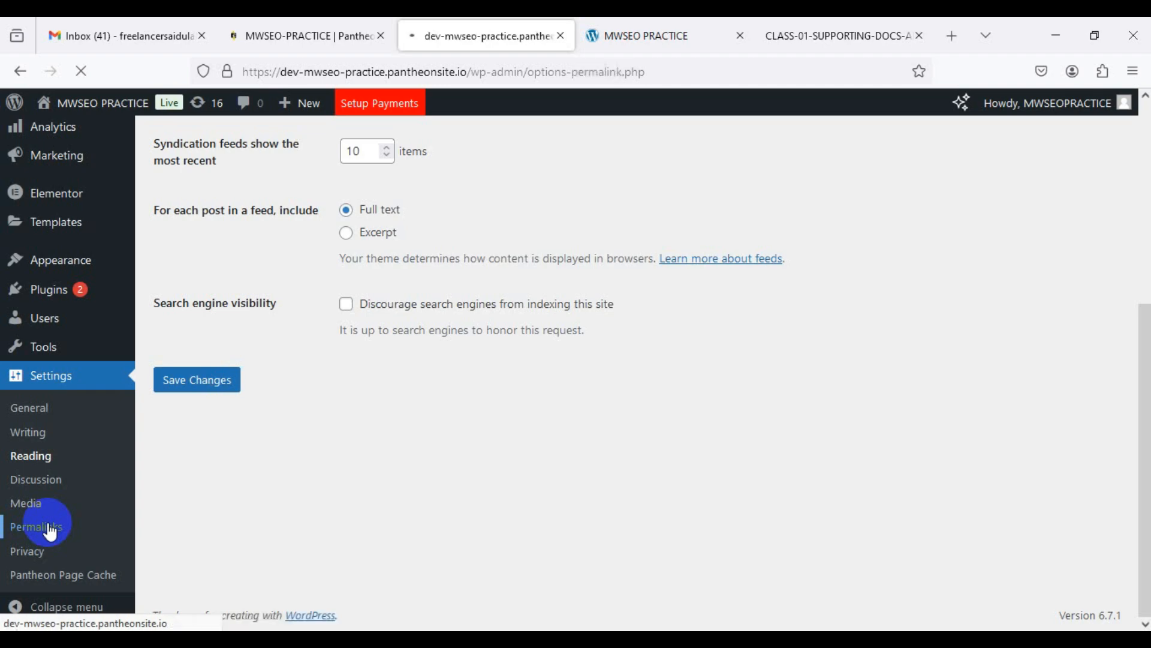
# Step: Glance at the live Organic Store homepage, then review the Permalink Settings options
pyautogui.click(624, 38)
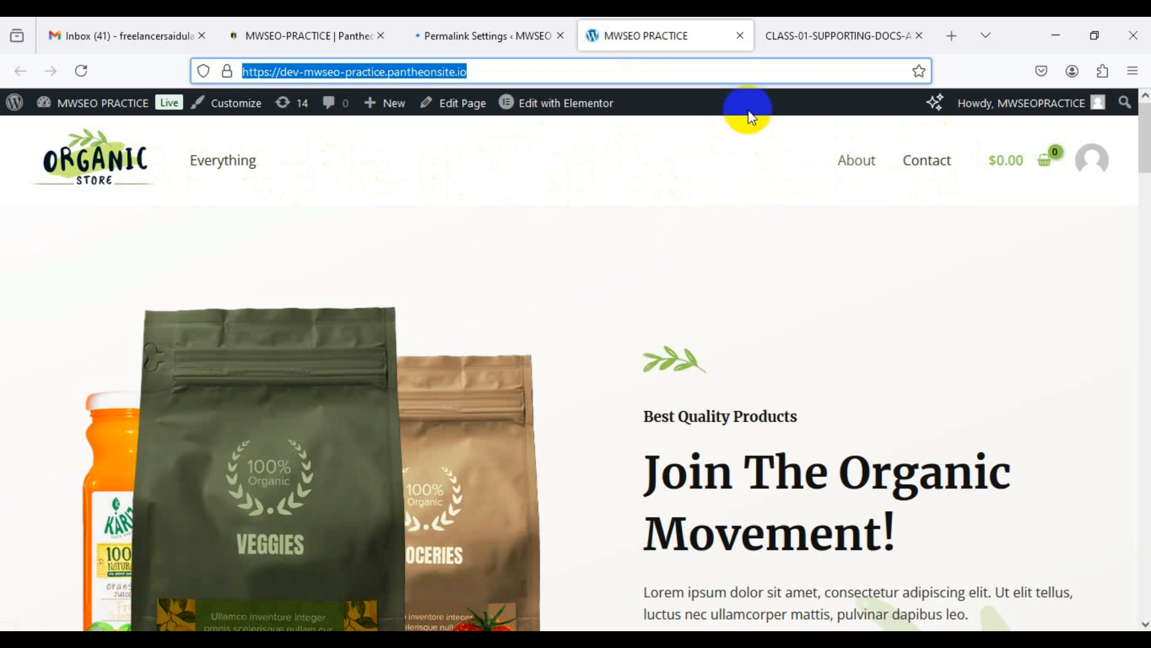
pyautogui.click(506, 39)
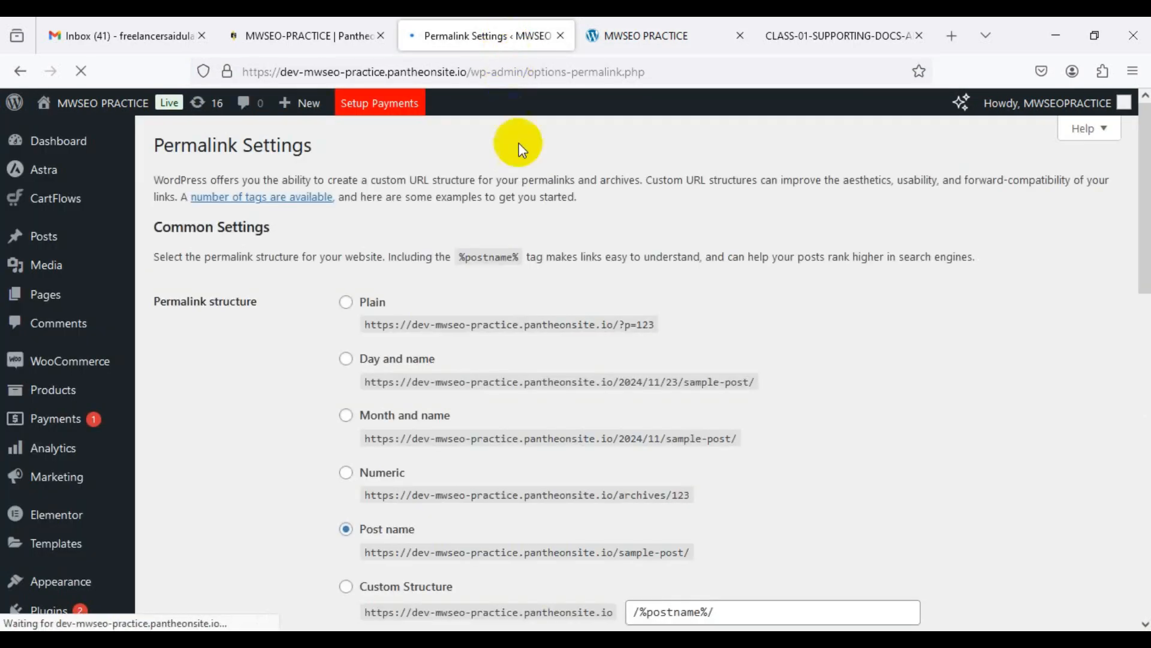
pyautogui.scroll(-3, 878, 333)
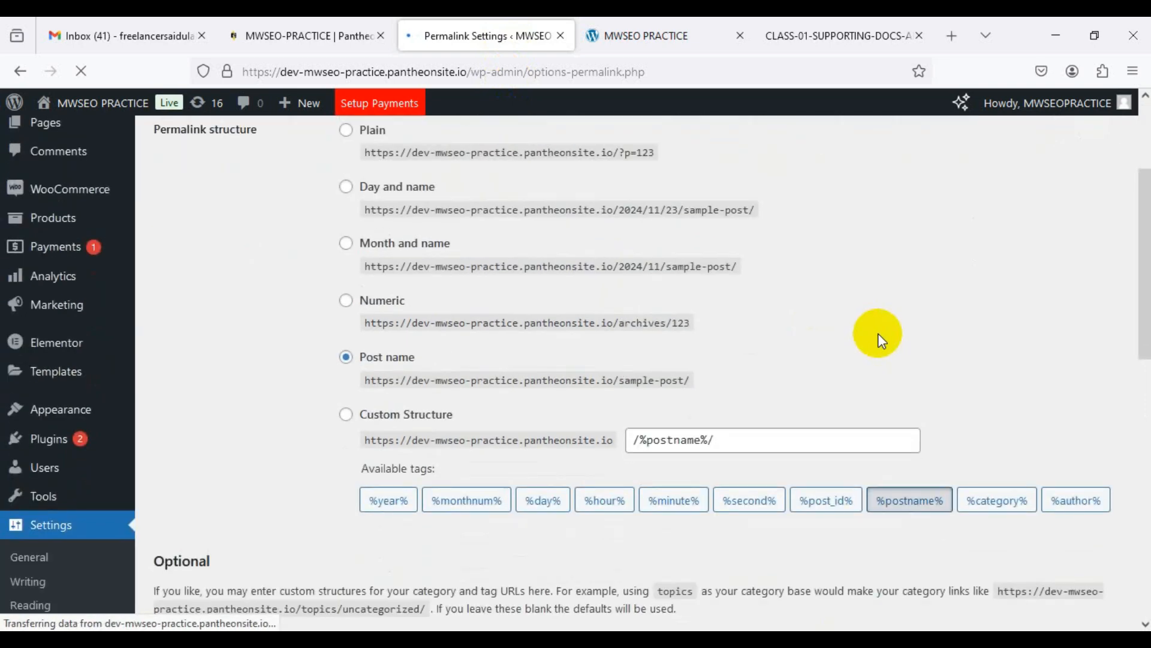
pyautogui.scroll(3, 499, 347)
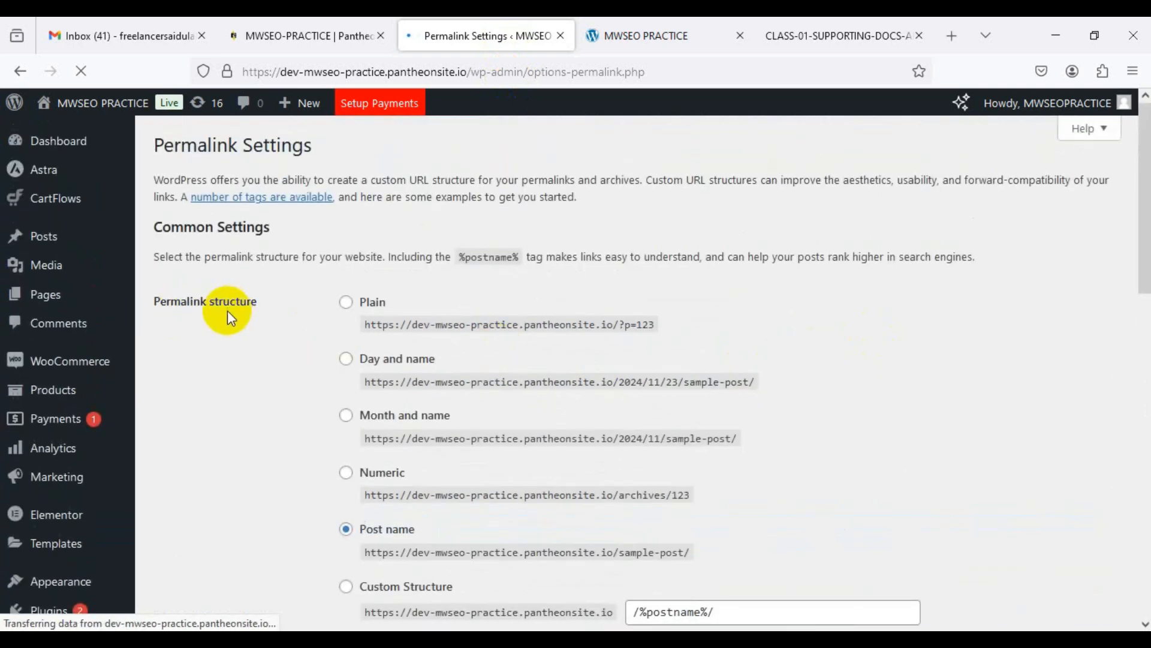
pyautogui.scroll(-2, 286, 328)
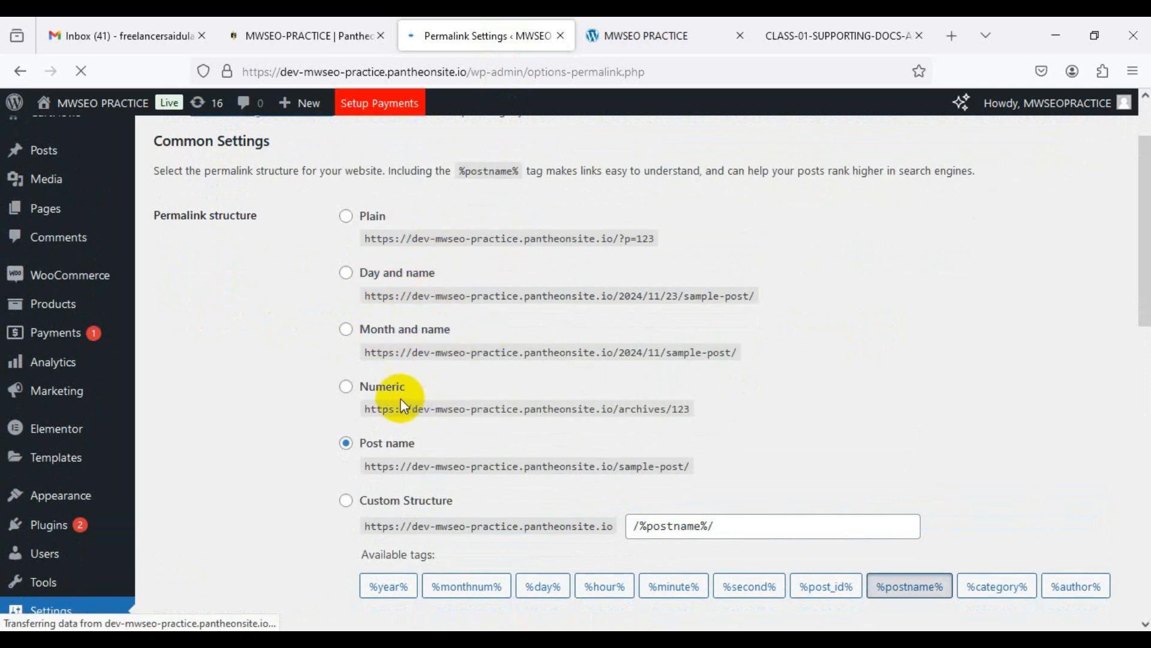
pyautogui.scroll(-4, 488, 393)
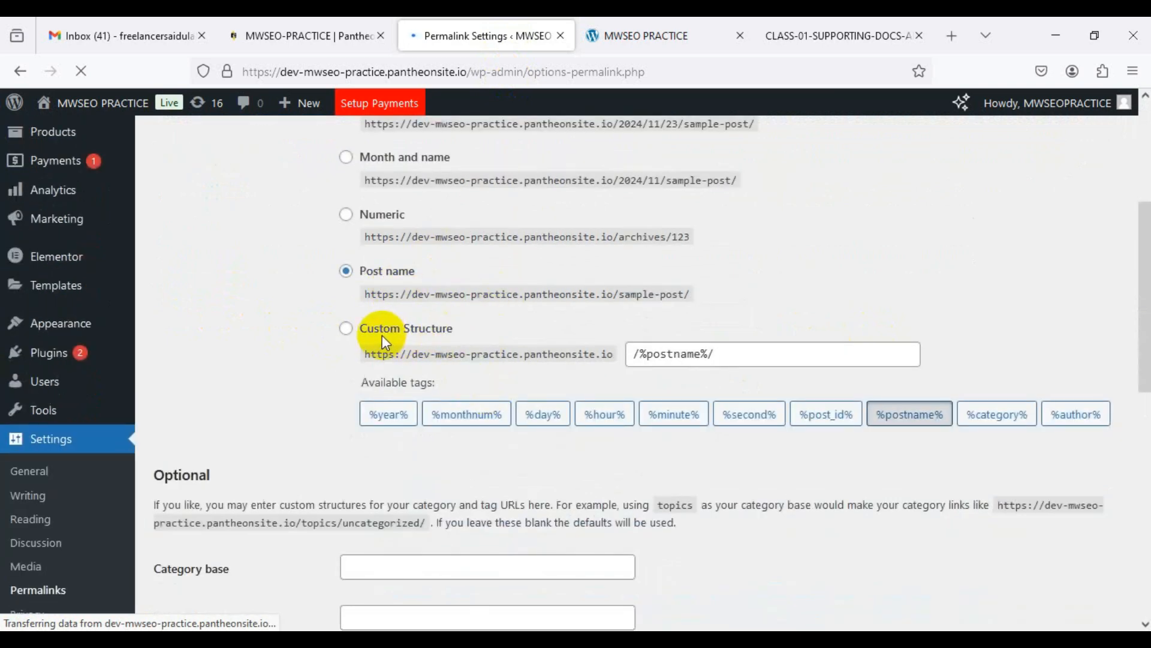
pyautogui.scroll(-4, 502, 386)
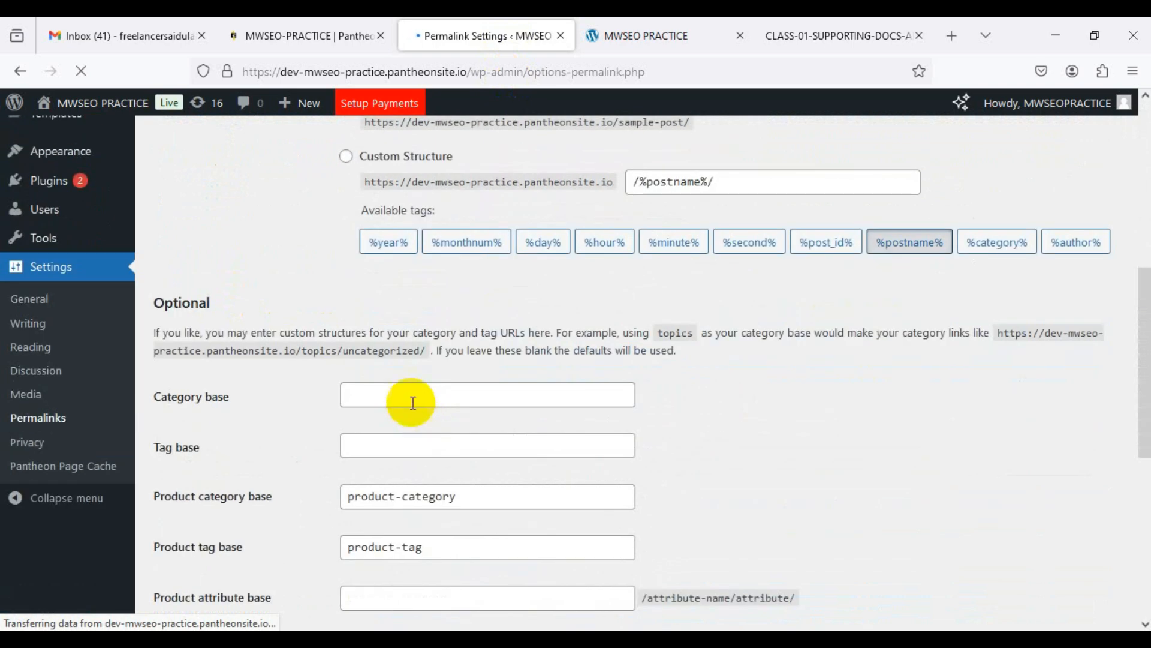
pyautogui.scroll(-9, 483, 400)
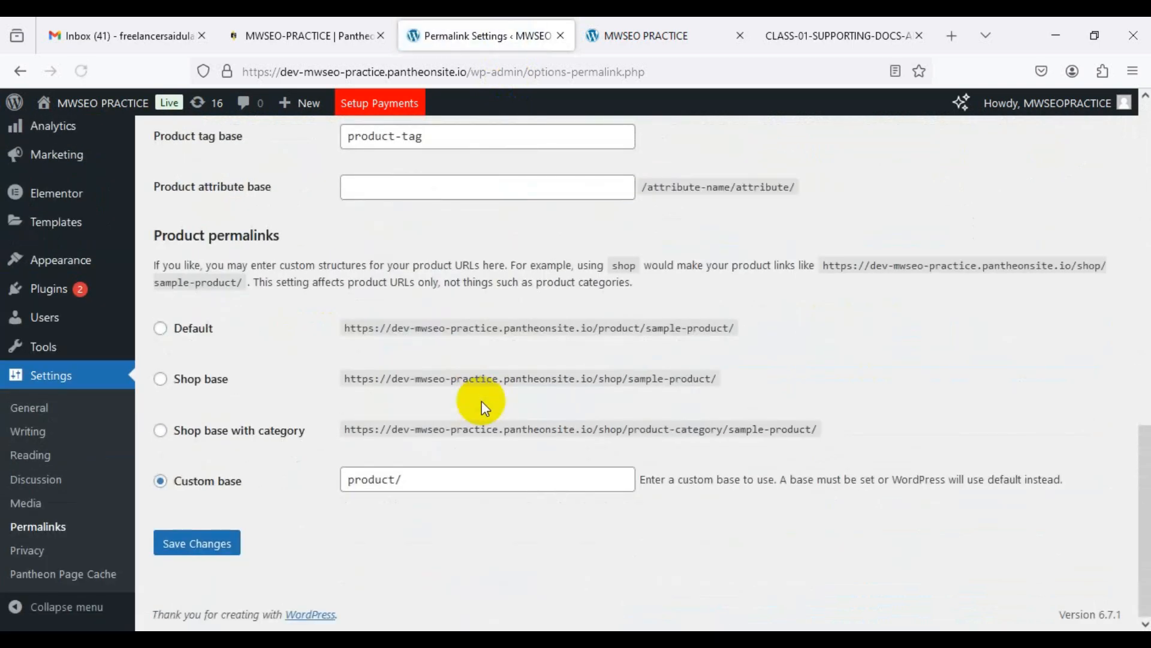
pyautogui.scroll(17, 477, 429)
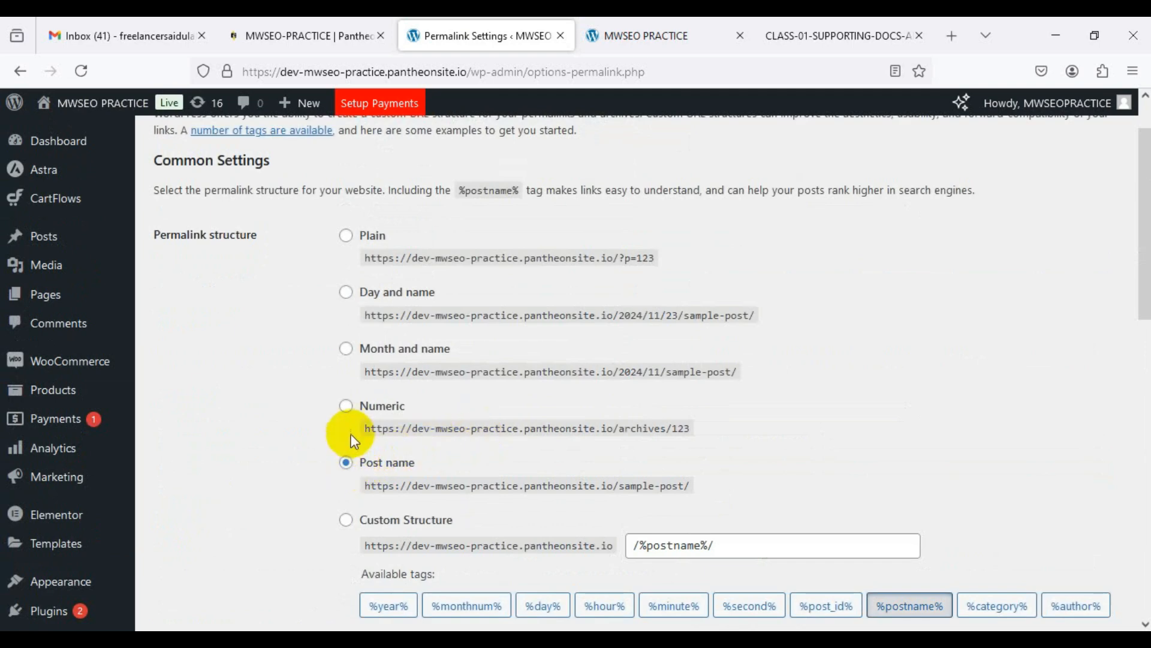
# Step: Toggle the permalink structure to Plain and back to Post name
pyautogui.click(346, 463)
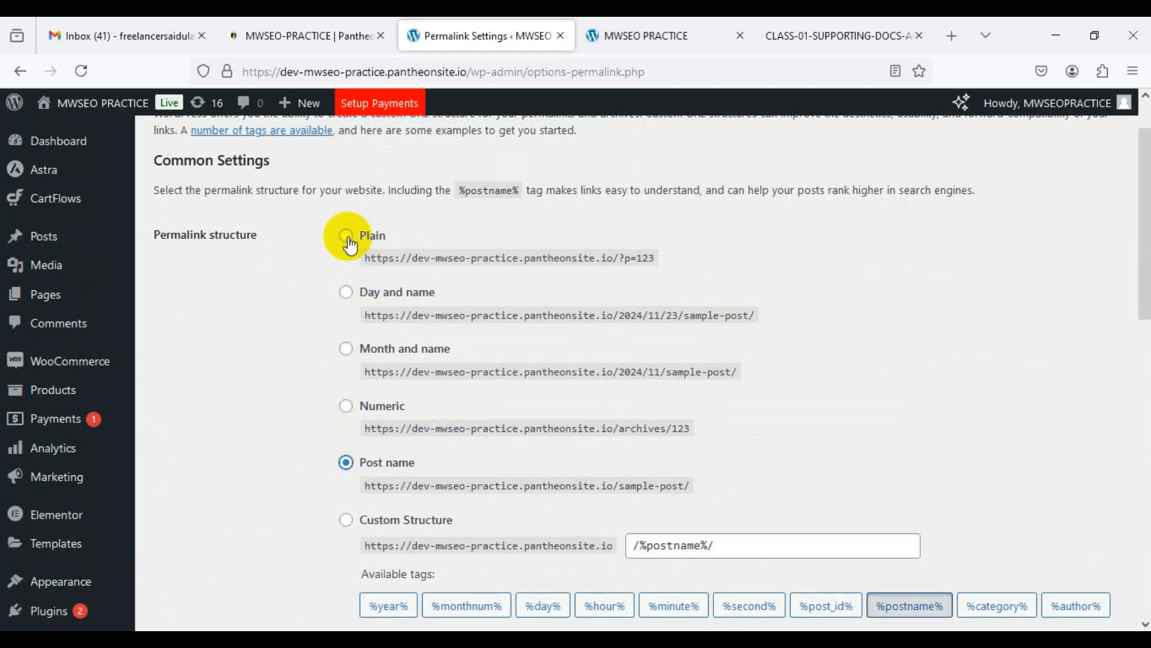
pyautogui.click(346, 235)
pyautogui.click(346, 463)
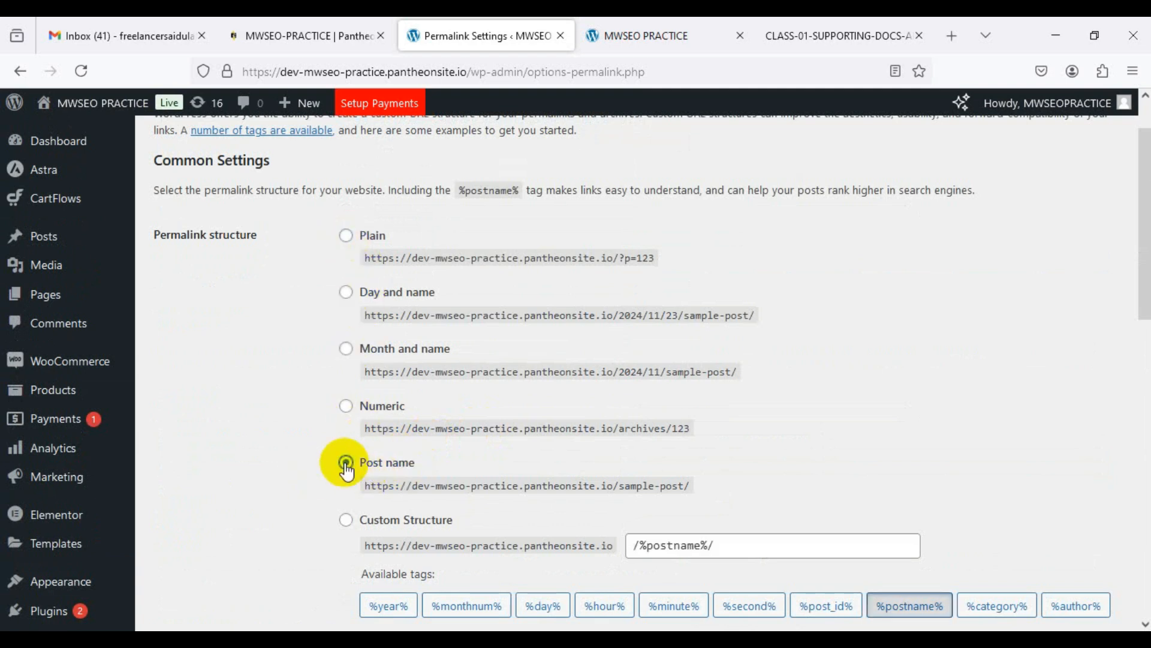
pyautogui.scroll(-4, 346, 470)
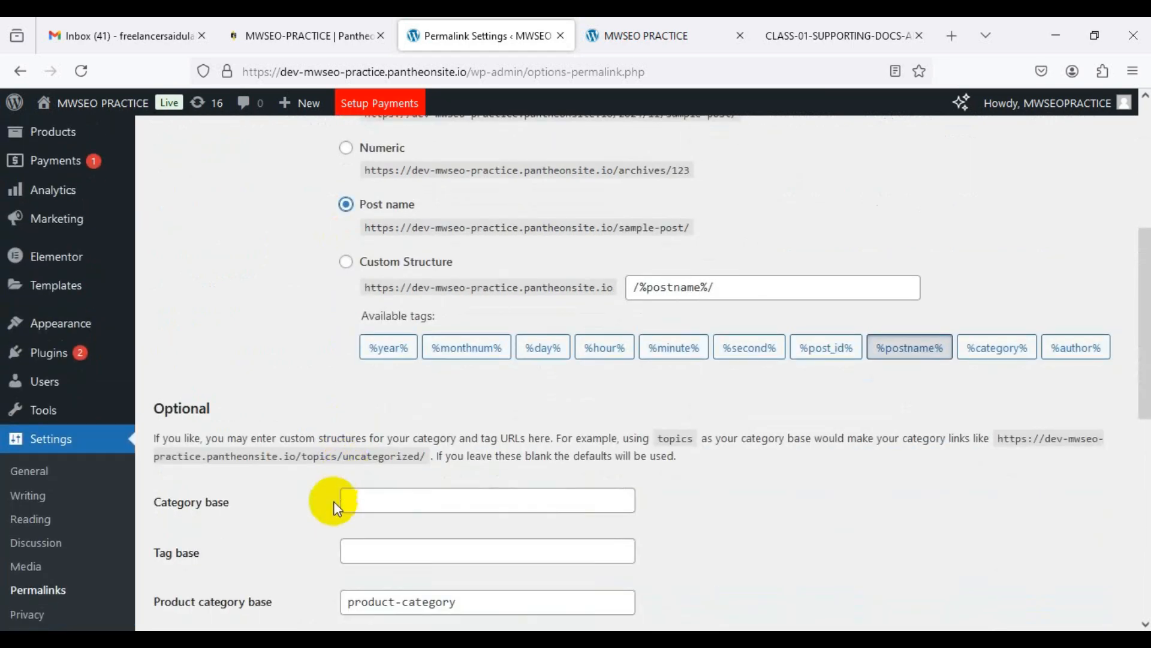
pyautogui.scroll(-8, 336, 508)
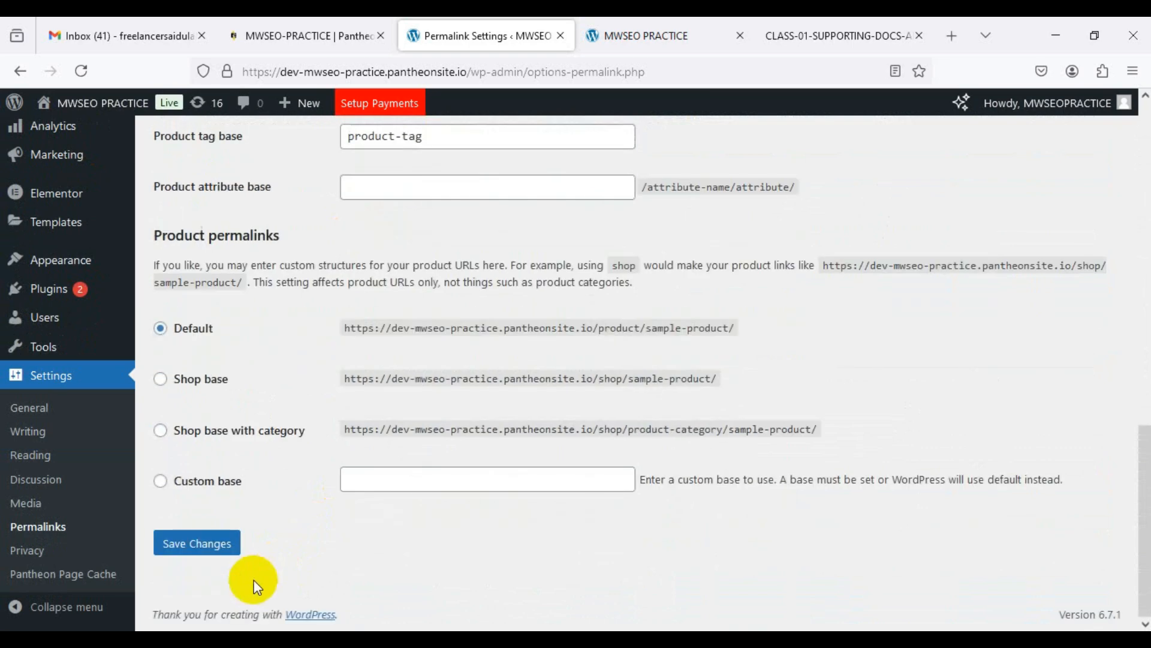
pyautogui.scroll(10, 441, 478)
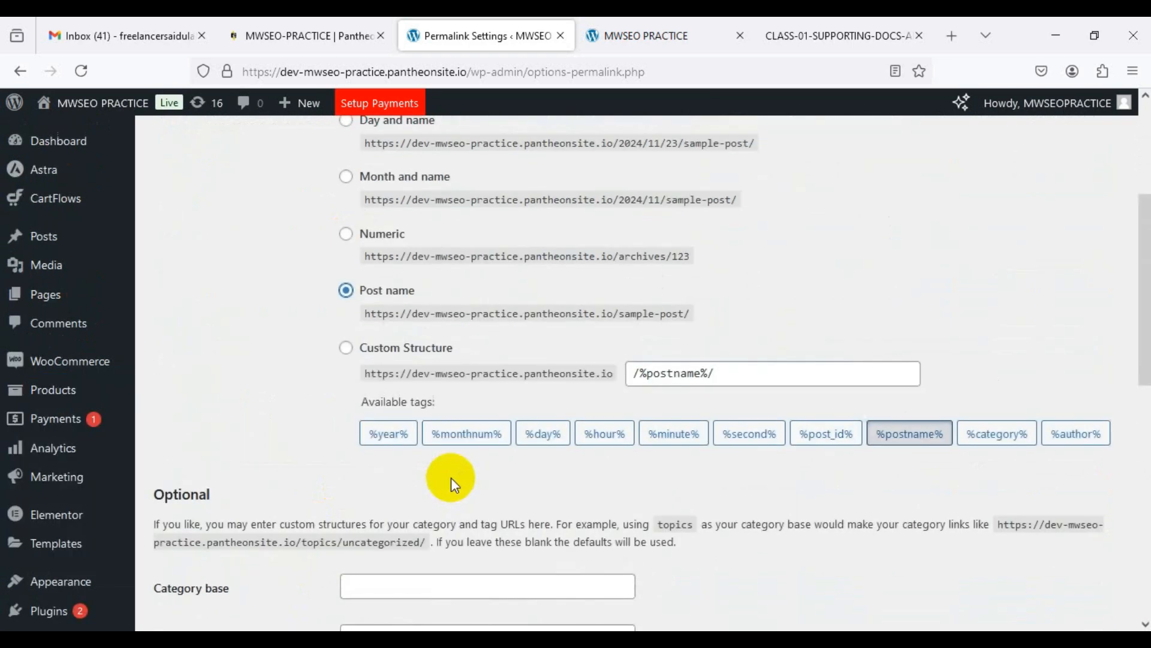
pyautogui.scroll(1, 516, 451)
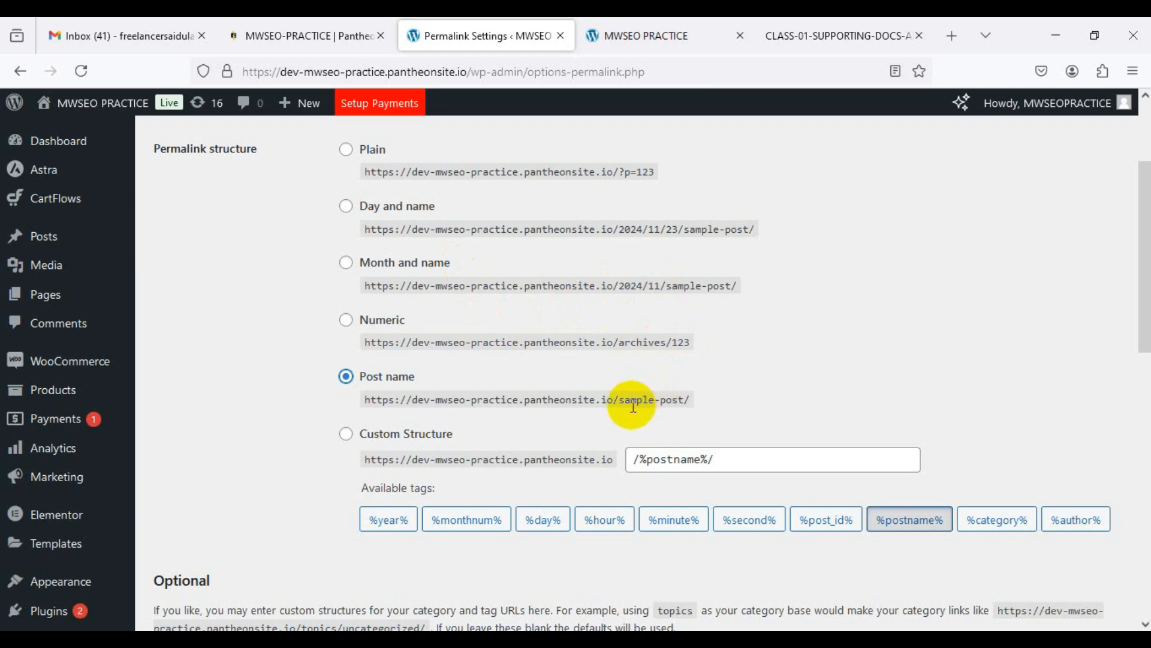
pyautogui.moveTo(453, 399); pyautogui.dragTo(694, 401)
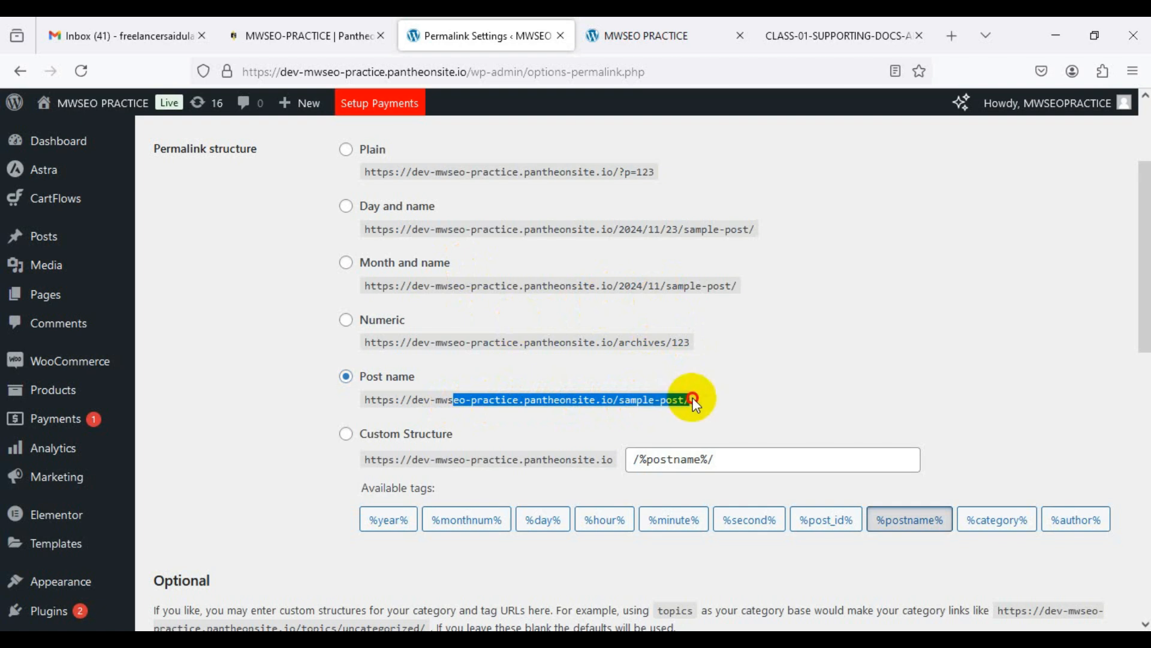
pyautogui.click(624, 399)
pyautogui.moveTo(377, 399); pyautogui.dragTo(693, 405)
pyautogui.click(618, 400)
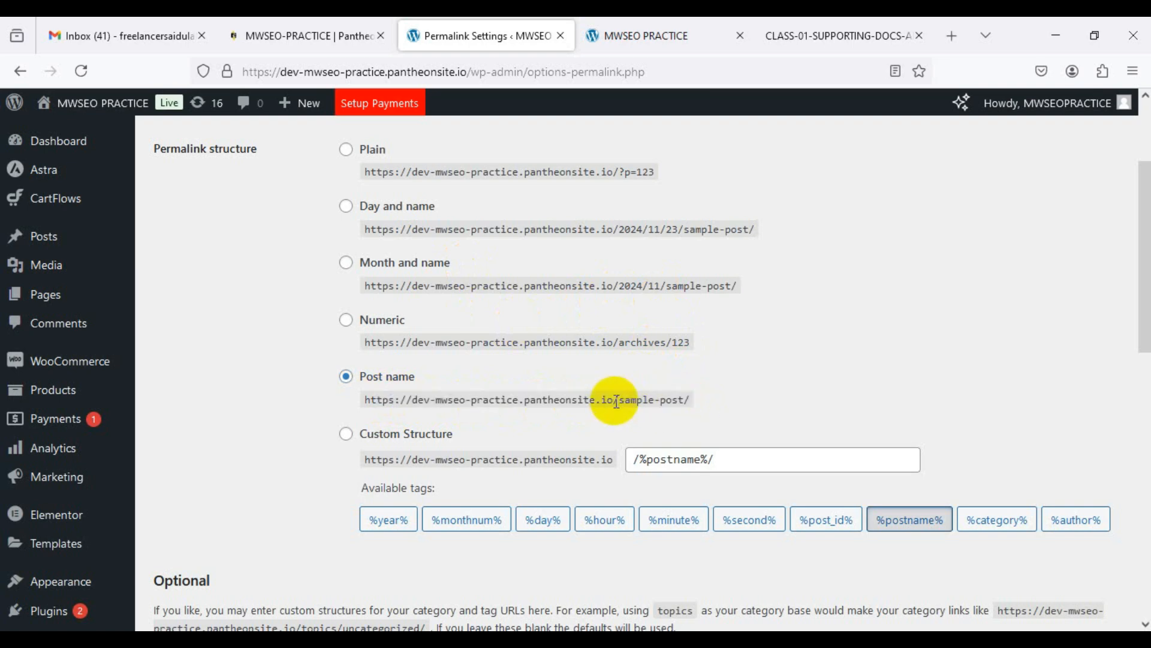
pyautogui.moveTo(619, 400); pyautogui.dragTo(368, 399)
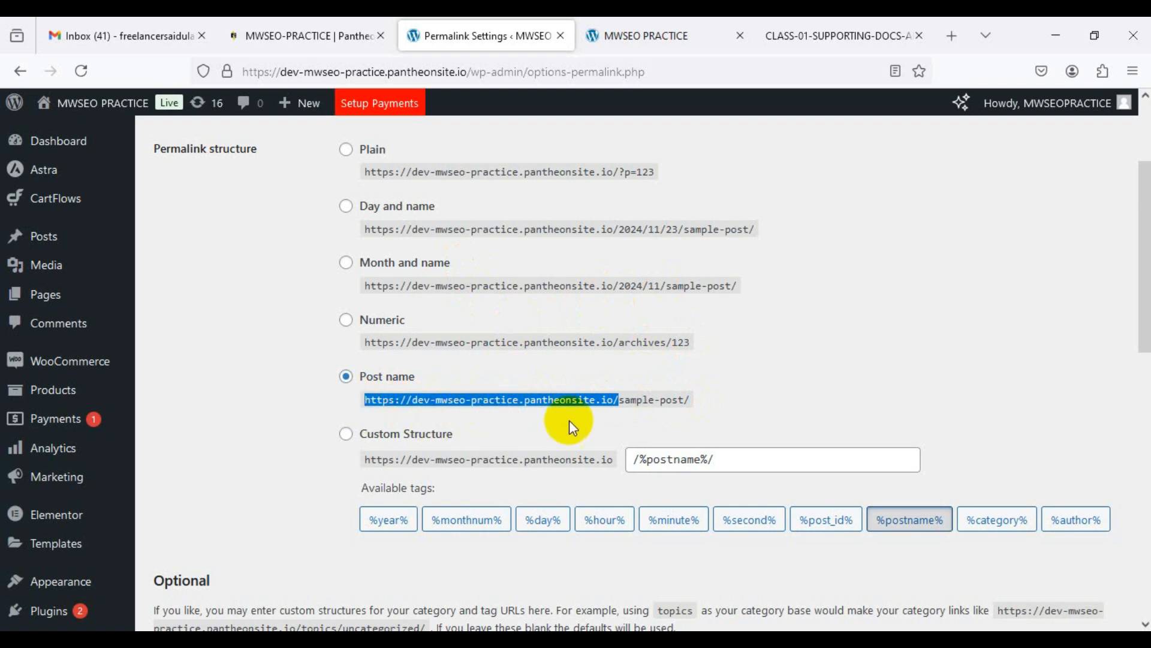
pyautogui.click(620, 399)
pyautogui.moveTo(618, 399); pyautogui.dragTo(363, 405)
pyautogui.click(694, 406)
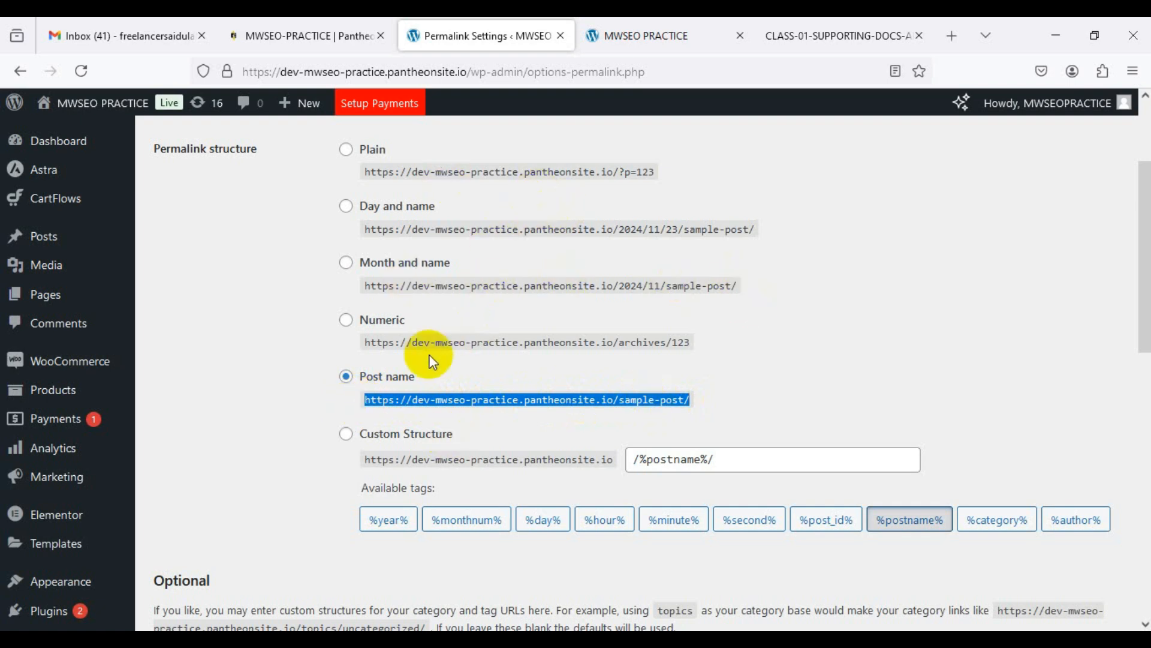
pyautogui.click(391, 375)
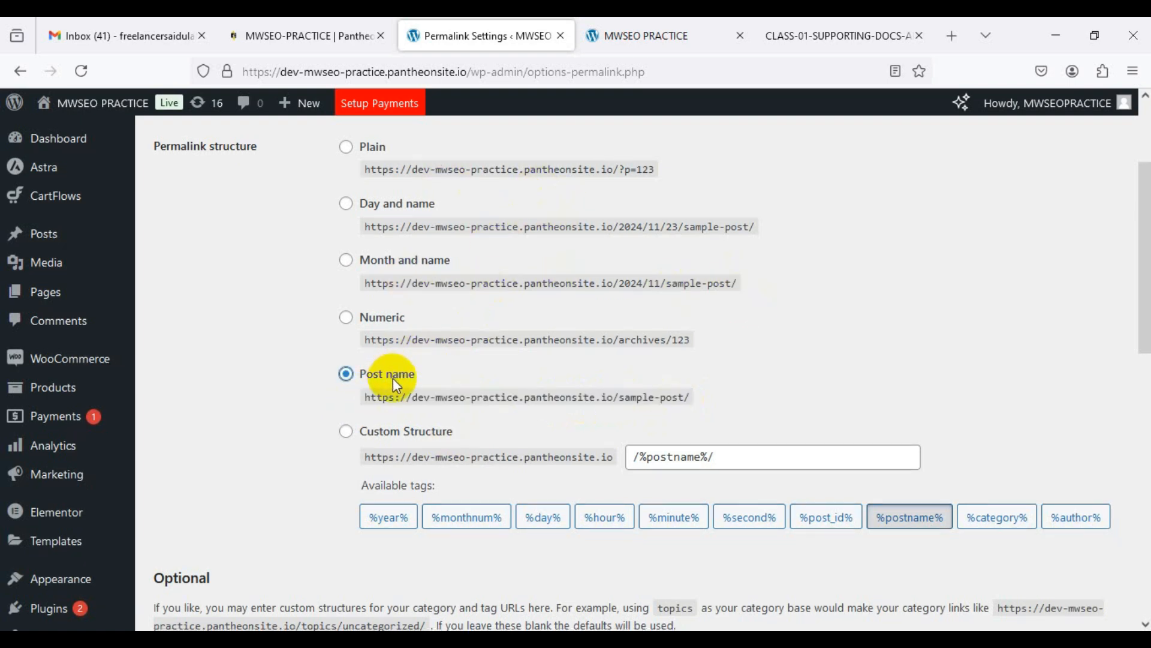
pyautogui.scroll(-10, 393, 378)
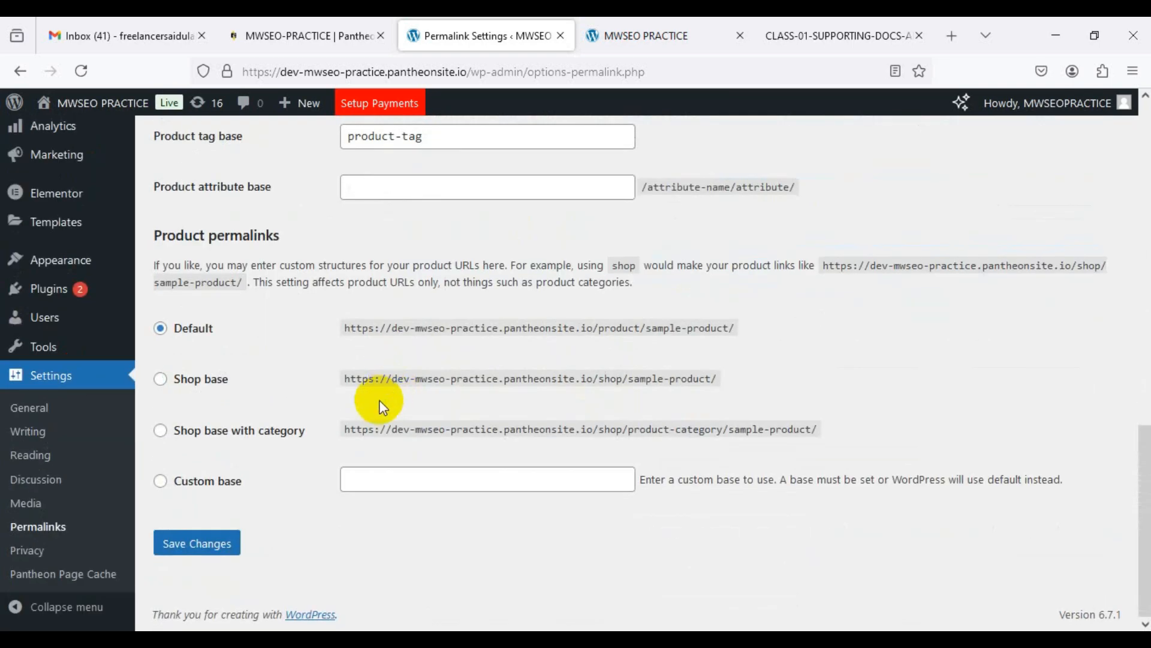
# Step: Save the Post name permalink structure and head to All Pages
pyautogui.click(206, 550)
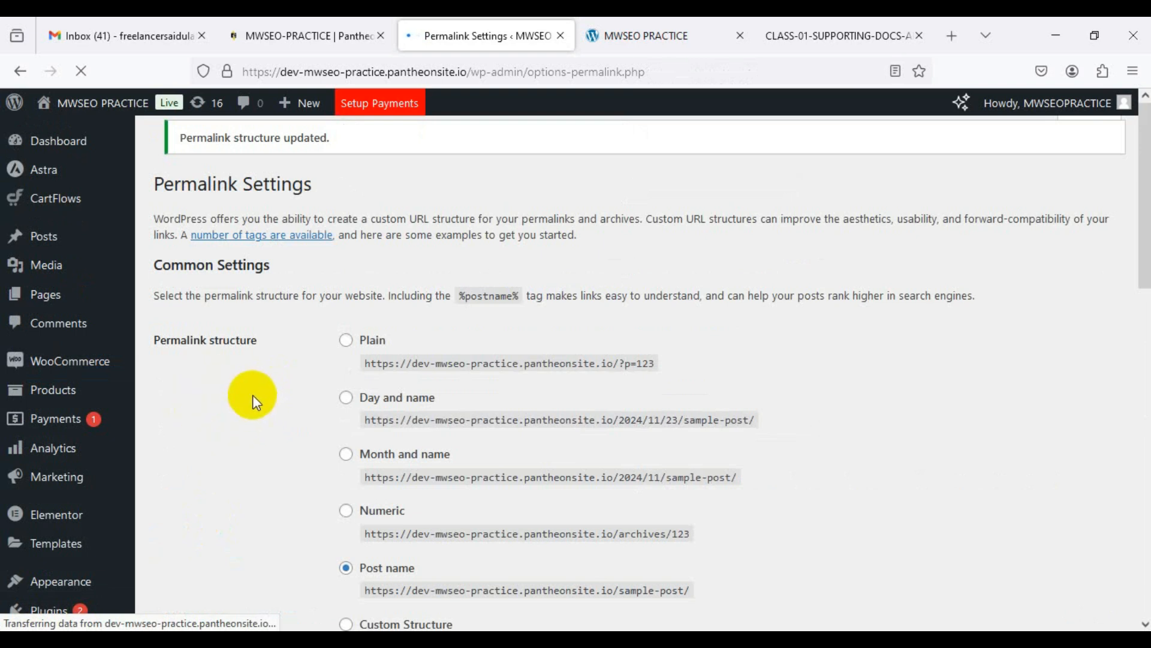
pyautogui.click(53, 293)
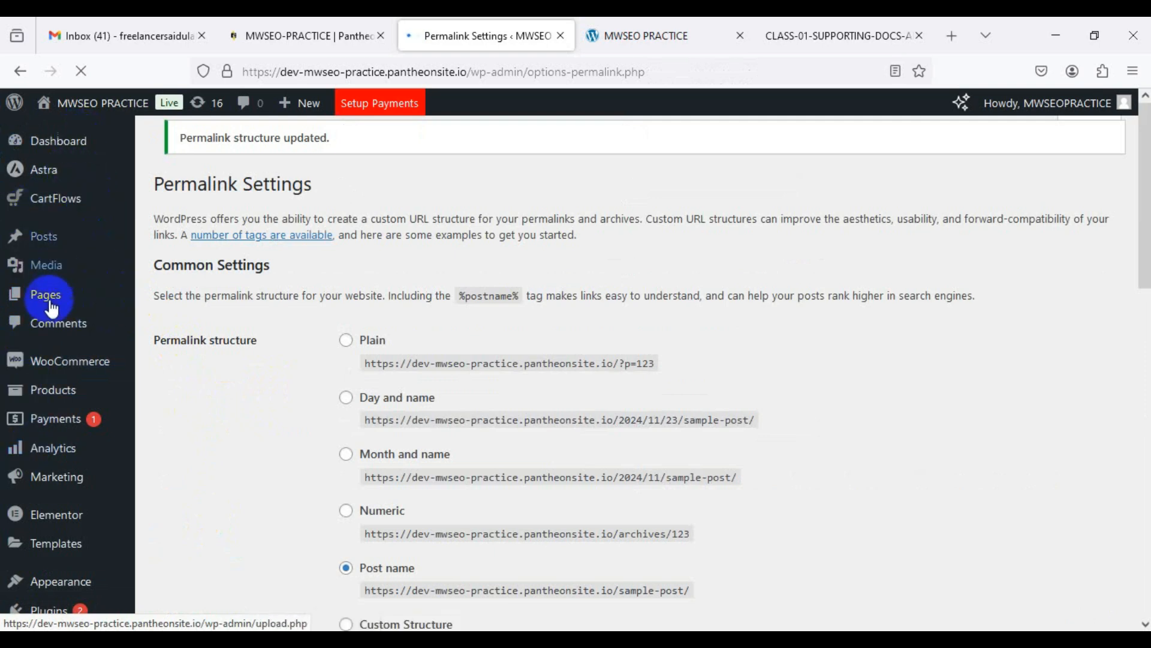
pyautogui.moveTo(48, 301)
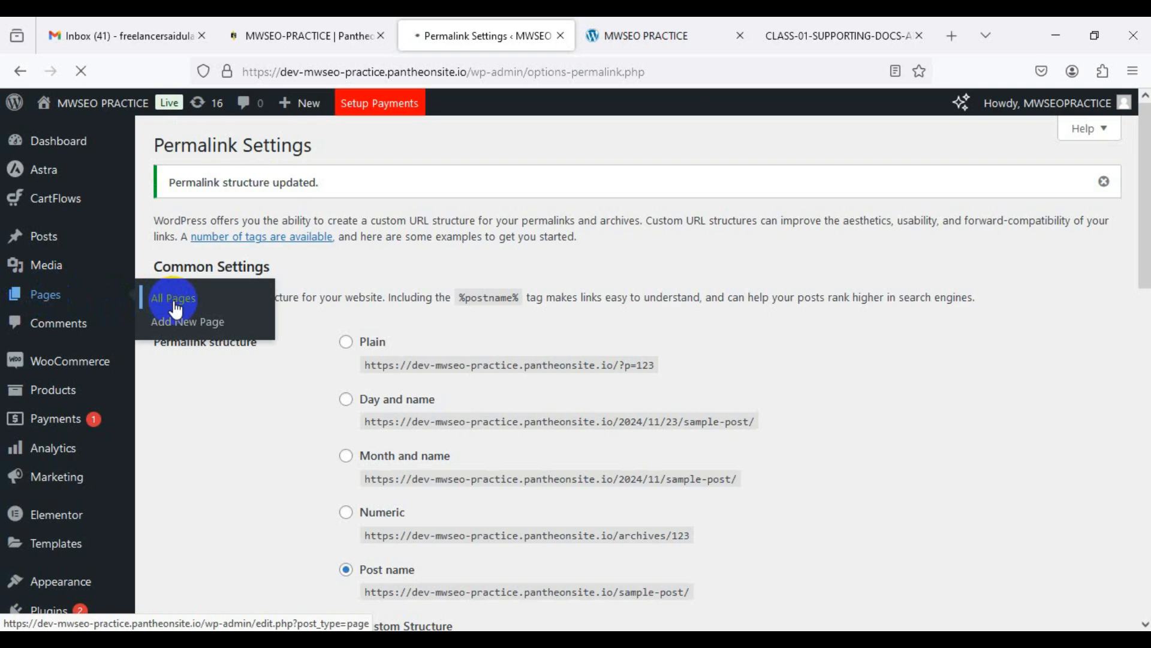
# Step: Check the live front page, then scroll through the 11 pages in the admin list
pyautogui.click(639, 33)
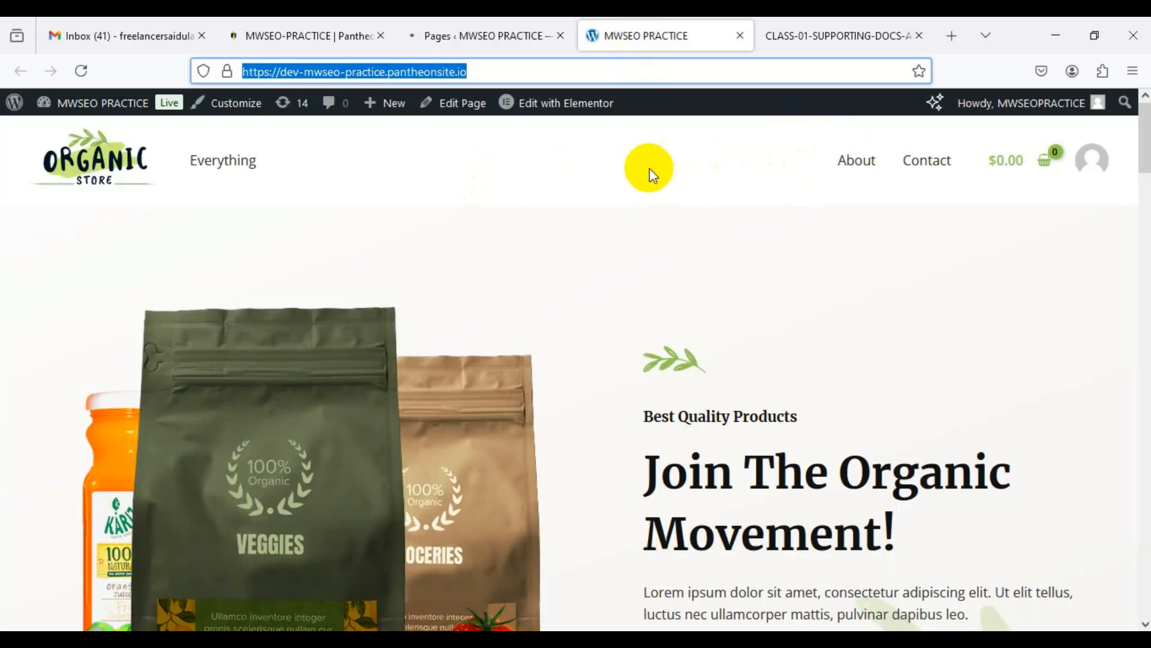
pyautogui.click(498, 36)
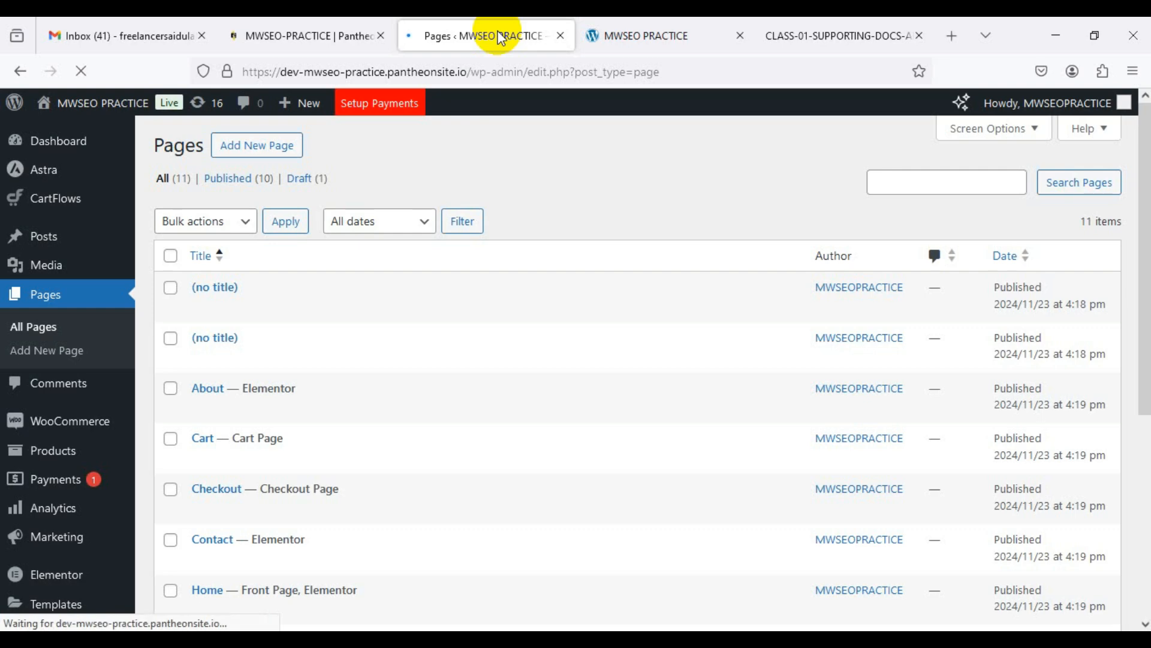
pyautogui.scroll(-2, 420, 357)
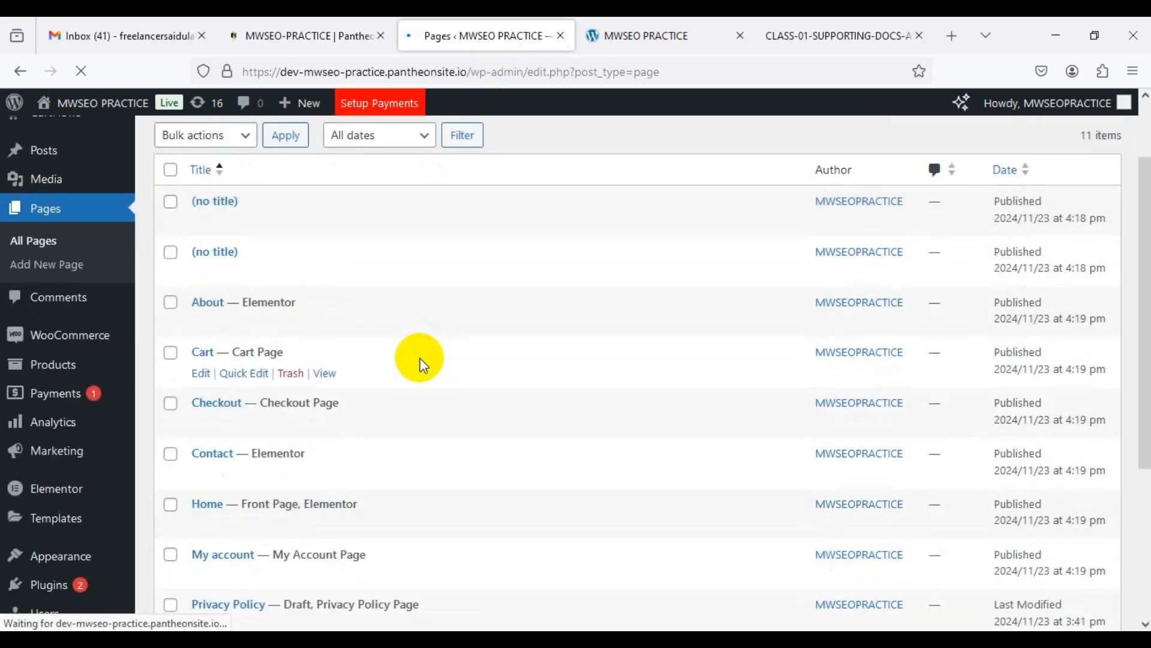
pyautogui.scroll(-4, 420, 357)
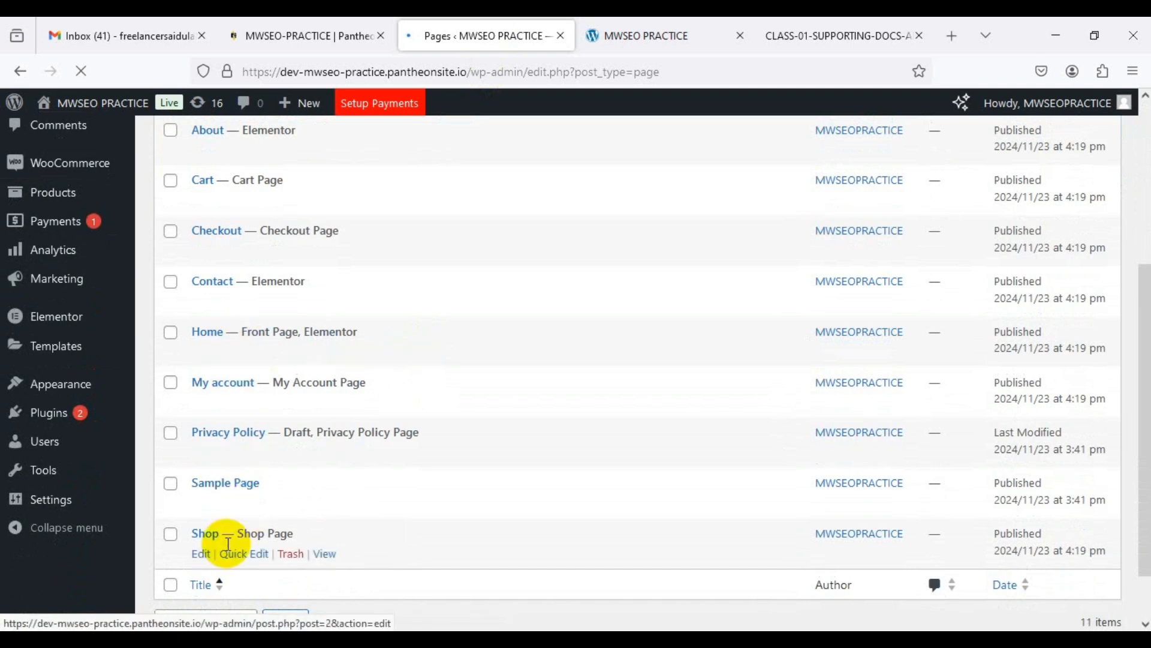
pyautogui.scroll(5, 231, 226)
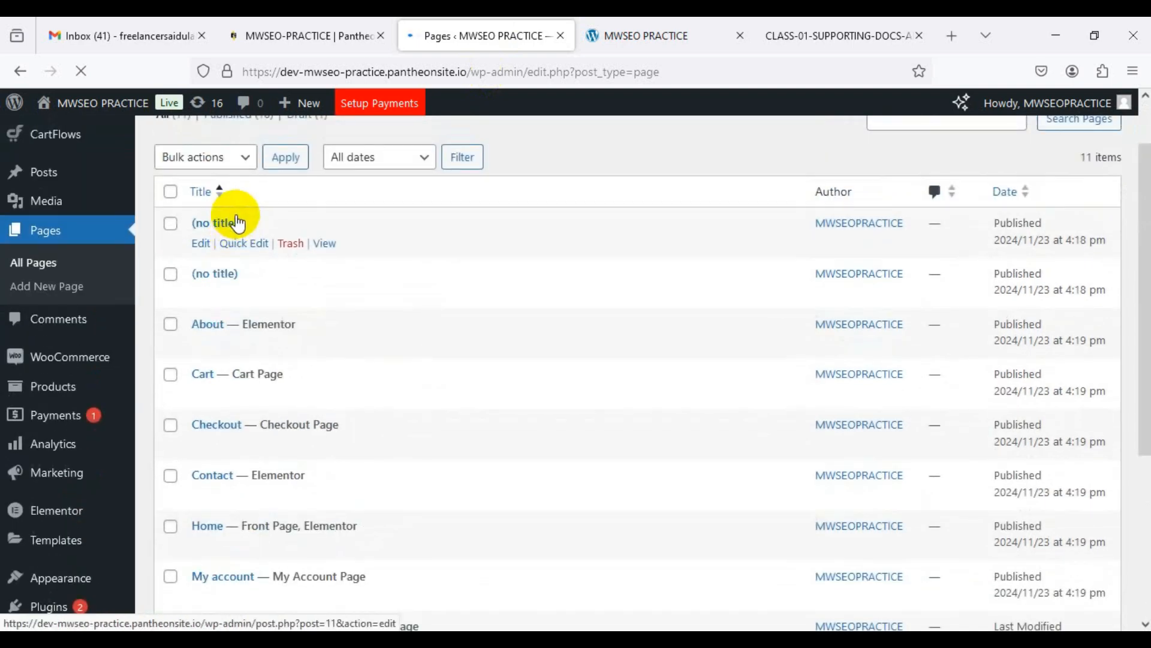
pyautogui.scroll(2, 238, 224)
pyautogui.scroll(-7, 244, 252)
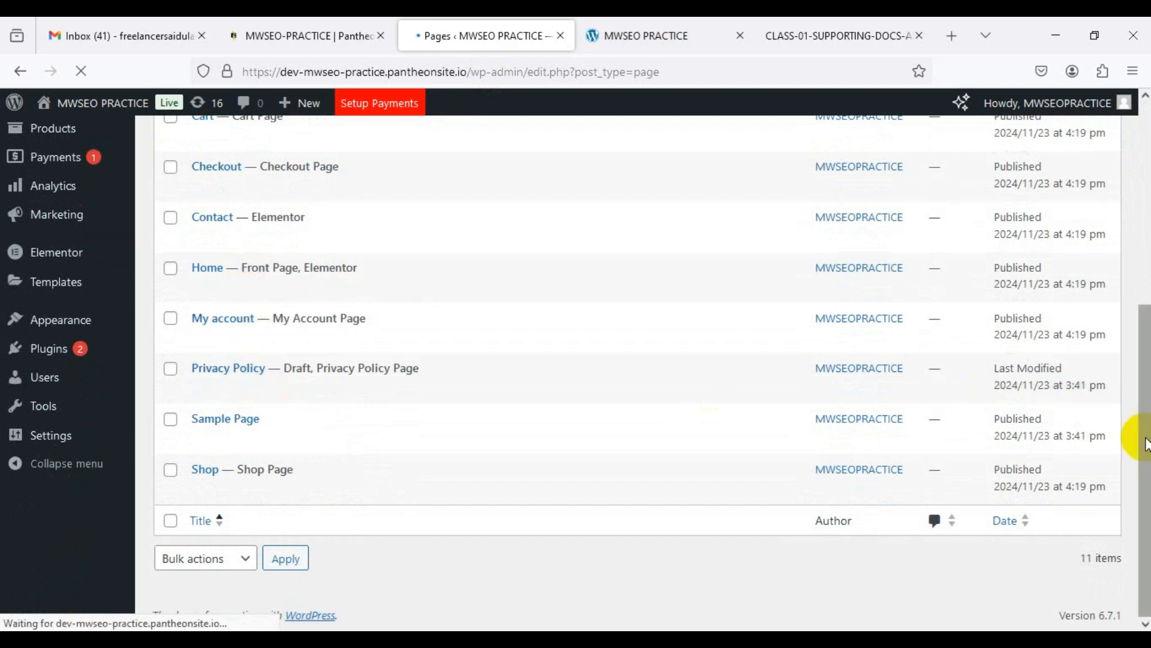
pyautogui.moveTo(1147, 444); pyautogui.dragTo(1143, 229)
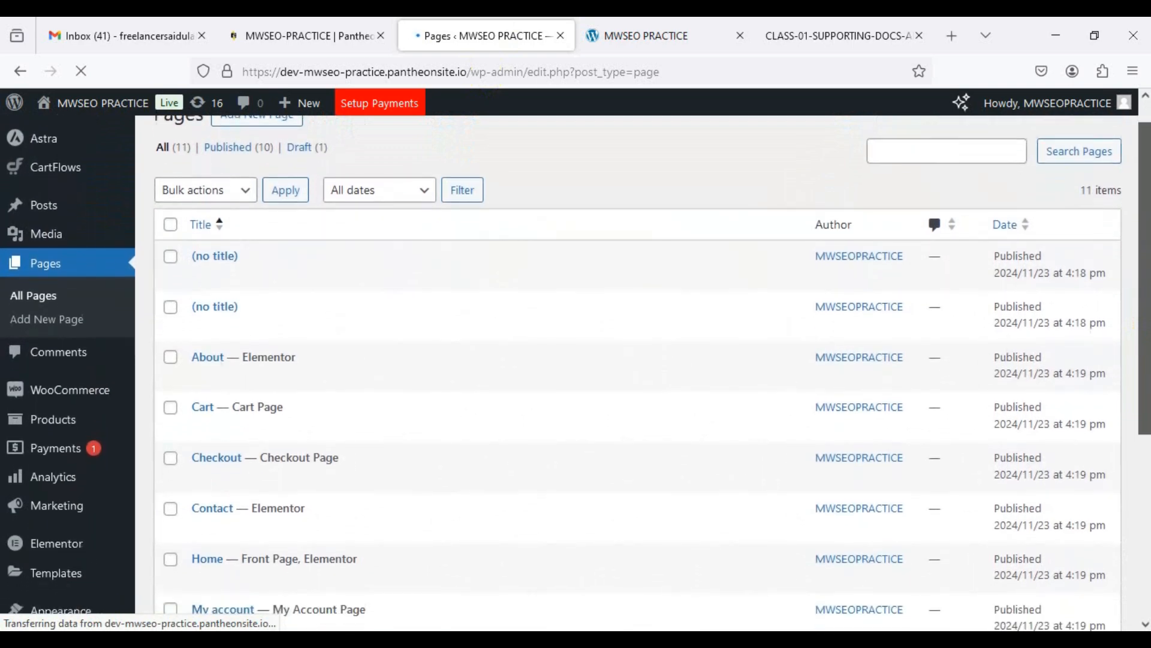
pyautogui.moveTo(1144, 260); pyautogui.dragTo(1145, 231)
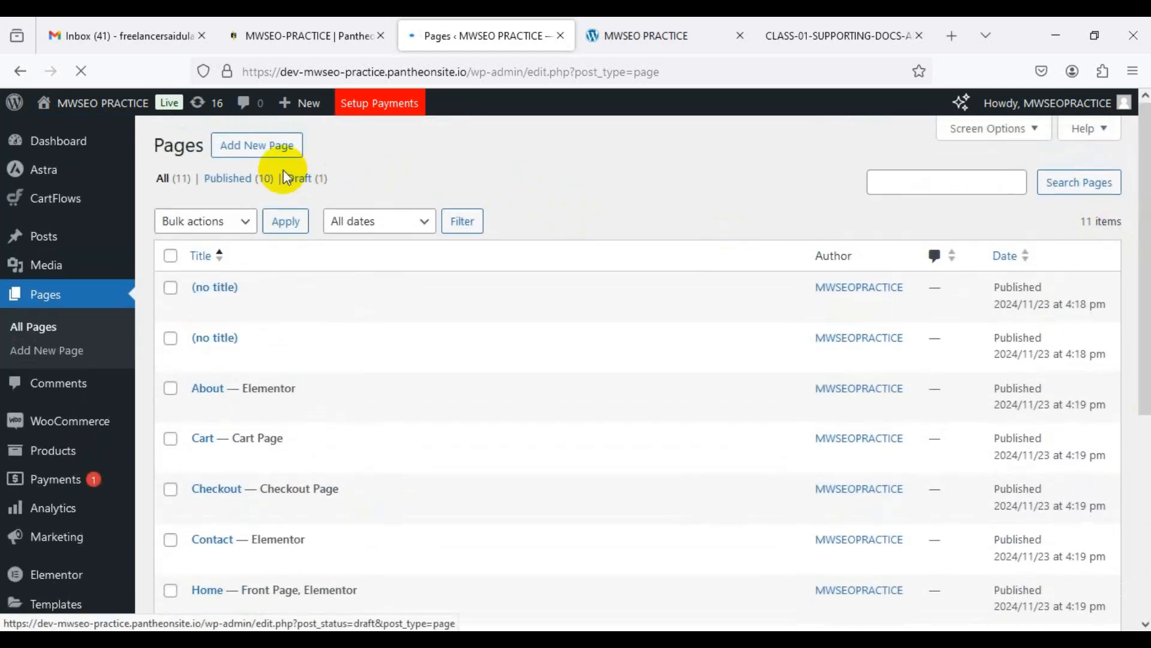
# Step: Start a new page, then make Blog the posts page and save the Reading settings
pyautogui.click(267, 153)
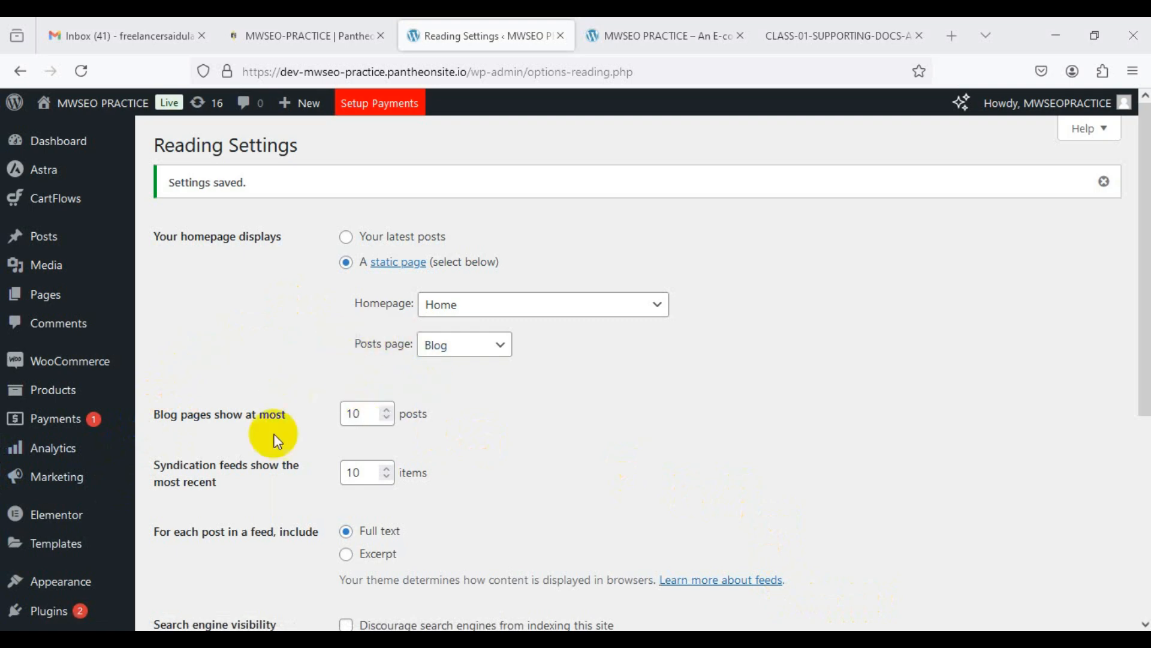
pyautogui.scroll(-3, 84, 600)
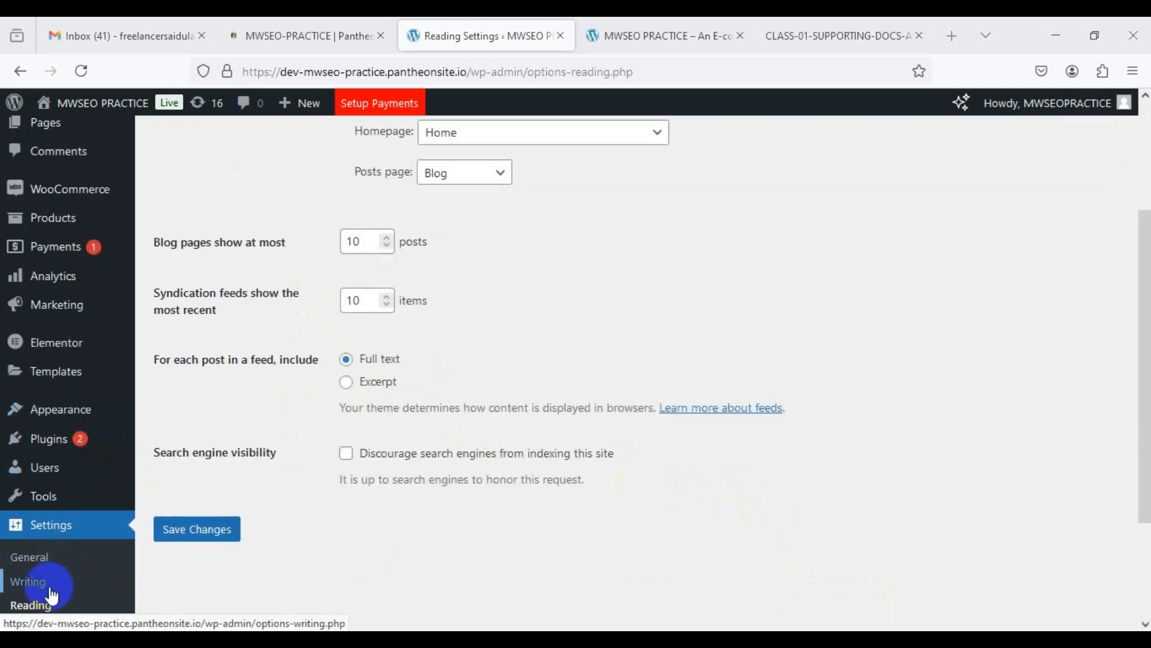
pyautogui.scroll(-3, 573, 282)
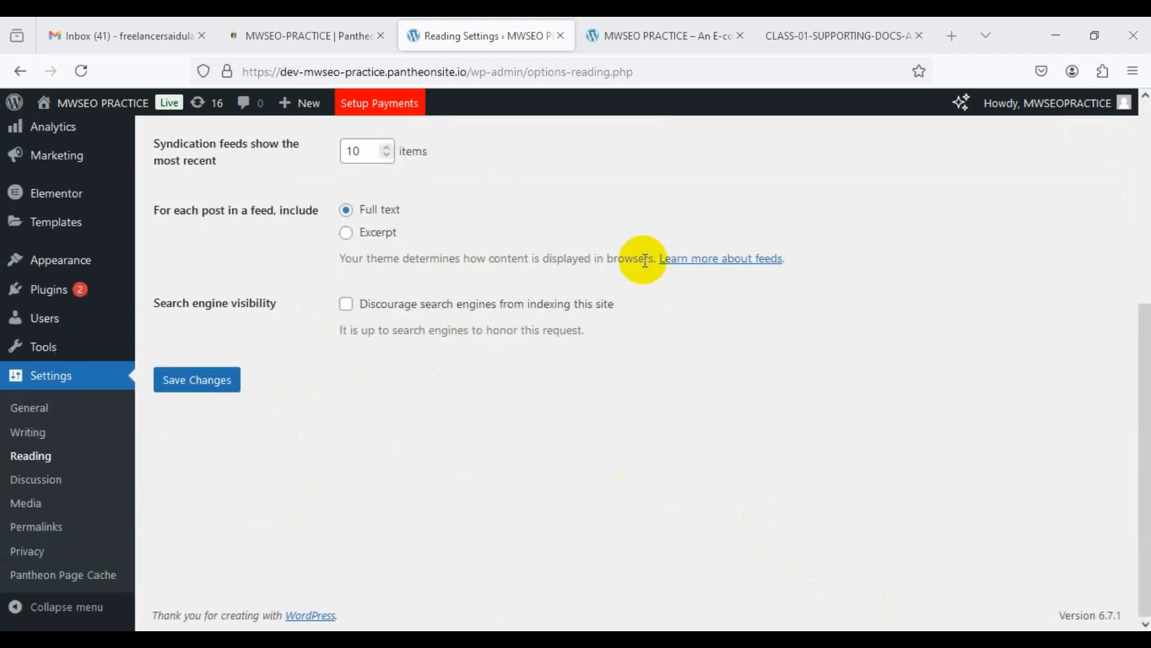
pyautogui.scroll(3, 635, 258)
pyautogui.click(503, 200)
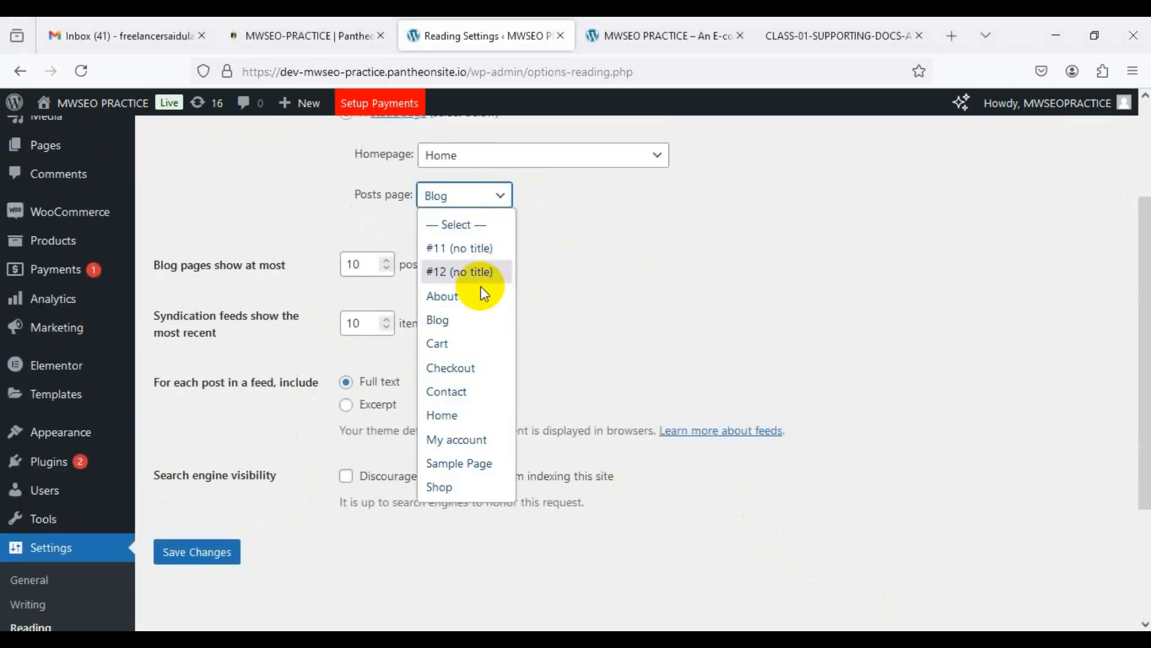
pyautogui.click(452, 318)
pyautogui.click(207, 552)
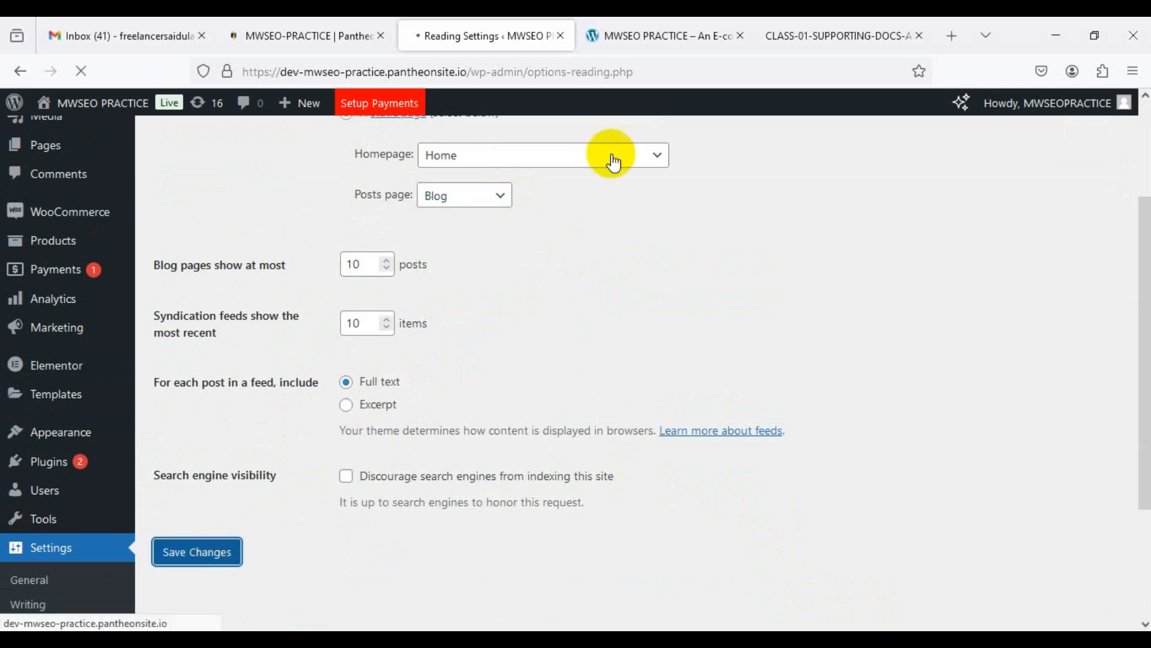
pyautogui.click(642, 35)
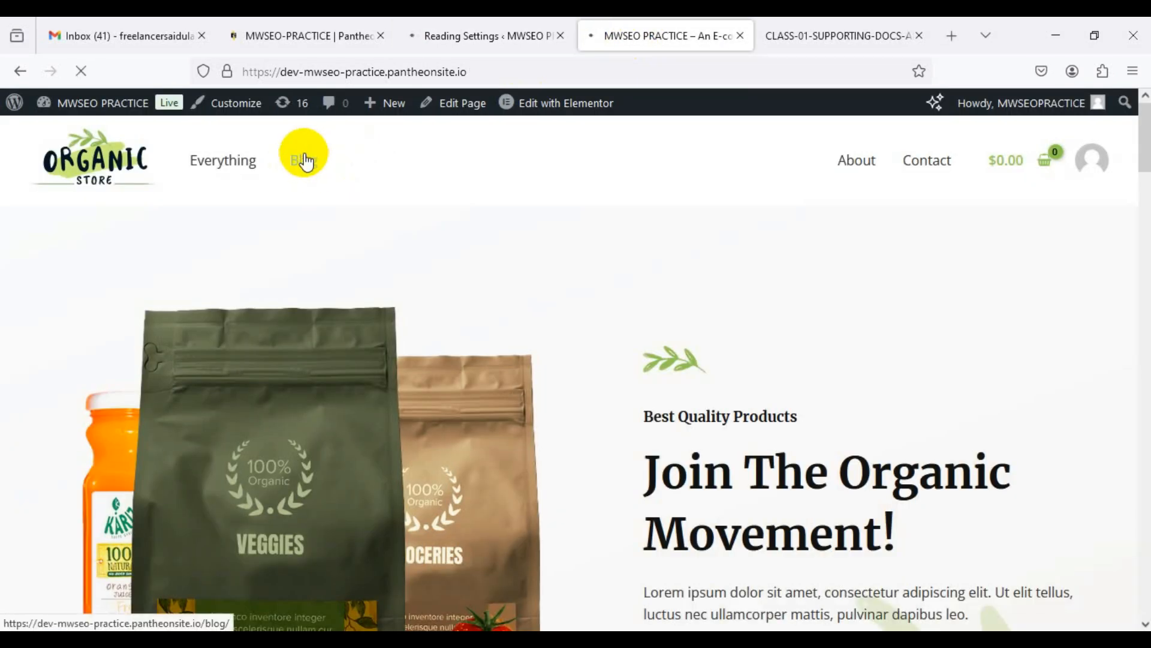
# Step: View the Test and Hello world! posts on the live Blog page, then return to Reading Settings
pyautogui.click(305, 161)
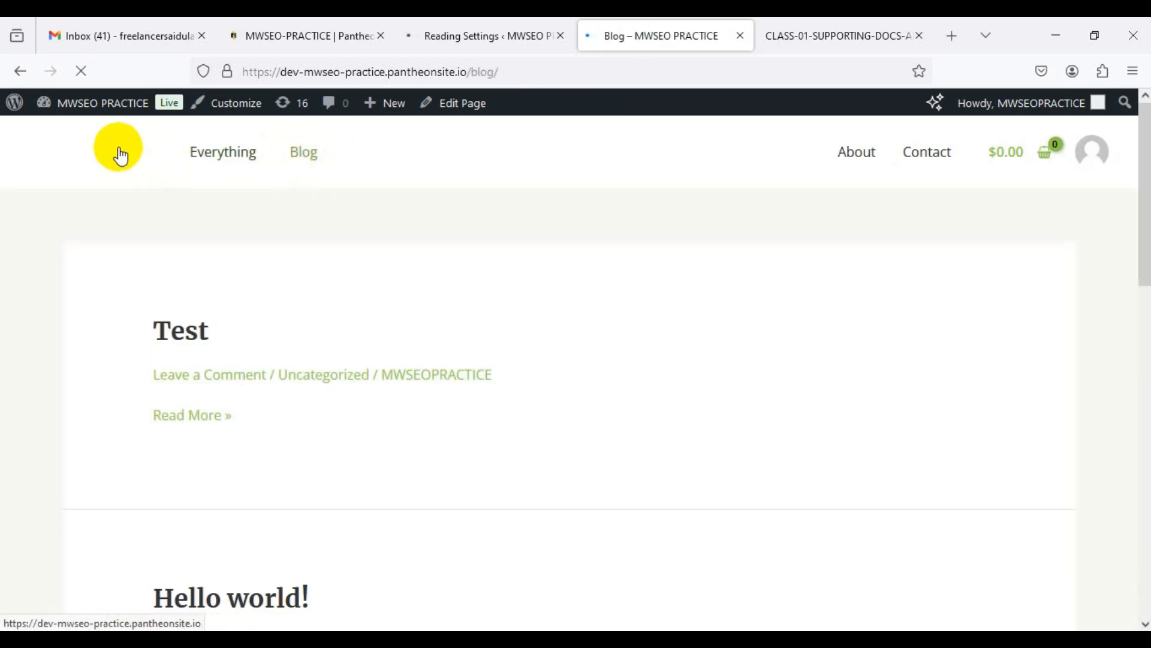
pyautogui.click(474, 35)
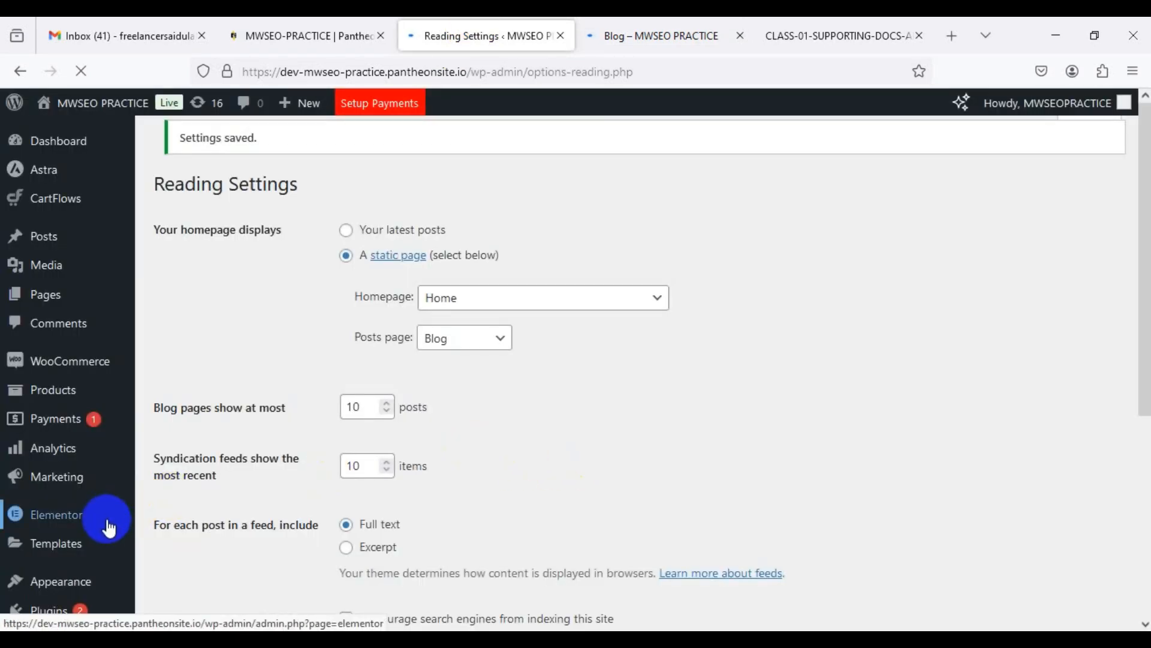
pyautogui.scroll(-2, 108, 527)
pyautogui.scroll(-1, 102, 525)
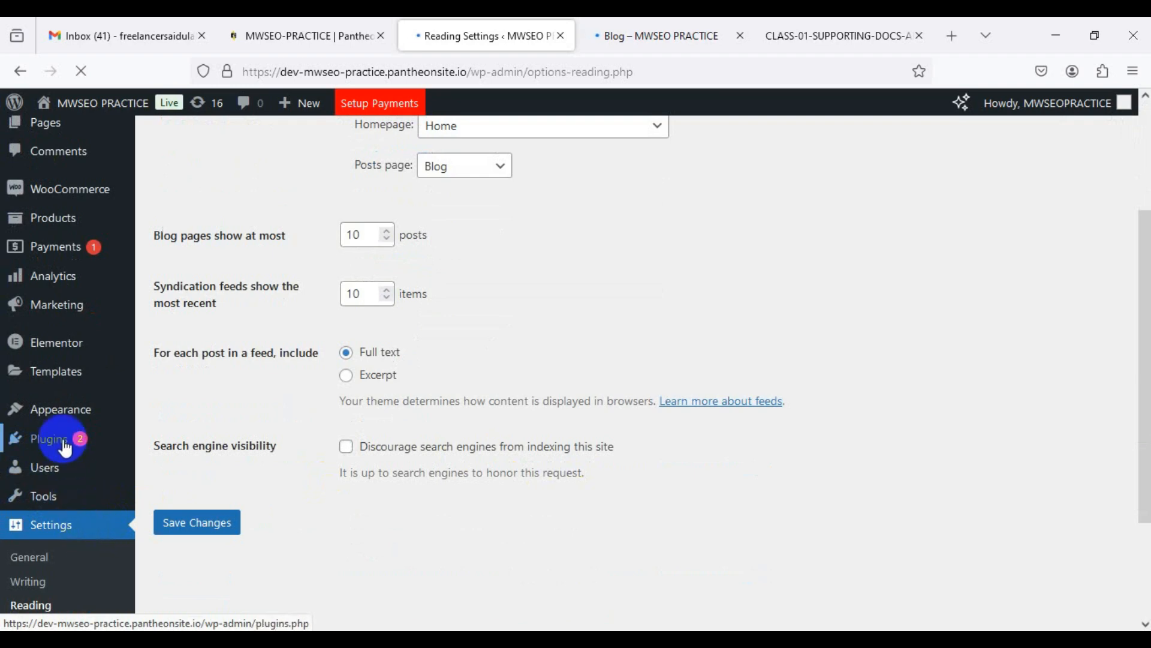
pyautogui.moveTo(63, 444)
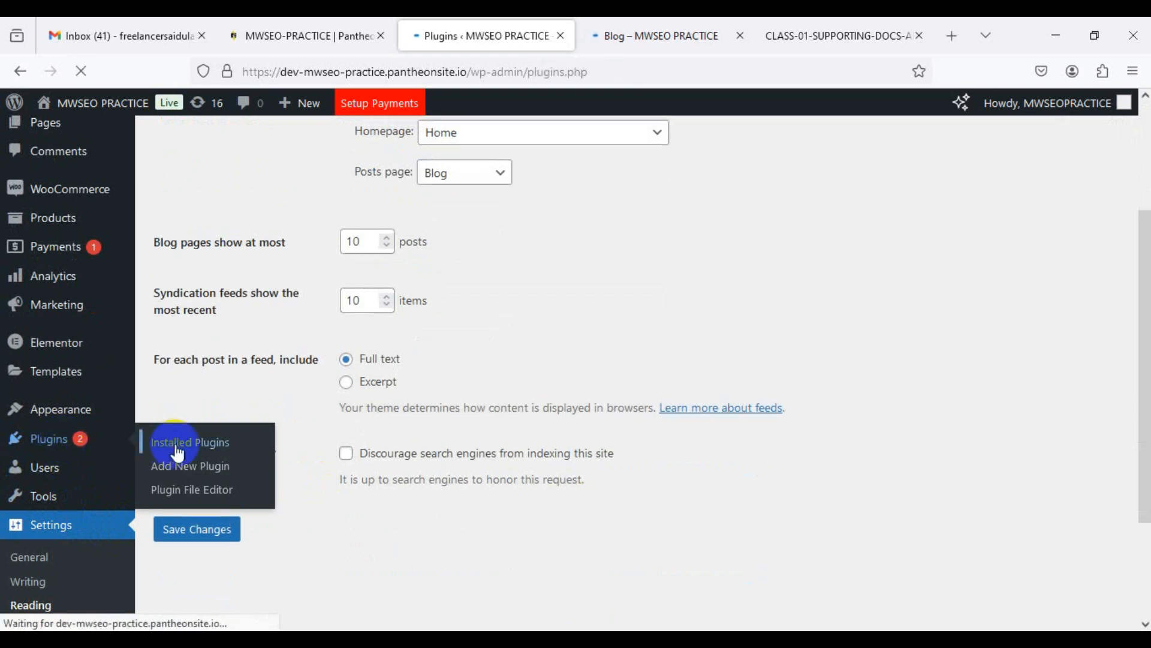
# Step: Scroll the 8 installed plugins, then bring up the course slide deck
pyautogui.scroll(-8, 246, 440)
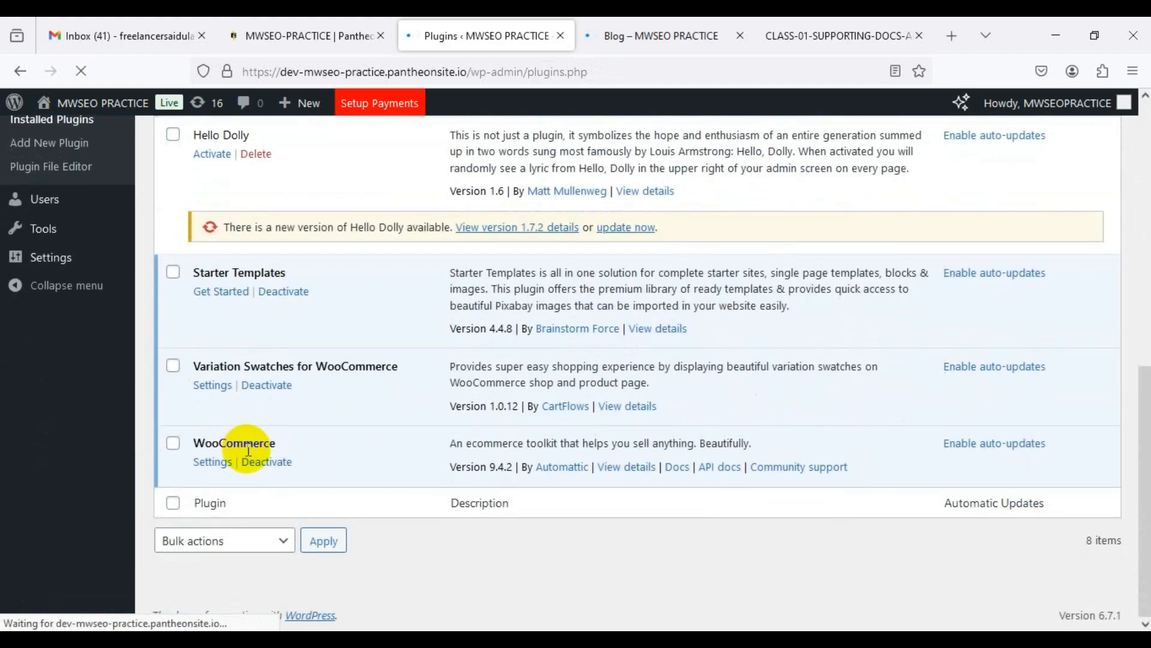
pyautogui.scroll(7, 247, 449)
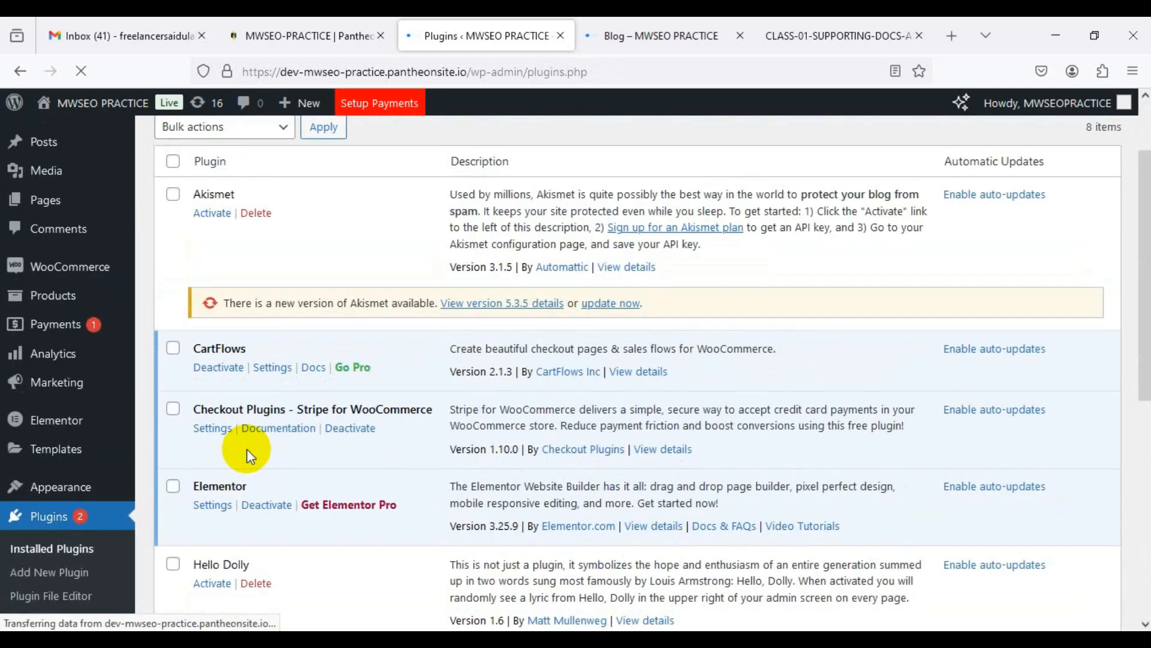
pyautogui.scroll(2, 247, 449)
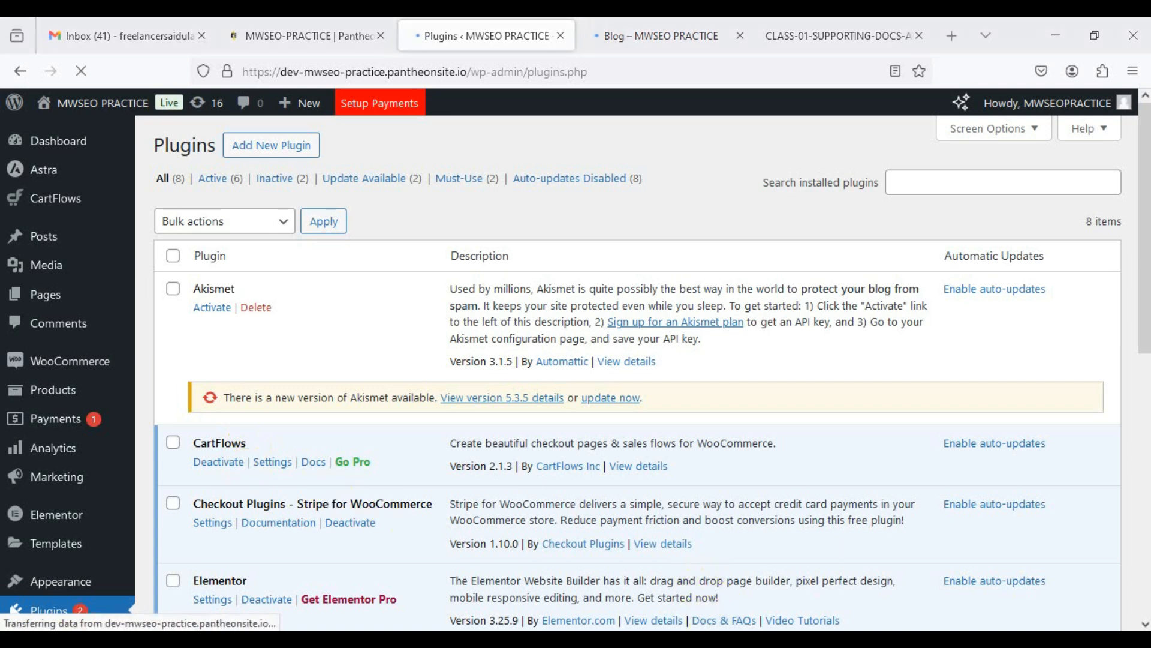
pyautogui.click(650, 627)
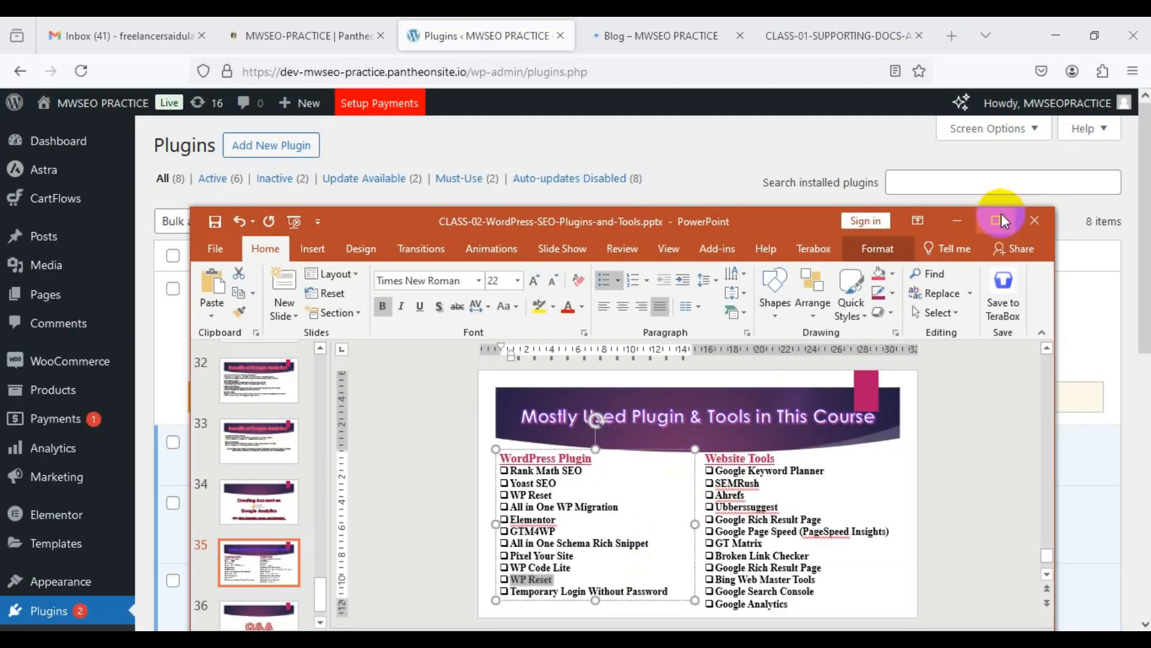
# Step: Enlarge slide 35 listing the course plugins and tools, then minimize PowerPoint
pyautogui.click(996, 220)
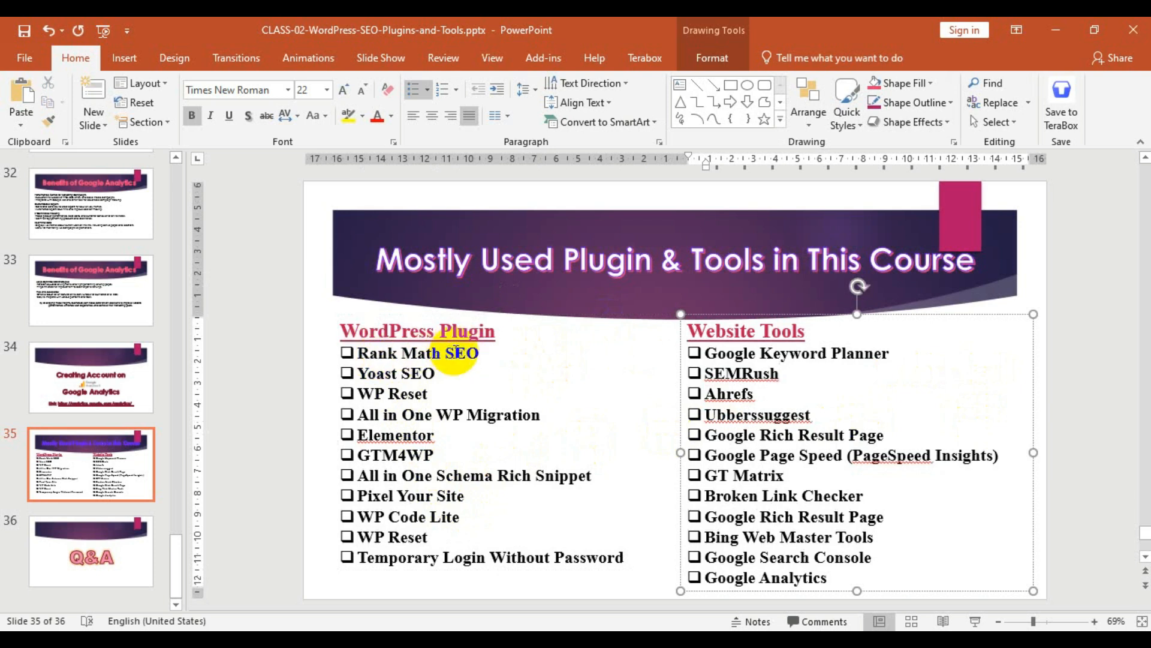
pyautogui.click(1055, 31)
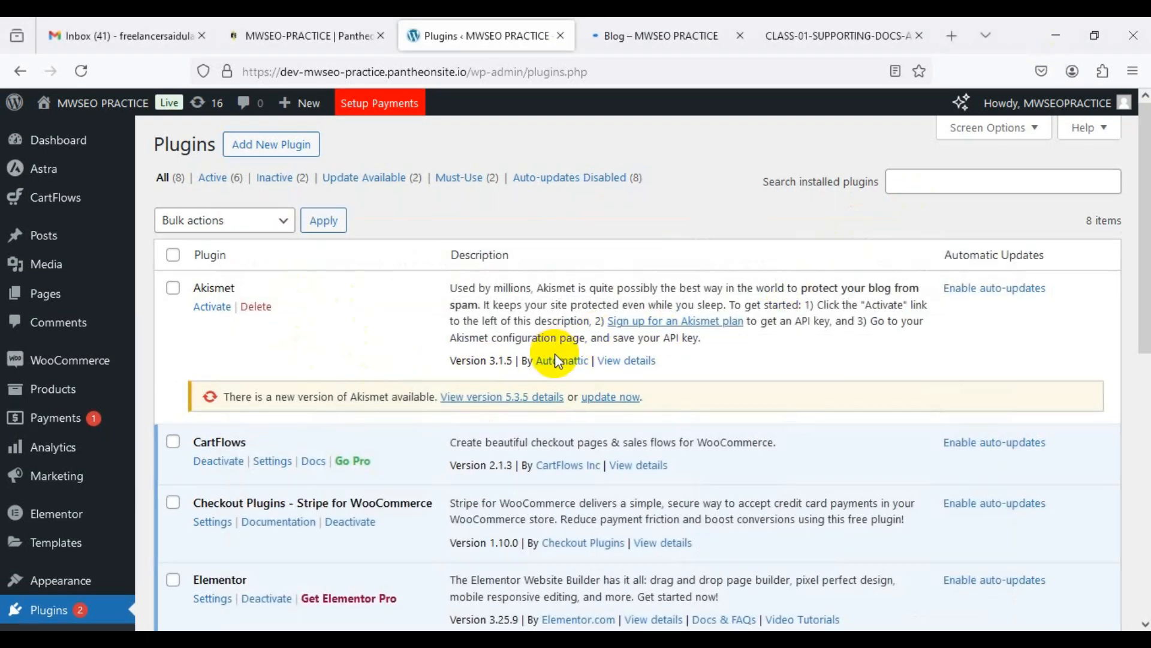
# Step: Search Add Plugins for 'rank', then install and activate the Rank Math SEO plugin
pyautogui.scroll(-10, 556, 354)
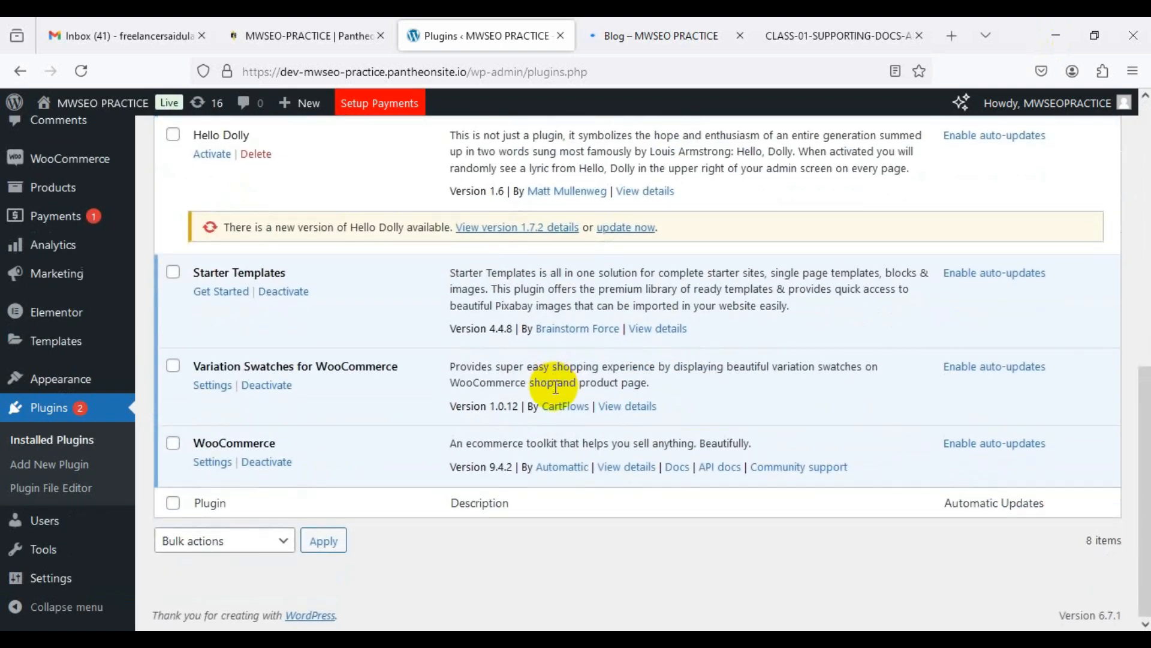
pyautogui.scroll(10, 555, 387)
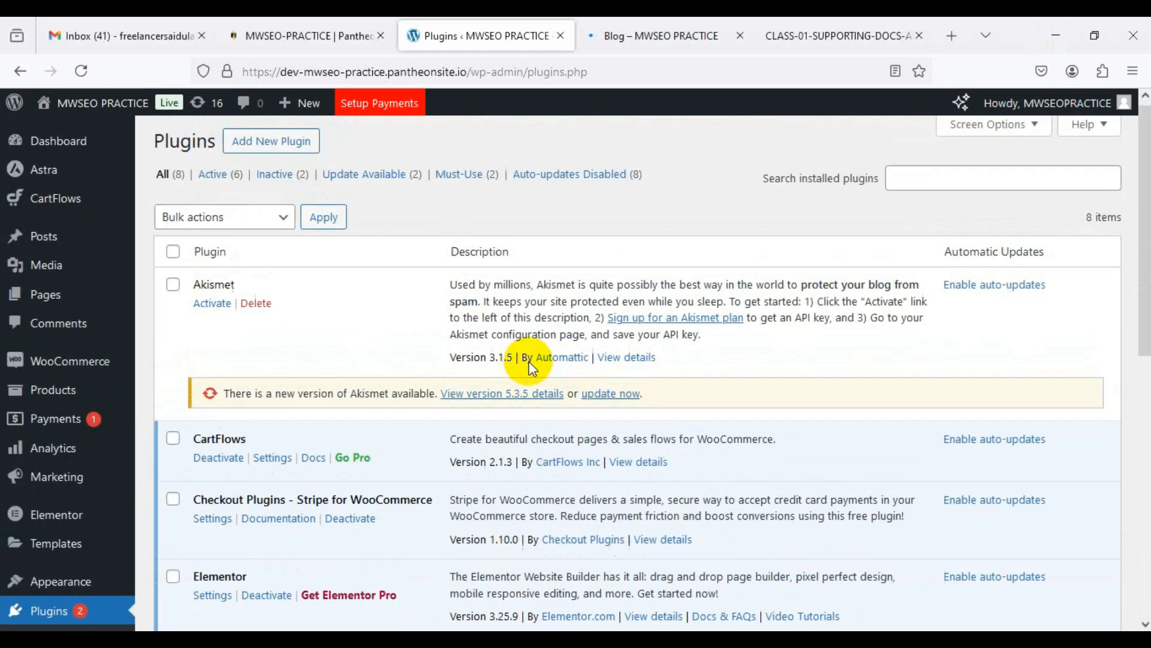
pyautogui.click(285, 151)
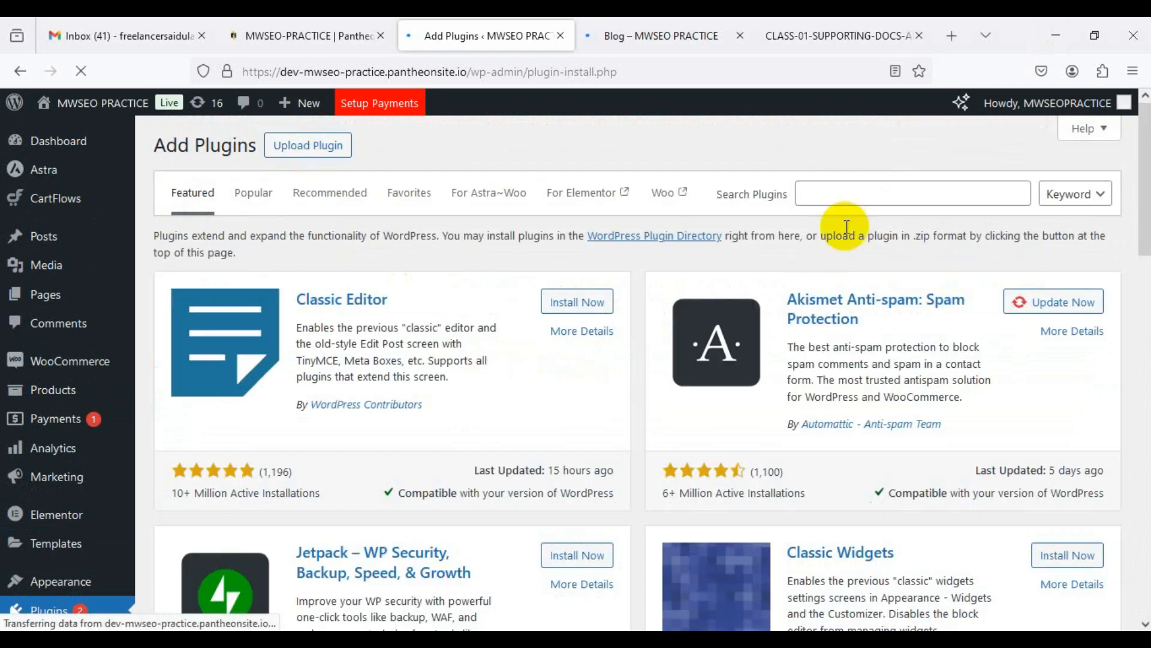
pyautogui.click(856, 192)
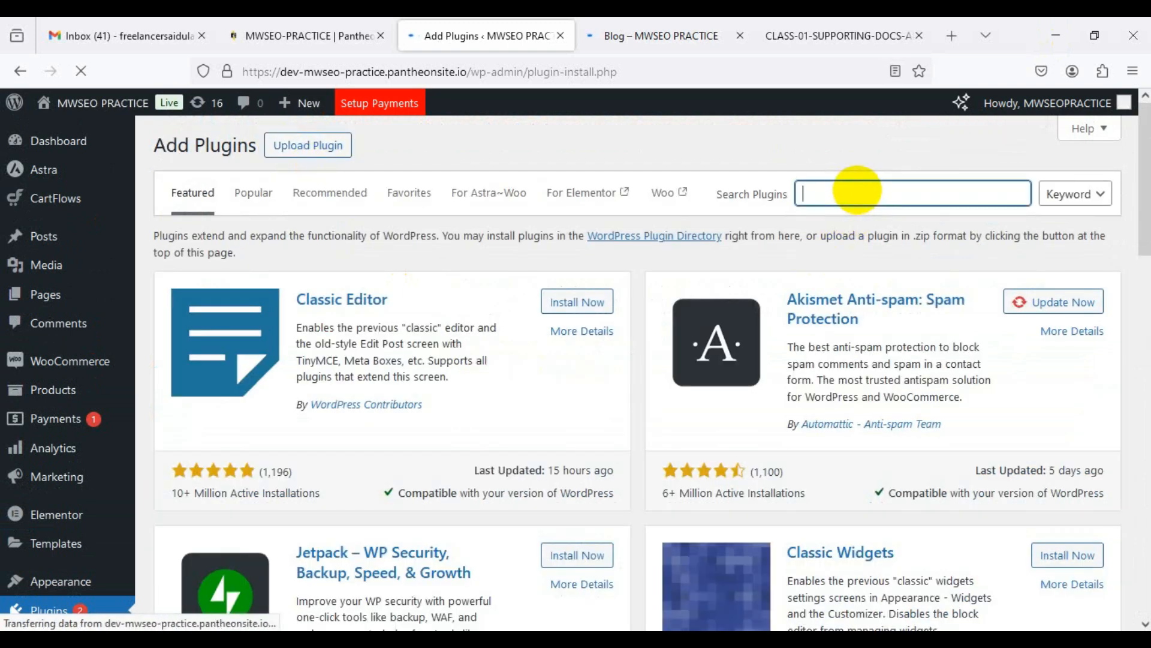
pyautogui.write('rank math')
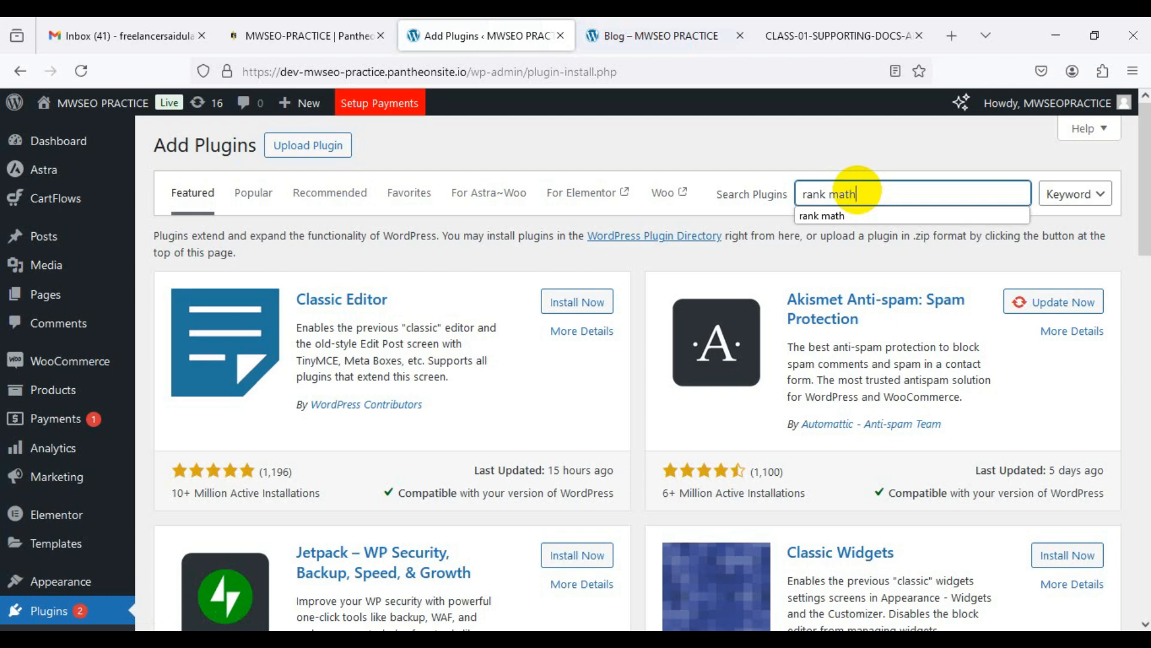
pyautogui.press('Return')
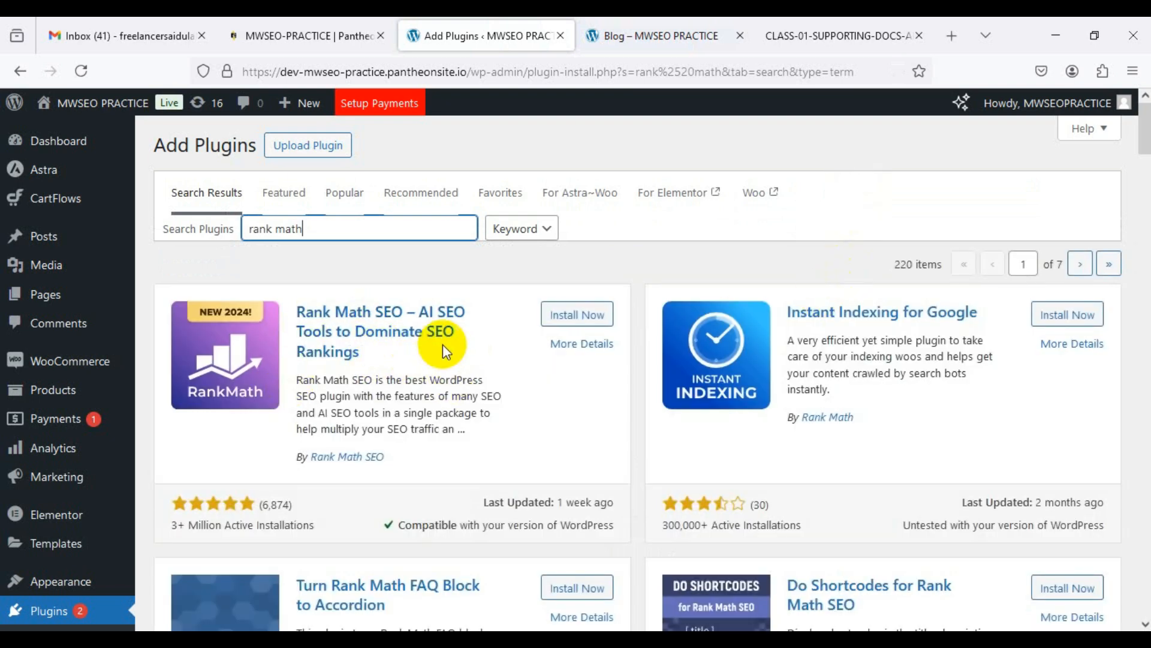
pyautogui.click(585, 314)
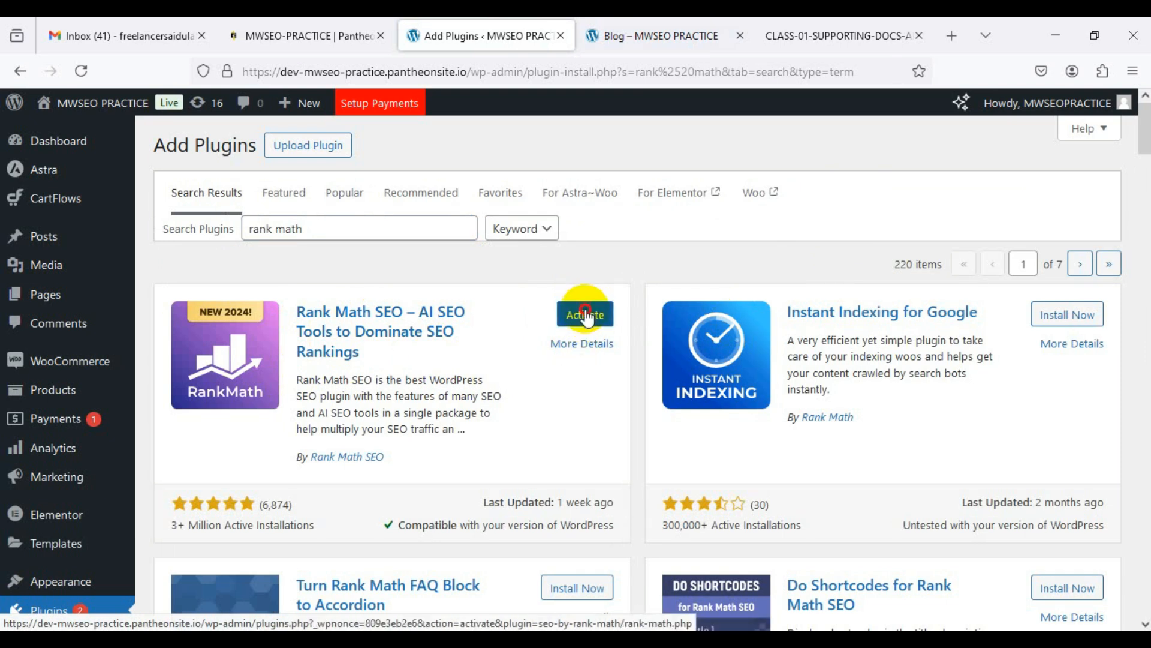
pyautogui.click(587, 316)
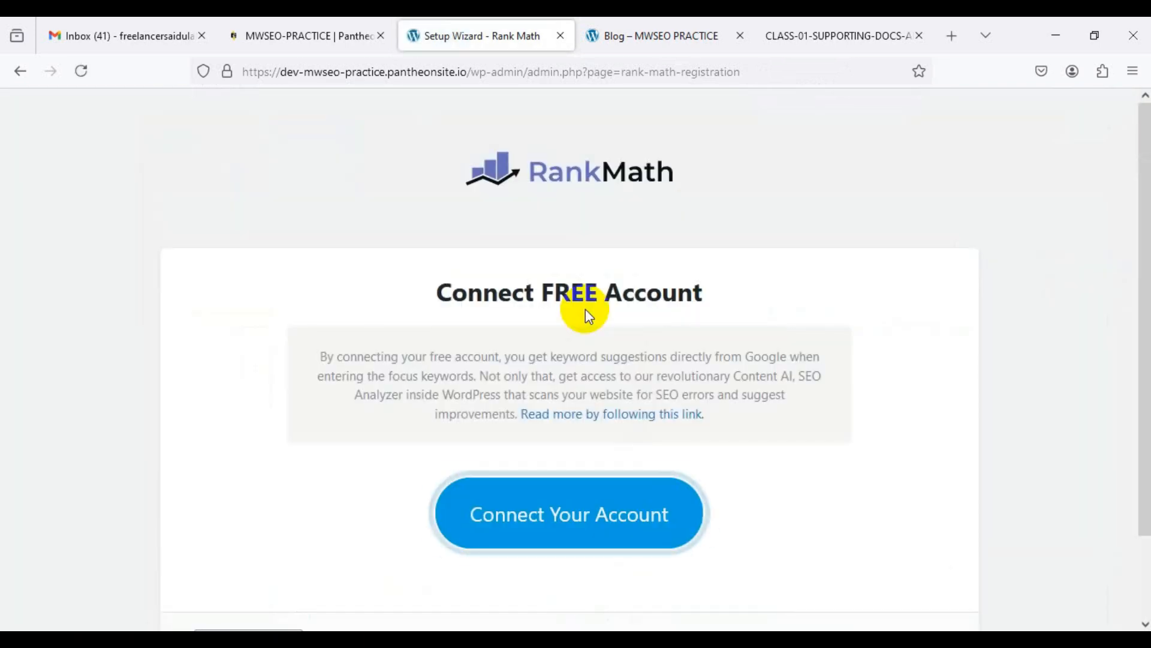
# Step: Skip connecting a Rank Math account and start the setup wizard in Advanced mode
pyautogui.scroll(-2, 676, 424)
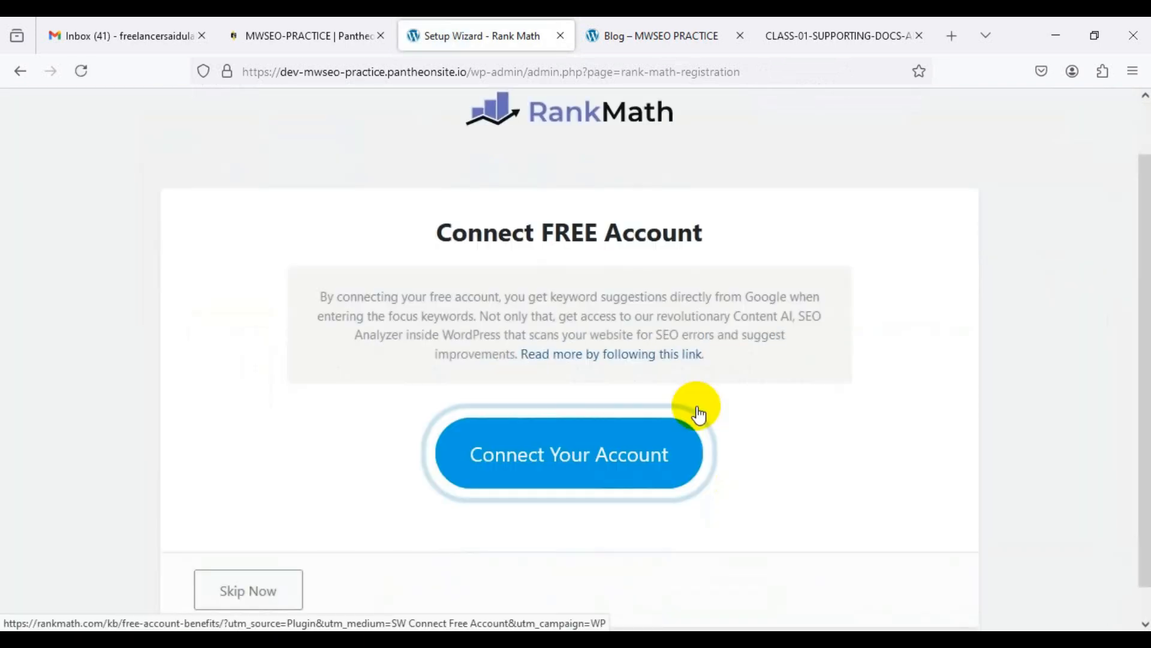
pyautogui.click(281, 561)
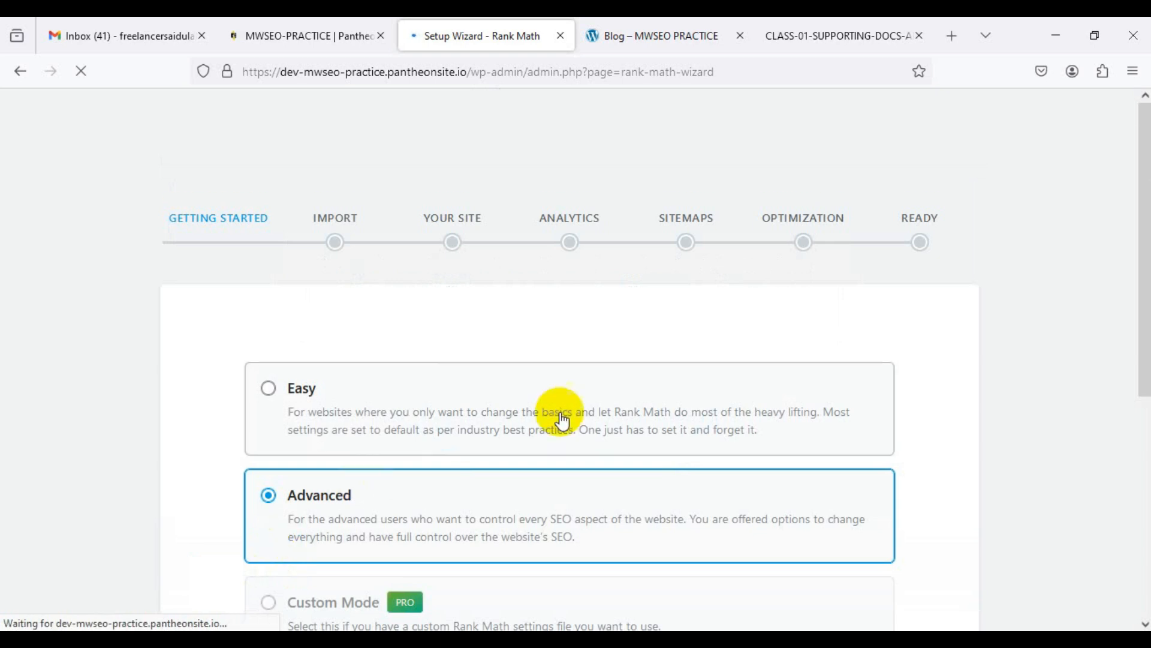
pyautogui.scroll(-5, 558, 412)
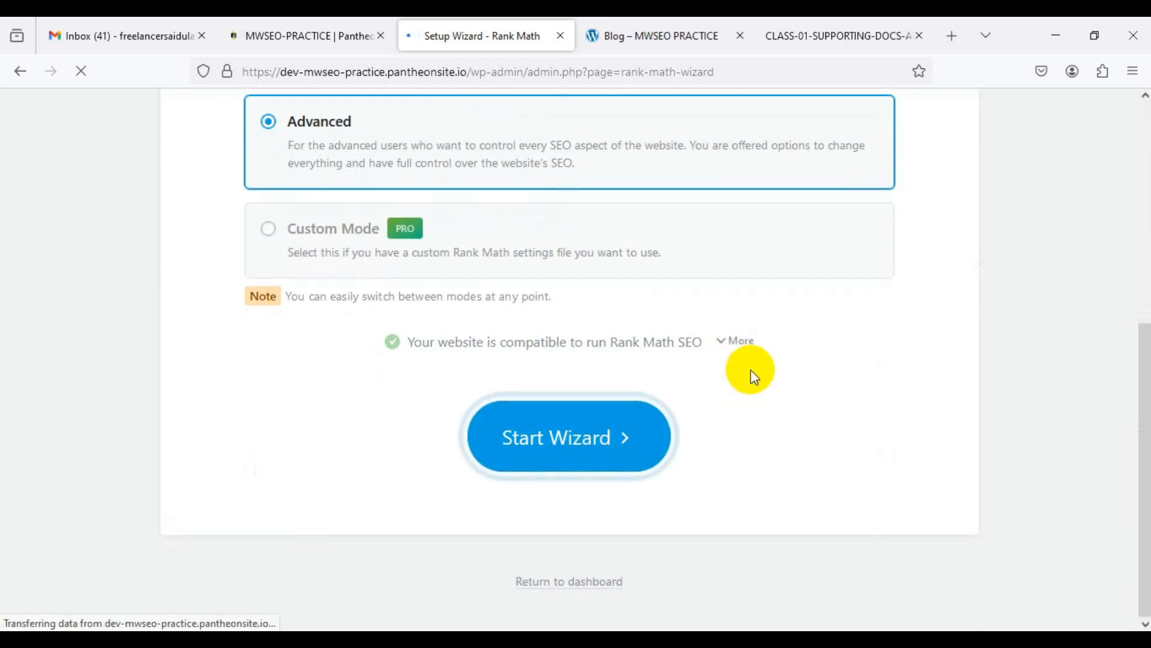
pyautogui.scroll(4, 750, 360)
pyautogui.scroll(-4, 754, 360)
pyautogui.click(591, 439)
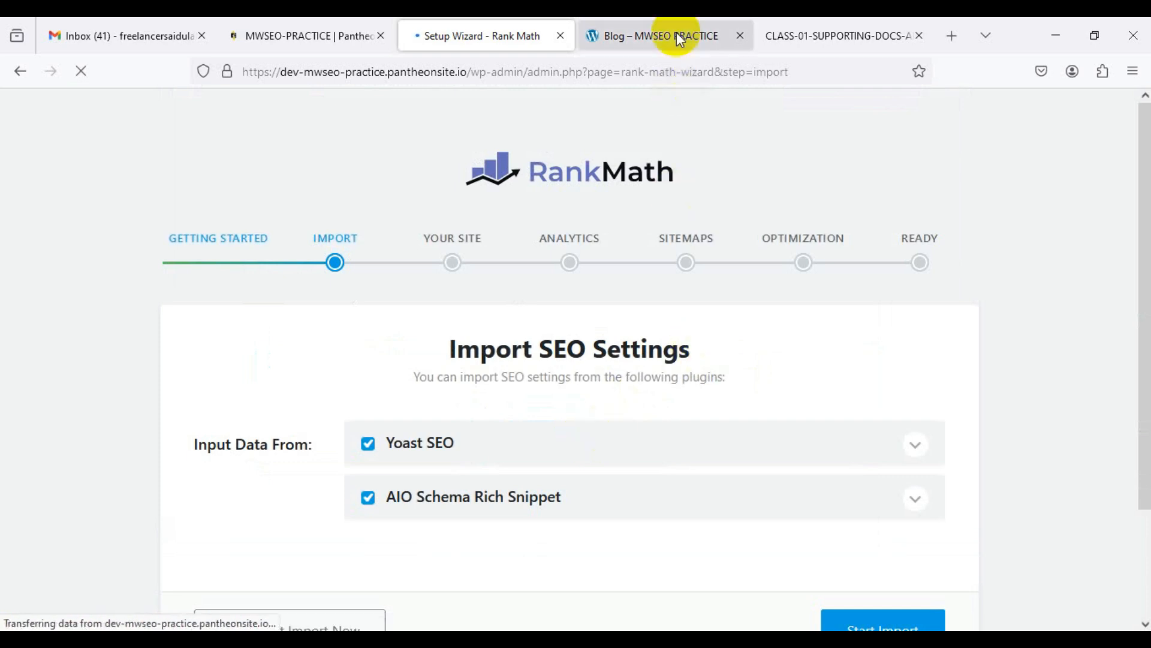
# Step: Uncheck Yoast SEO and AIO Schema Rich Snippet imports and skip the import step
pyautogui.scroll(-2, 433, 442)
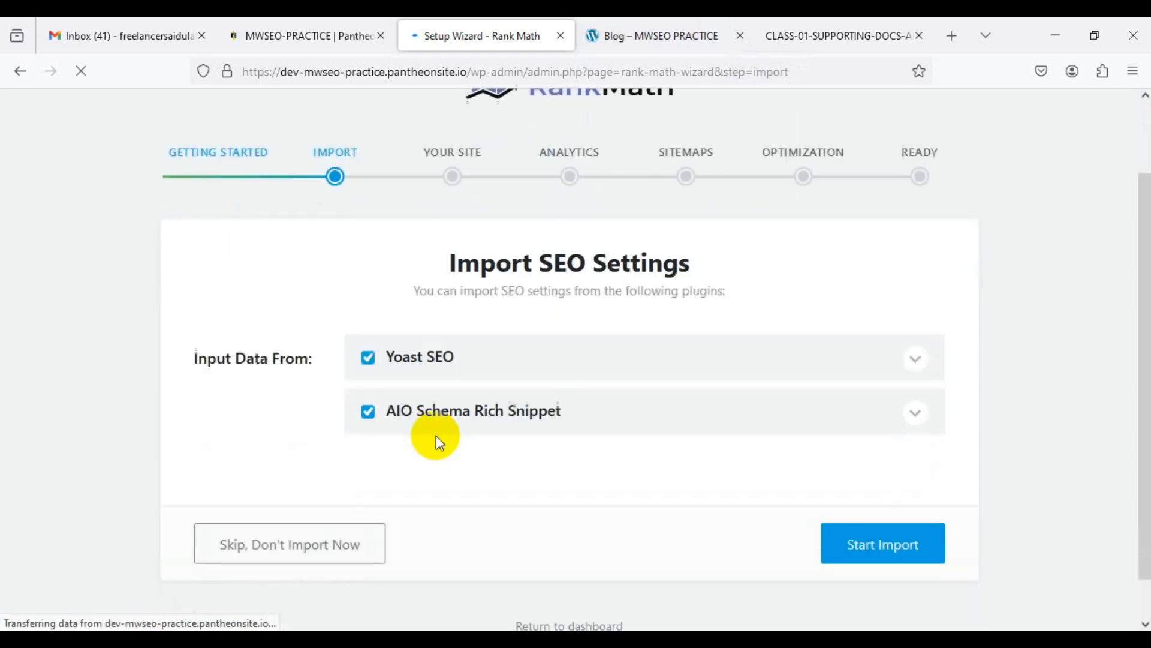
pyautogui.click(379, 361)
pyautogui.click(370, 419)
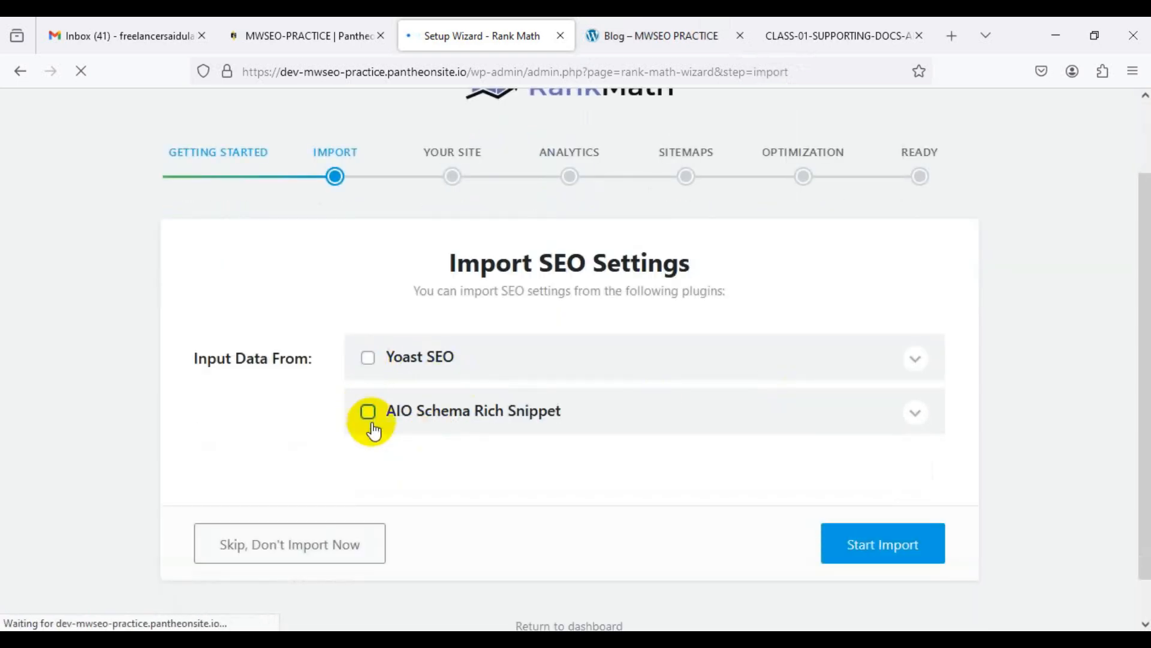
pyautogui.click(341, 547)
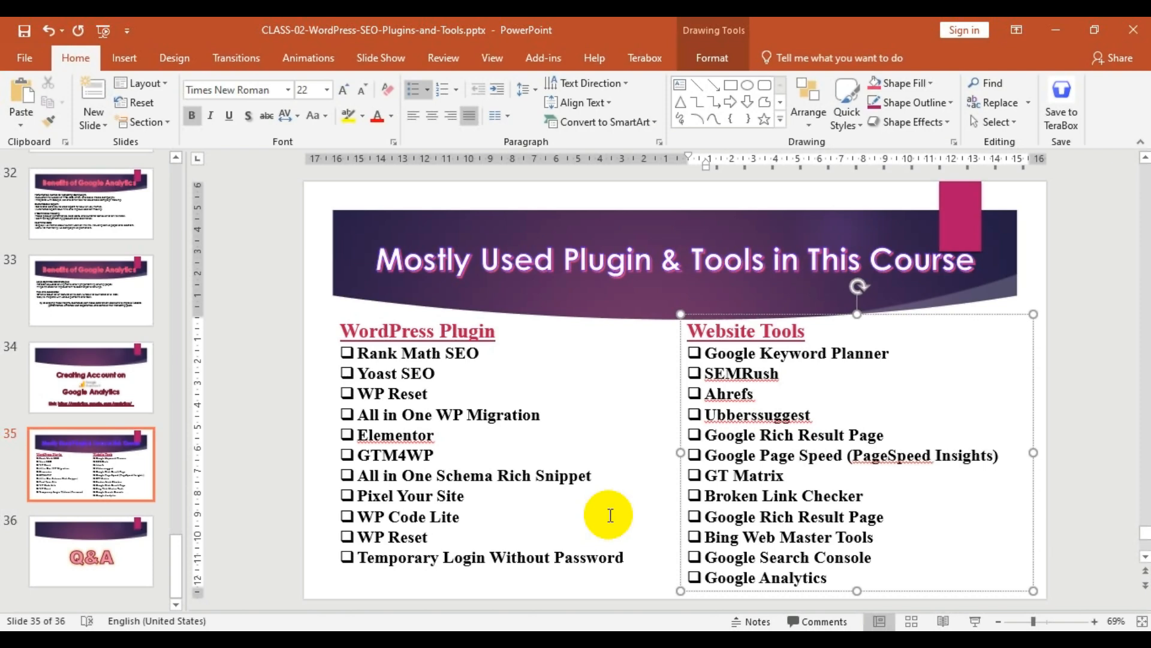
# Step: View slide 4 on practice website installation, then minimize PowerPoint
pyautogui.moveTo(176, 552); pyautogui.dragTo(189, 158)
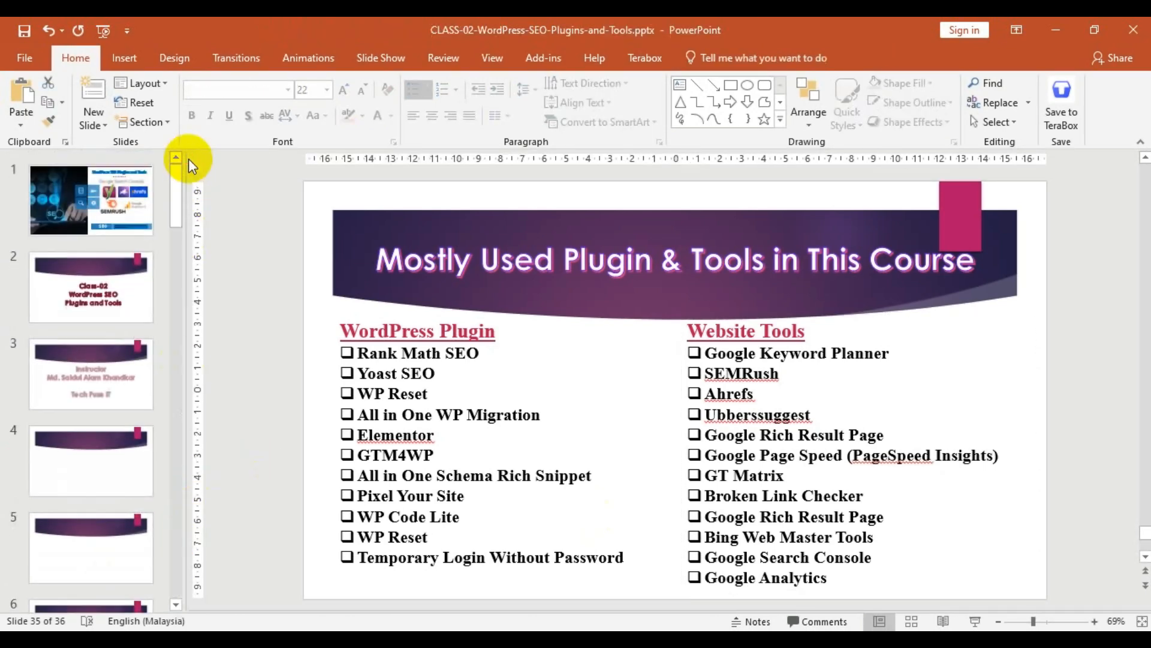
pyautogui.click(95, 462)
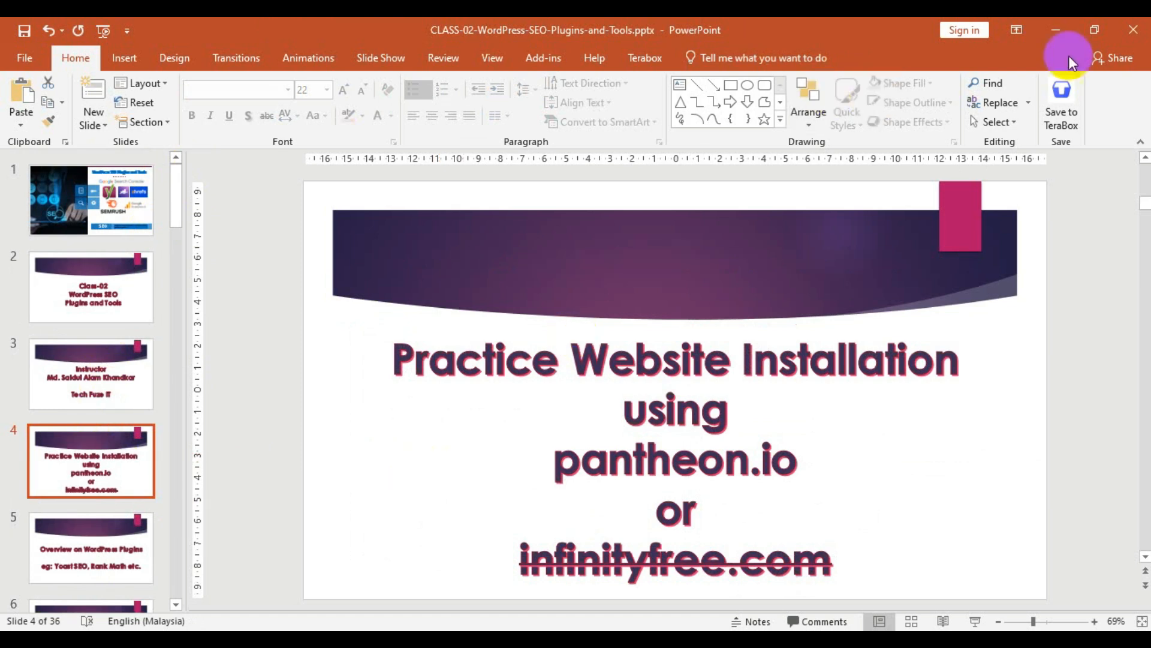
pyautogui.click(1061, 30)
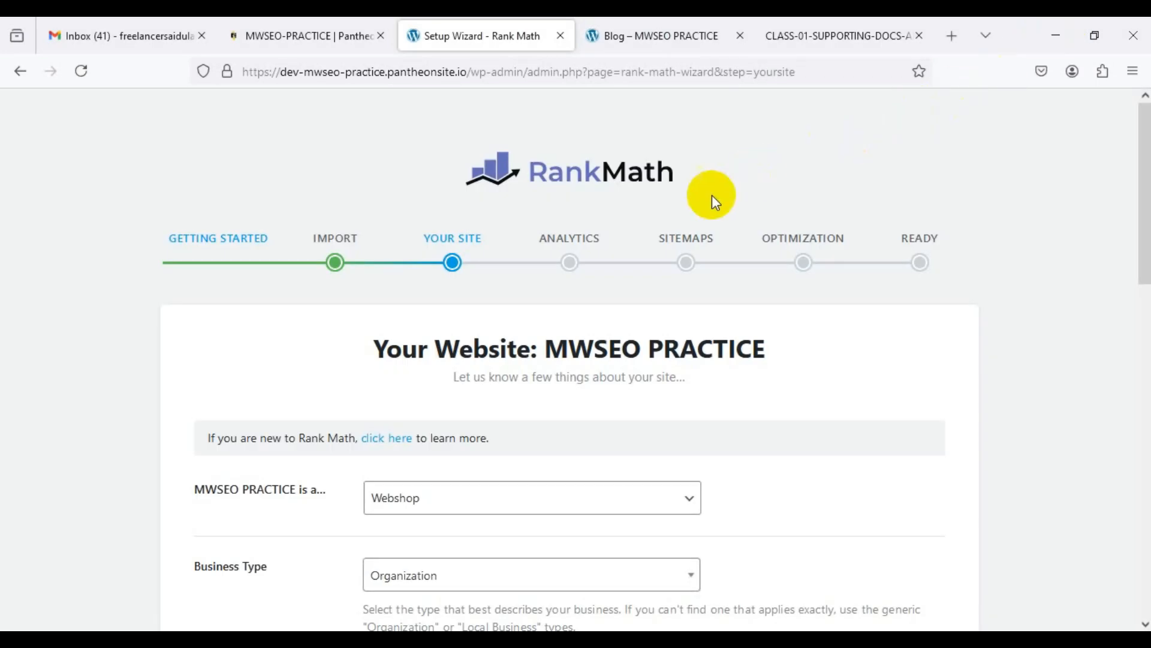
# Step: Save the Your Site details and continue past Analytics without connecting Google
pyautogui.scroll(-3, 654, 318)
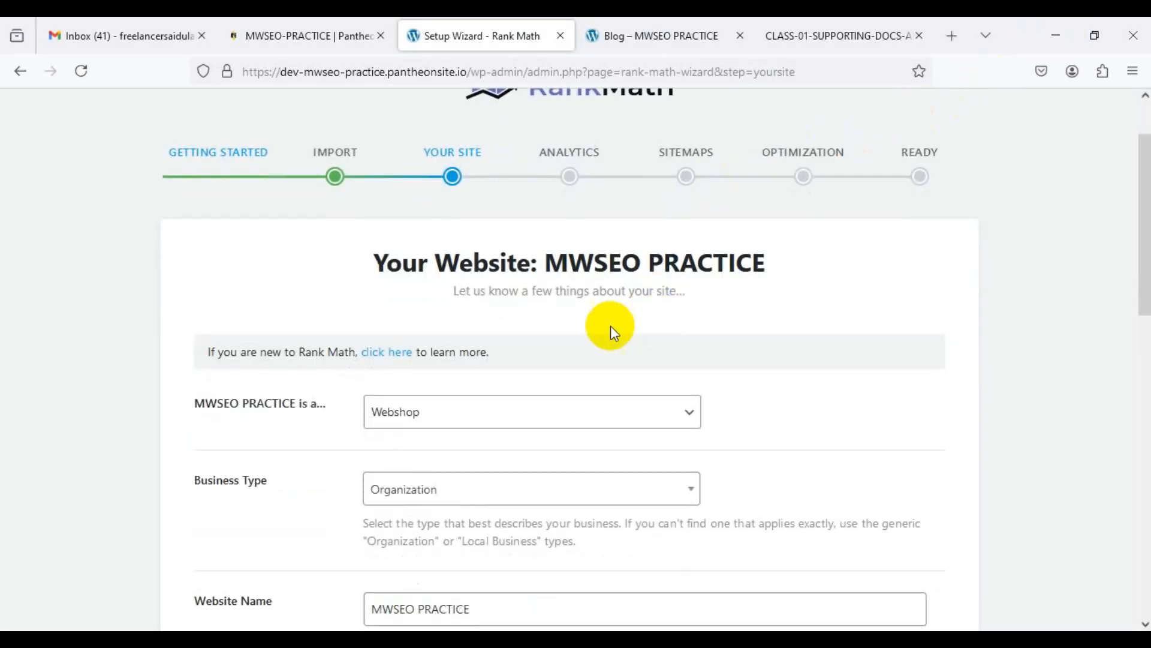
pyautogui.scroll(-2, 356, 390)
pyautogui.scroll(-5, 347, 389)
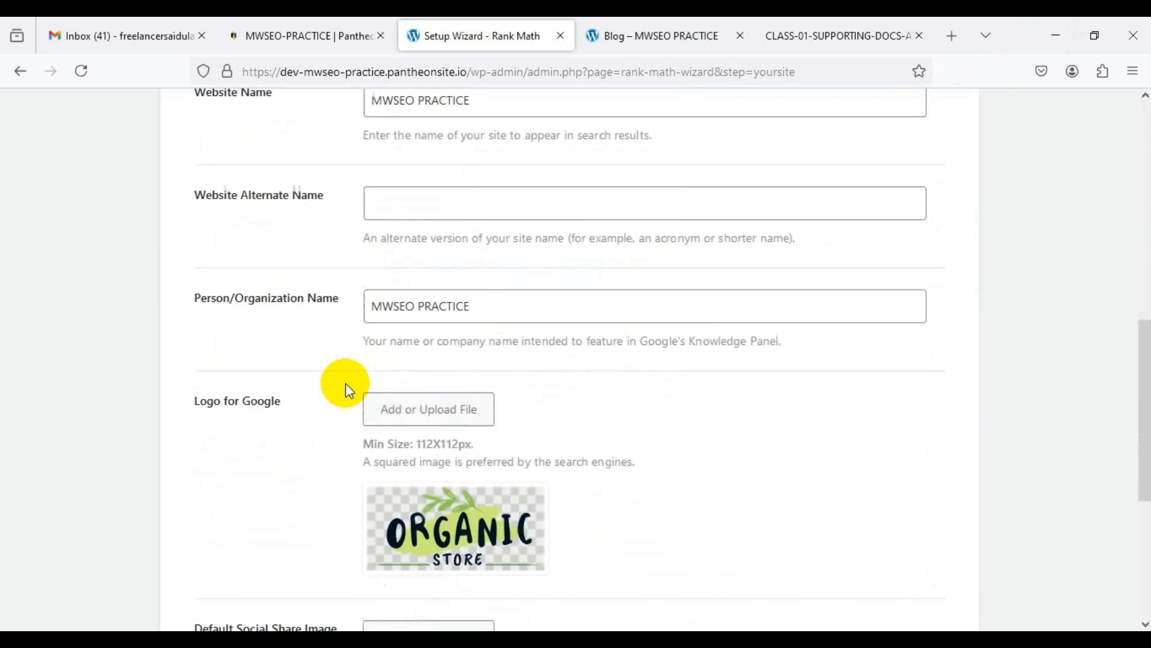
pyautogui.scroll(-3, 346, 390)
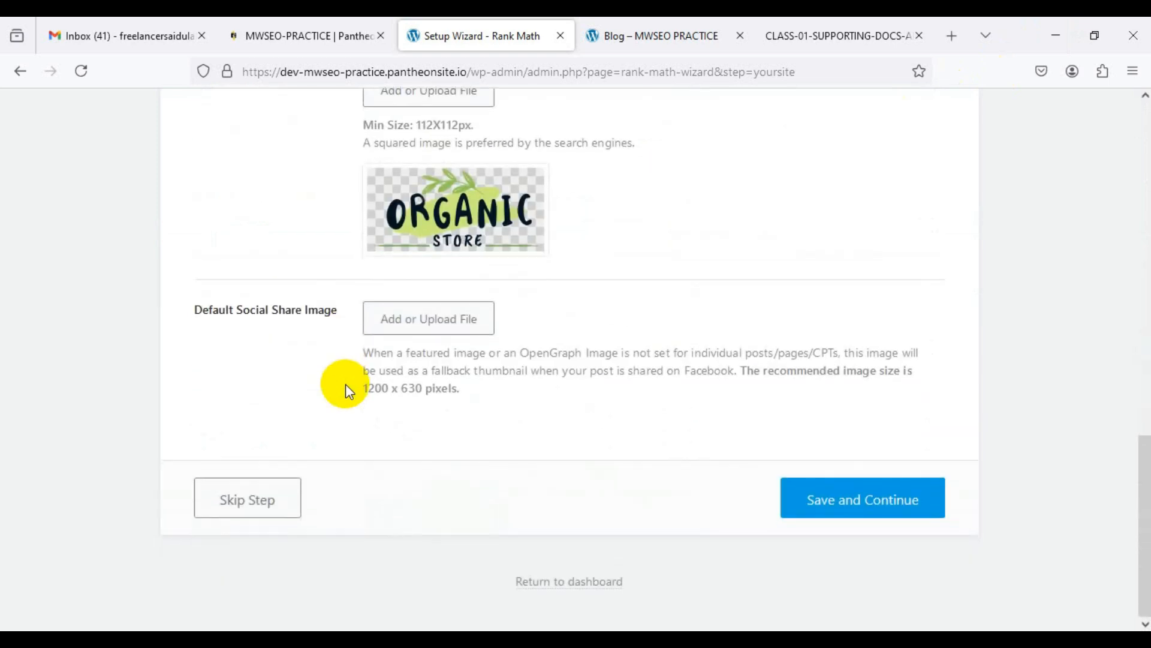
pyautogui.click(846, 501)
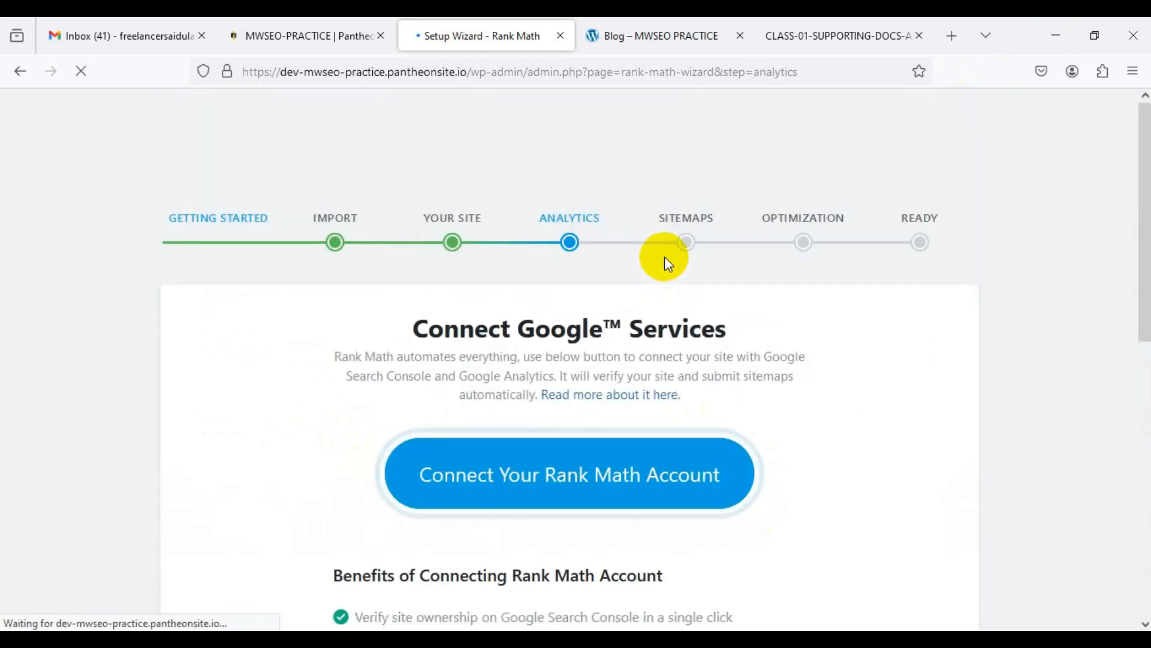
pyautogui.scroll(-4, 570, 300)
pyautogui.scroll(-5, 527, 339)
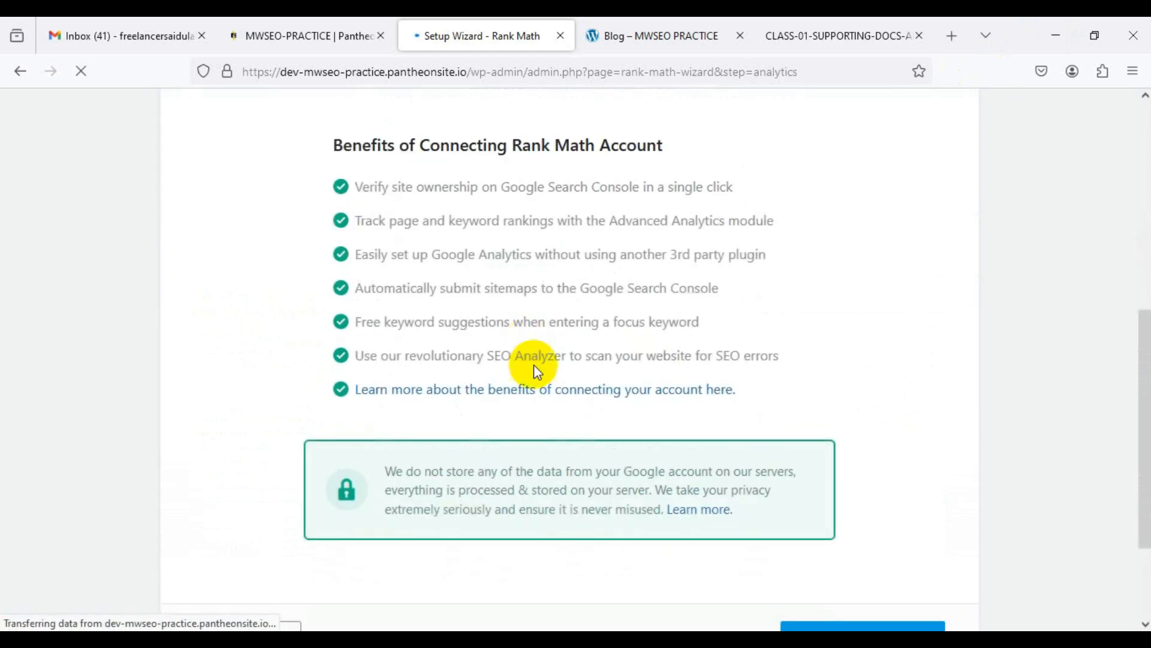
pyautogui.click(833, 502)
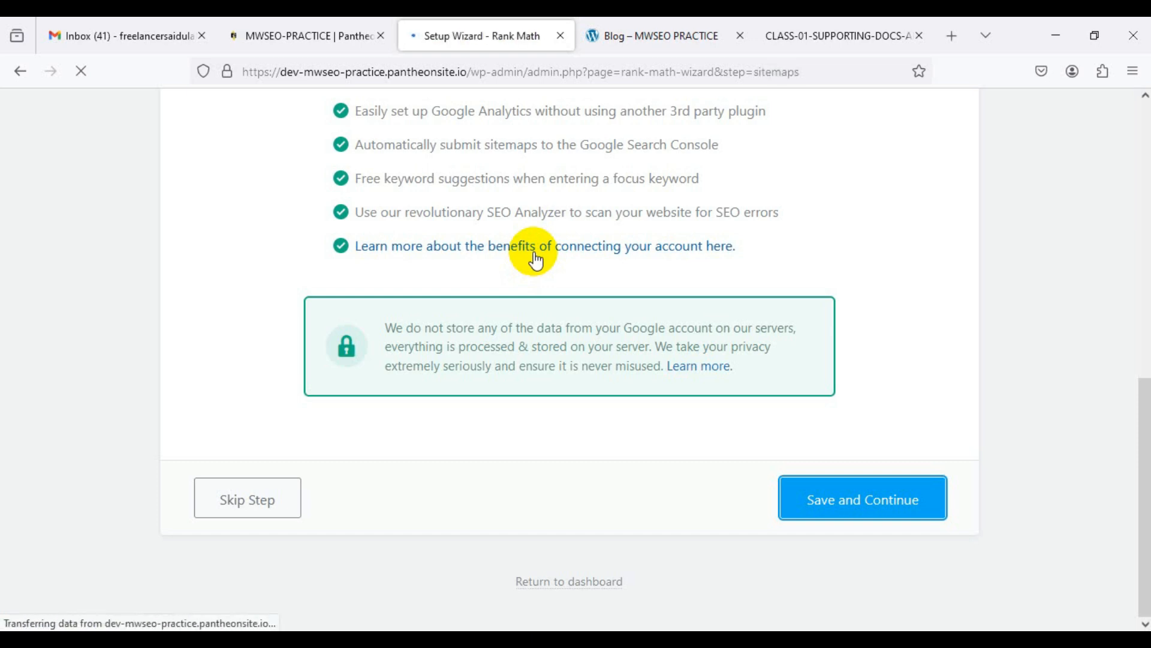
# Step: Save the sitemap settings, then turn on Nofollow External Links and save SEO Tweaks
pyautogui.scroll(-7, 564, 264)
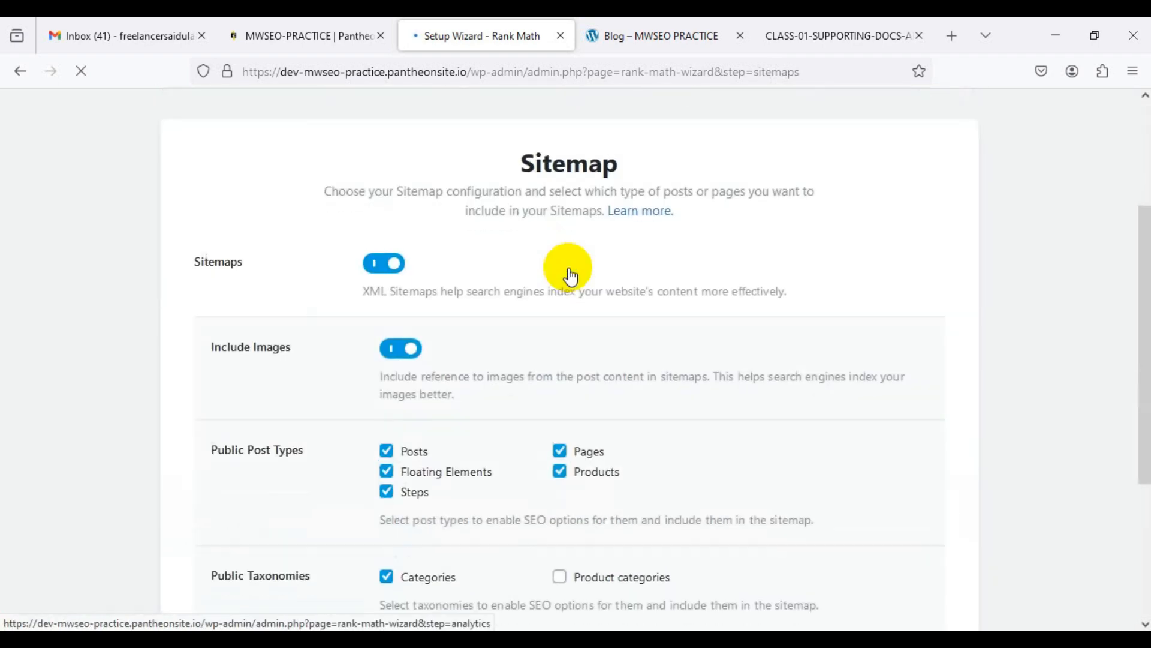
pyautogui.click(825, 506)
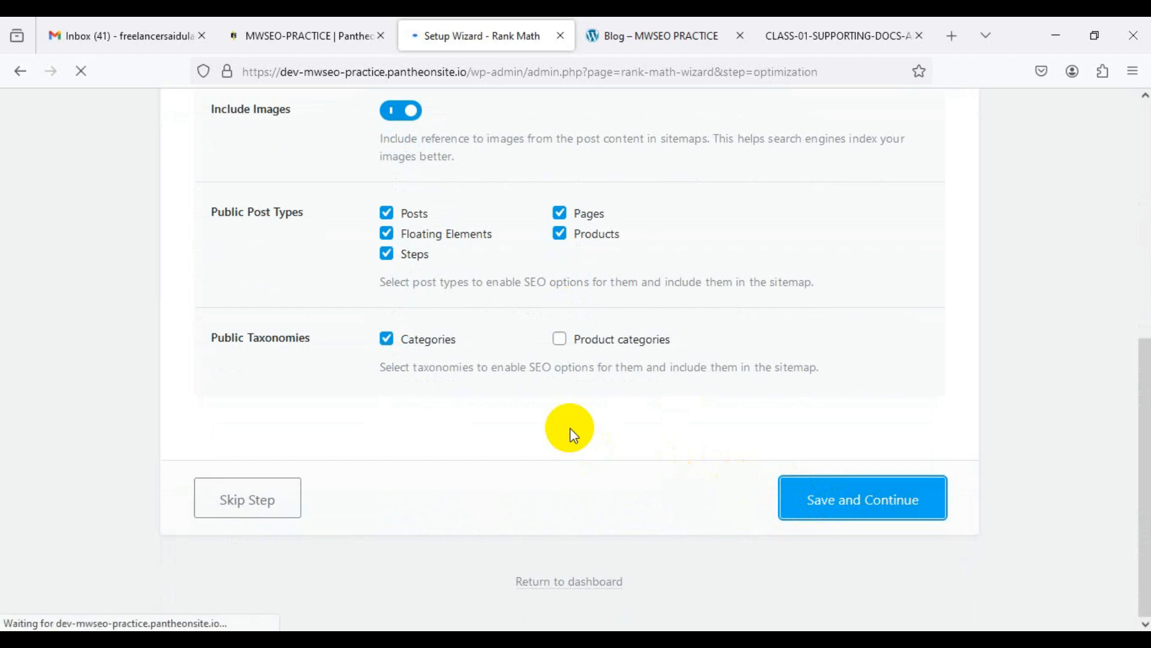
pyautogui.scroll(-2, 551, 411)
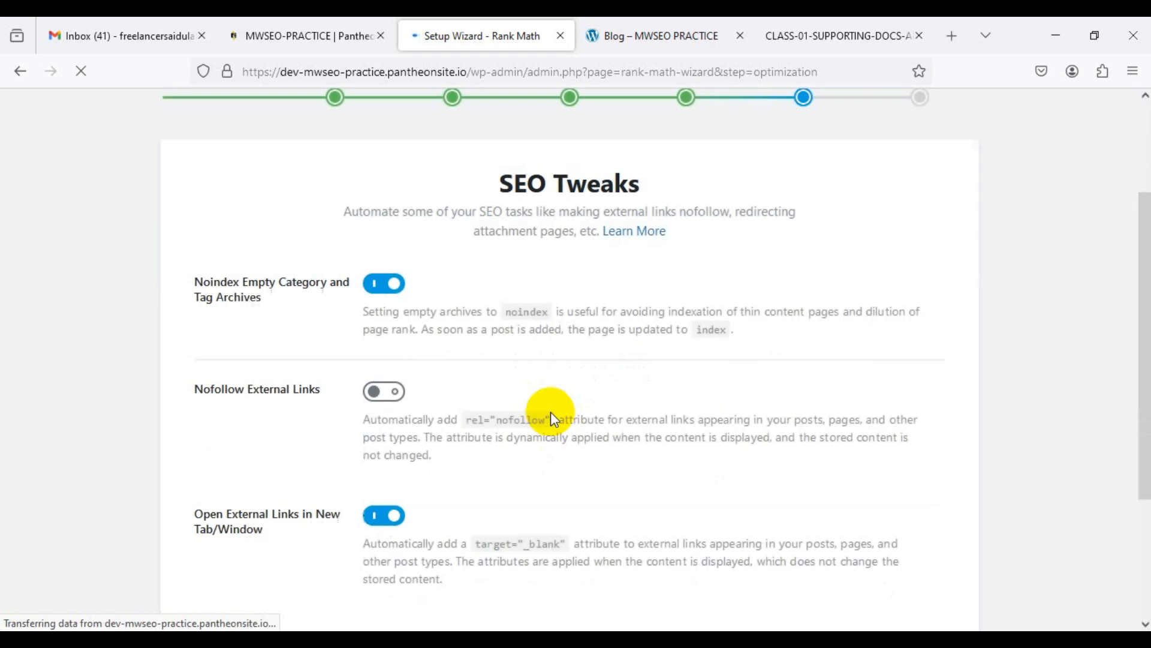
pyautogui.scroll(-3, 551, 414)
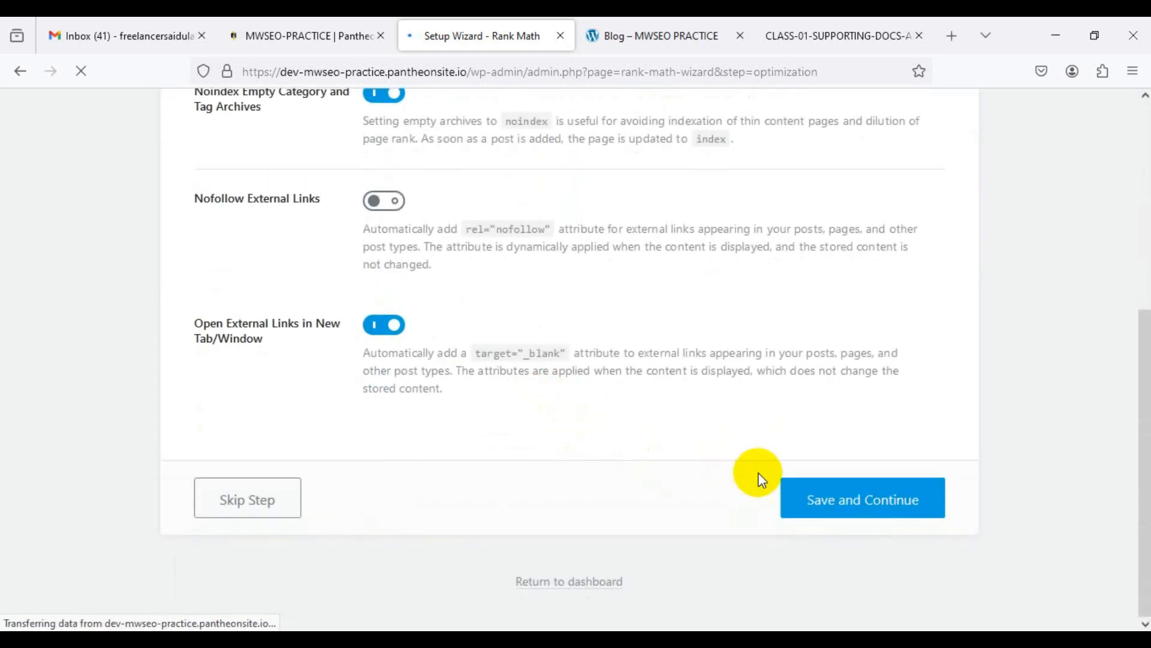
pyautogui.click(393, 198)
pyautogui.click(846, 500)
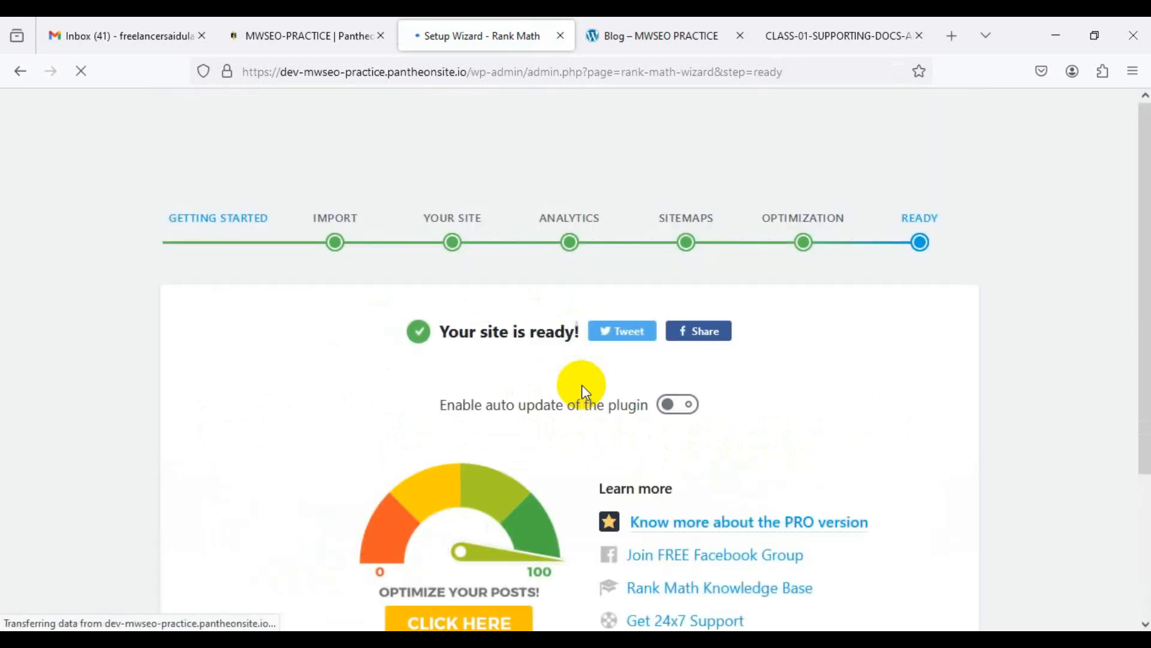
# Step: Begin the advanced options, enable the Role Manager and save role capabilities
pyautogui.scroll(-1, 582, 384)
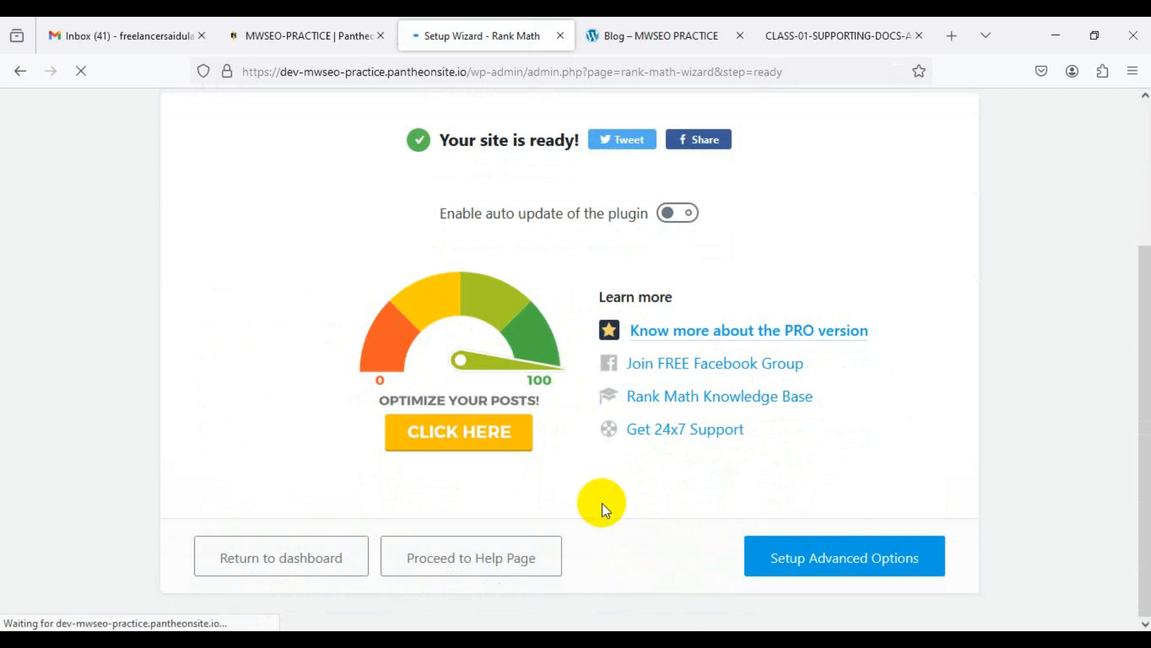
pyautogui.click(829, 561)
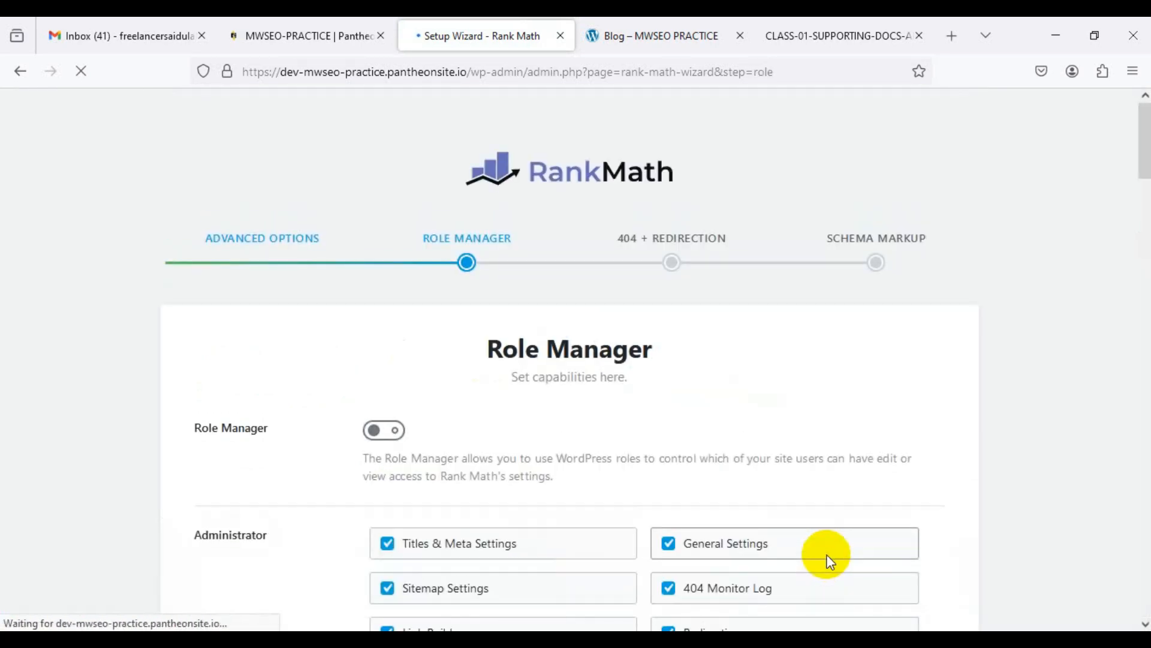
pyautogui.scroll(-4, 740, 494)
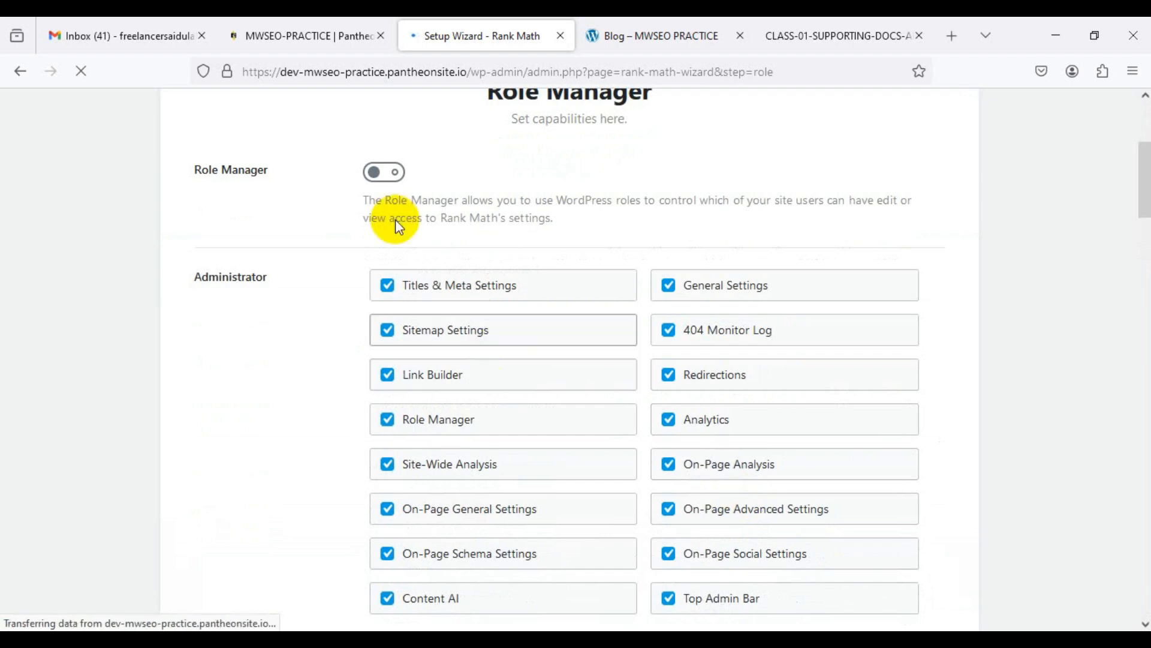
pyautogui.click(389, 179)
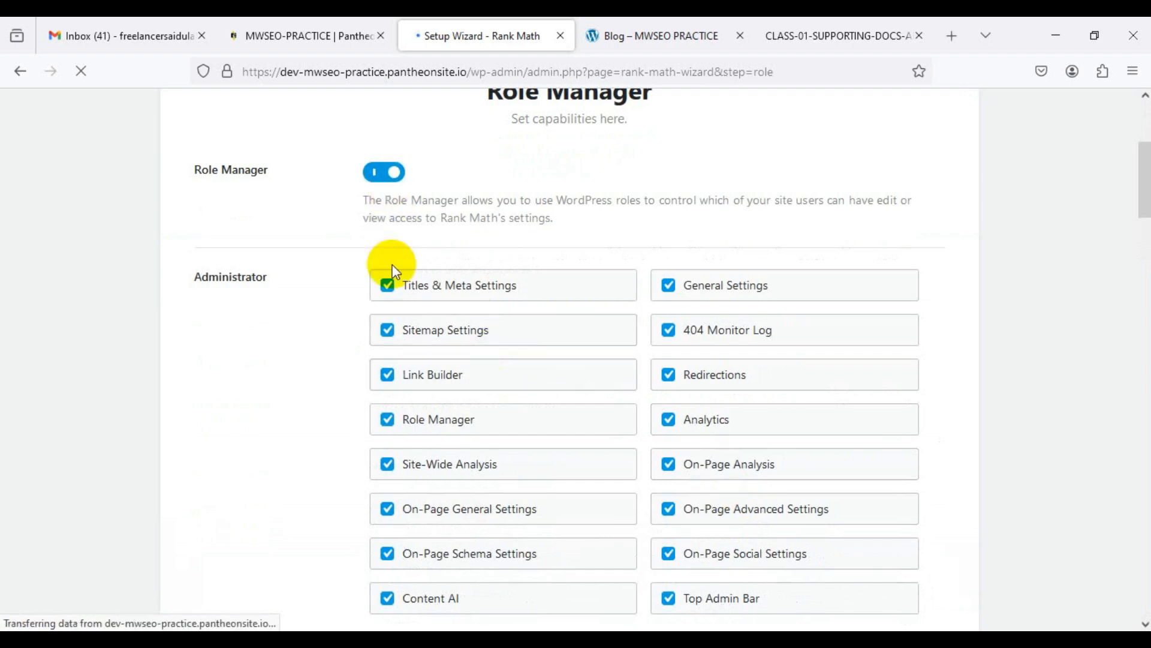
pyautogui.scroll(-12, 360, 342)
pyautogui.scroll(-20, 355, 351)
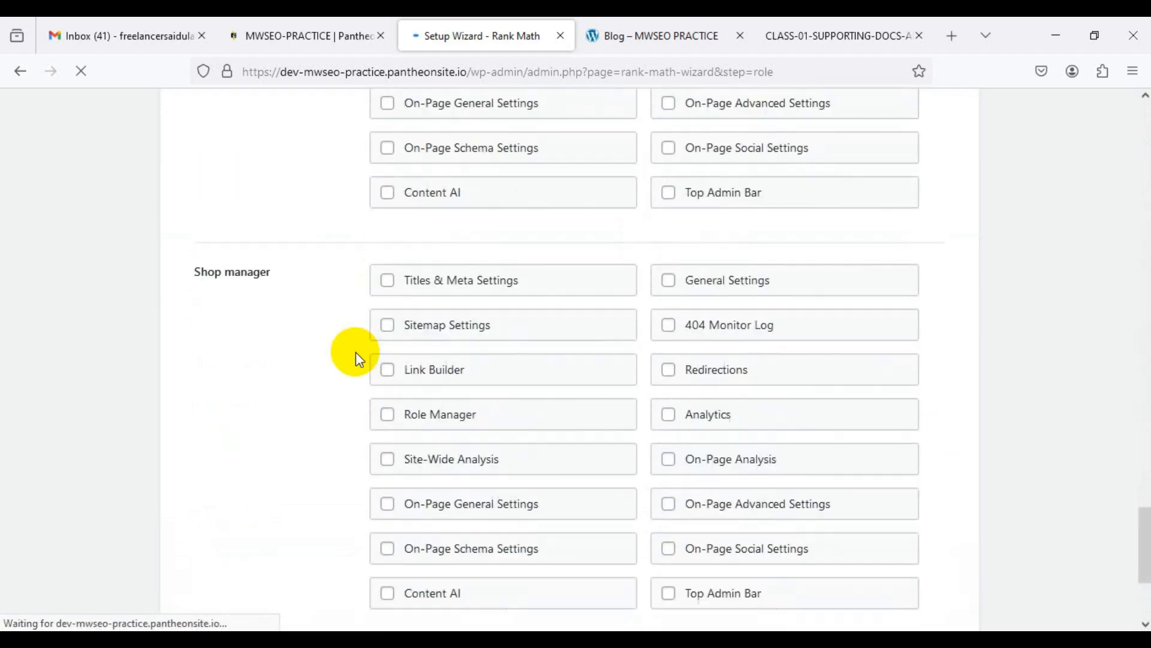
pyautogui.scroll(-4, 355, 351)
pyautogui.click(842, 505)
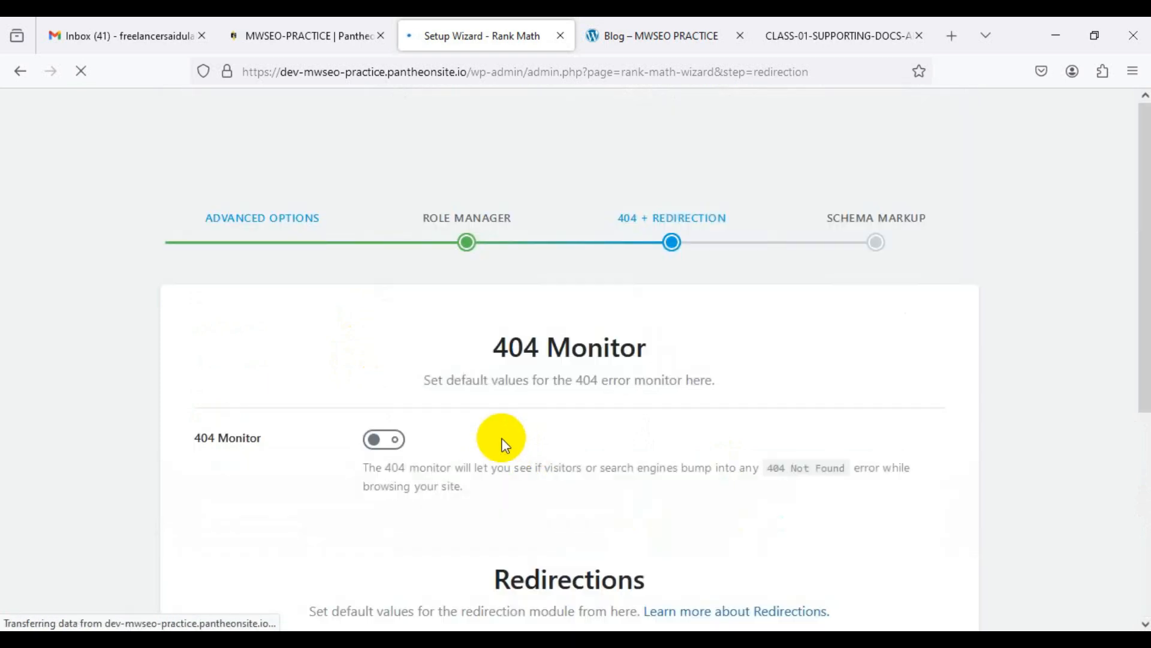
# Step: Turn on the 404 Monitor and Redirections, then save and continue
pyautogui.scroll(-2, 455, 414)
pyautogui.click(383, 352)
pyautogui.scroll(-4, 463, 424)
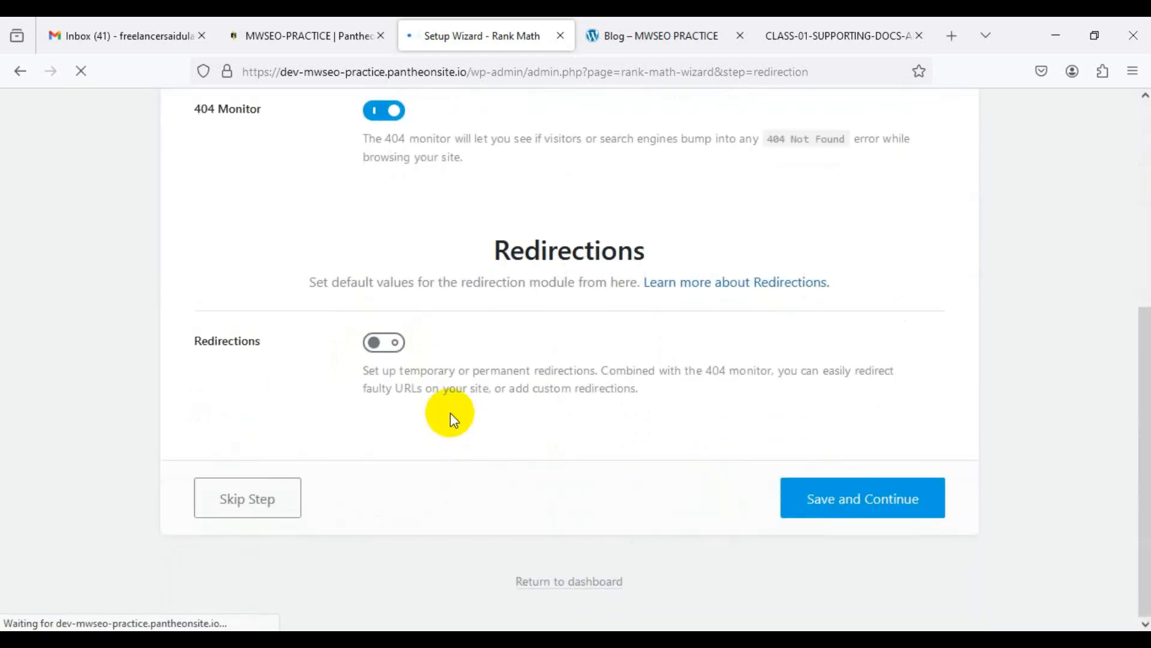
pyautogui.click(387, 343)
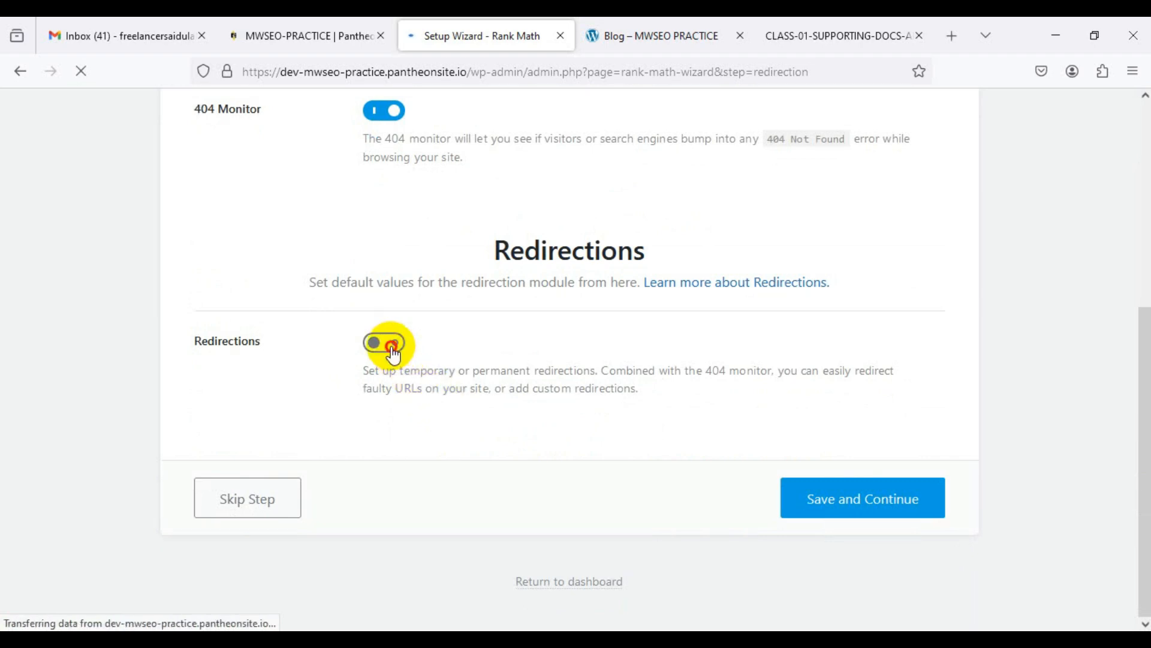
pyautogui.click(829, 505)
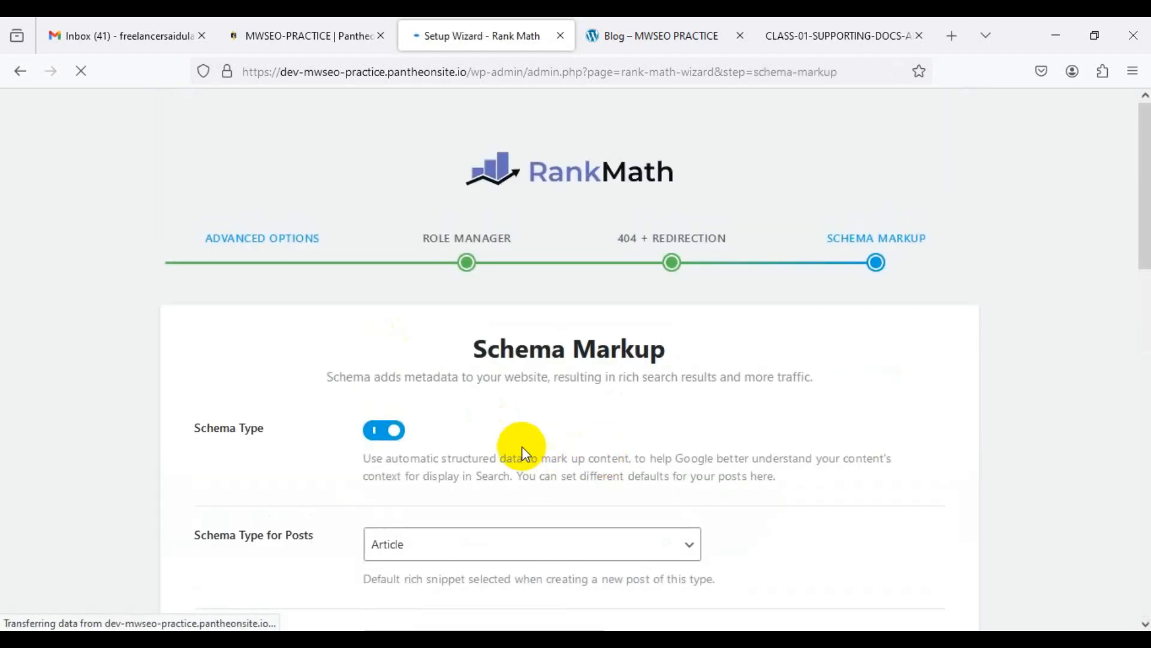
# Step: Save the Schema Markup defaults to finish the wizard
pyautogui.scroll(-2, 540, 442)
pyautogui.scroll(-6, 546, 450)
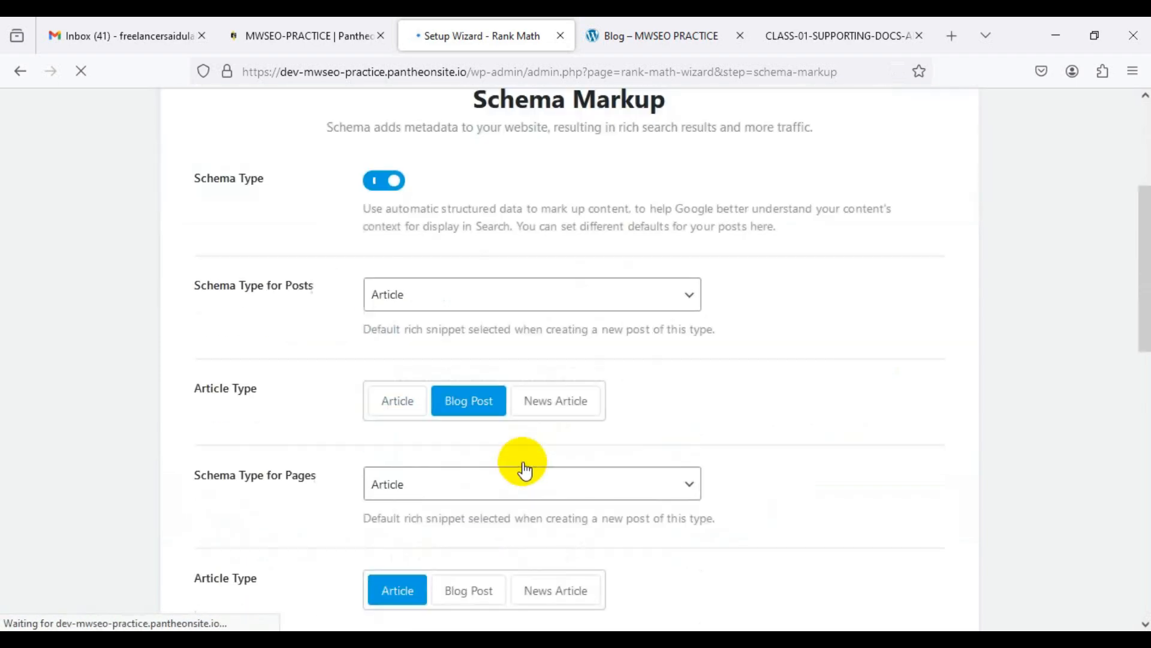
pyautogui.scroll(-12, 599, 413)
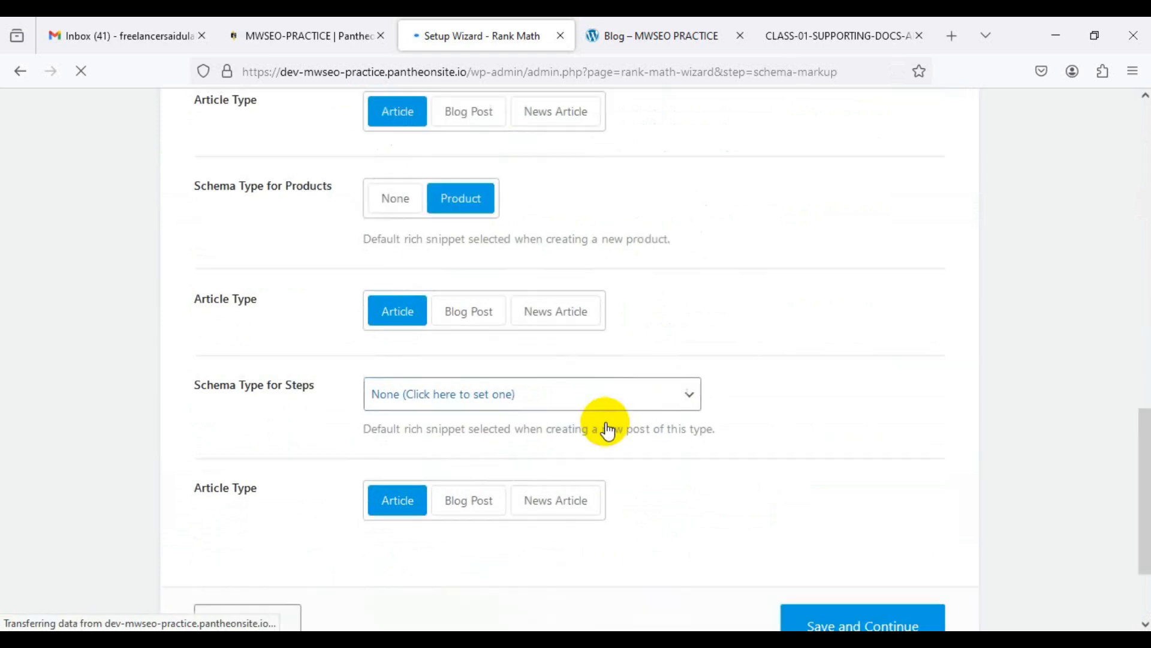
pyautogui.click(841, 505)
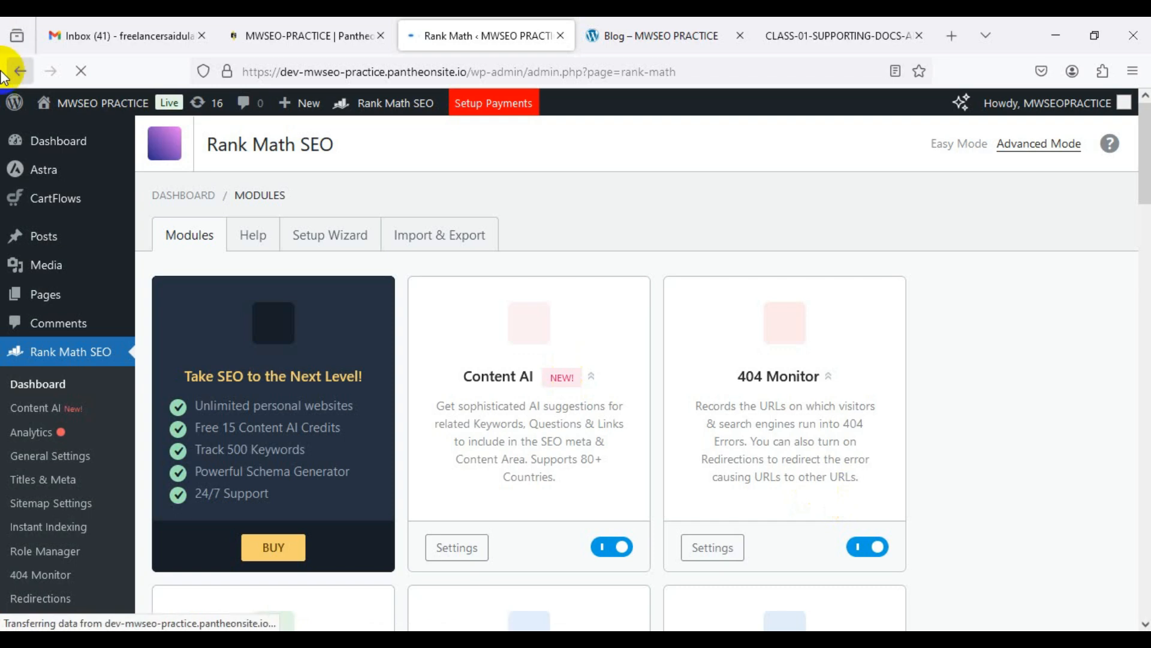
# Step: Review the Rank Math SEO Modules list and select an item in the sidebar
pyautogui.scroll(-10, 553, 248)
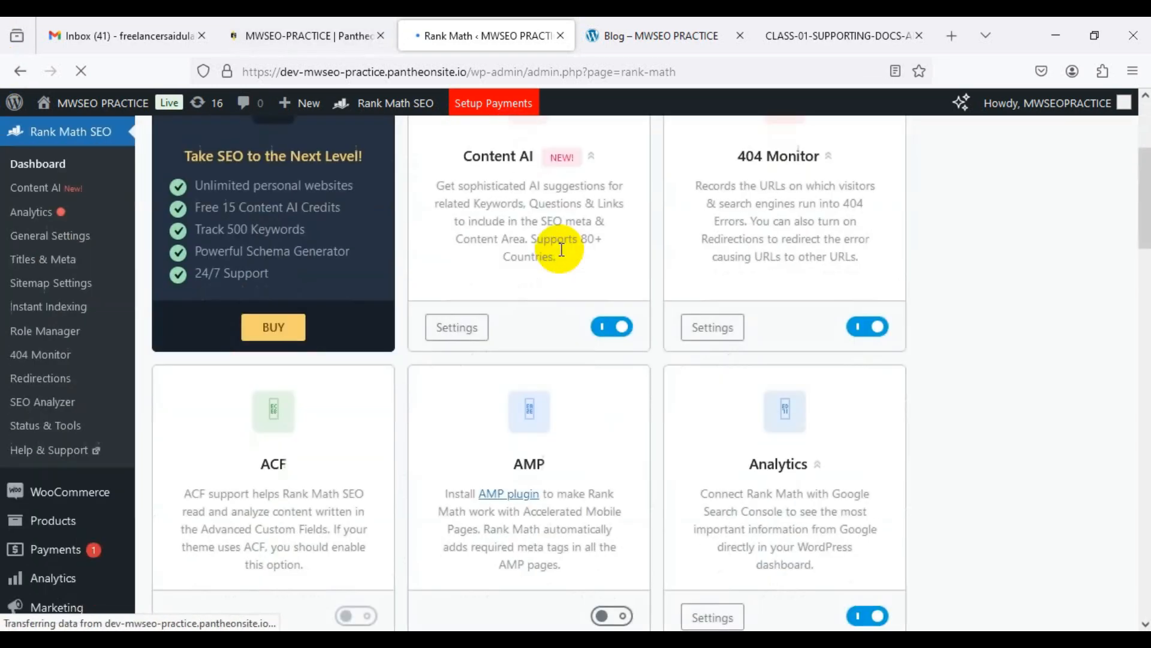
pyautogui.scroll(-11, 561, 249)
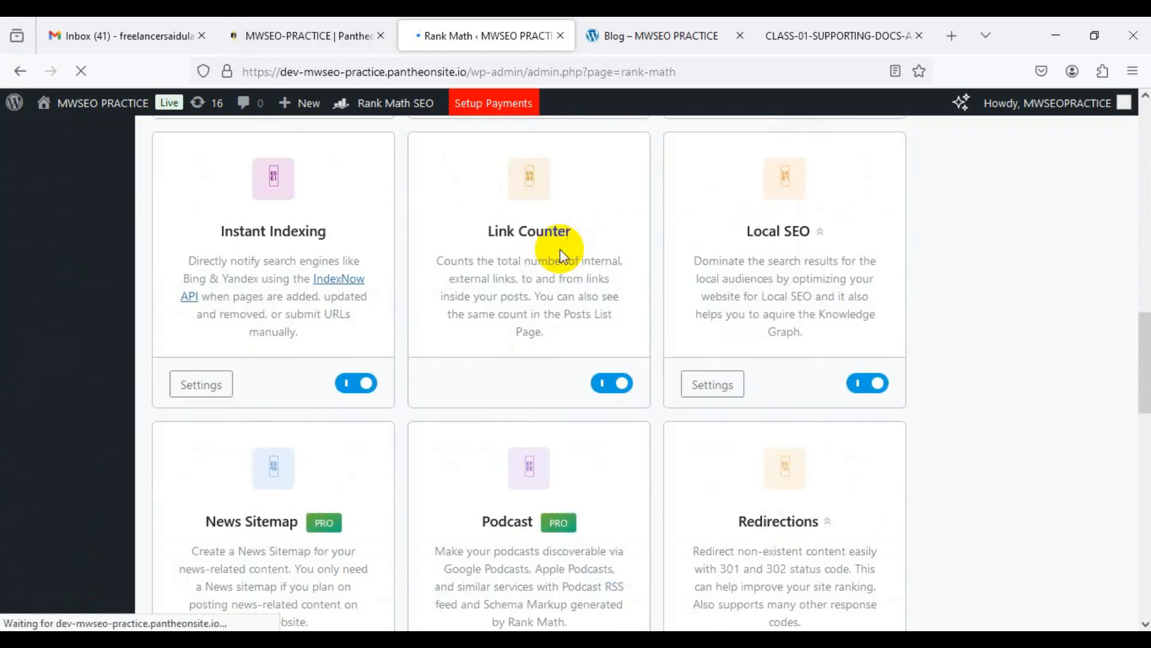
pyautogui.scroll(-8, 560, 250)
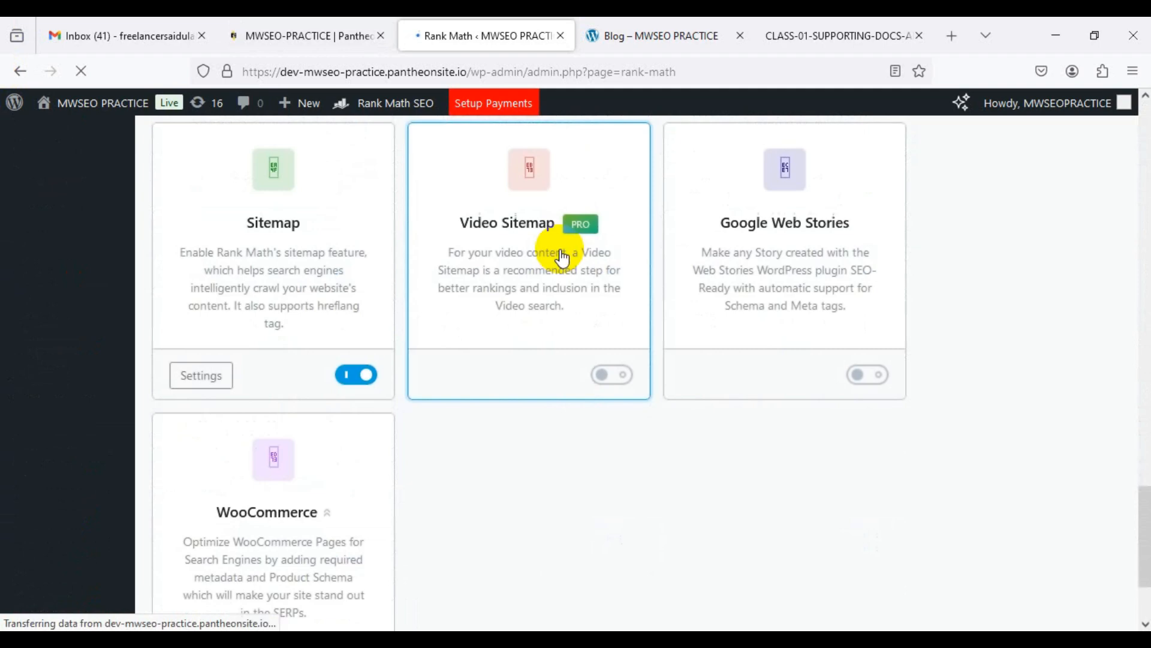
pyautogui.scroll(20, 561, 252)
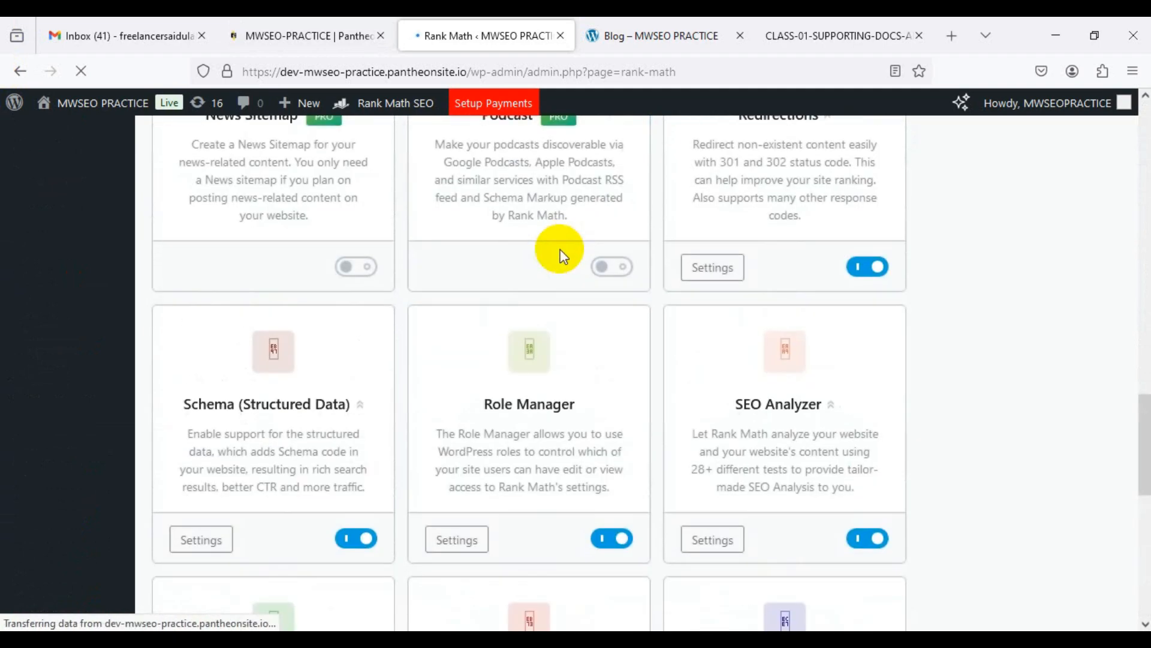
pyautogui.scroll(6, 561, 250)
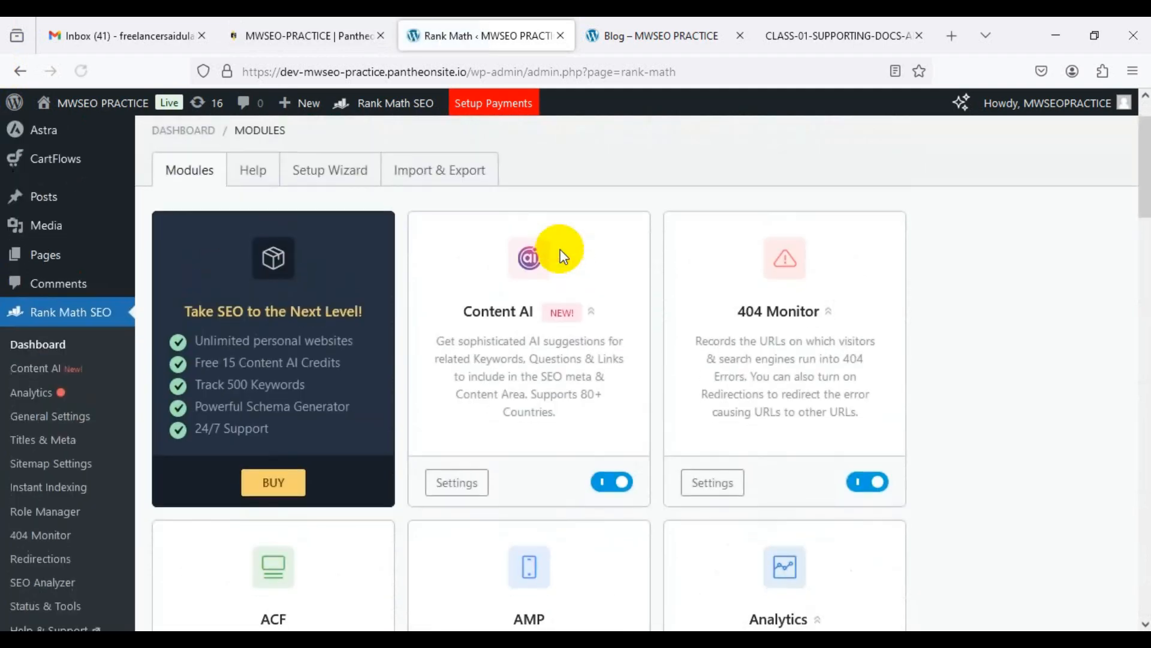
pyautogui.scroll(2, 513, 255)
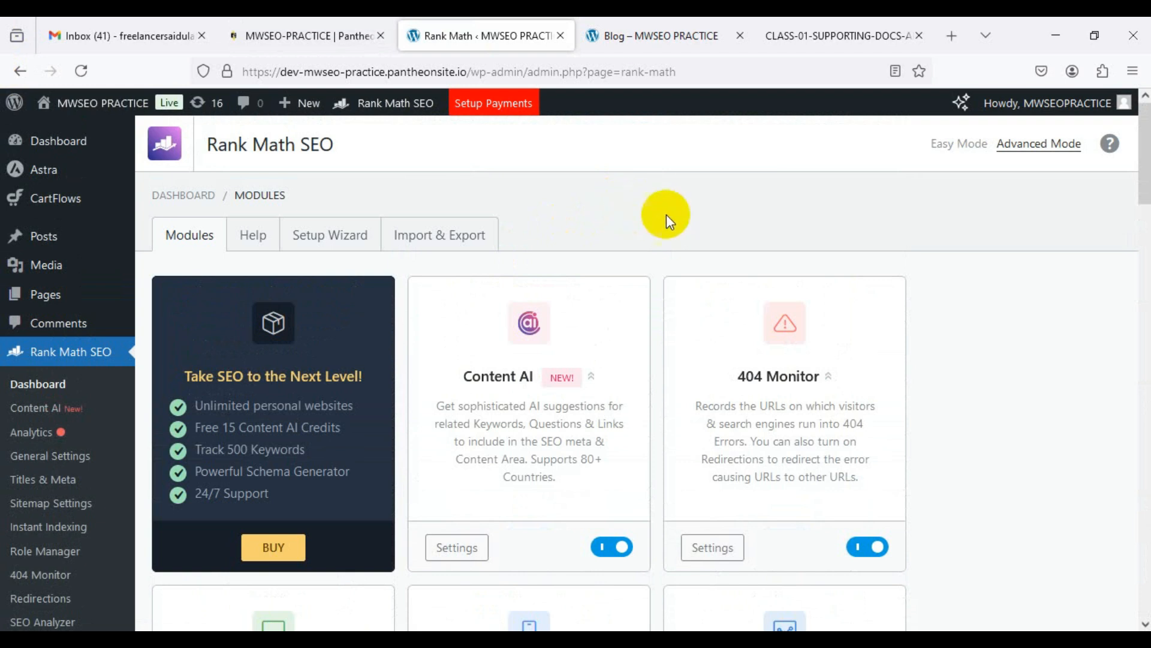
pyautogui.click(108, 240)
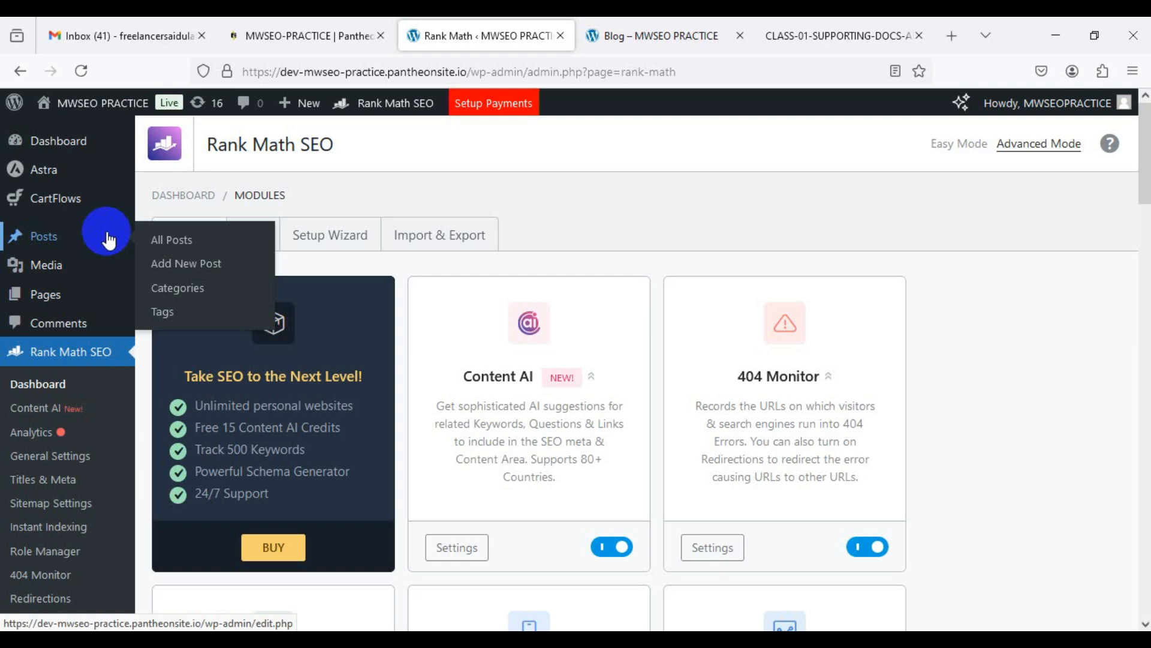
# Step: Scroll down the Rank Math page, then return to the main admin Dashboard
pyautogui.scroll(-3, 970, 479)
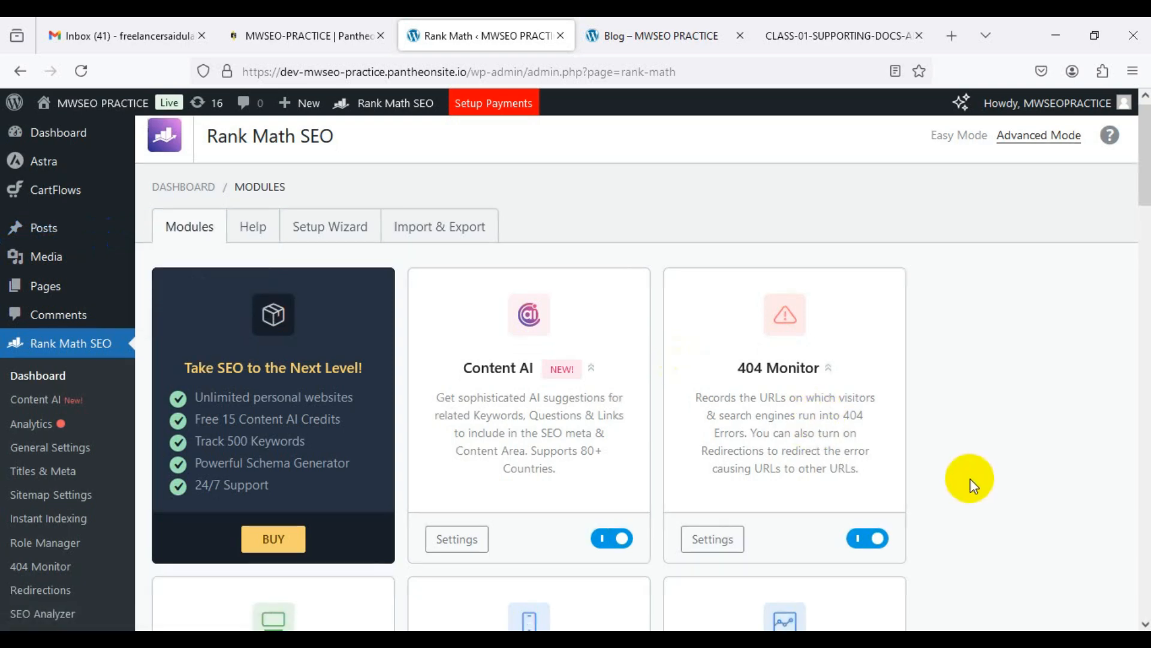
pyautogui.scroll(-4, 971, 487)
pyautogui.scroll(-8, 971, 487)
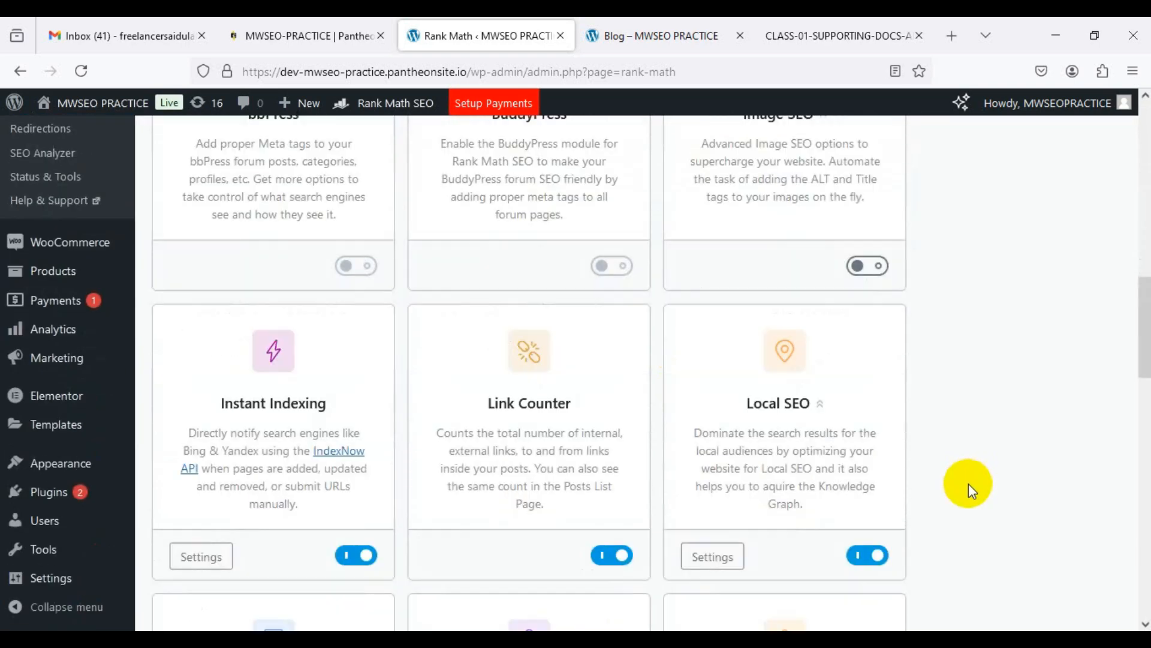
pyautogui.scroll(-10, 969, 483)
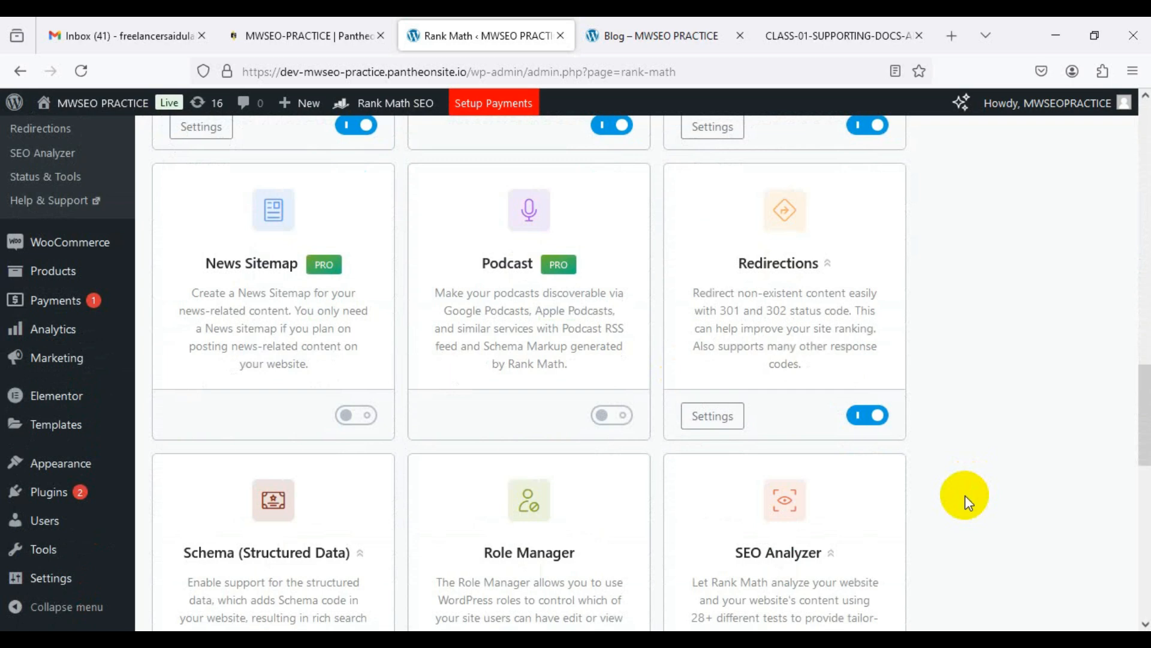
pyautogui.scroll(-9, 967, 502)
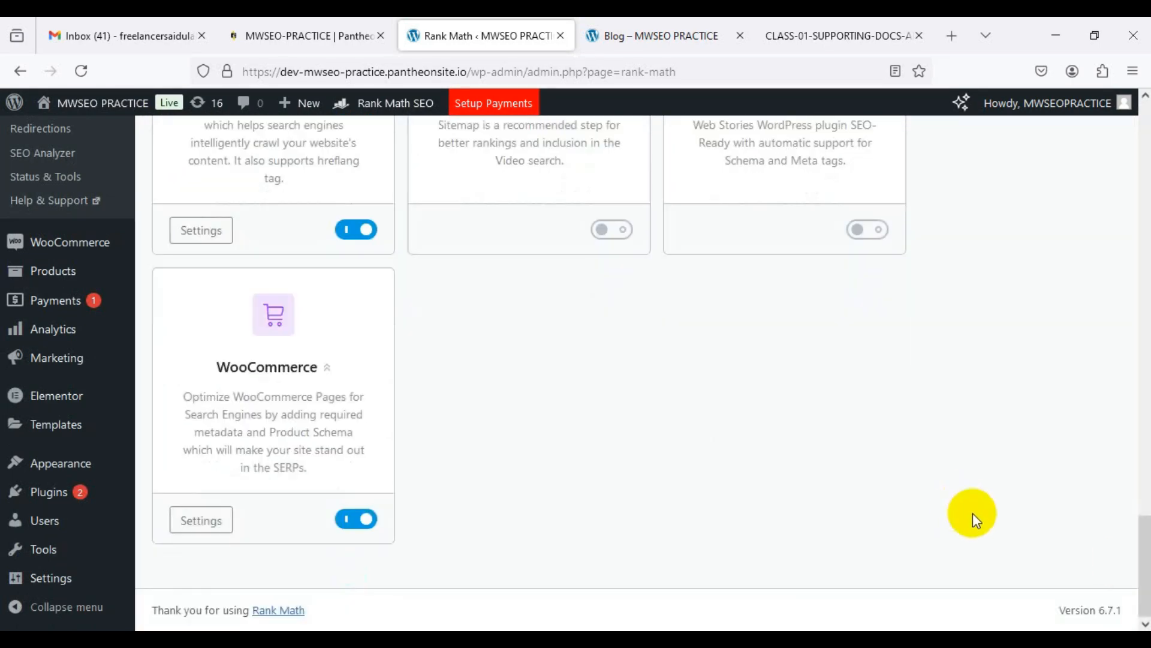
pyautogui.moveTo(1145, 575); pyautogui.dragTo(1131, 105)
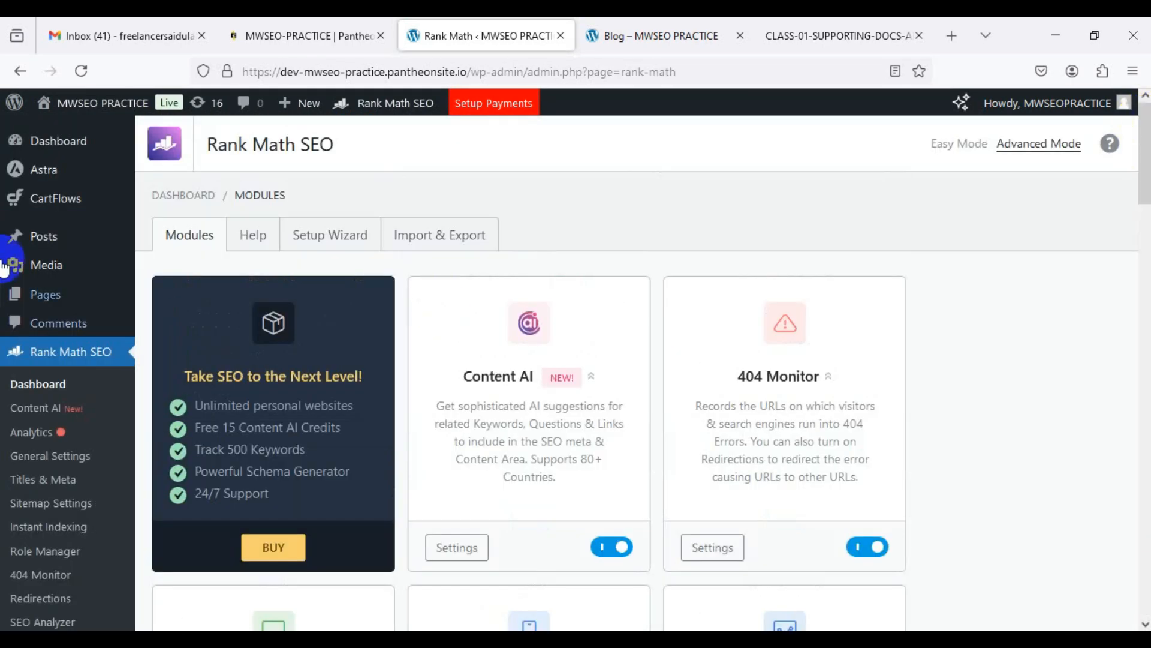
pyautogui.click(55, 144)
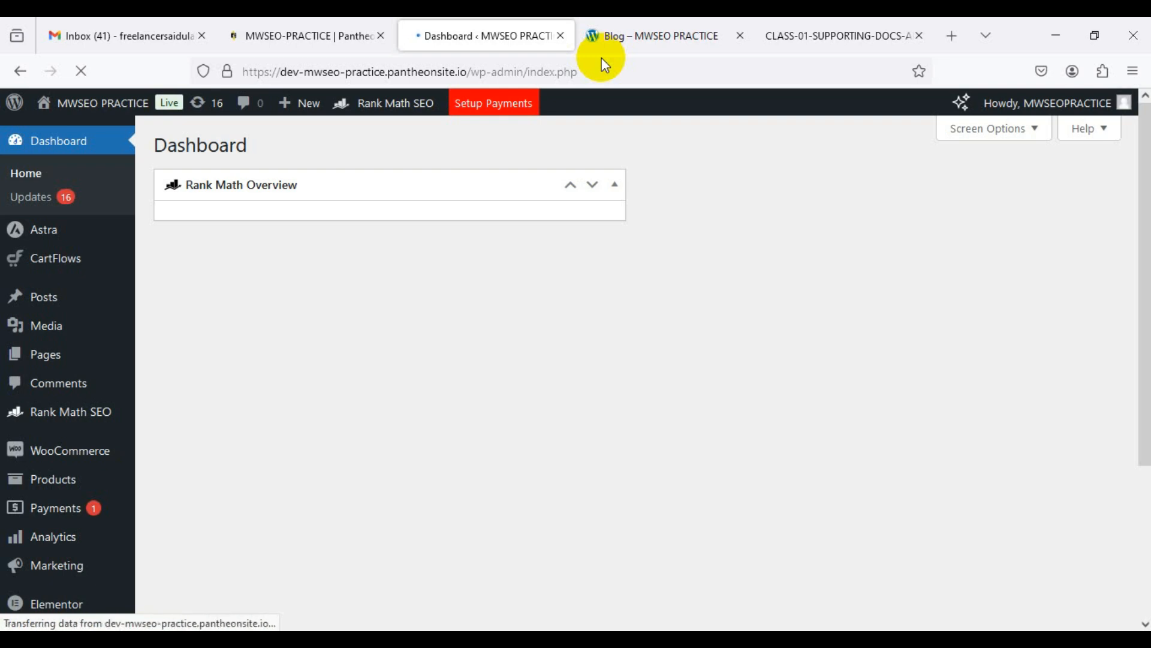
# Step: Hide the Rank Math Overview widget through Screen Options
pyautogui.click(1037, 137)
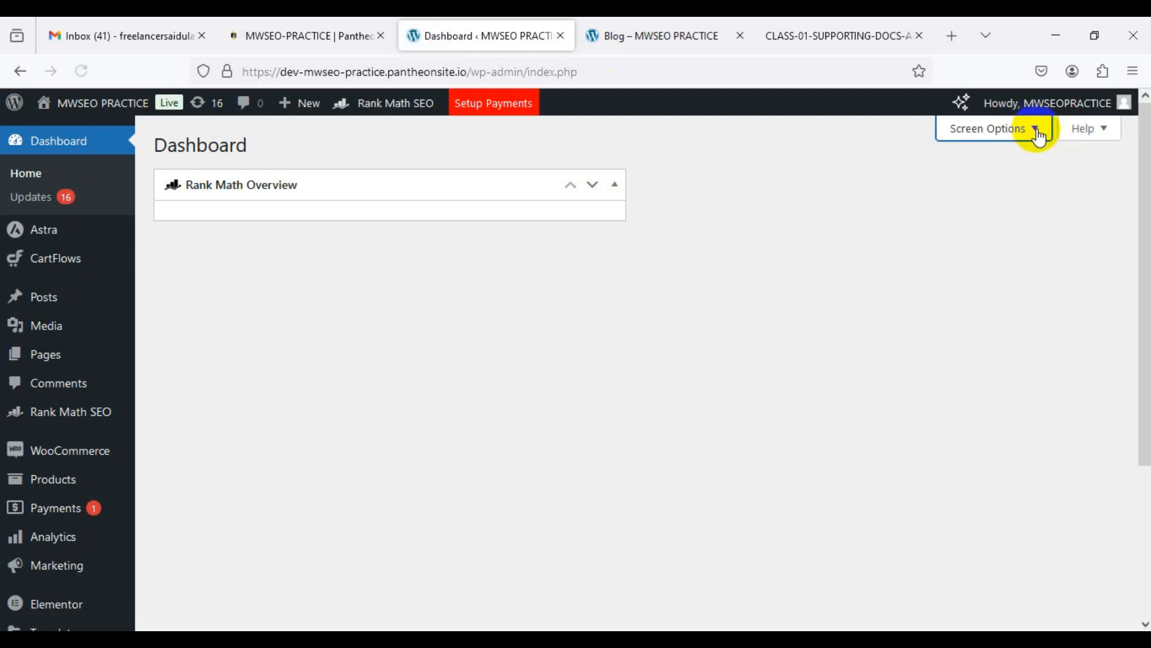
pyautogui.click(1037, 129)
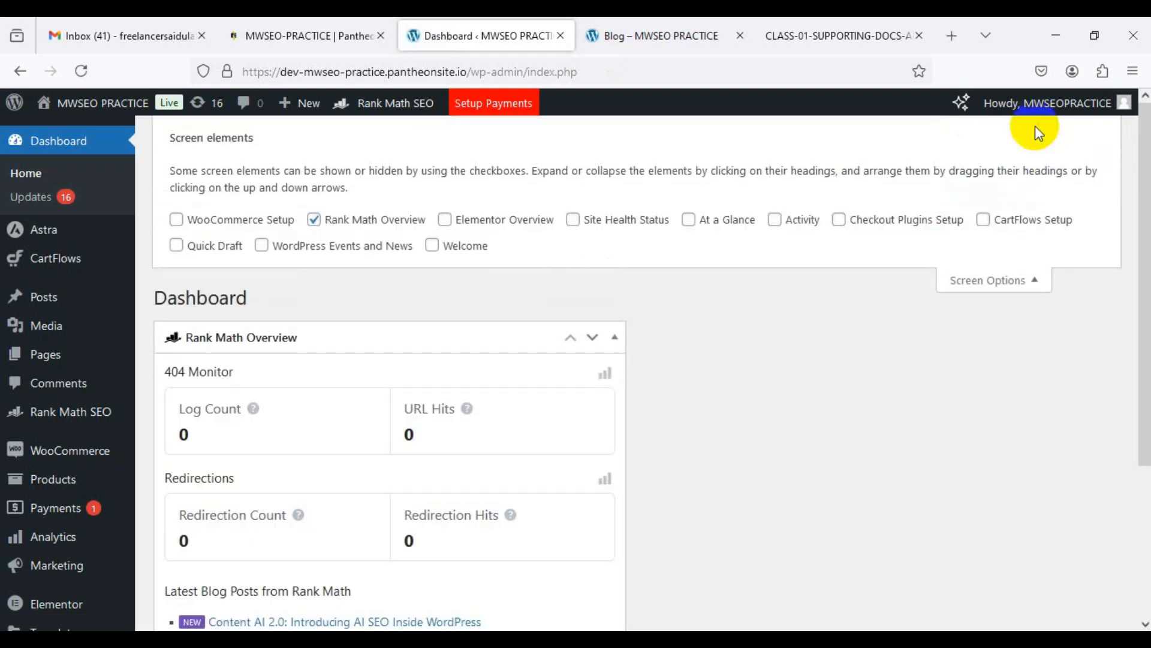
pyautogui.click(361, 229)
pyautogui.click(1019, 282)
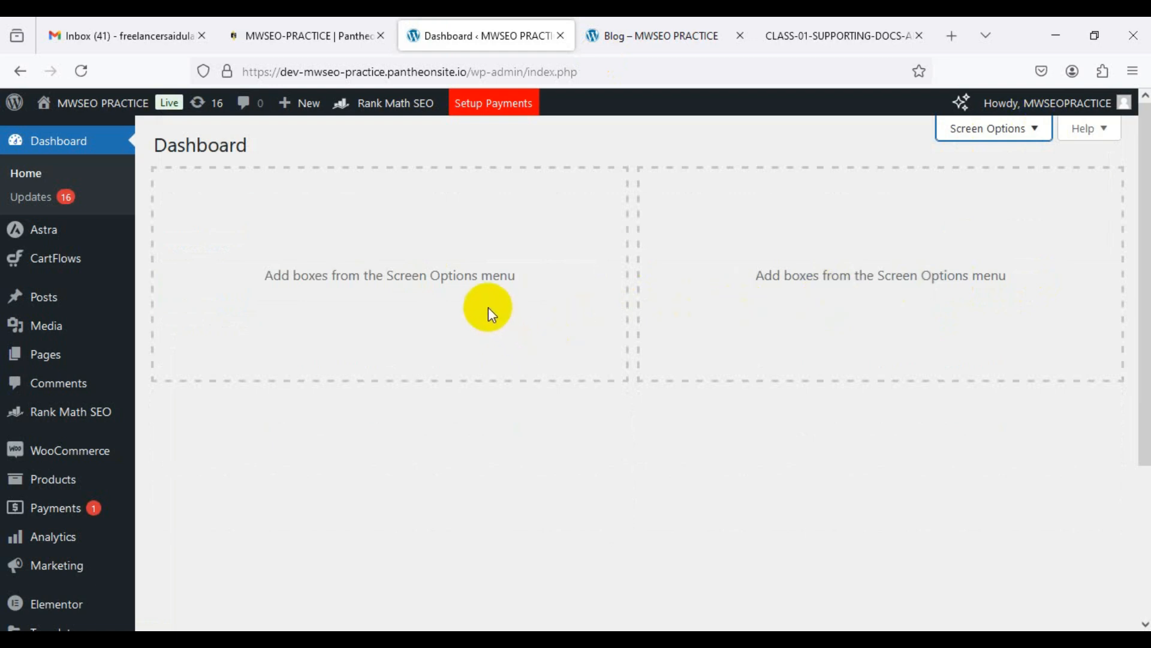
# Step: Check the site's Blog and home pages, then go back to the Dashboard
pyautogui.click(629, 36)
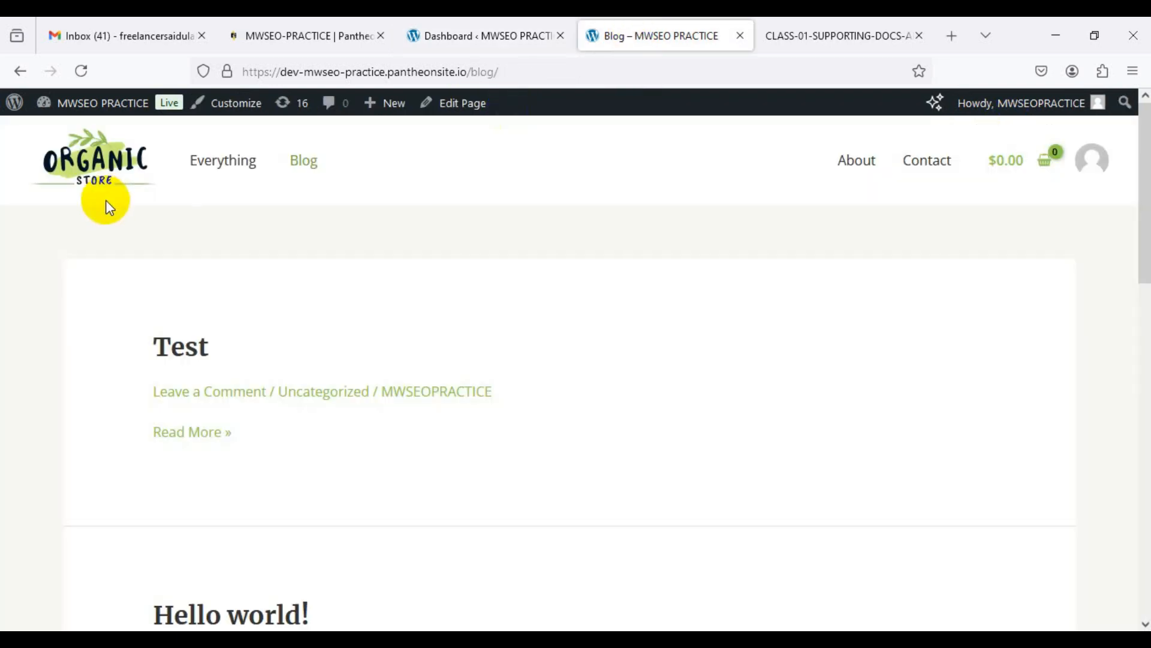
pyautogui.click(99, 168)
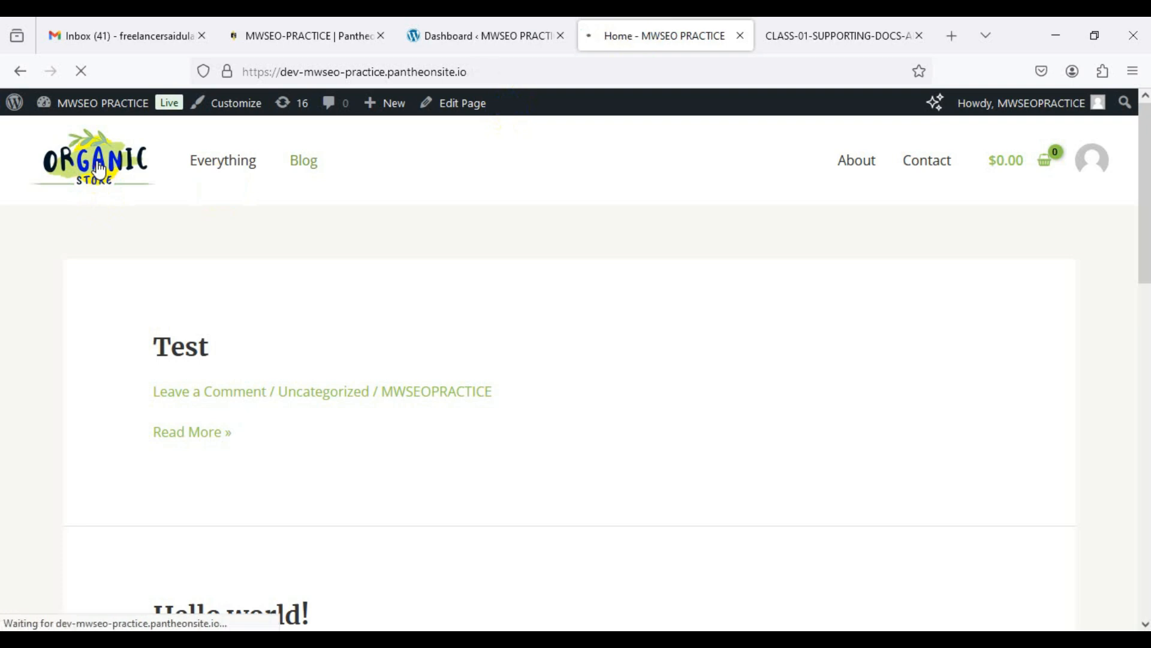
pyautogui.click(469, 39)
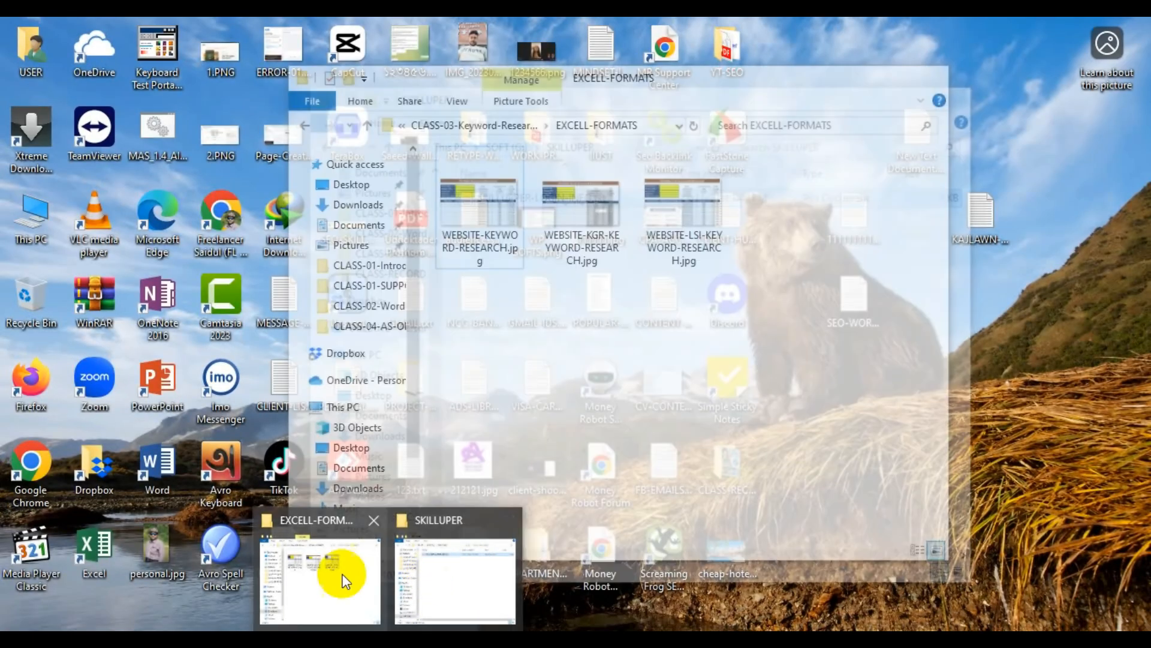
# Step: Maximize the EXCELL-FORMATS folder and open WEBSITE-KEYWORD-RESEARCH.jpg
pyautogui.click(334, 569)
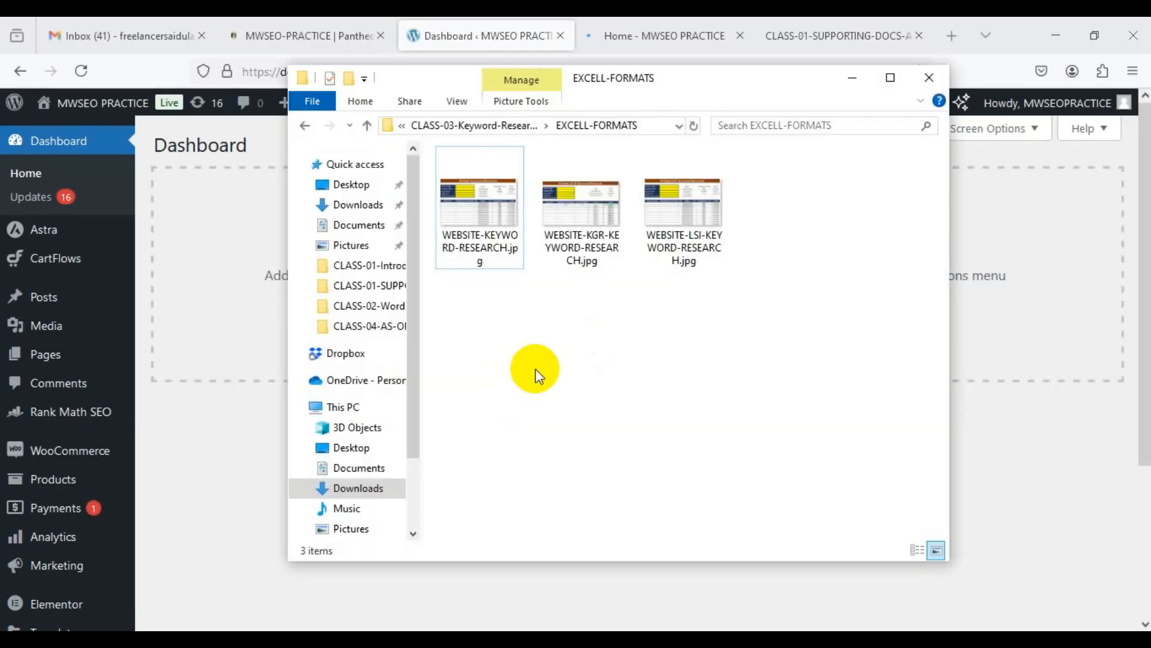
pyautogui.click(887, 83)
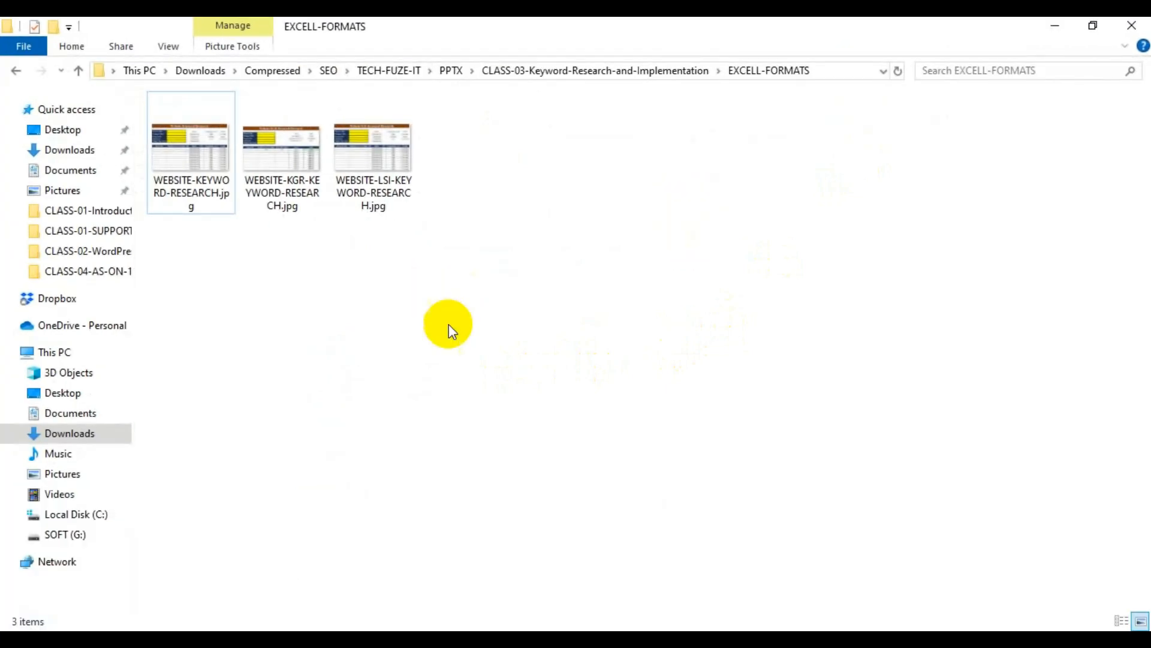
pyautogui.doubleClick(199, 184)
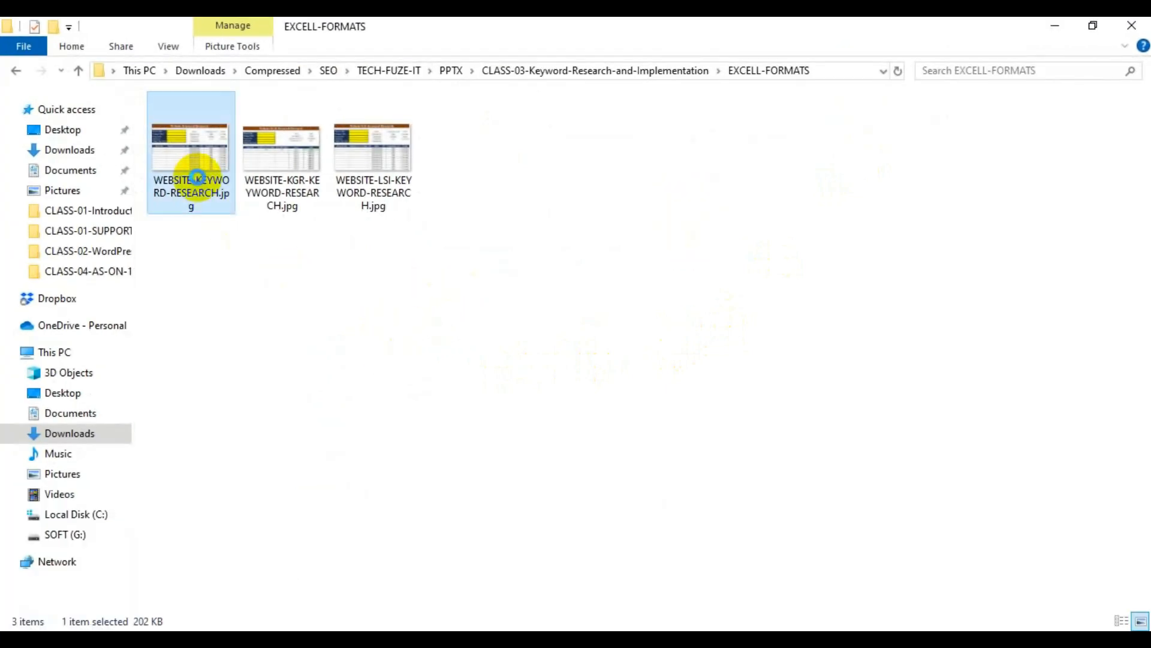
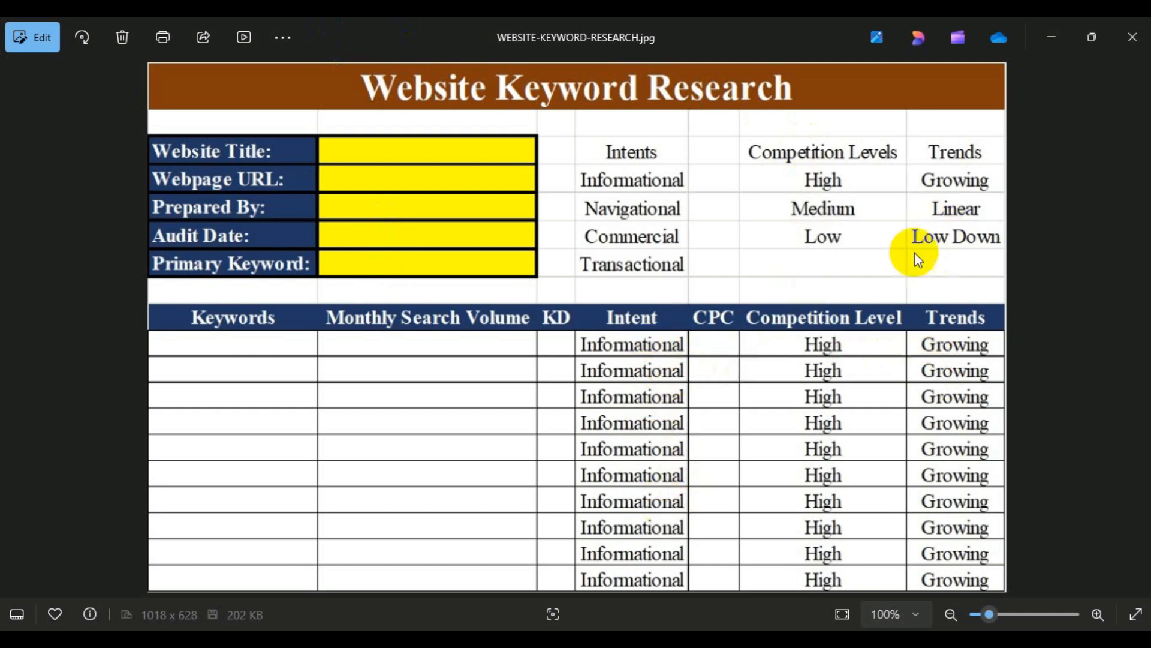
# Step: Close the WEBSITE-KEYWORD-RESEARCH.jpg image and deselect it in the EXCELL-FORMATS folder
pyautogui.click(1129, 38)
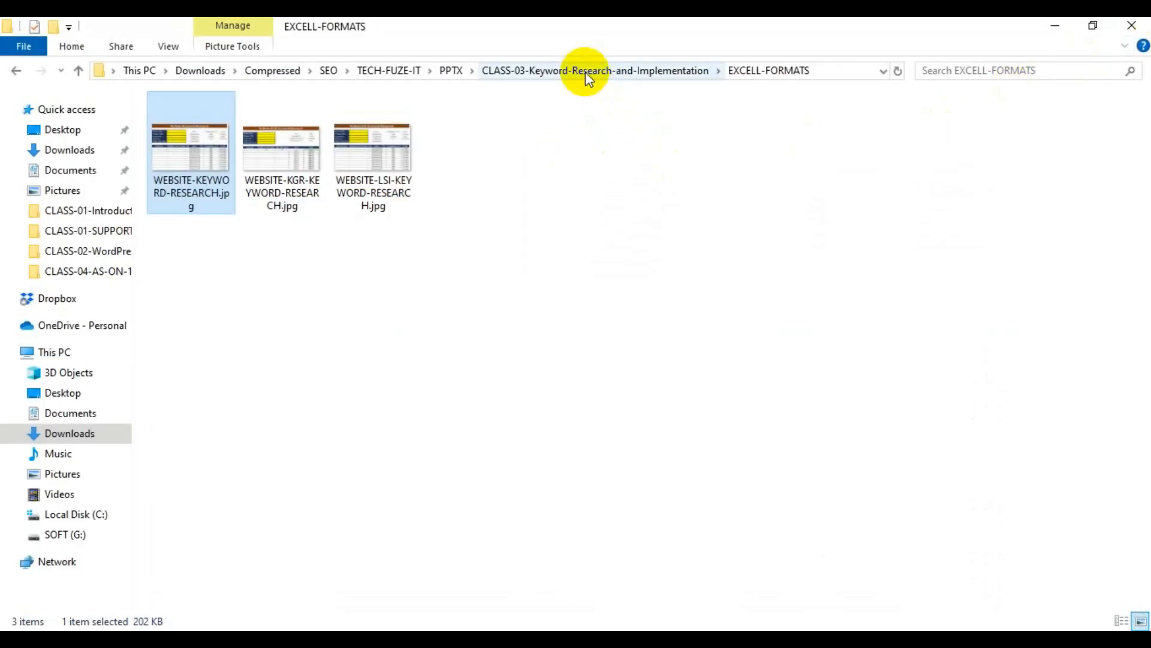
pyautogui.click(476, 231)
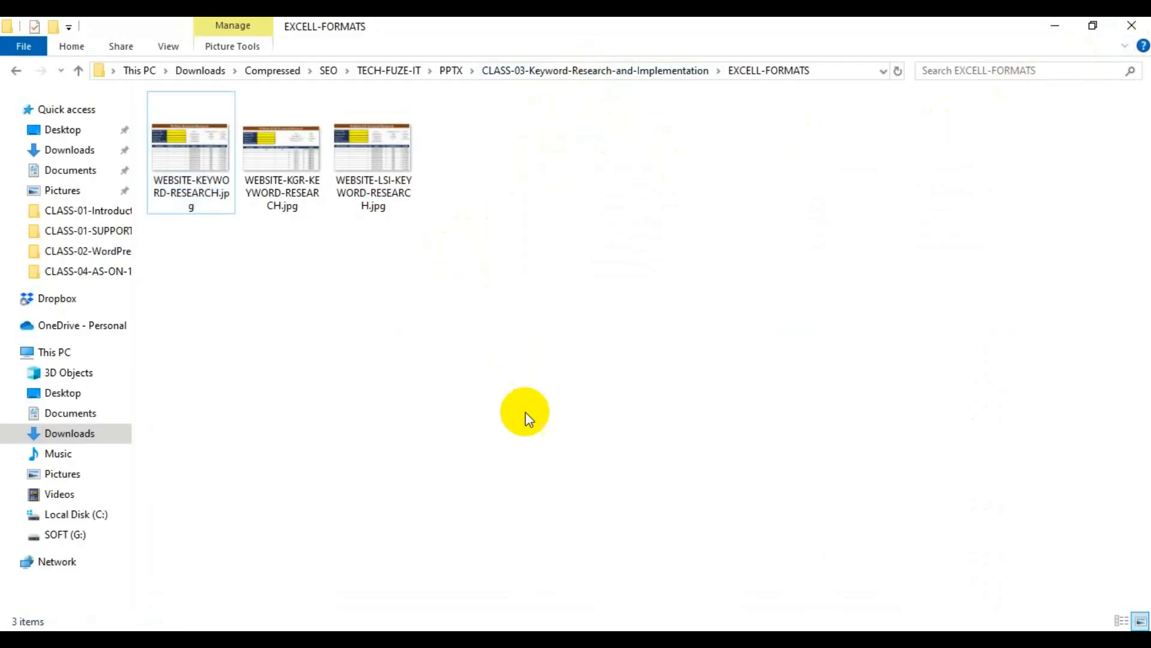